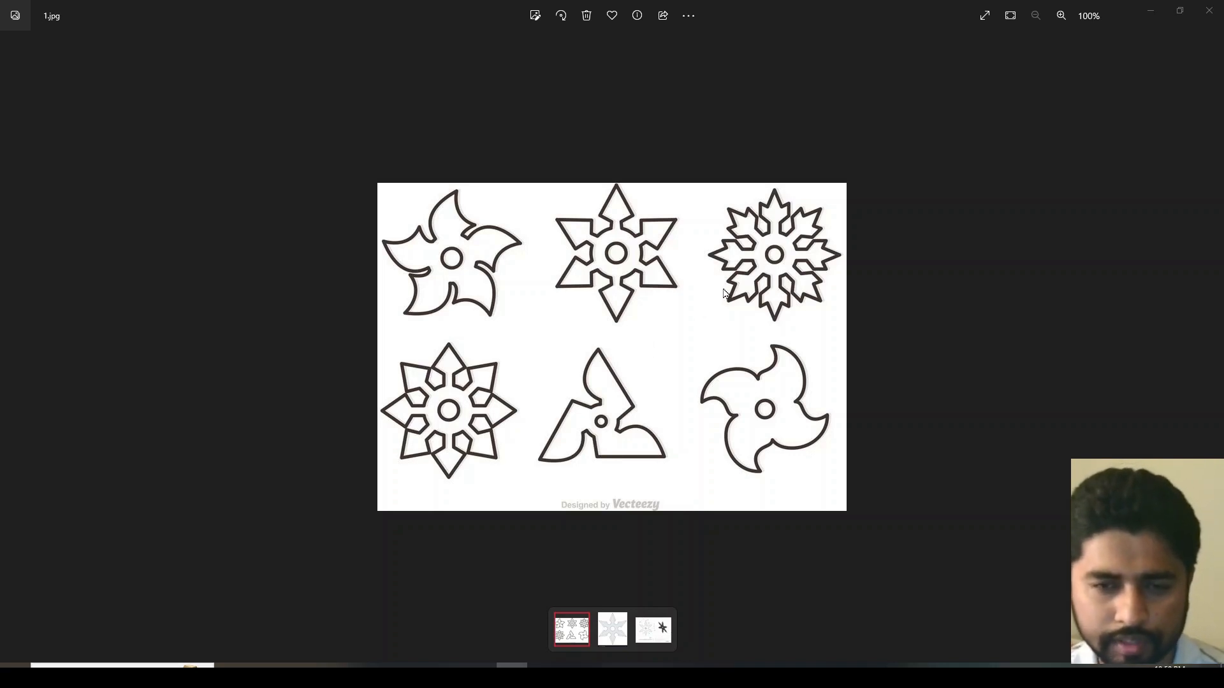
Step: Look through the ninja star reference images 1.jpg and 2.jpg and the dimensioned Shuriken drawing 3.png
{"action": "left_click", "coordinate": [611, 628]}
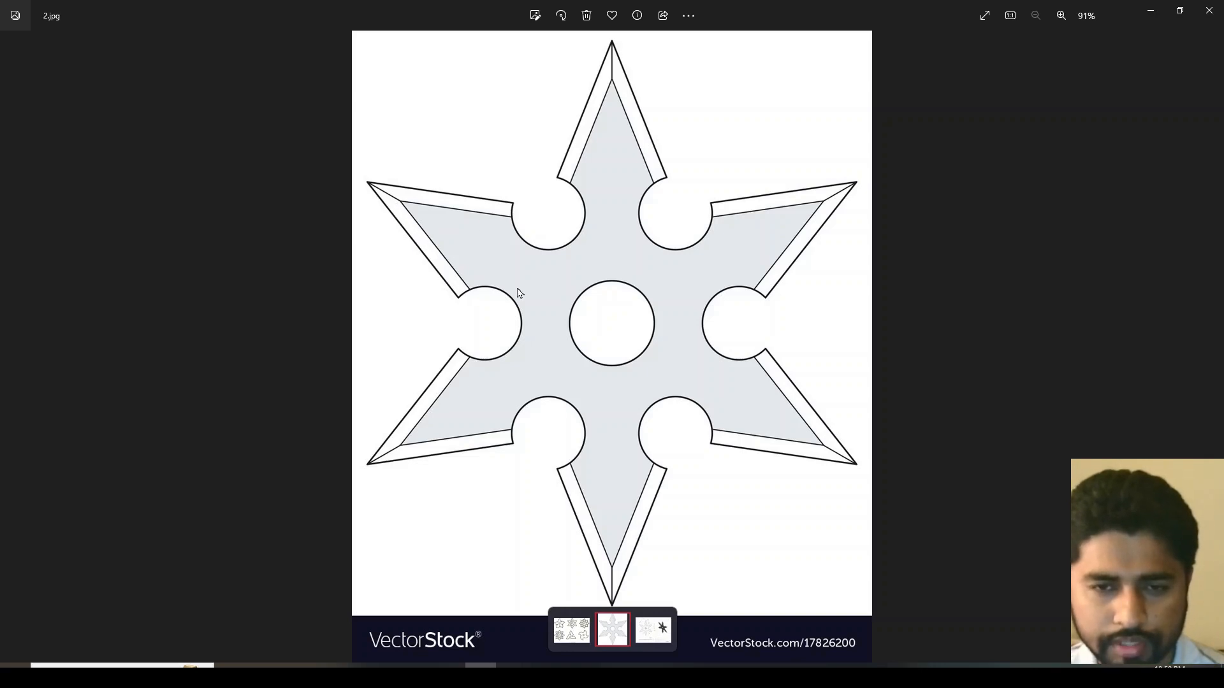
{"action": "key", "text": "Right"}
{"action": "scroll", "coordinate": [574, 344], "scroll_direction": "up", "scroll_amount": 4}
{"action": "scroll", "coordinate": [572, 342], "scroll_direction": "up", "scroll_amount": 2}
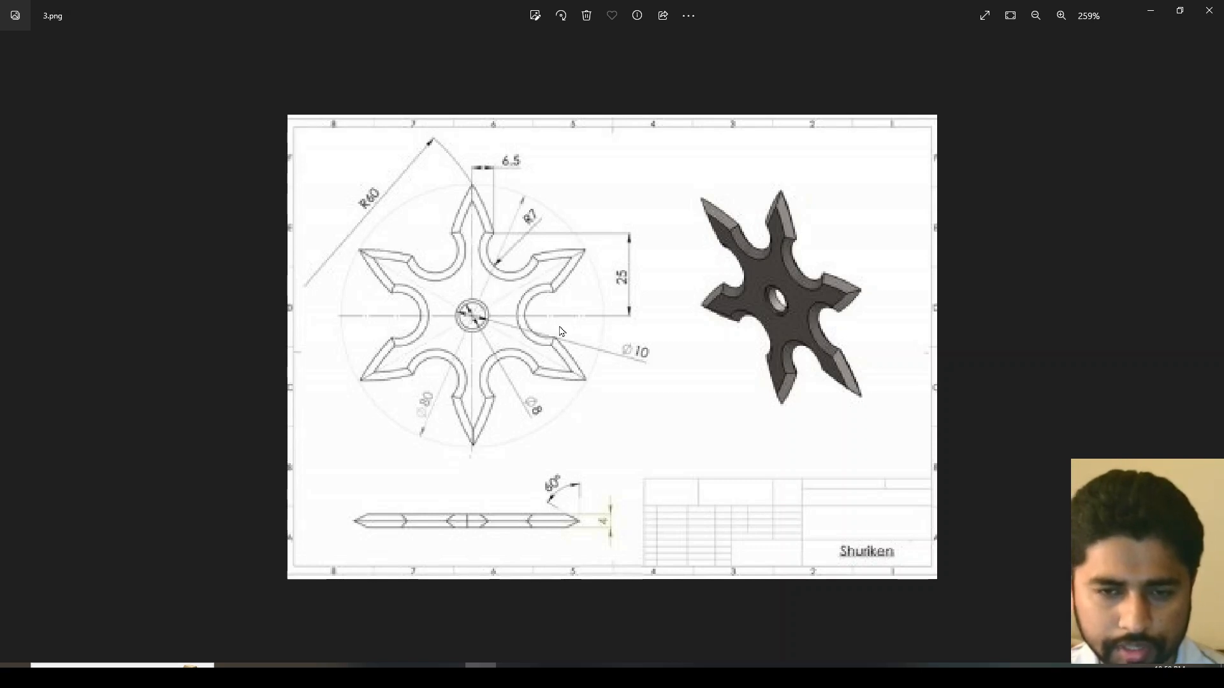
{"action": "key", "text": "Left"}
{"action": "key", "text": "Left"}
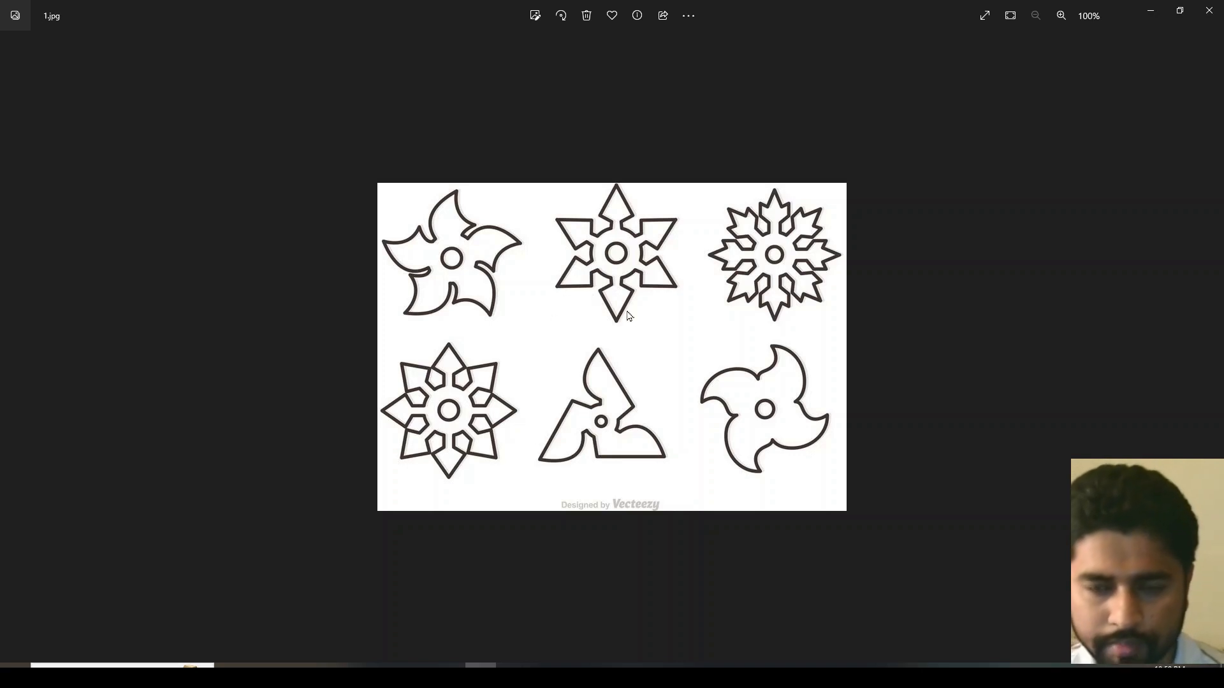
{"action": "key", "text": "Right"}
{"action": "key", "text": "Right"}
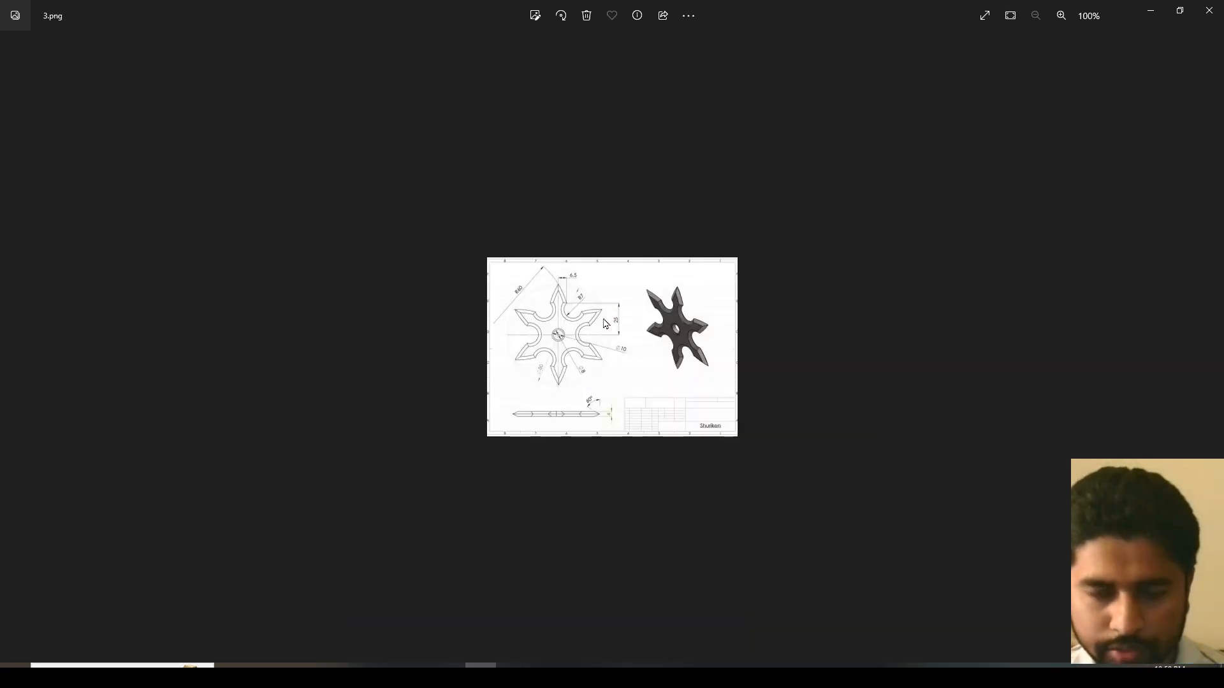
{"action": "scroll", "coordinate": [609, 326], "scroll_direction": "up", "scroll_amount": 5}
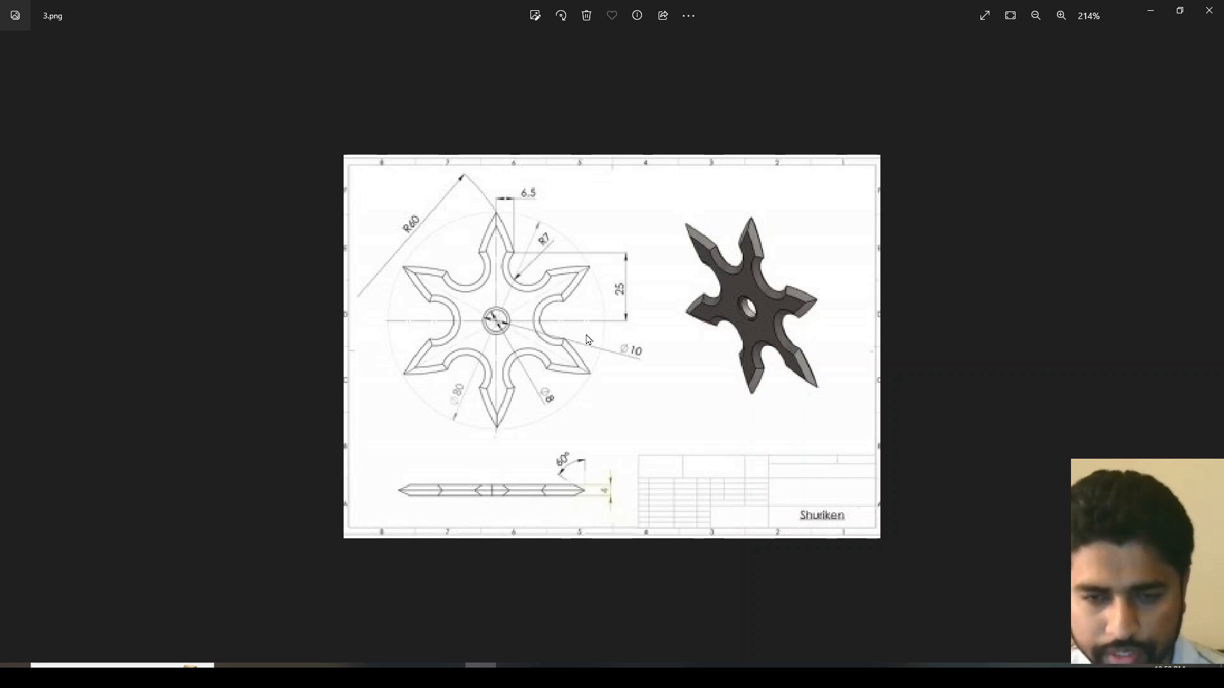
{"action": "key", "text": "Right"}
{"action": "key", "text": "Left"}
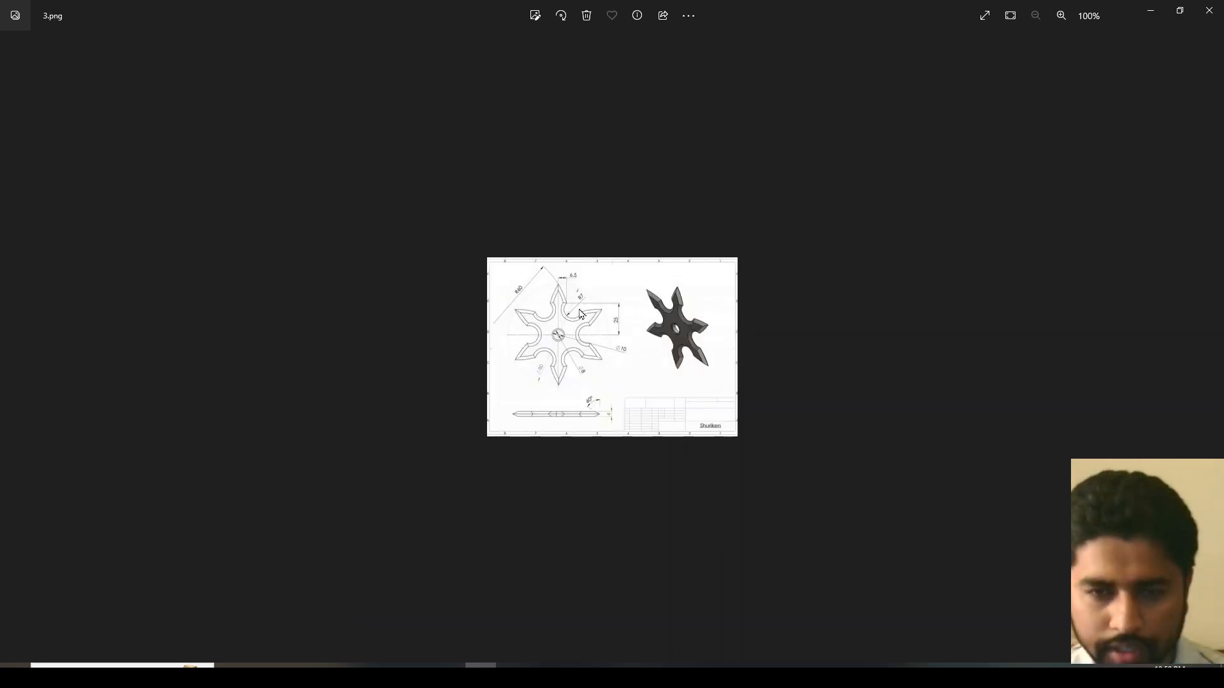
{"action": "key", "text": "Right"}
{"action": "key", "text": "Right"}
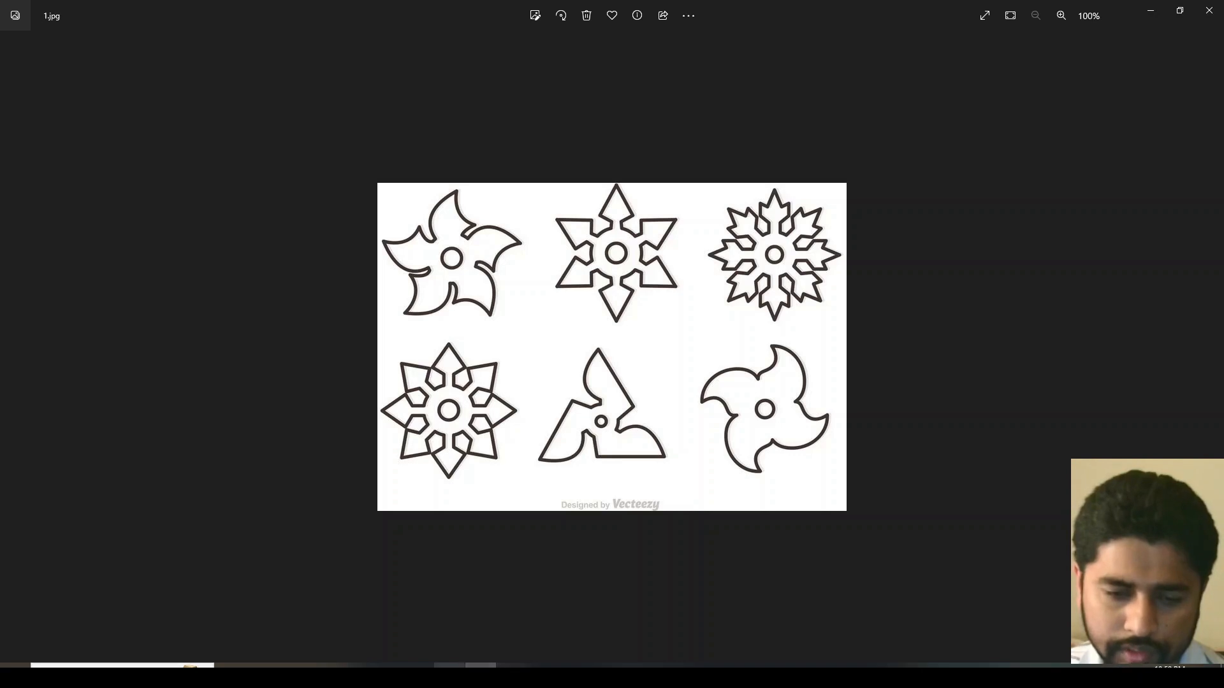
Step: Switch to FreeCAD and import image 3 from the Ninja Star folder into the open document
{"action": "left_click", "coordinate": [450, 665]}
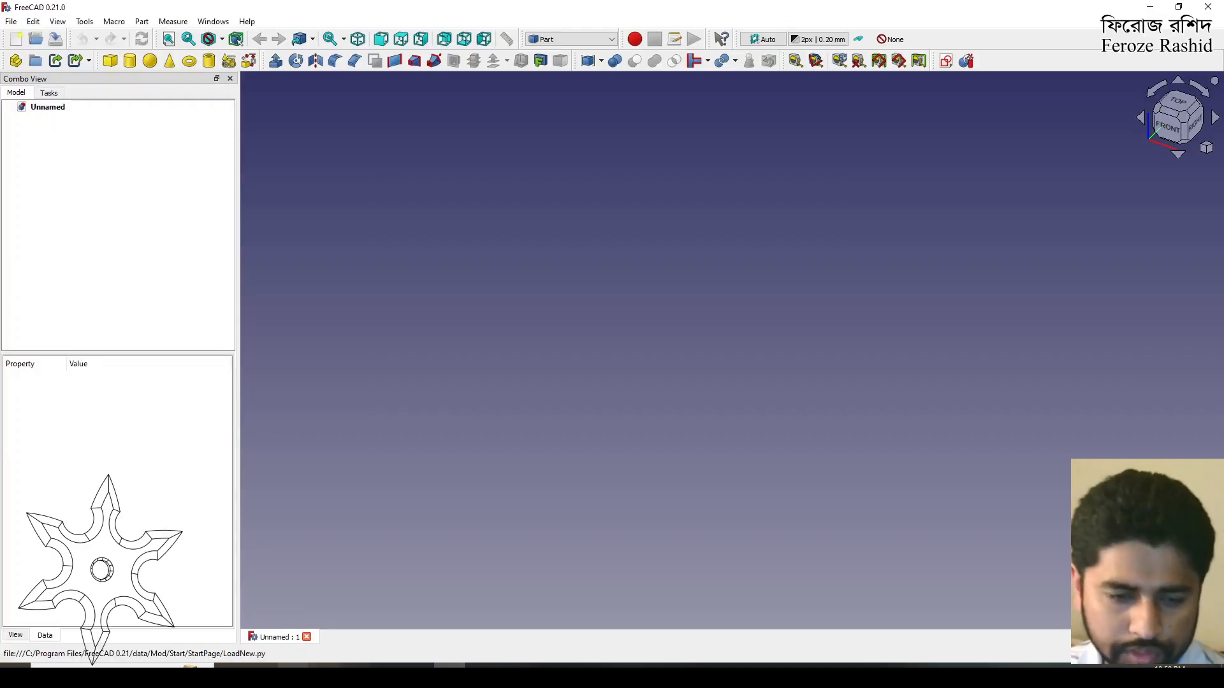
{"action": "left_click", "coordinate": [292, 665]}
{"action": "left_click_drag", "start_coordinate": [537, 5], "coordinate": [995, 368]}
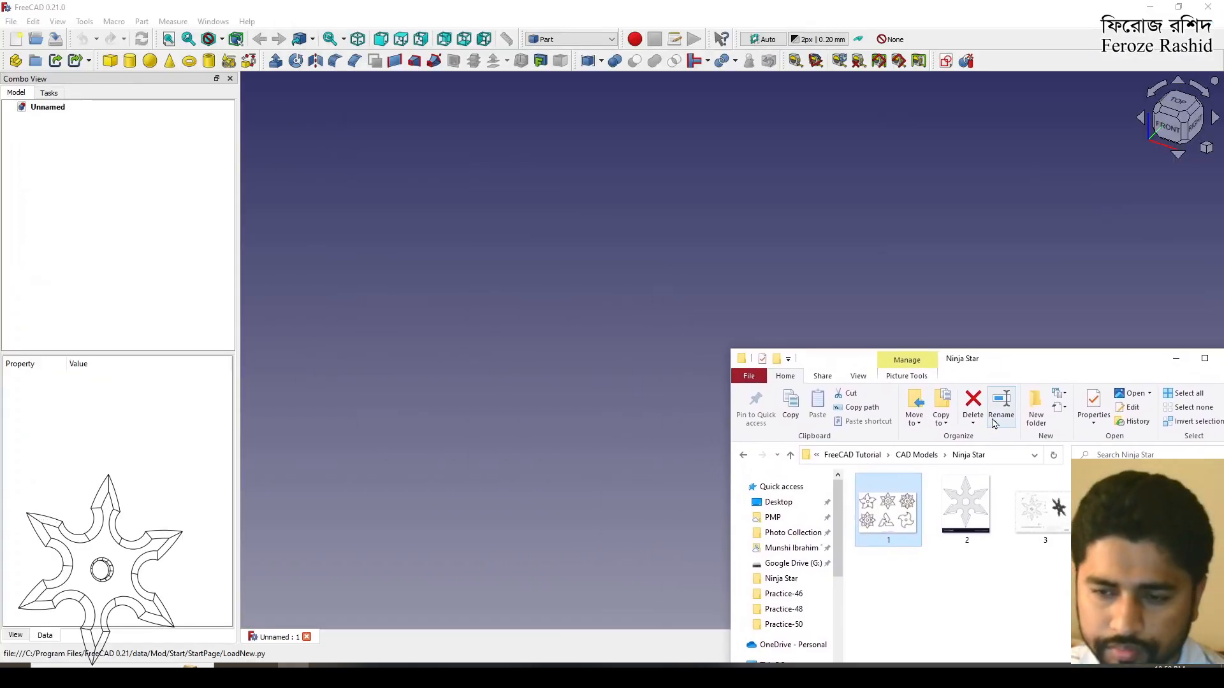
{"action": "left_click_drag", "start_coordinate": [1036, 513], "coordinate": [728, 276]}
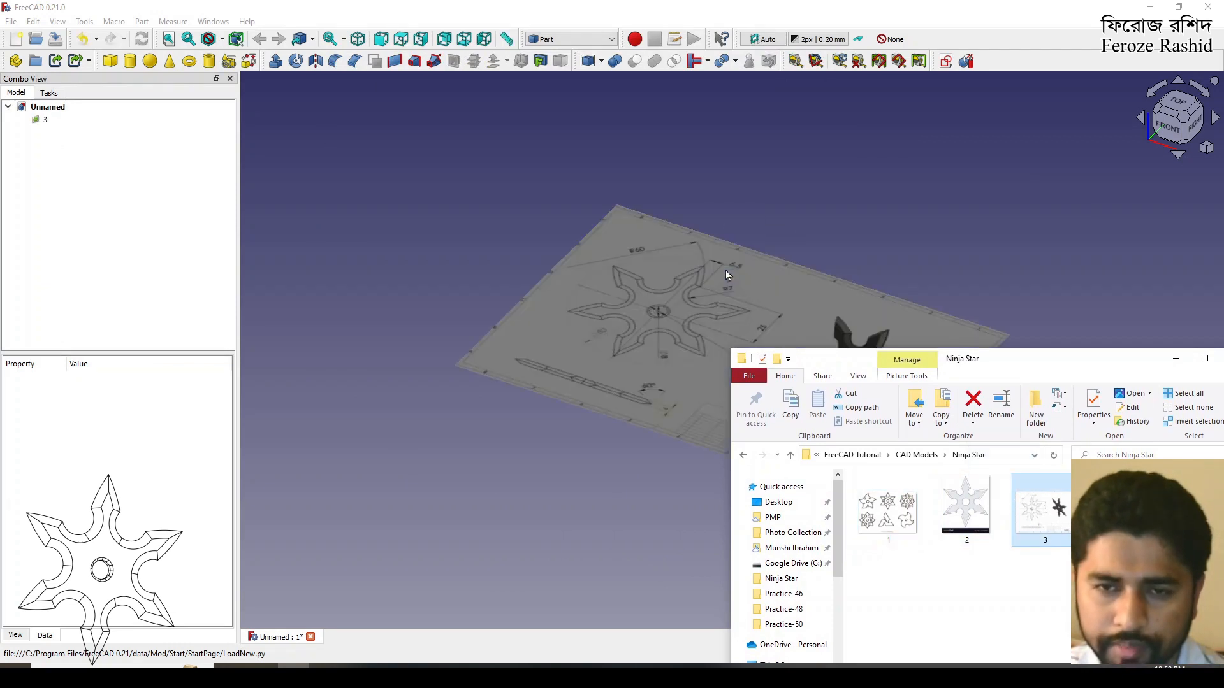
{"action": "left_click", "coordinate": [1176, 358]}
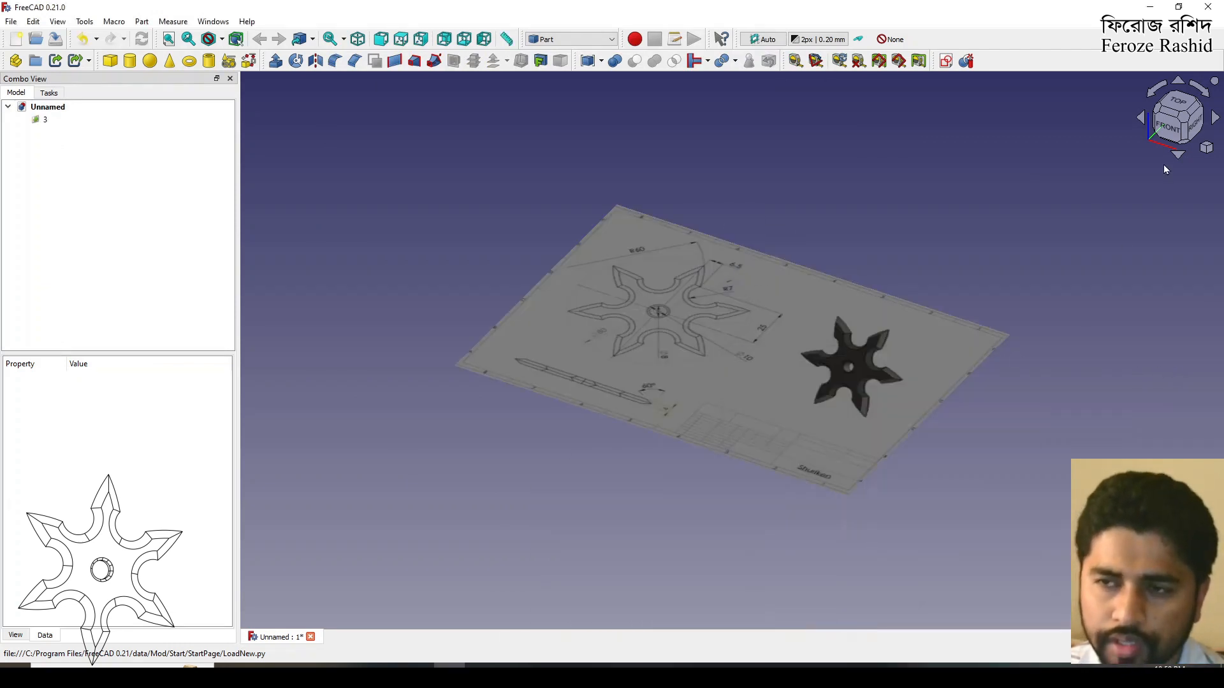
Step: From the top view, calibrate the imported drawing by setting the star's outer circle diameter dimension to 80 mm
{"action": "left_click", "coordinate": [1175, 100]}
{"action": "scroll", "coordinate": [719, 271], "scroll_direction": "up", "scroll_amount": 2}
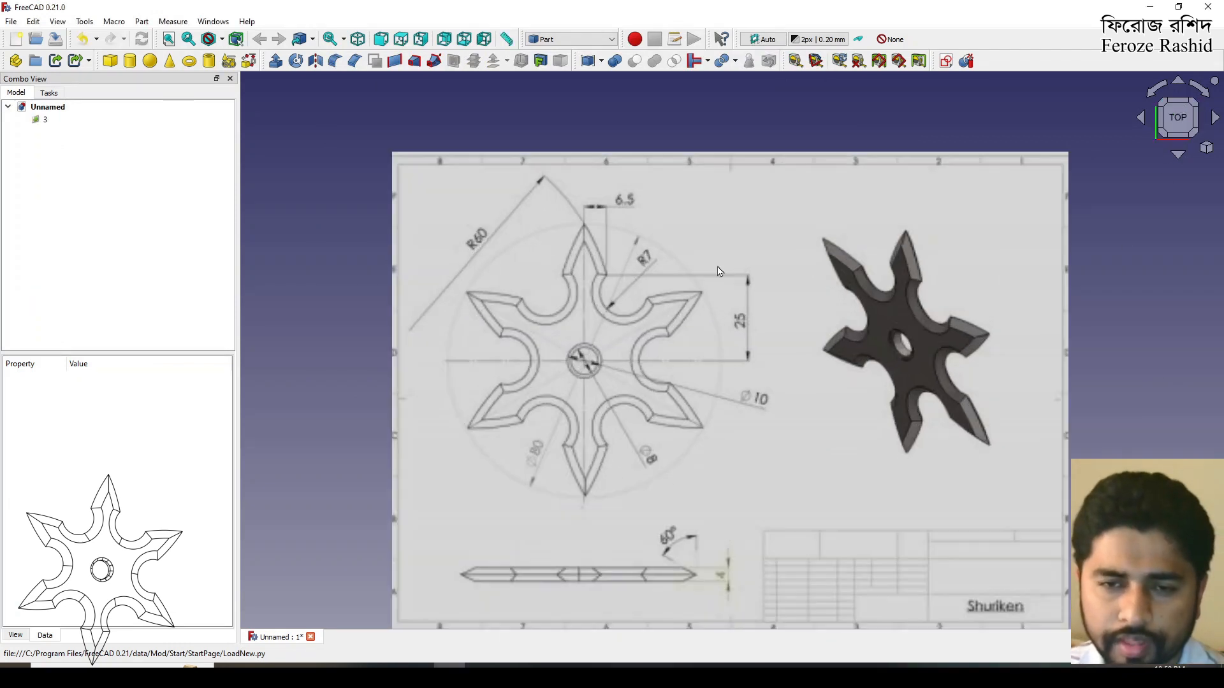
{"action": "double_click", "coordinate": [49, 122]}
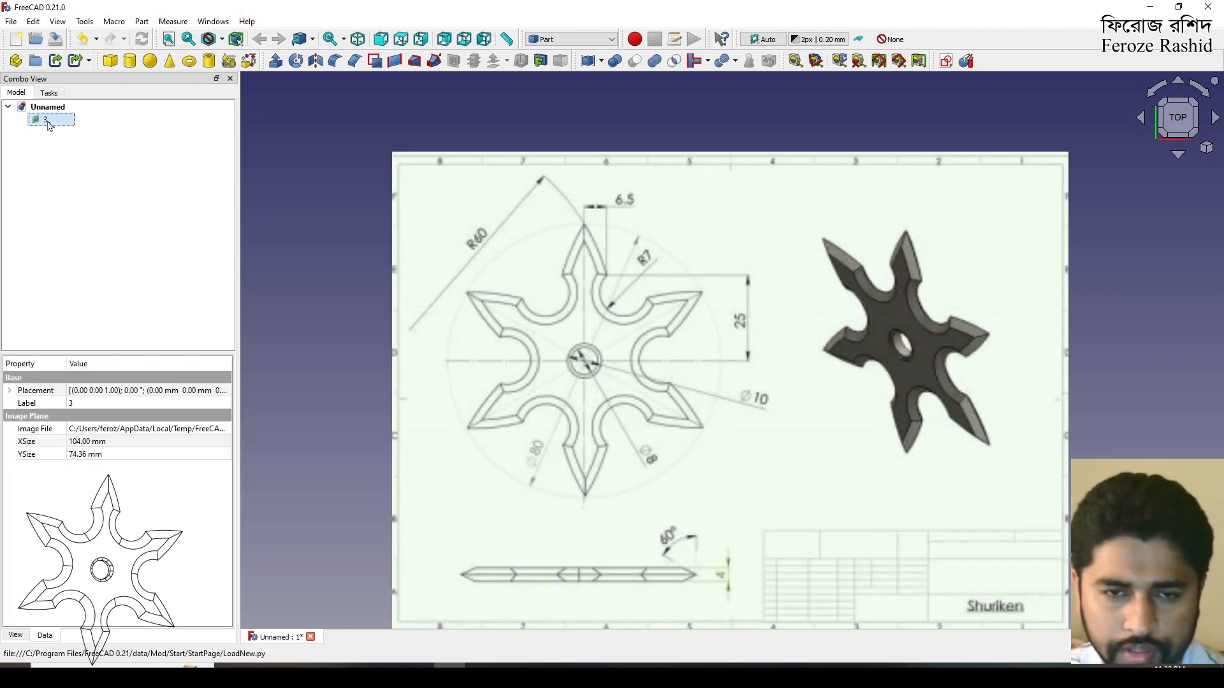
{"action": "left_click", "coordinate": [120, 405]}
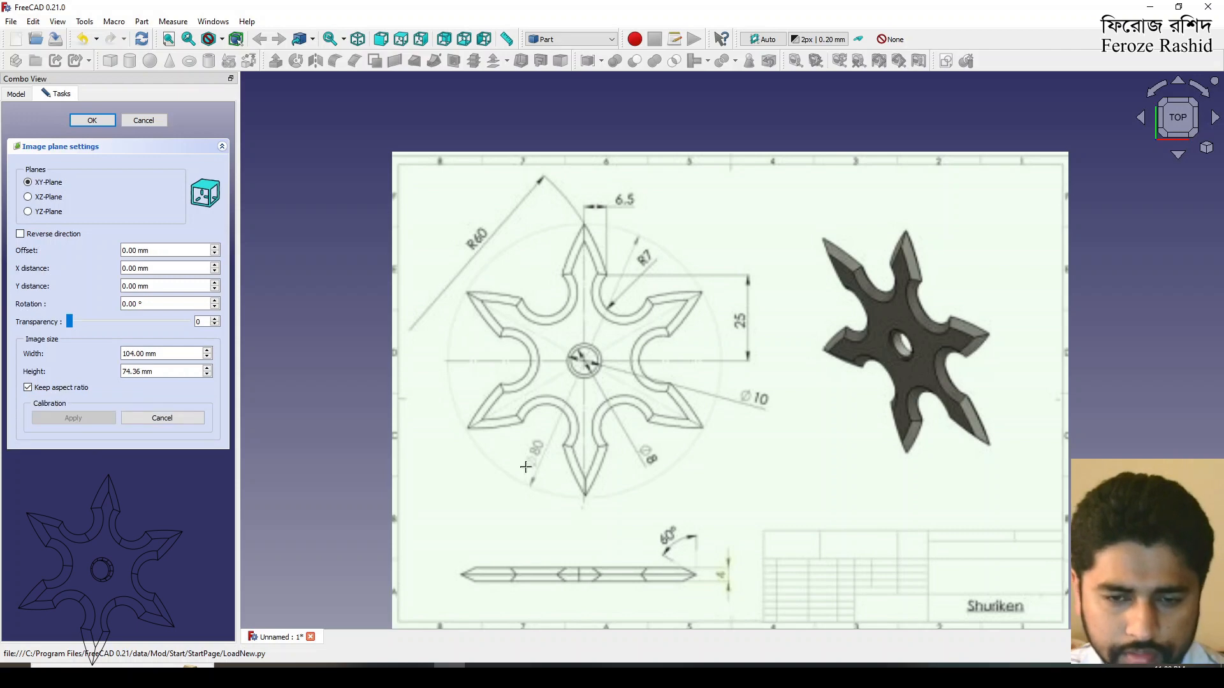
{"action": "scroll", "coordinate": [554, 437], "scroll_direction": "up", "scroll_amount": 5}
{"action": "scroll", "coordinate": [636, 410], "scroll_direction": "down", "scroll_amount": 4}
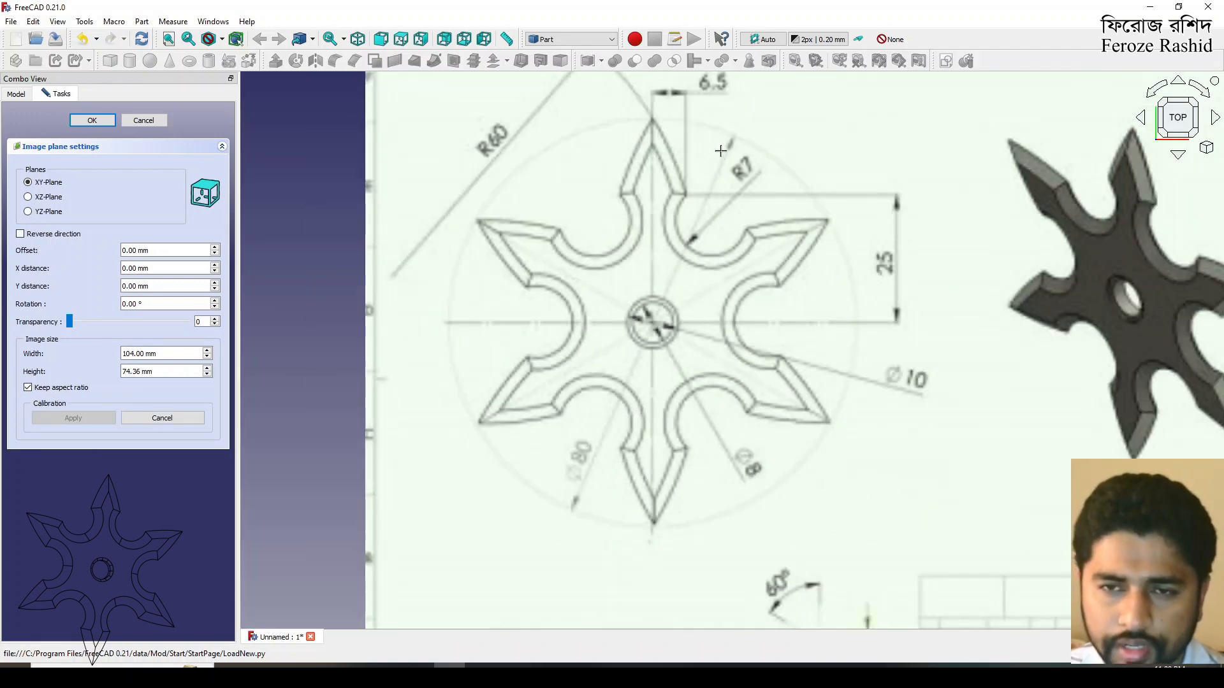
{"action": "scroll", "coordinate": [719, 153], "scroll_direction": "up", "scroll_amount": 5}
{"action": "scroll", "coordinate": [753, 124], "scroll_direction": "down", "scroll_amount": 2}
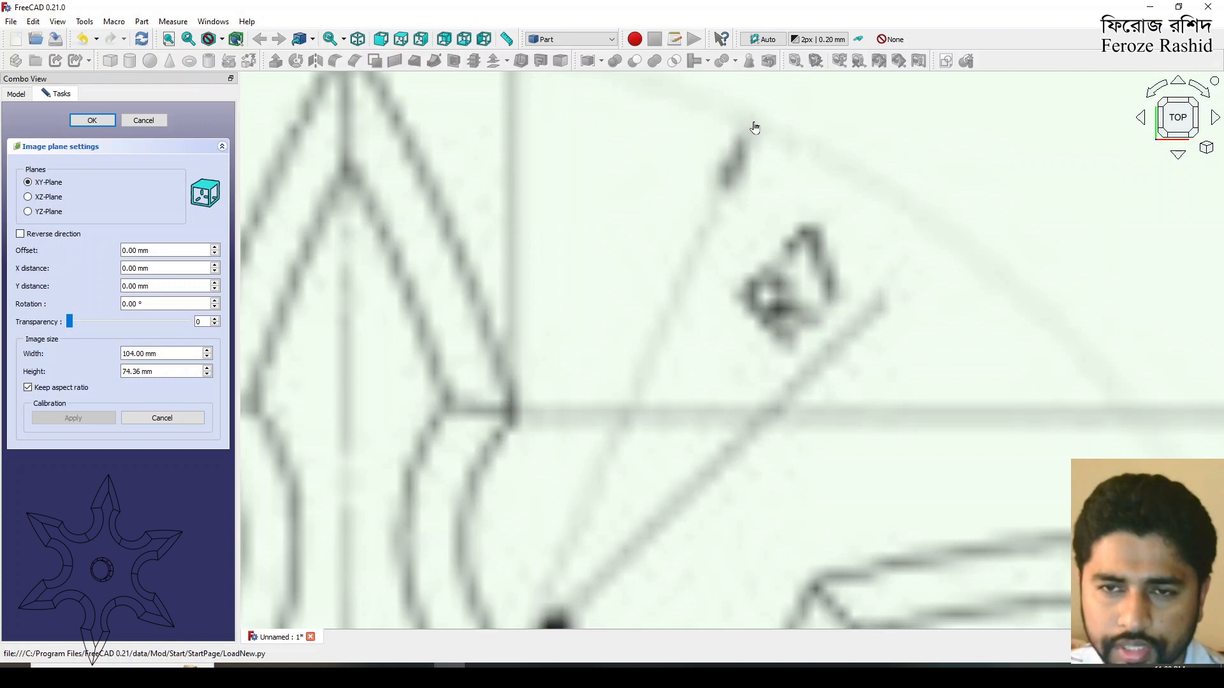
{"action": "left_click", "coordinate": [752, 123]}
{"action": "scroll", "coordinate": [759, 125], "scroll_direction": "down", "scroll_amount": 4}
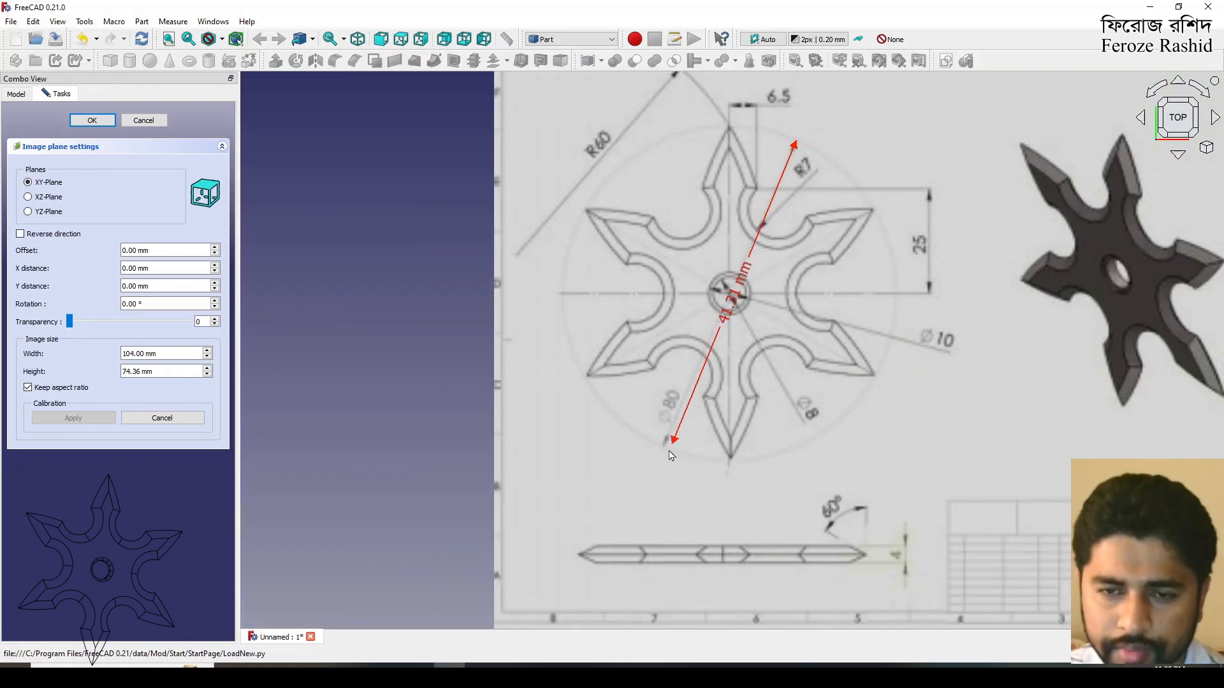
{"action": "scroll", "coordinate": [664, 438], "scroll_direction": "up", "scroll_amount": 5}
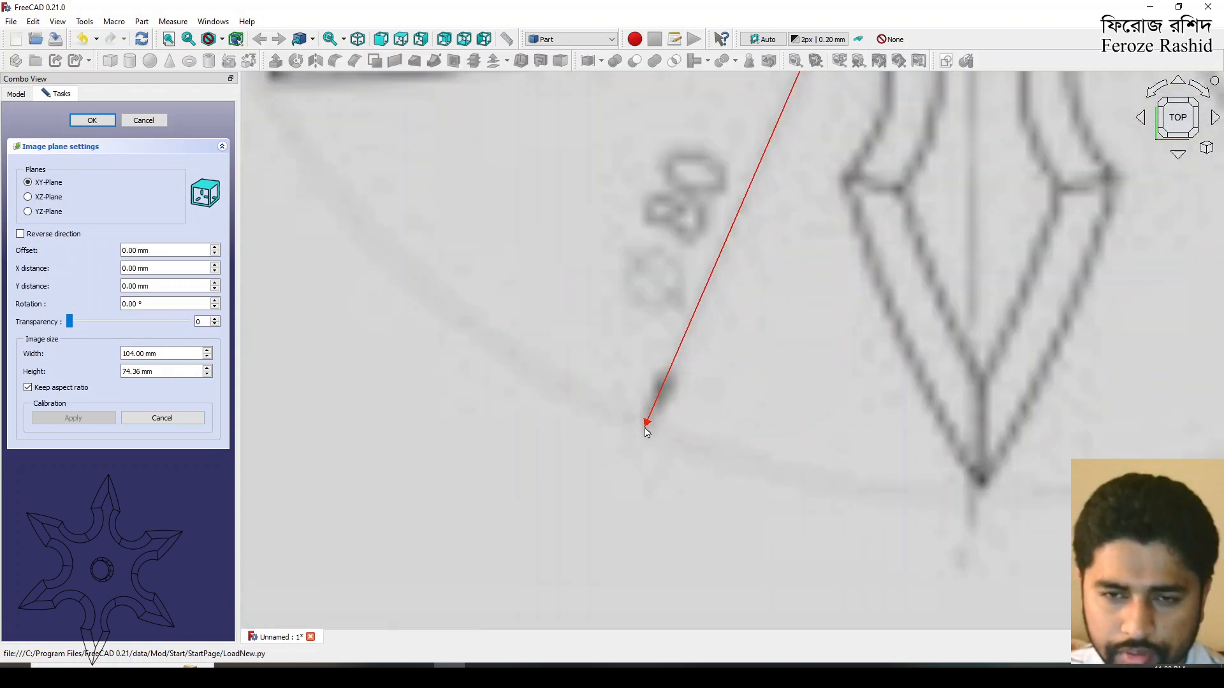
{"action": "left_click", "coordinate": [647, 435]}
{"action": "scroll", "coordinate": [648, 468], "scroll_direction": "down", "scroll_amount": 5}
{"action": "type", "text": "80"}
{"action": "key", "text": "Return"}
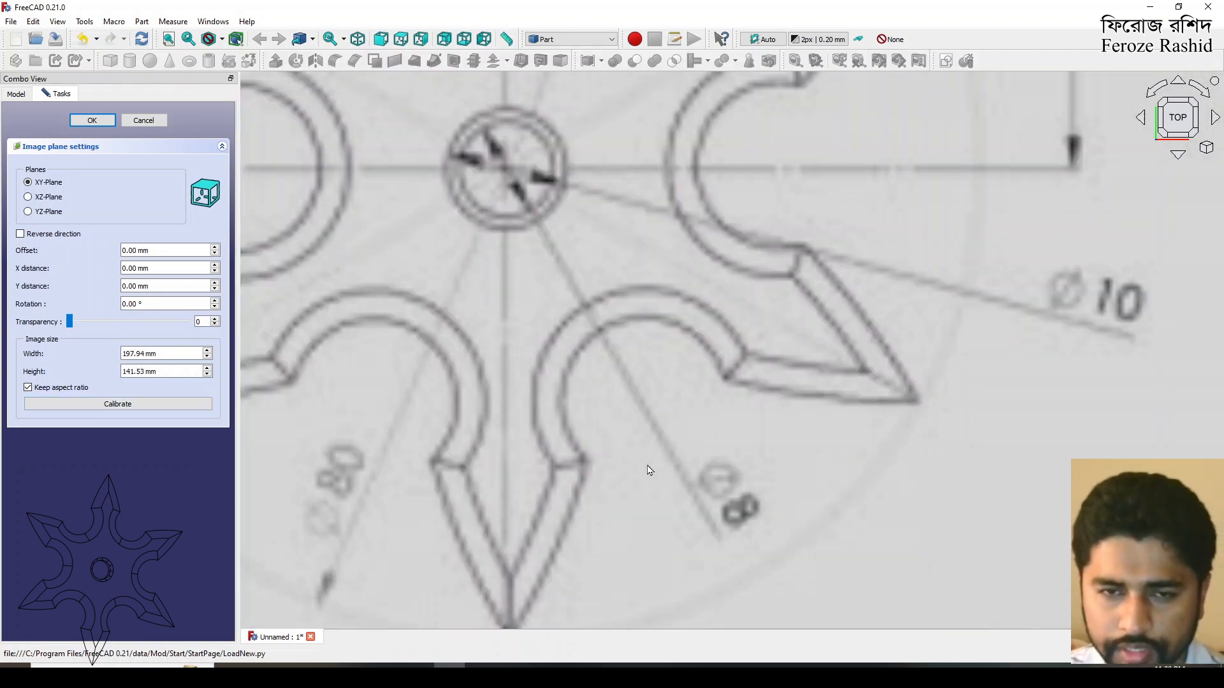
Step: Set the reference image's transparency to 50 and show the axis cross at the origin
{"action": "scroll", "coordinate": [845, 438], "scroll_direction": "down", "scroll_amount": 3}
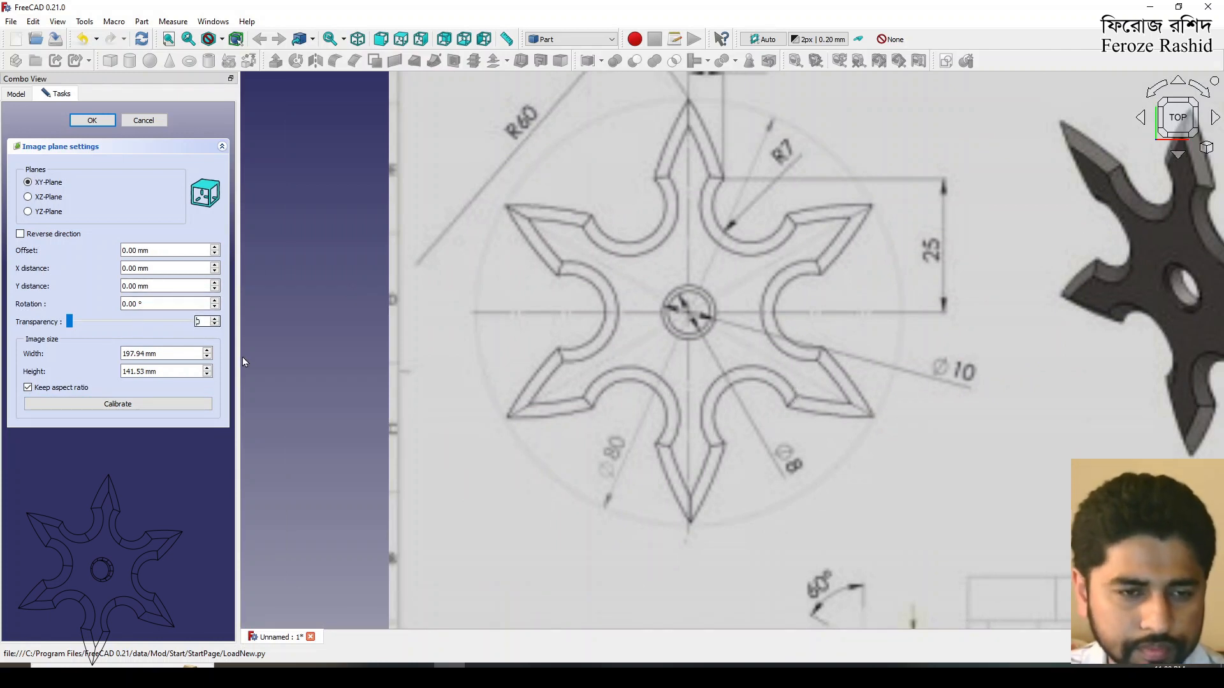
{"action": "type", "text": "5"}
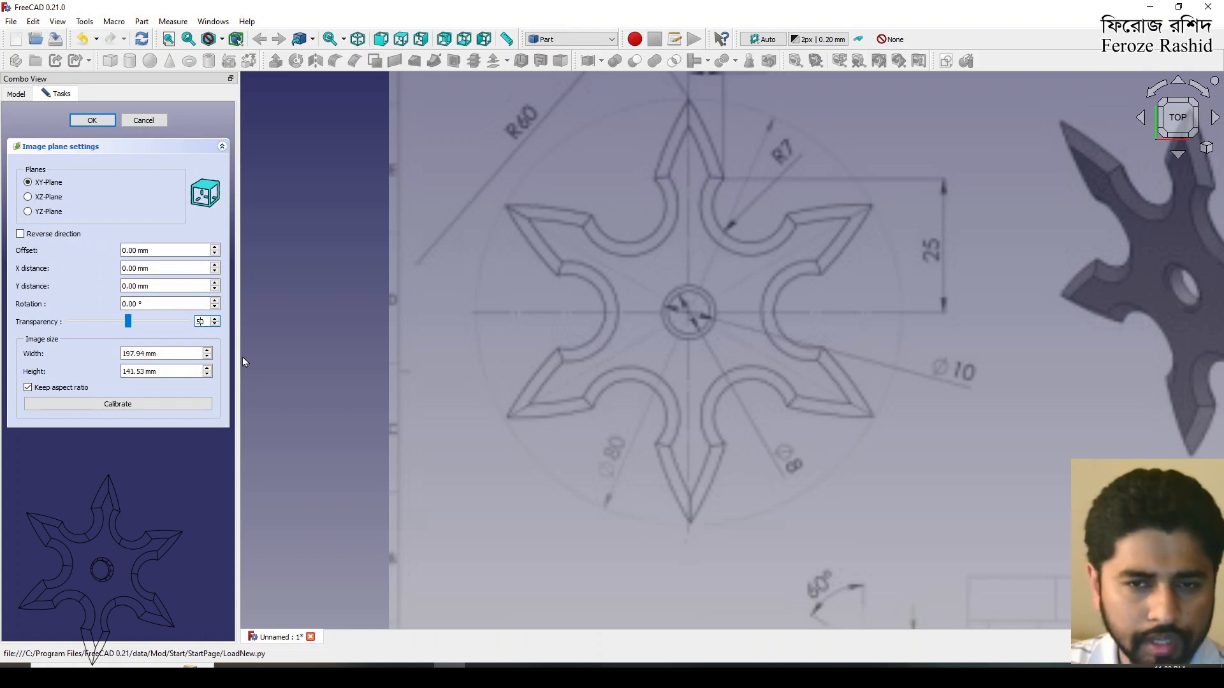
{"action": "key", "text": "Return"}
{"action": "left_click", "coordinate": [320, 392]}
{"action": "key", "text": "a"}
{"action": "key", "text": "c"}
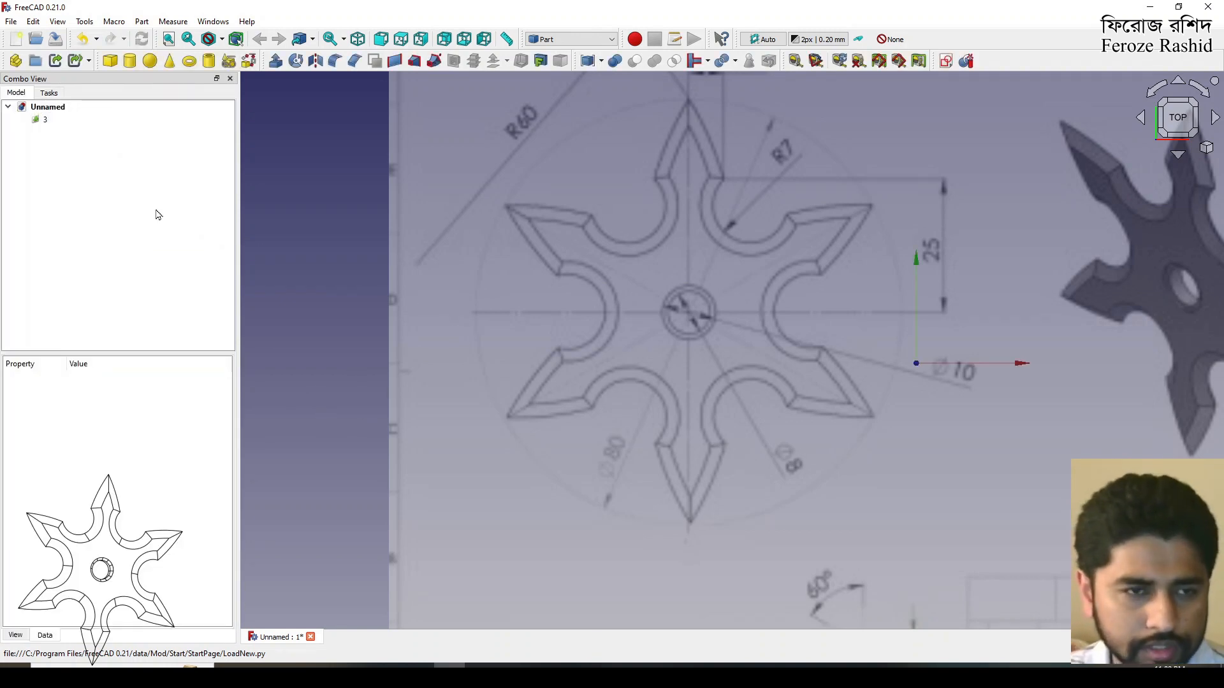
Step: Move the reference image to X 42.75 mm, Y -9.50 mm so the star's centre hole sits on the origin, and hide the axis cross
{"action": "right_click", "coordinate": [61, 120]}
{"action": "left_click", "coordinate": [89, 129]}
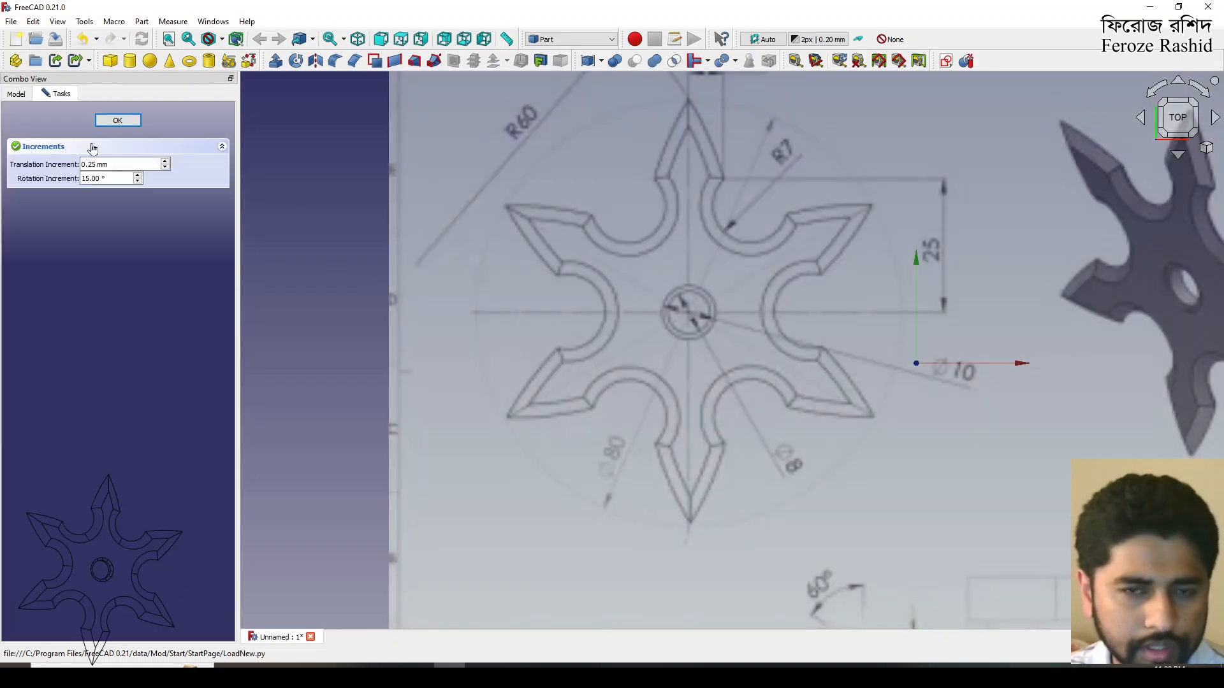
{"action": "scroll", "coordinate": [1069, 370], "scroll_direction": "down", "scroll_amount": 4}
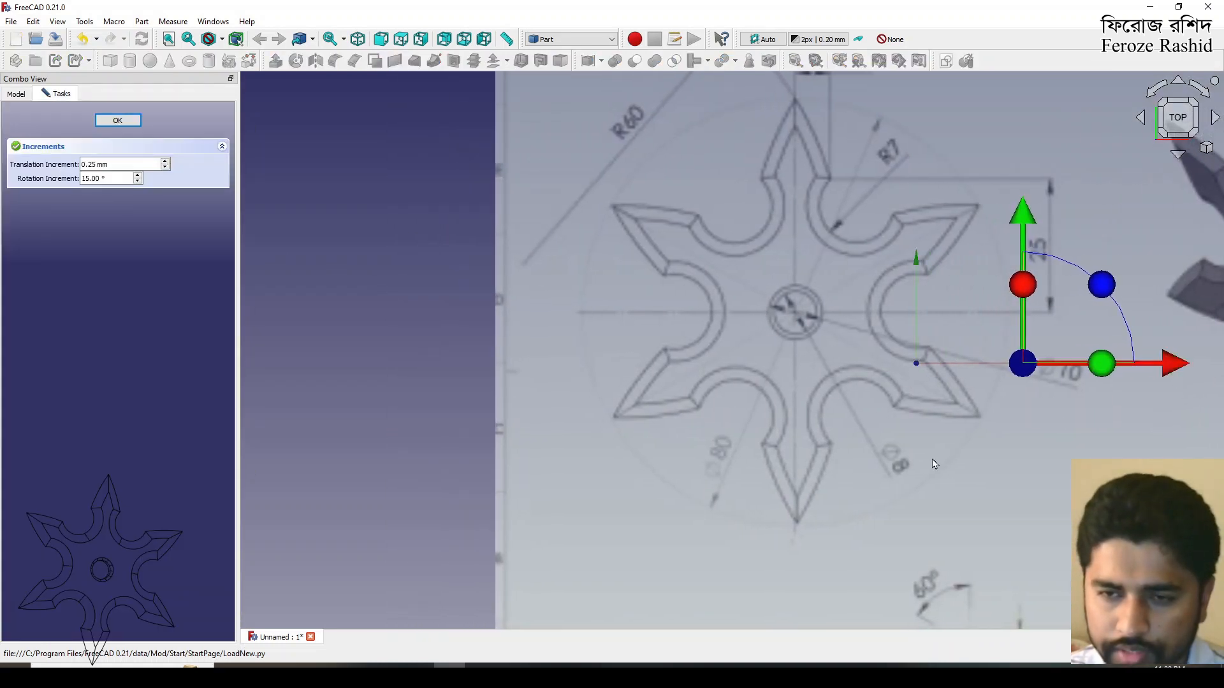
{"action": "scroll", "coordinate": [832, 351], "scroll_direction": "up", "scroll_amount": 4}
{"action": "left_click_drag", "start_coordinate": [942, 455], "coordinate": [1050, 447]}
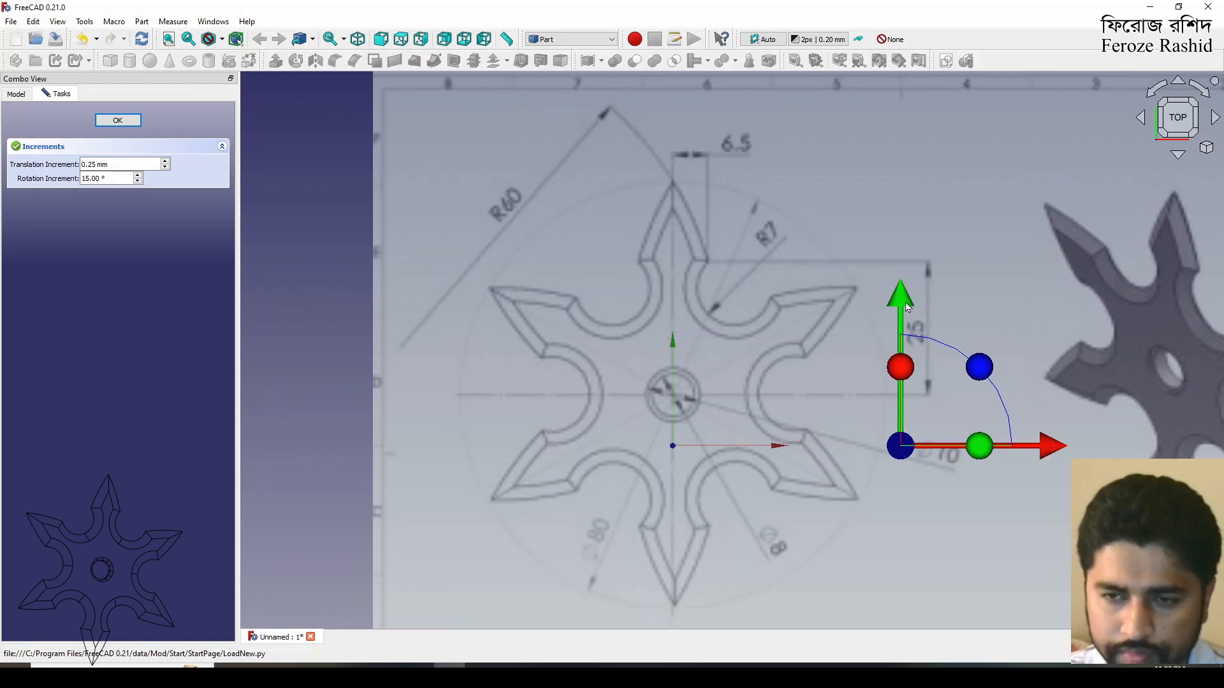
{"action": "left_click_drag", "start_coordinate": [908, 308], "coordinate": [897, 349]}
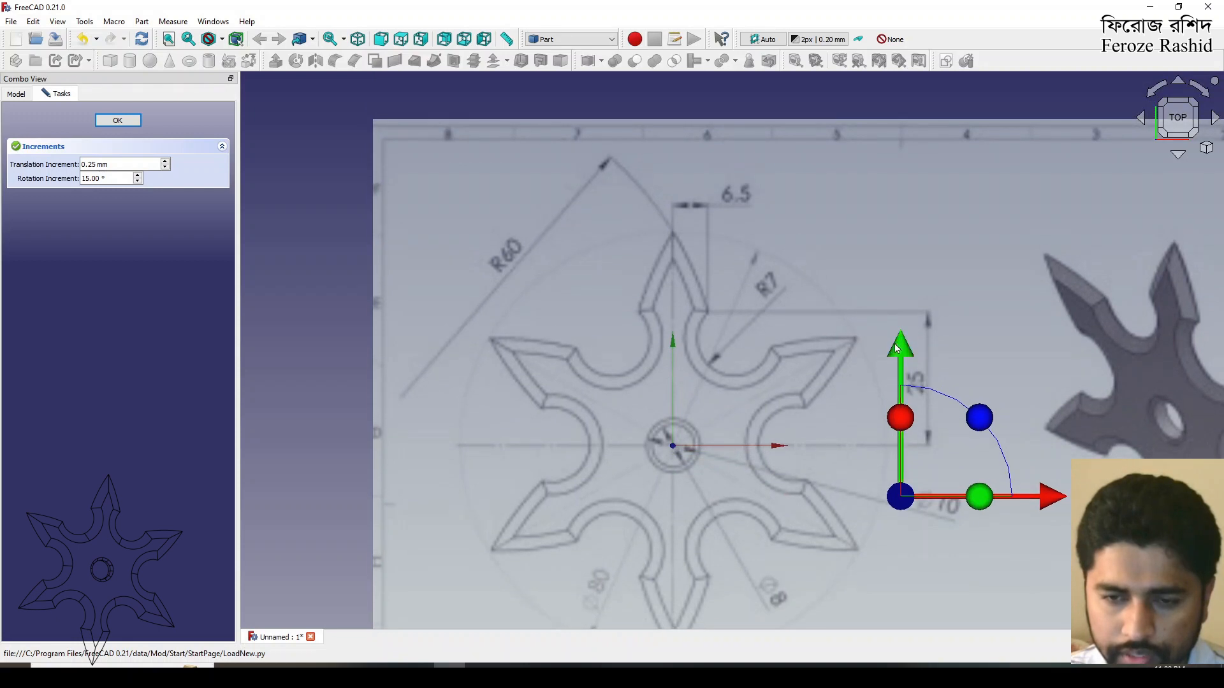
{"action": "left_click", "coordinate": [118, 121]}
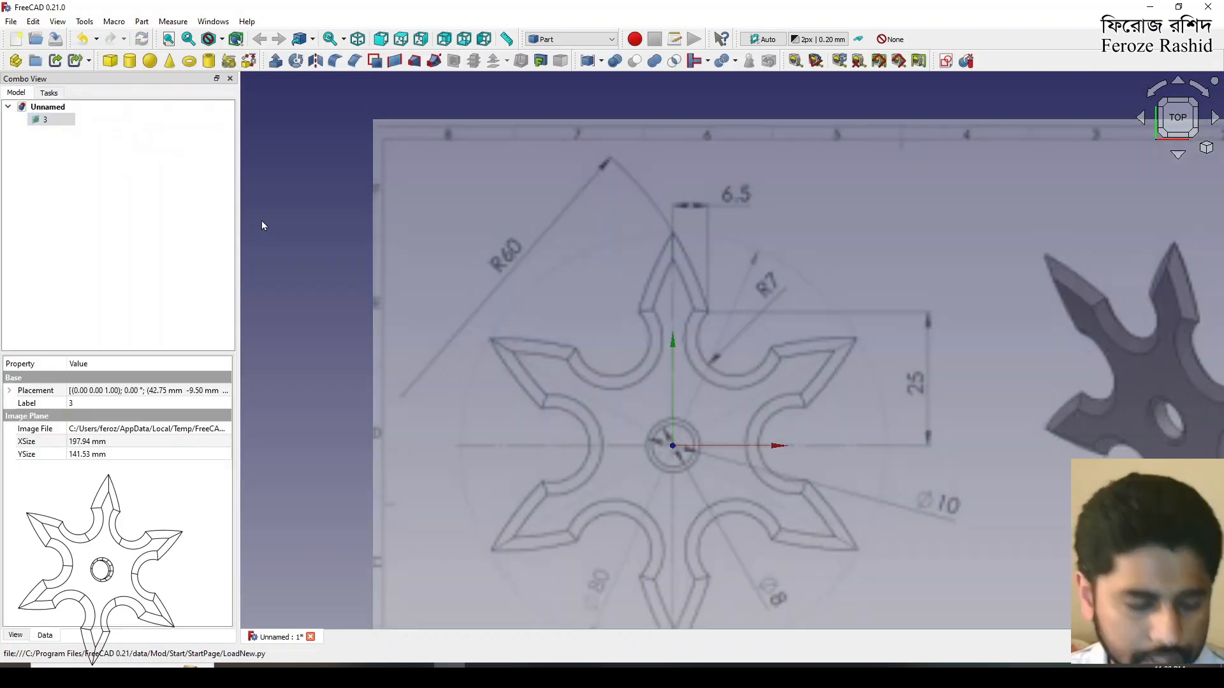
{"action": "left_click", "coordinate": [262, 222]}
{"action": "key", "text": "a"}
{"action": "key", "text": "c"}
Step: Examine the drawing's blade dimensions, centre hole diameters and the side view's thickness and bevel angle
{"action": "scroll", "coordinate": [482, 214], "scroll_direction": "down", "scroll_amount": 3}
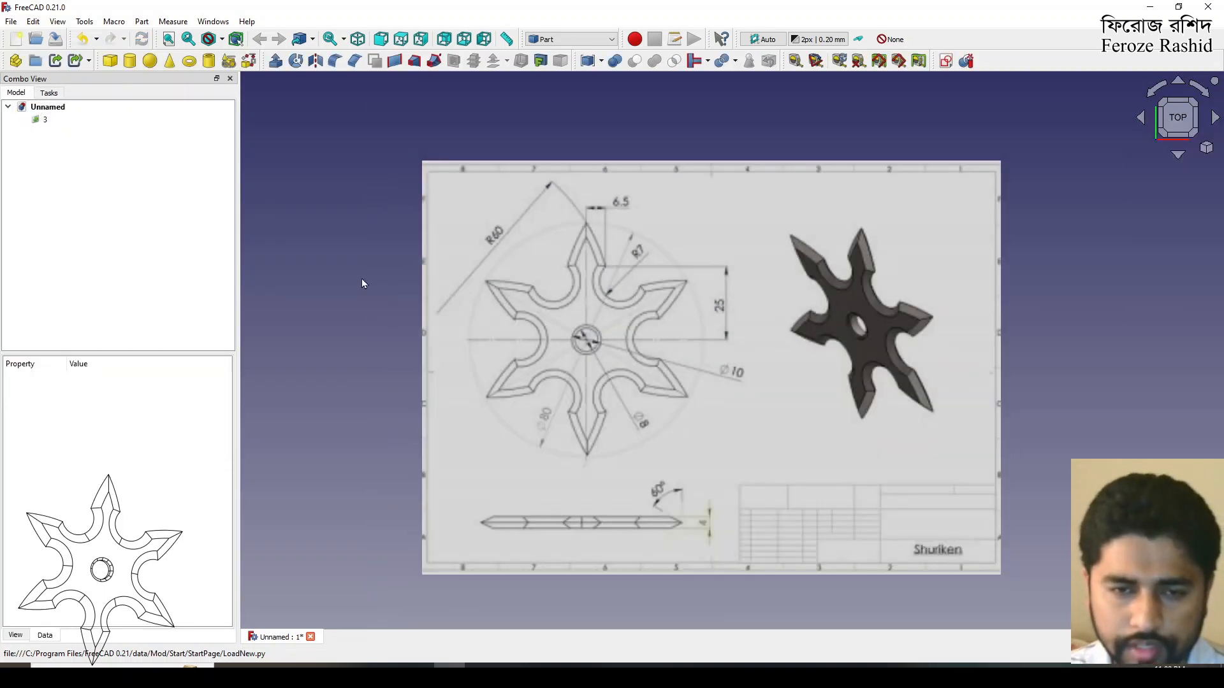
{"action": "scroll", "coordinate": [498, 283], "scroll_direction": "up", "scroll_amount": 2}
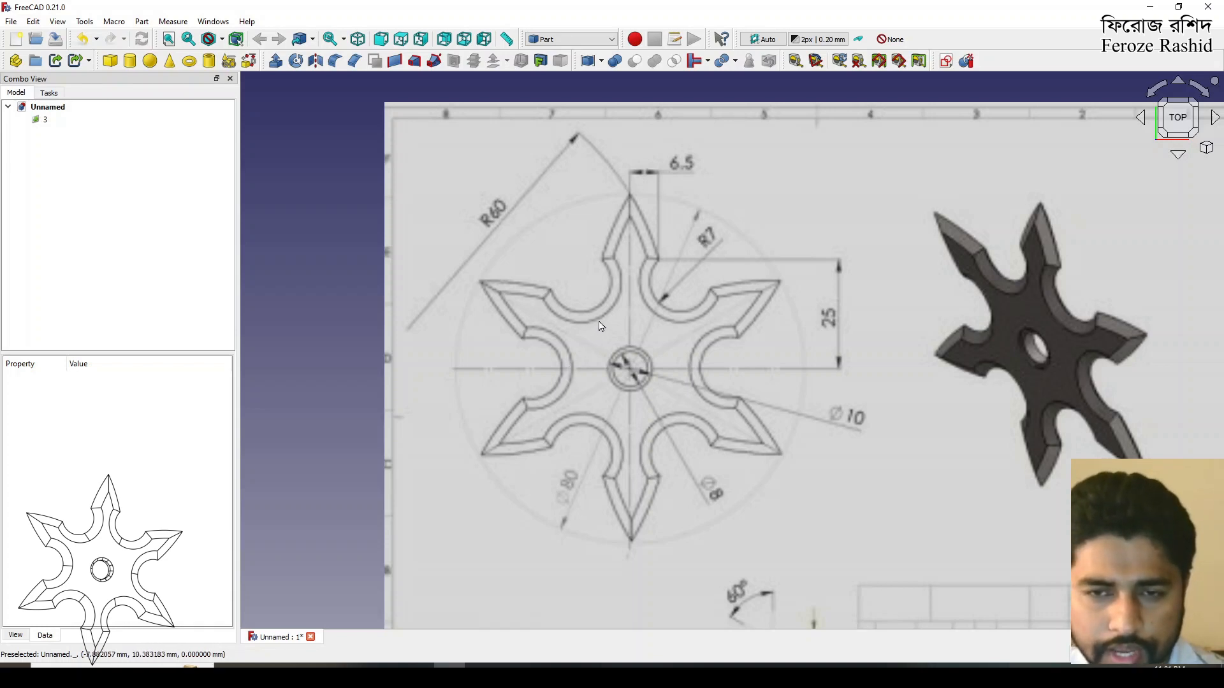
{"action": "scroll", "coordinate": [618, 260], "scroll_direction": "up", "scroll_amount": 1}
{"action": "scroll", "coordinate": [619, 260], "scroll_direction": "up", "scroll_amount": 1}
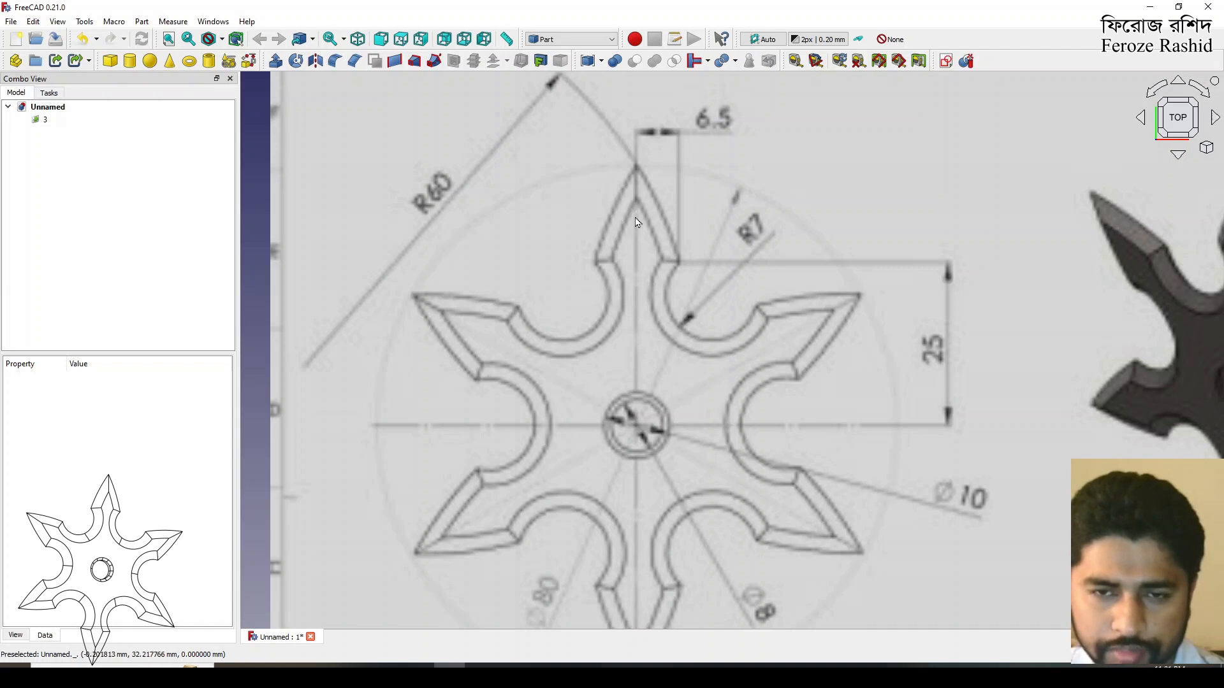
{"action": "scroll", "coordinate": [638, 228], "scroll_direction": "down", "scroll_amount": 1}
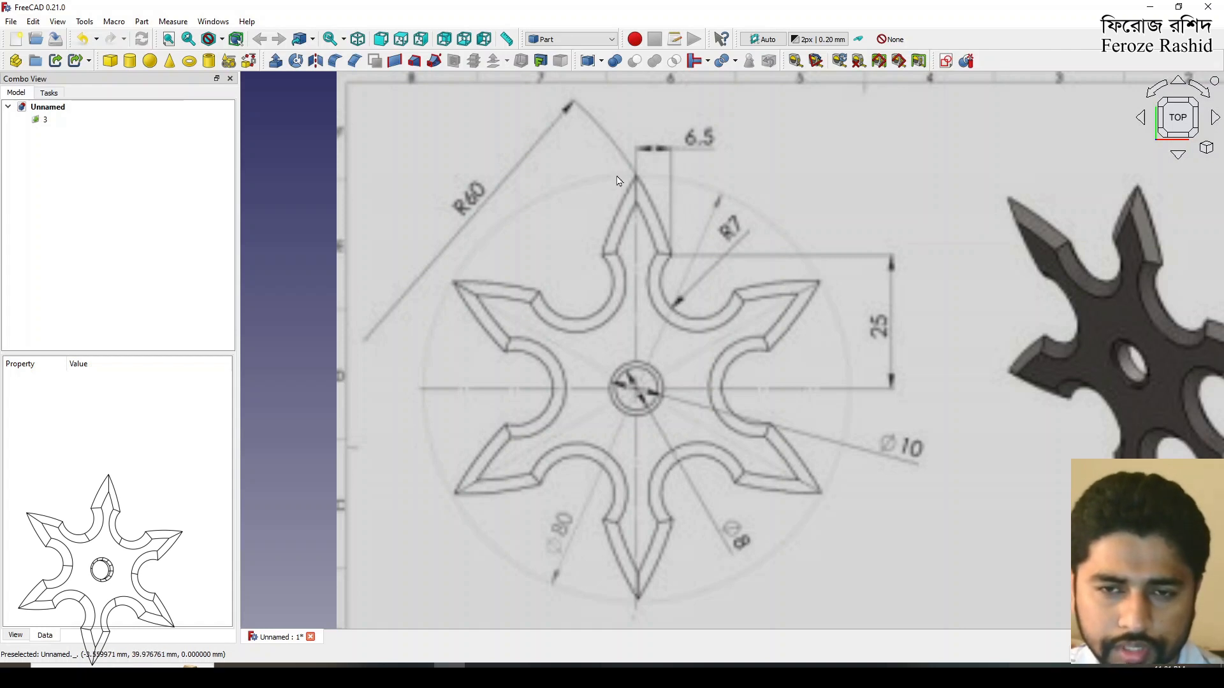
{"action": "scroll", "coordinate": [535, 332], "scroll_direction": "down", "scroll_amount": 5}
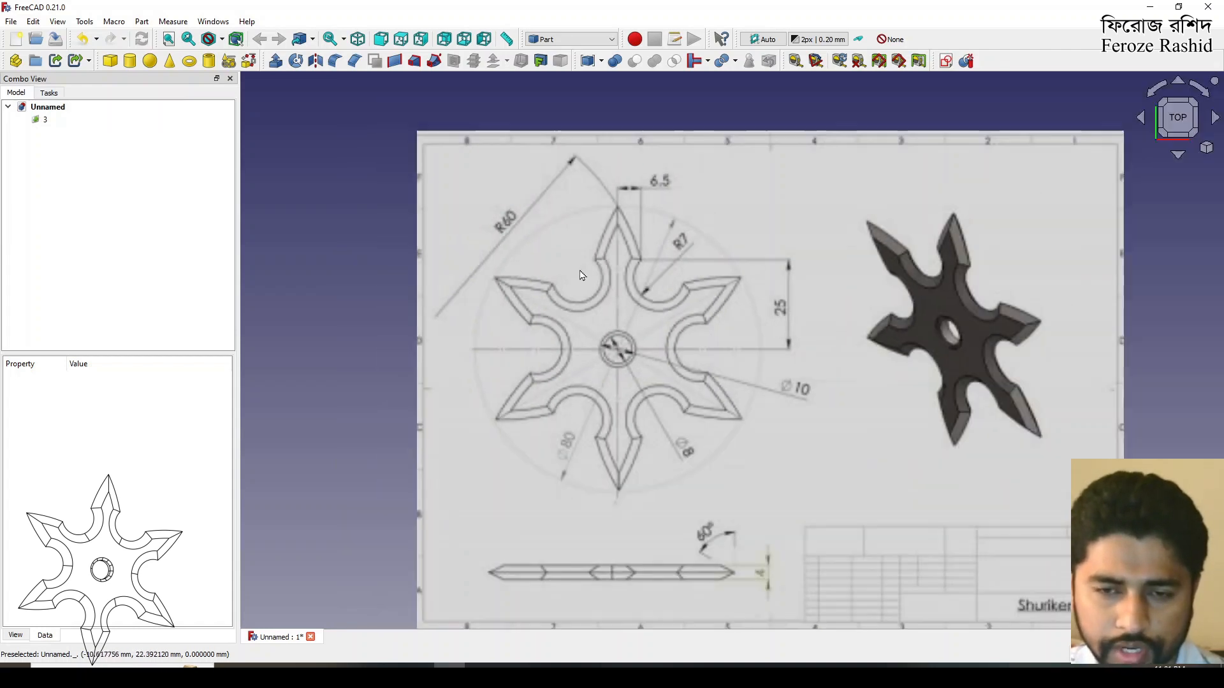
{"action": "scroll", "coordinate": [545, 563], "scroll_direction": "up", "scroll_amount": 5}
{"action": "scroll", "coordinate": [546, 563], "scroll_direction": "up", "scroll_amount": 1}
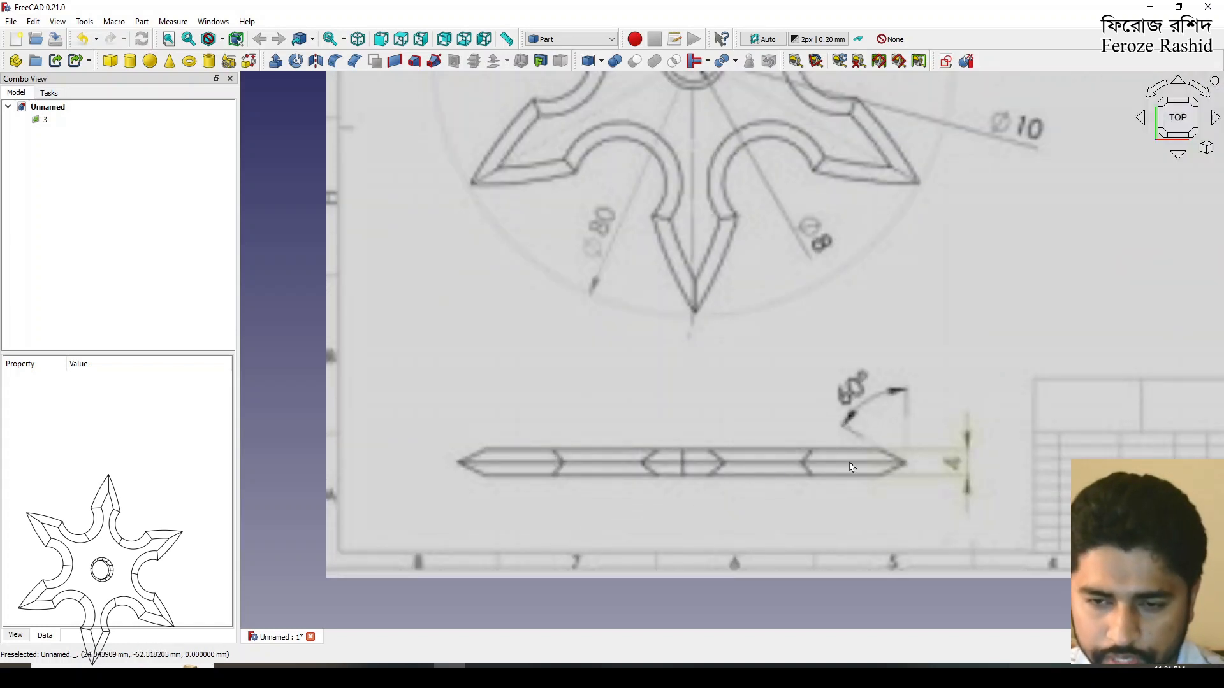
{"action": "scroll", "coordinate": [842, 470], "scroll_direction": "down", "scroll_amount": 2}
{"action": "scroll", "coordinate": [844, 470], "scroll_direction": "up", "scroll_amount": 3}
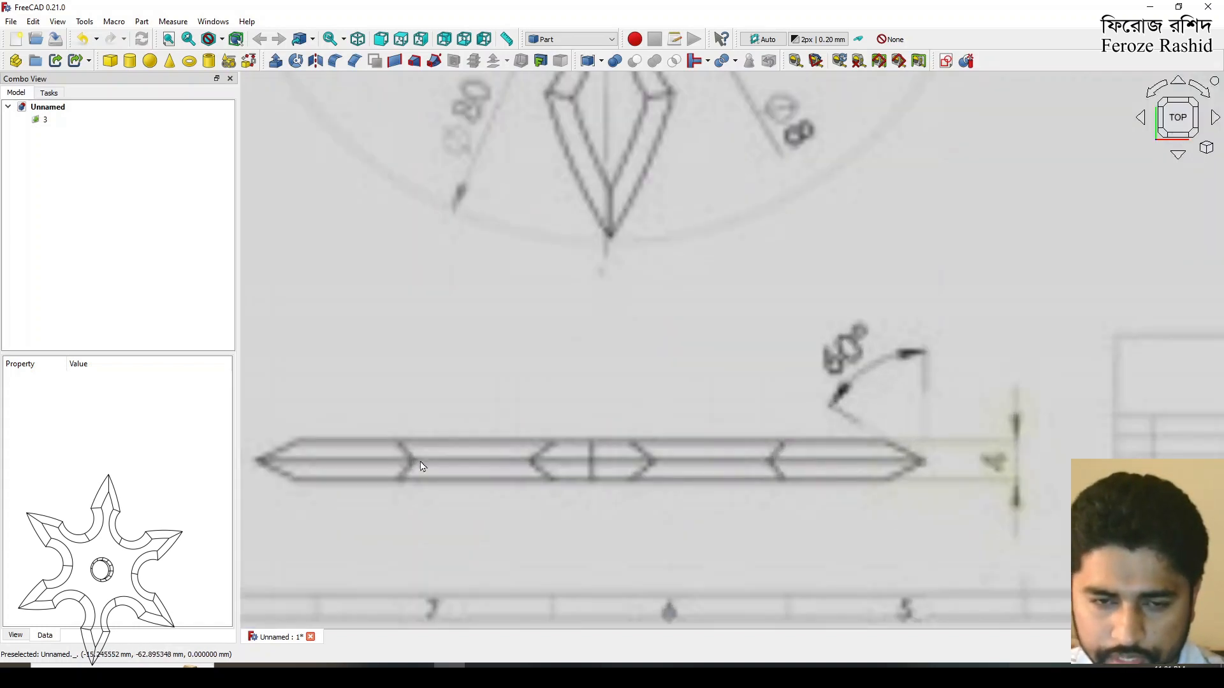
{"action": "scroll", "coordinate": [836, 459], "scroll_direction": "down", "scroll_amount": 2}
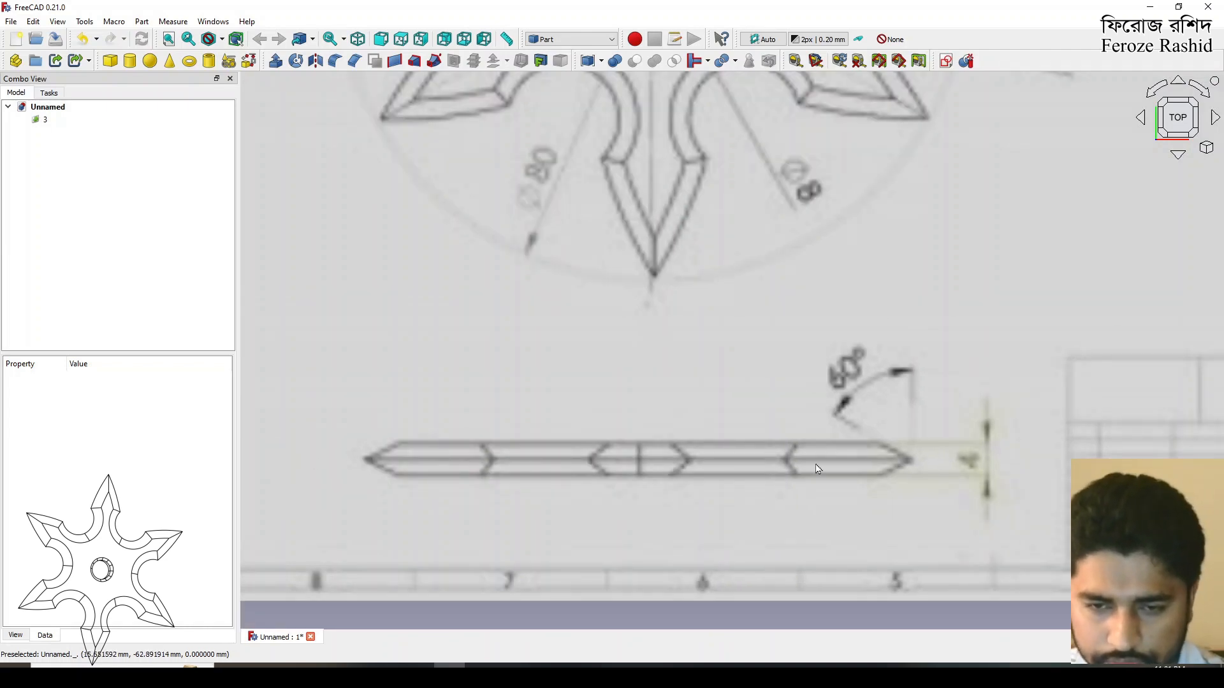
Step: Compare the drawing's front view with the side view and review the dimensions that define one blade's profile
{"action": "scroll", "coordinate": [865, 469], "scroll_direction": "down", "scroll_amount": 2}
{"action": "scroll", "coordinate": [864, 468], "scroll_direction": "down", "scroll_amount": 1}
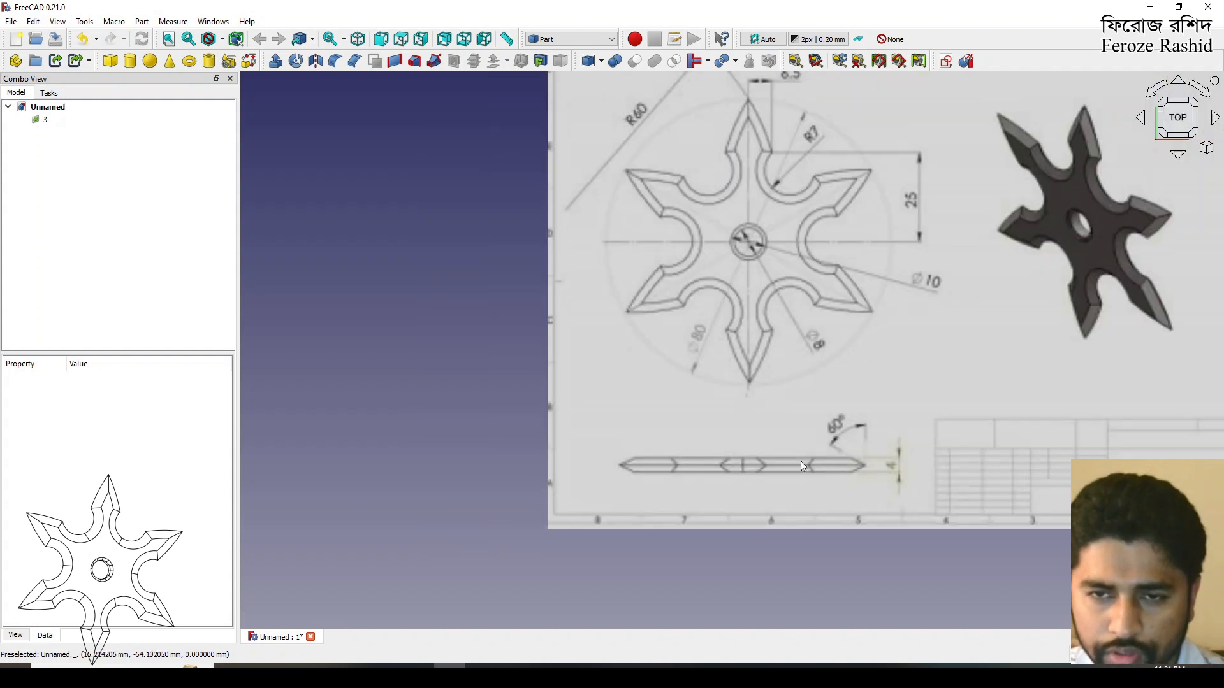
{"action": "scroll", "coordinate": [766, 106], "scroll_direction": "up", "scroll_amount": 3}
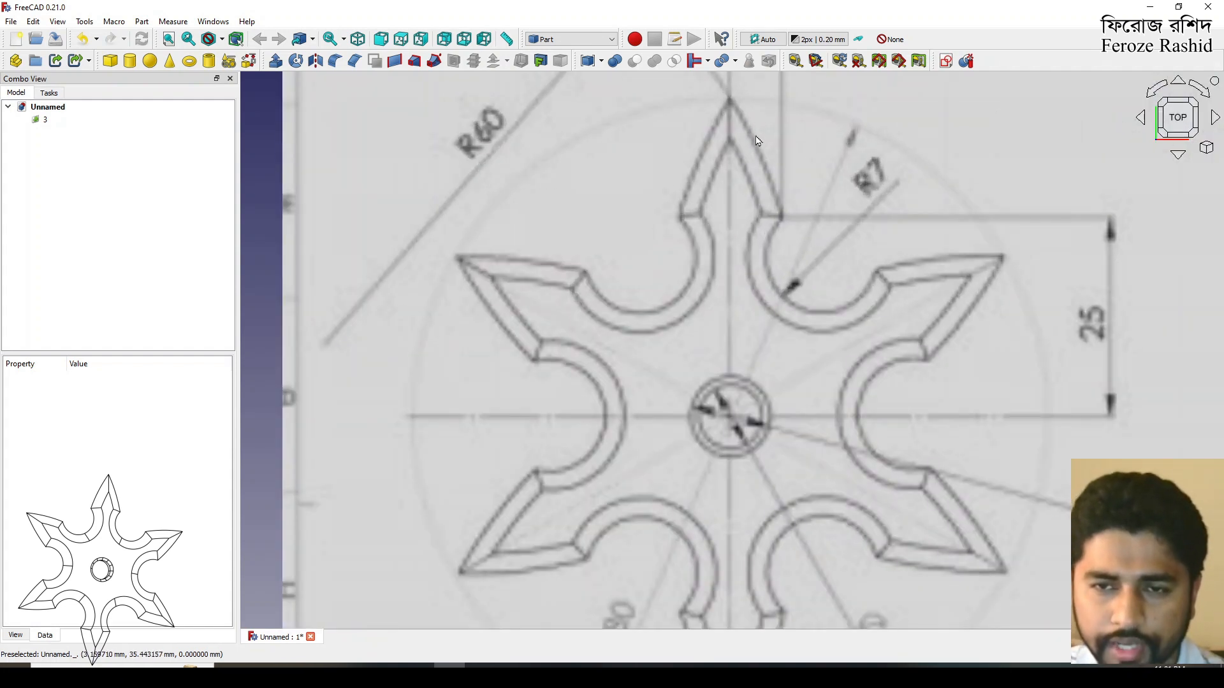
{"action": "scroll", "coordinate": [760, 153], "scroll_direction": "down", "scroll_amount": 3}
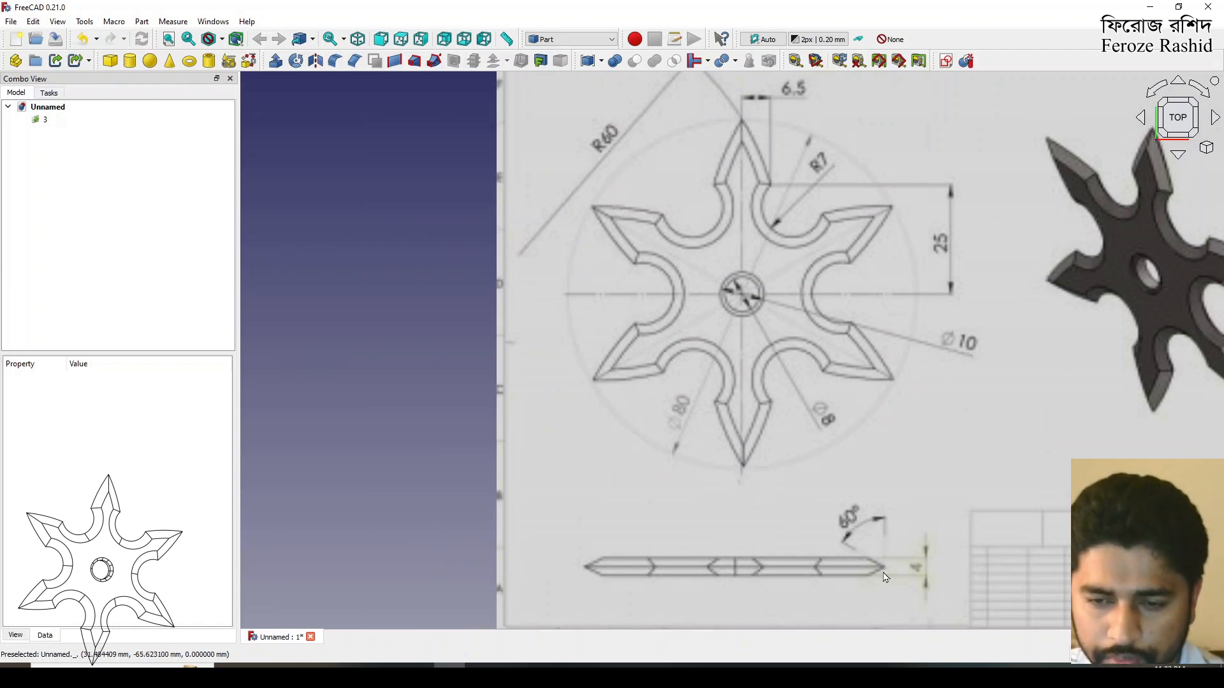
{"action": "scroll", "coordinate": [666, 568], "scroll_direction": "down", "scroll_amount": 3}
{"action": "scroll", "coordinate": [717, 320], "scroll_direction": "up", "scroll_amount": 4}
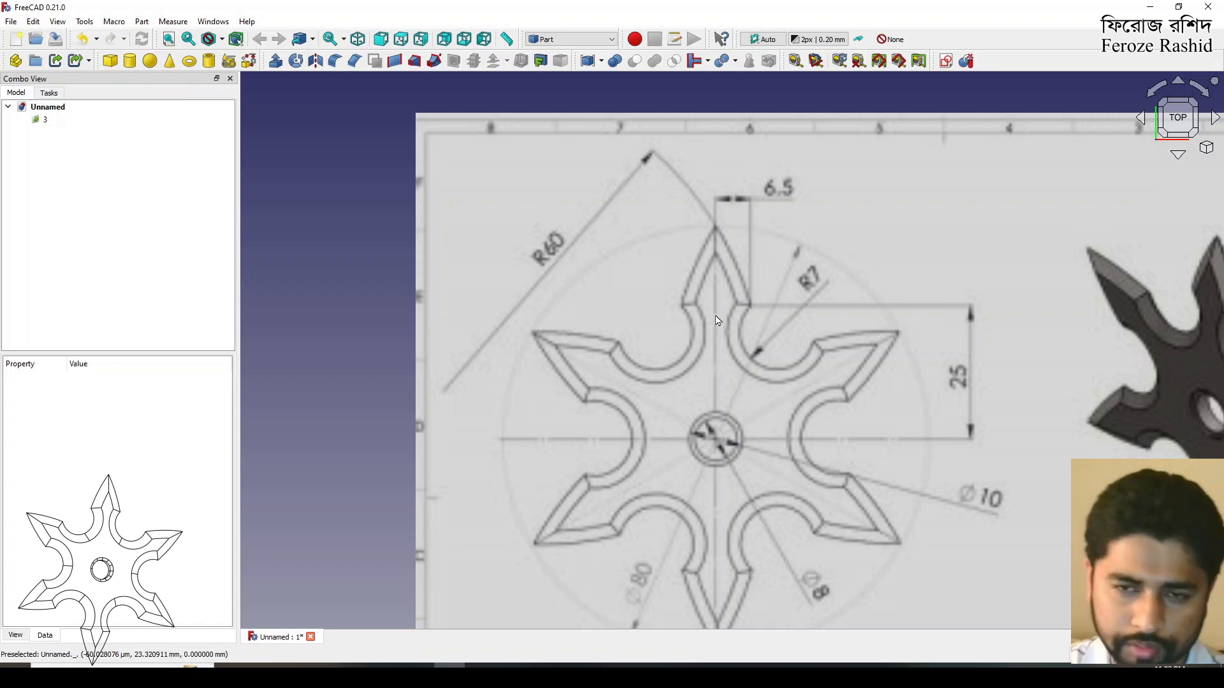
{"action": "scroll", "coordinate": [446, 268], "scroll_direction": "down", "scroll_amount": 2}
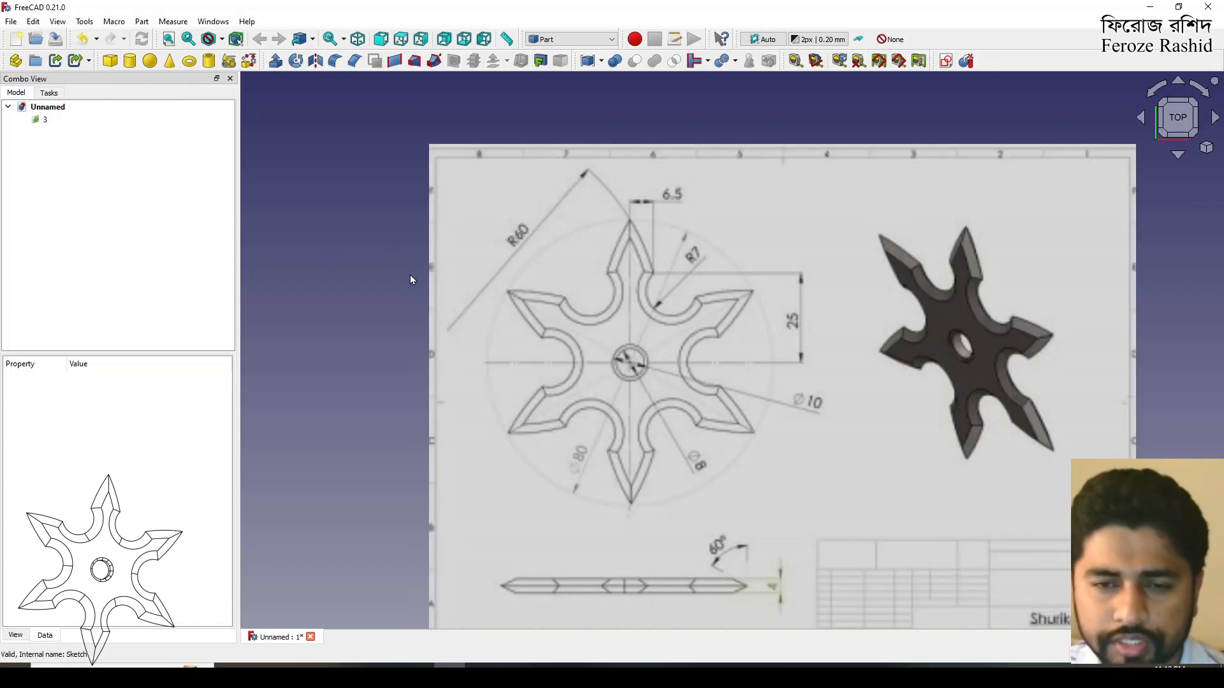
{"action": "scroll", "coordinate": [822, 227], "scroll_direction": "down", "scroll_amount": 1}
{"action": "scroll", "coordinate": [651, 336], "scroll_direction": "up", "scroll_amount": 2}
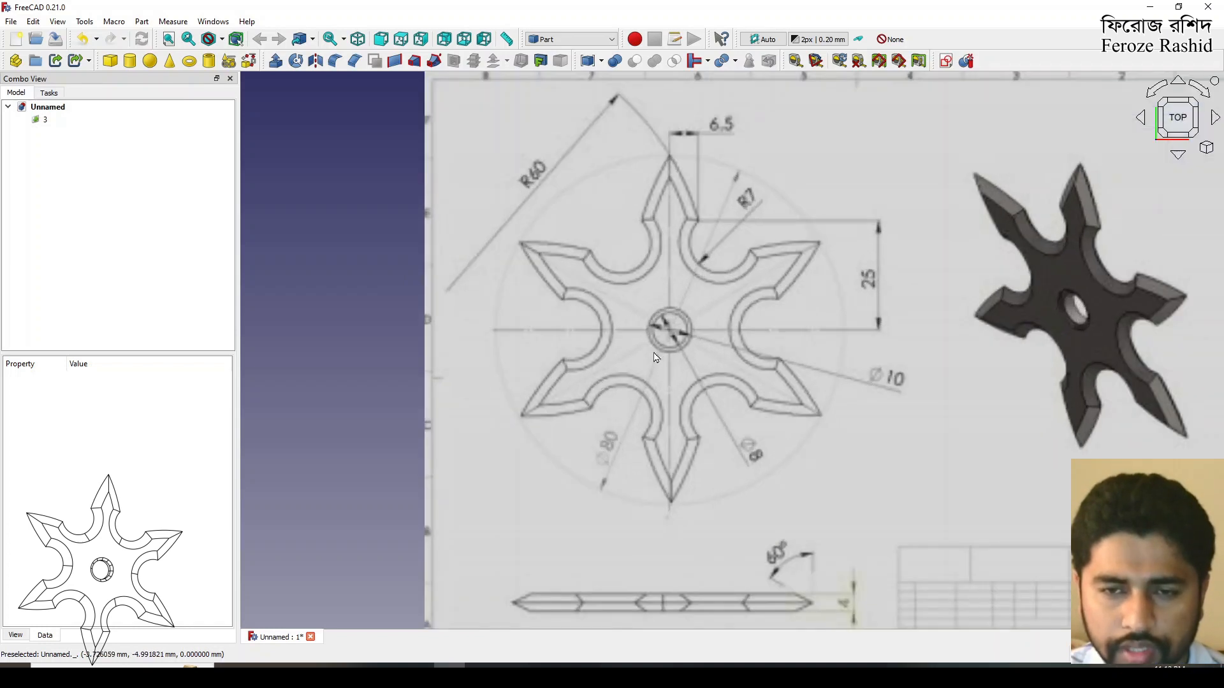
Step: Create a new sketch on the XY-plane with zero offset over the reference drawing
{"action": "left_click", "coordinate": [947, 62]}
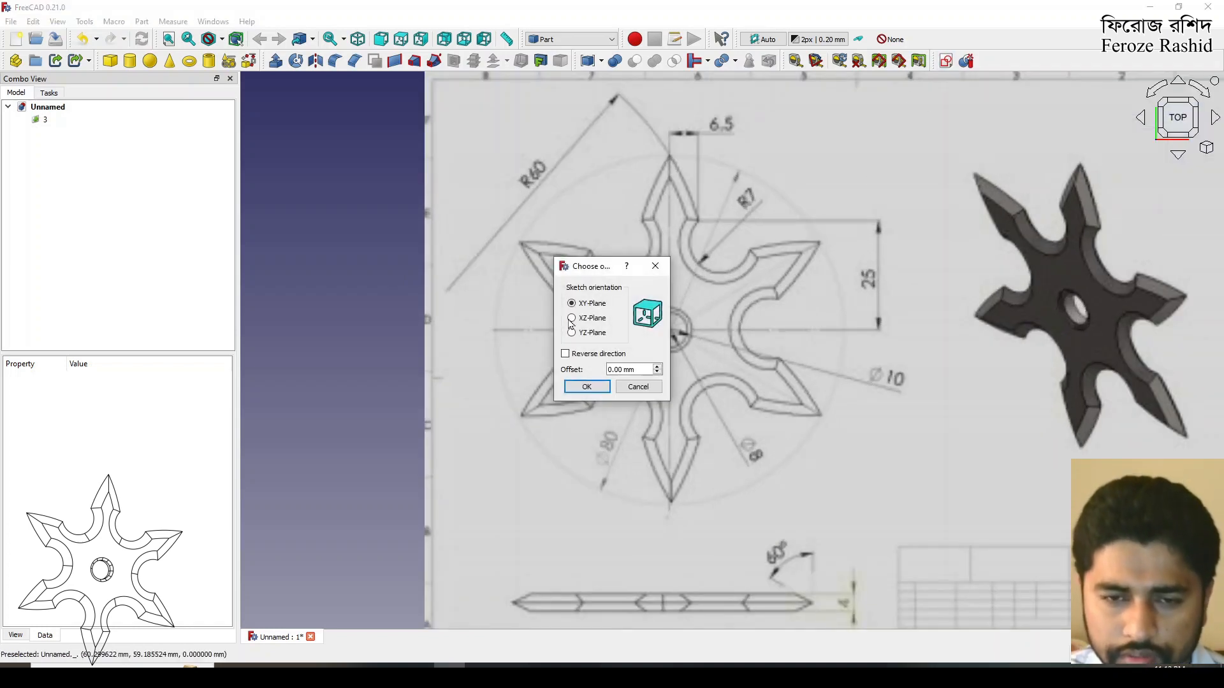
{"action": "left_click", "coordinate": [585, 385]}
{"action": "scroll", "coordinate": [610, 403], "scroll_direction": "down", "scroll_amount": 1}
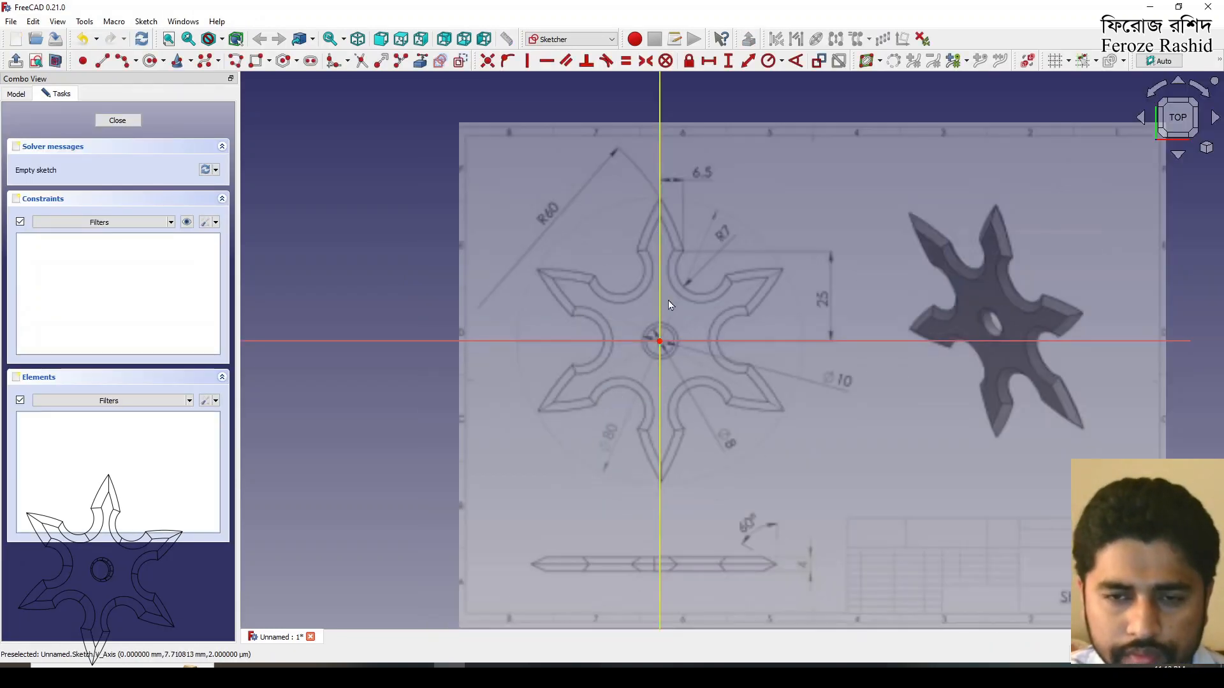
{"action": "scroll", "coordinate": [667, 273], "scroll_direction": "up", "scroll_amount": 3}
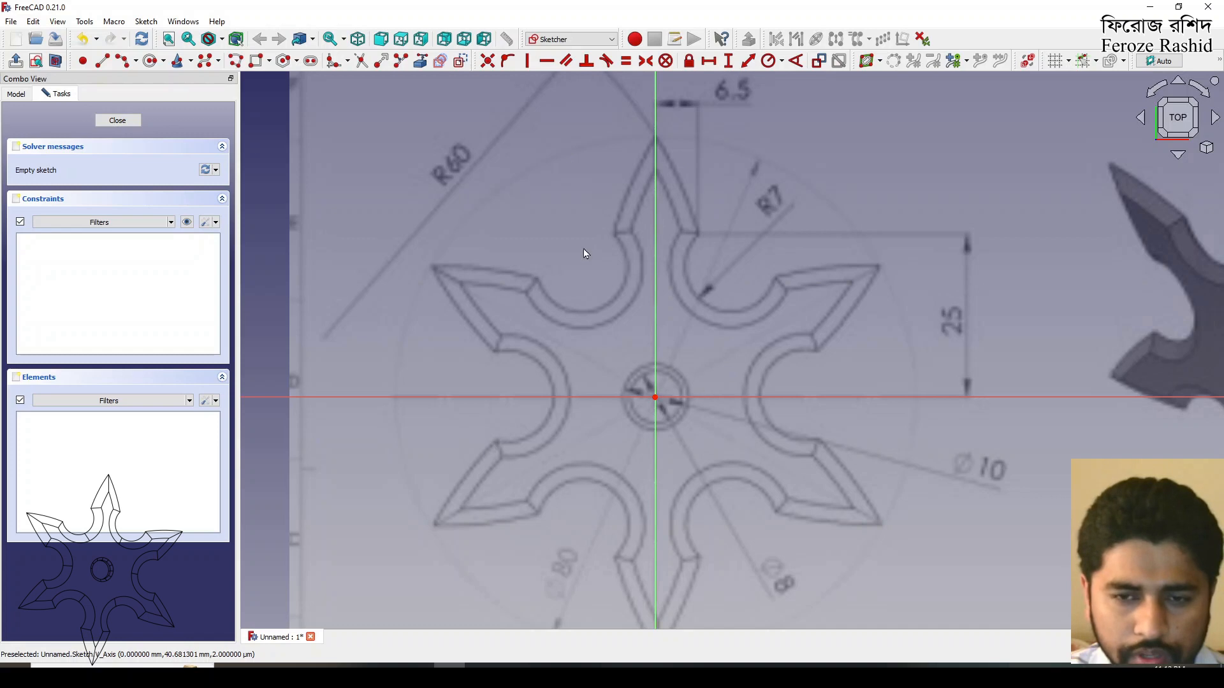
Step: Draw an origin-centred arc of about 4 mm radius, running clockwise from the vertical axis along the centre hole
{"action": "left_click", "coordinate": [136, 61]}
{"action": "left_click", "coordinate": [157, 79]}
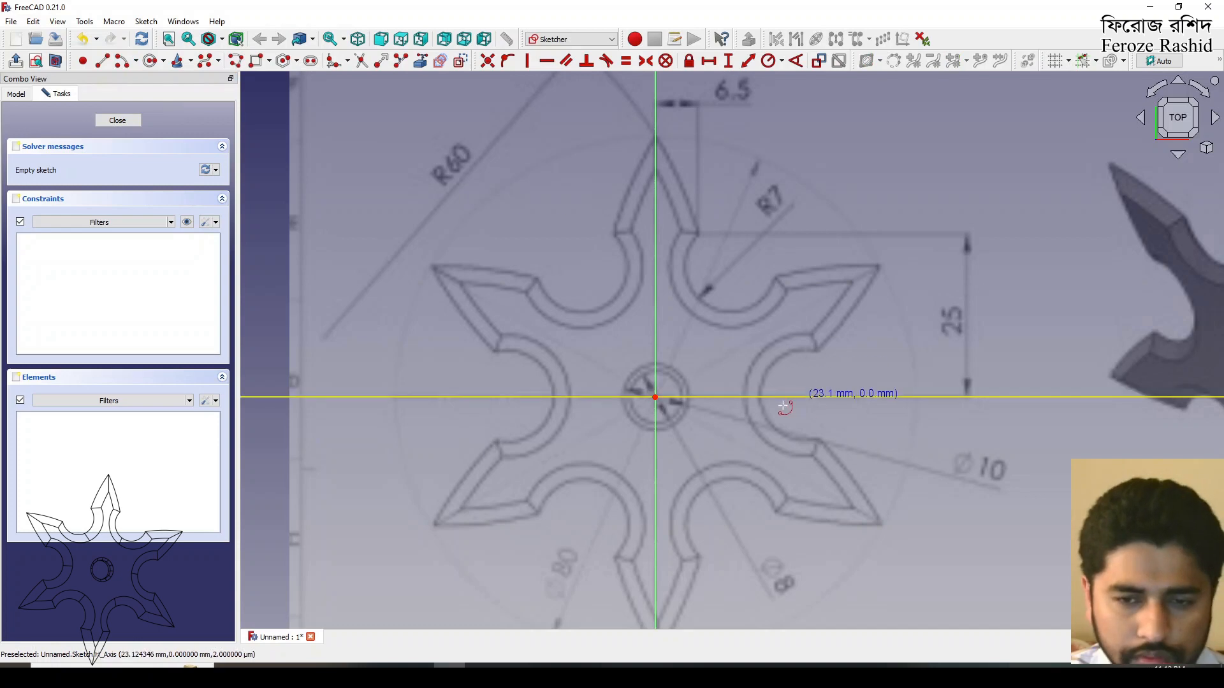
{"action": "left_click", "coordinate": [655, 398]}
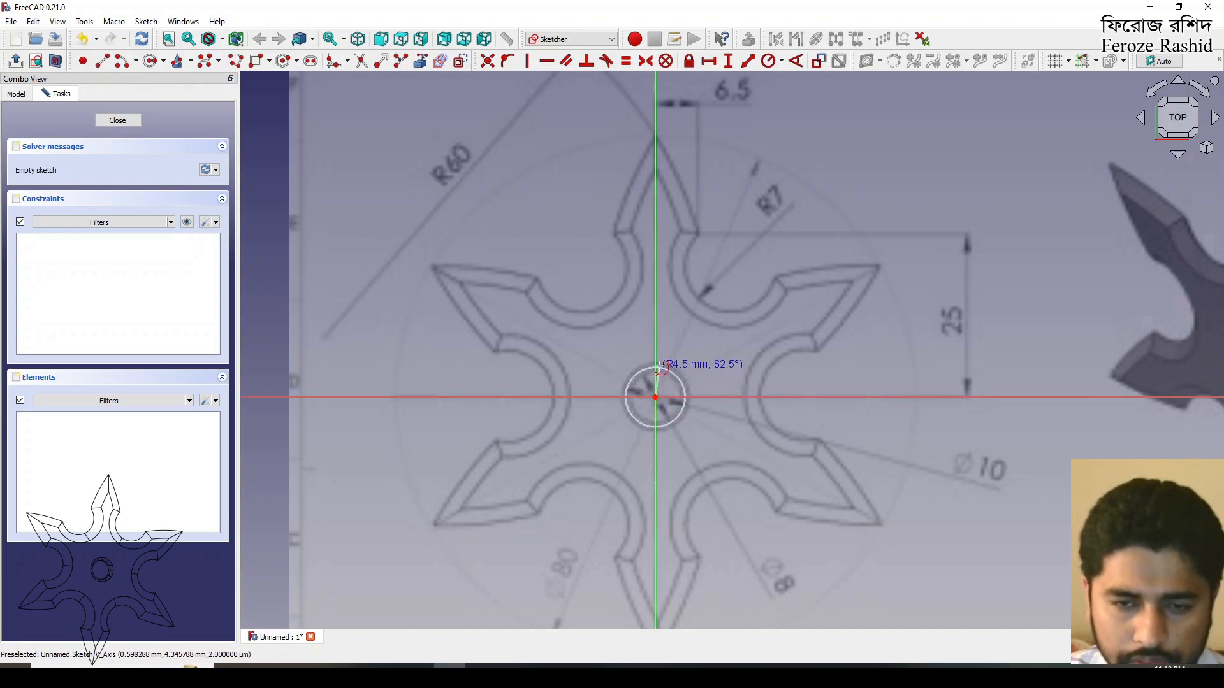
{"action": "left_click", "coordinate": [661, 369]}
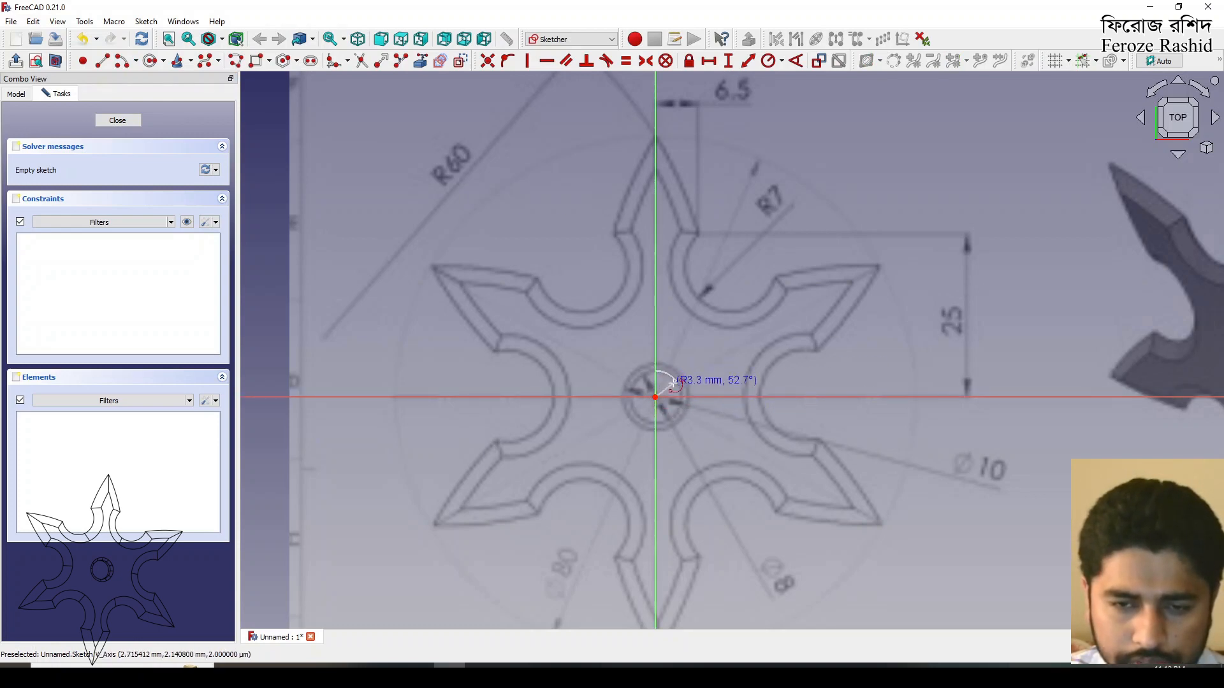
{"action": "left_click", "coordinate": [676, 382]}
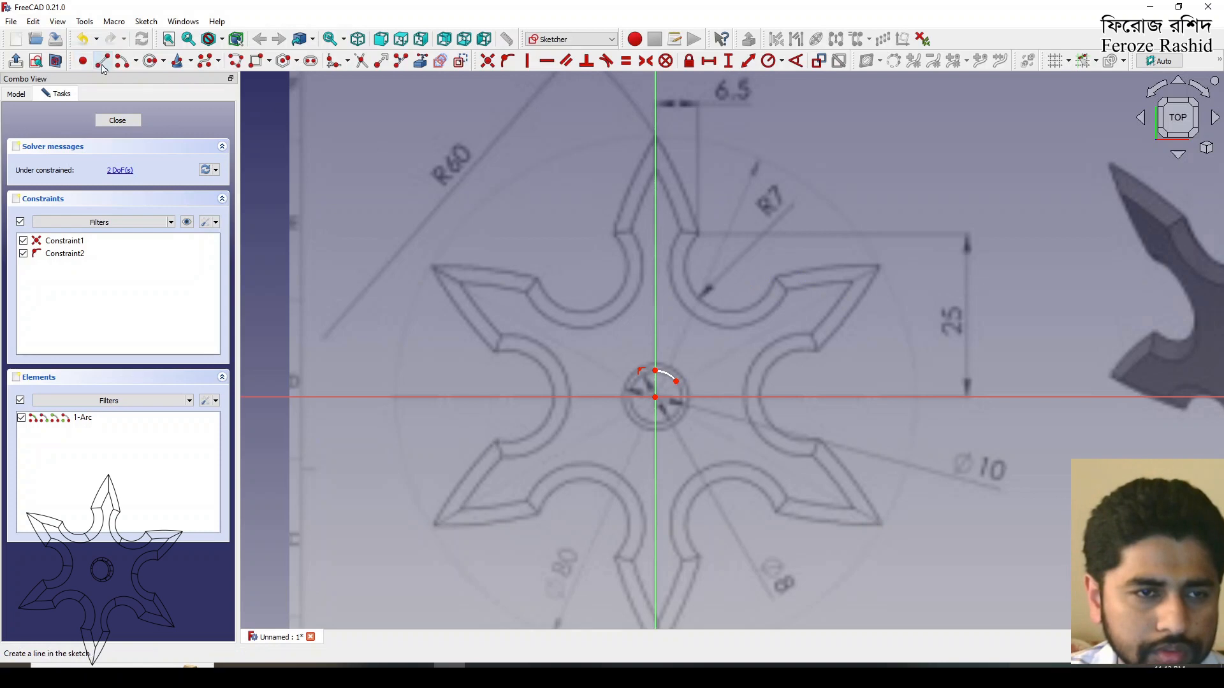
Step: Draw a line from the arc's start up the vertical axis to the blade tip, and a slanted line from its other end to the R7 notch
{"action": "left_click", "coordinate": [655, 371]}
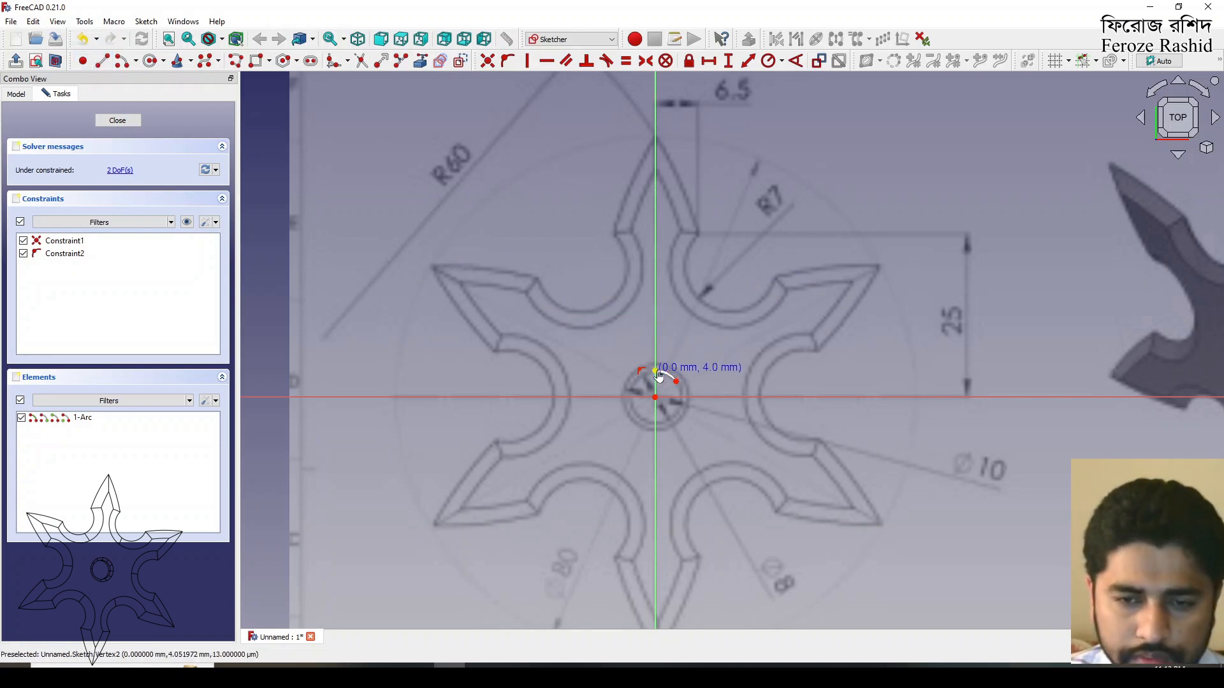
{"action": "left_click", "coordinate": [656, 138]}
{"action": "left_click", "coordinate": [676, 381]}
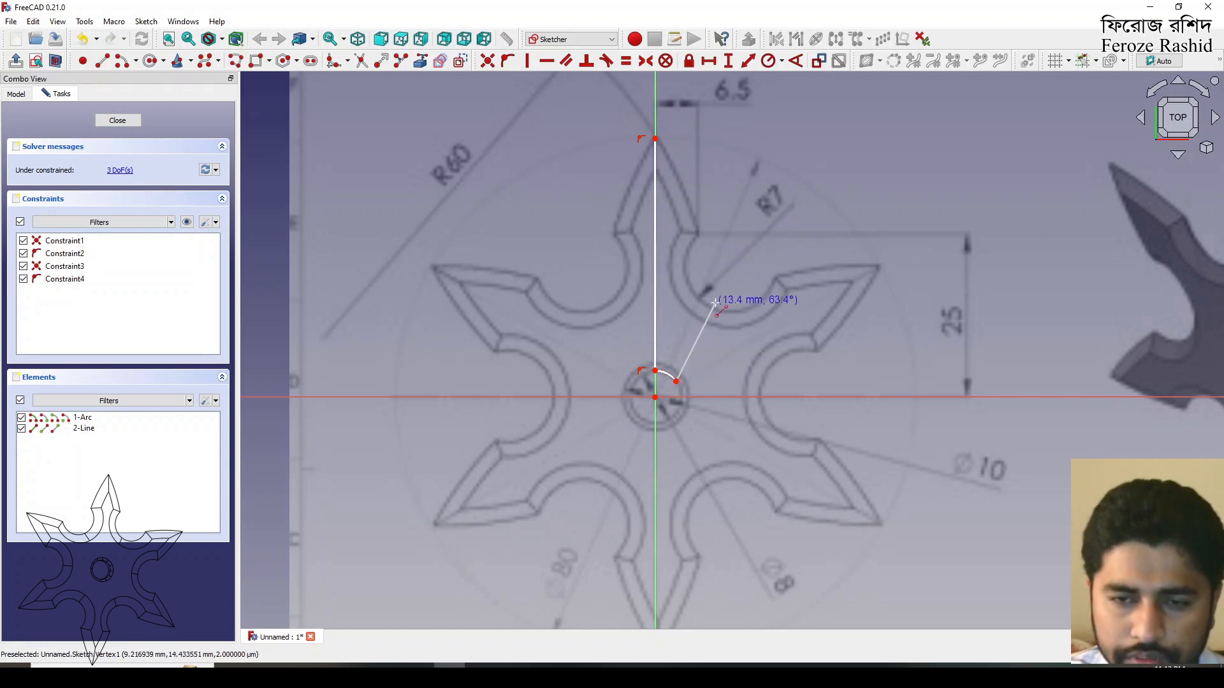
{"action": "left_click", "coordinate": [712, 306]}
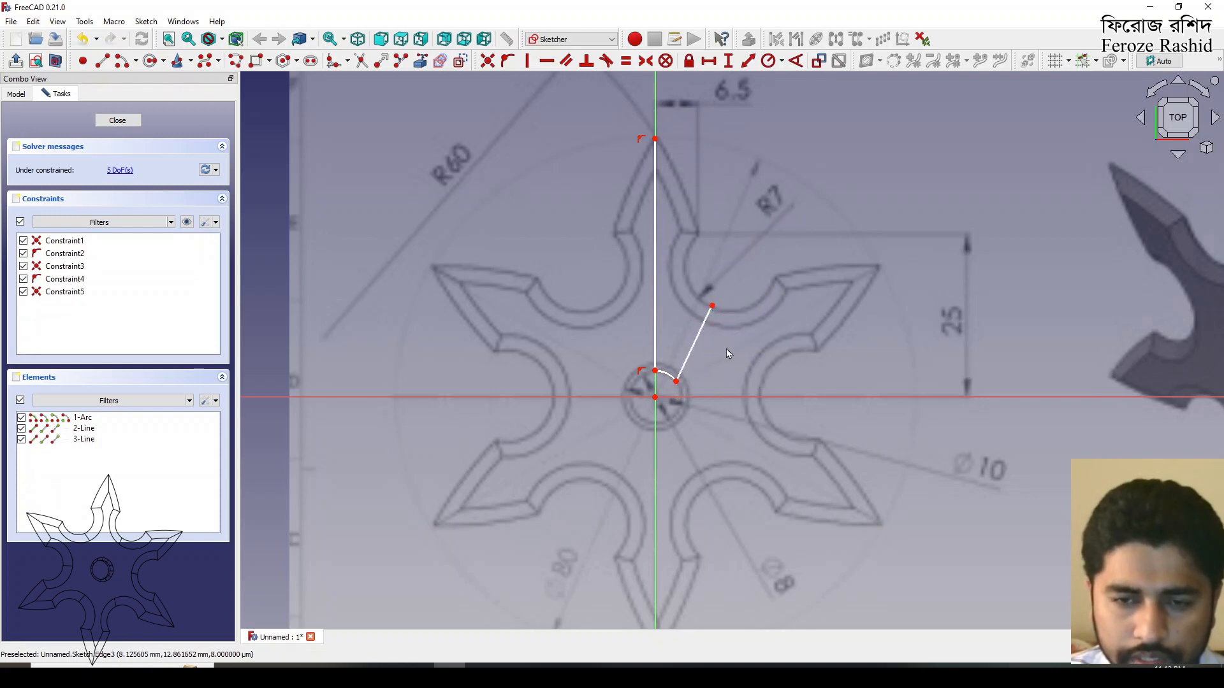
Step: Trace the upper blade's right edge and the adjoining notch with two three-point arcs, ending at the slanted line's upper endpoint
{"action": "left_click", "coordinate": [136, 62]}
{"action": "left_click", "coordinate": [165, 94]}
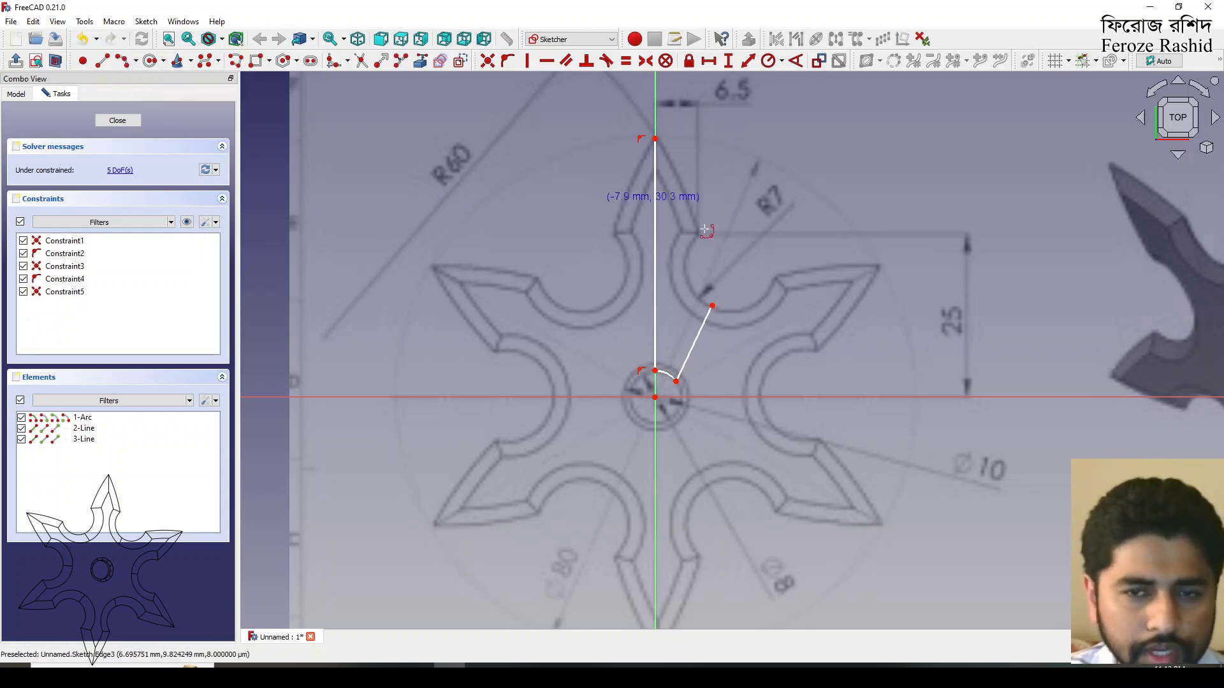
{"action": "left_click", "coordinate": [655, 139]}
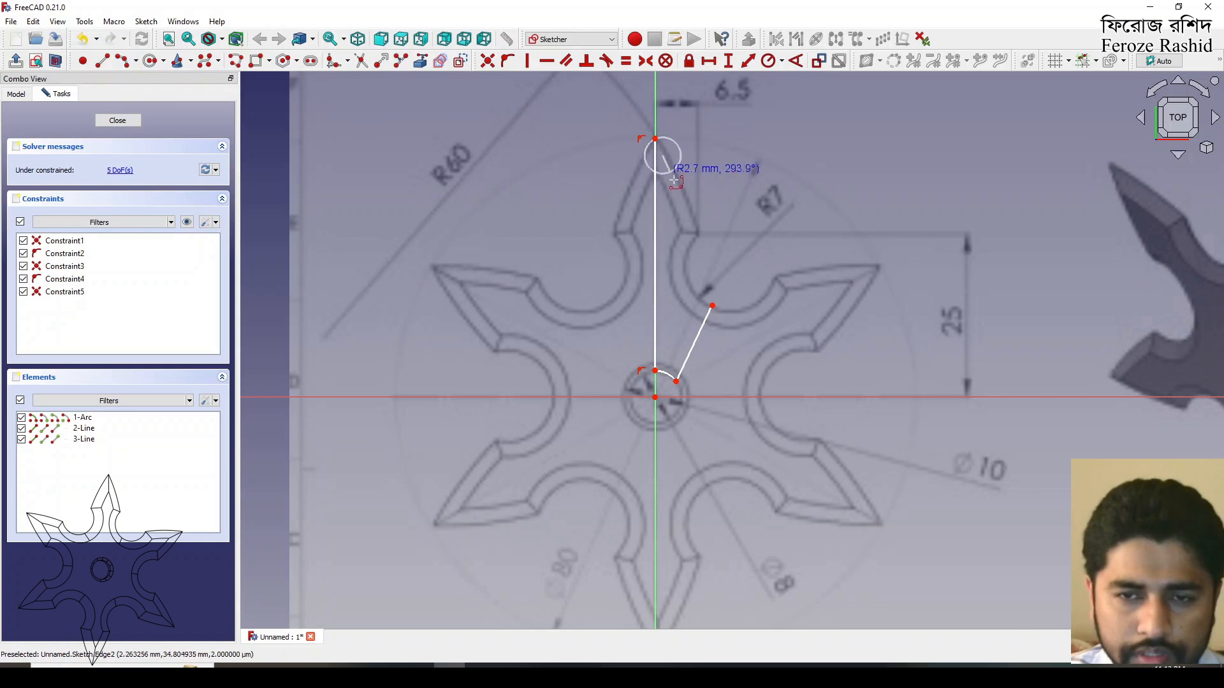
{"action": "left_click", "coordinate": [701, 235]}
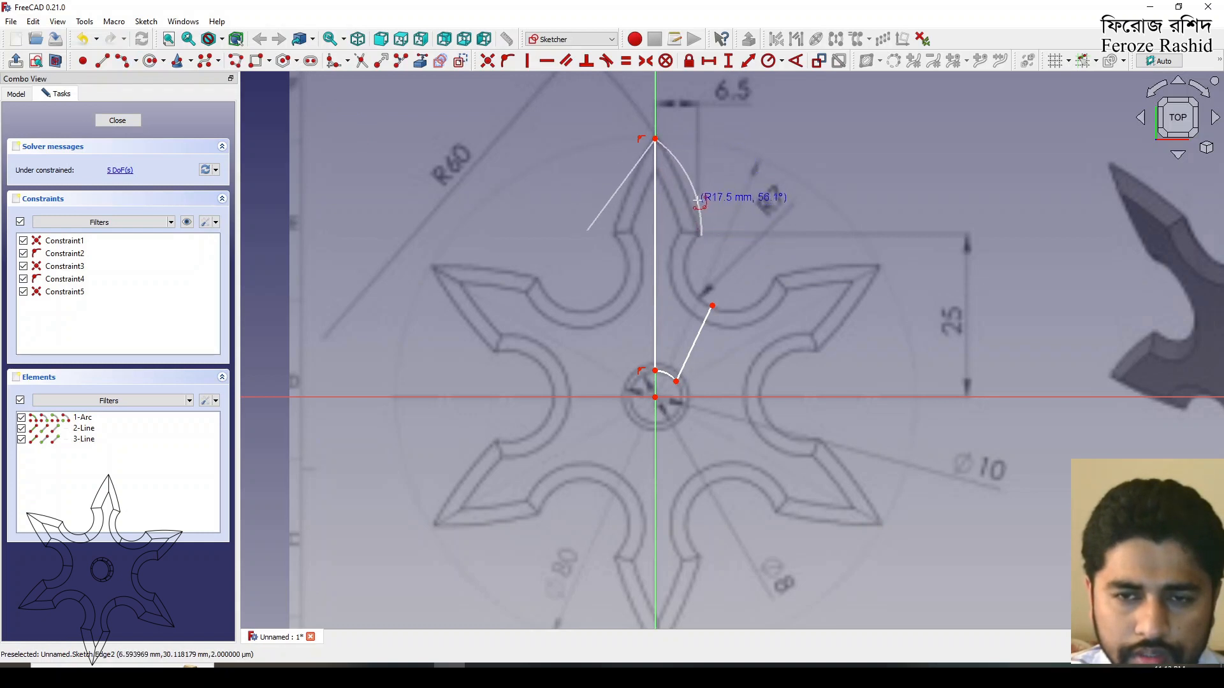
{"action": "left_click", "coordinate": [693, 203]}
{"action": "left_click", "coordinate": [701, 236]}
{"action": "left_click", "coordinate": [713, 306]}
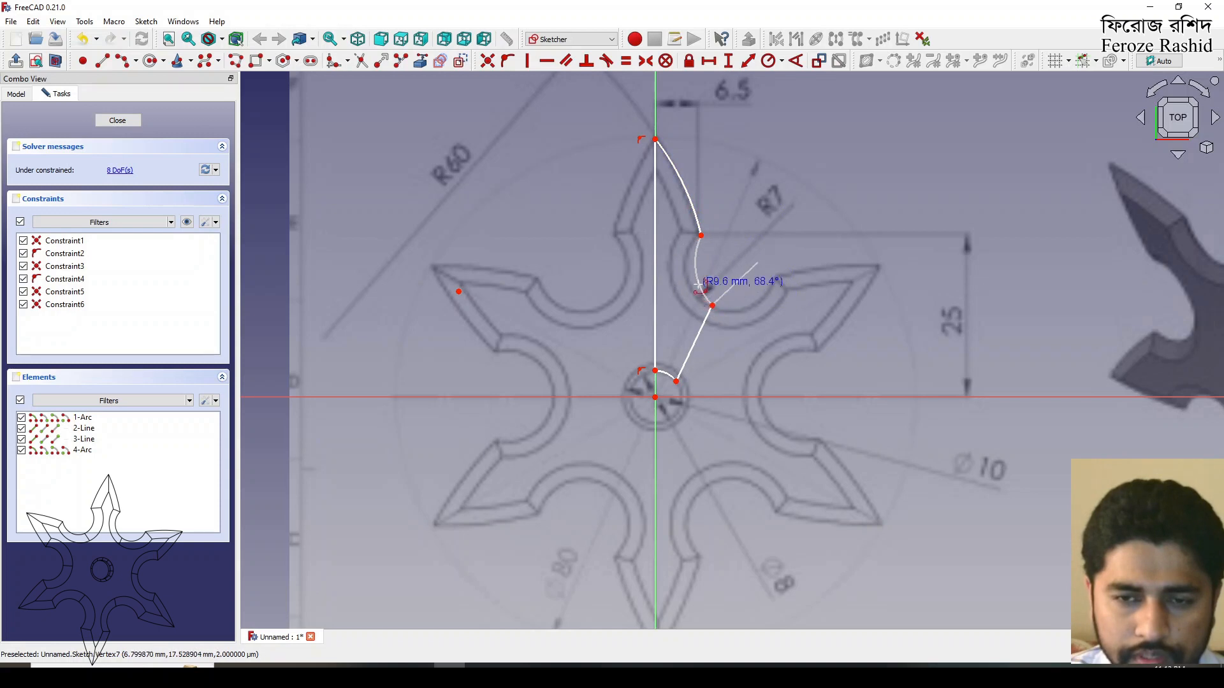
{"action": "left_click", "coordinate": [689, 286]}
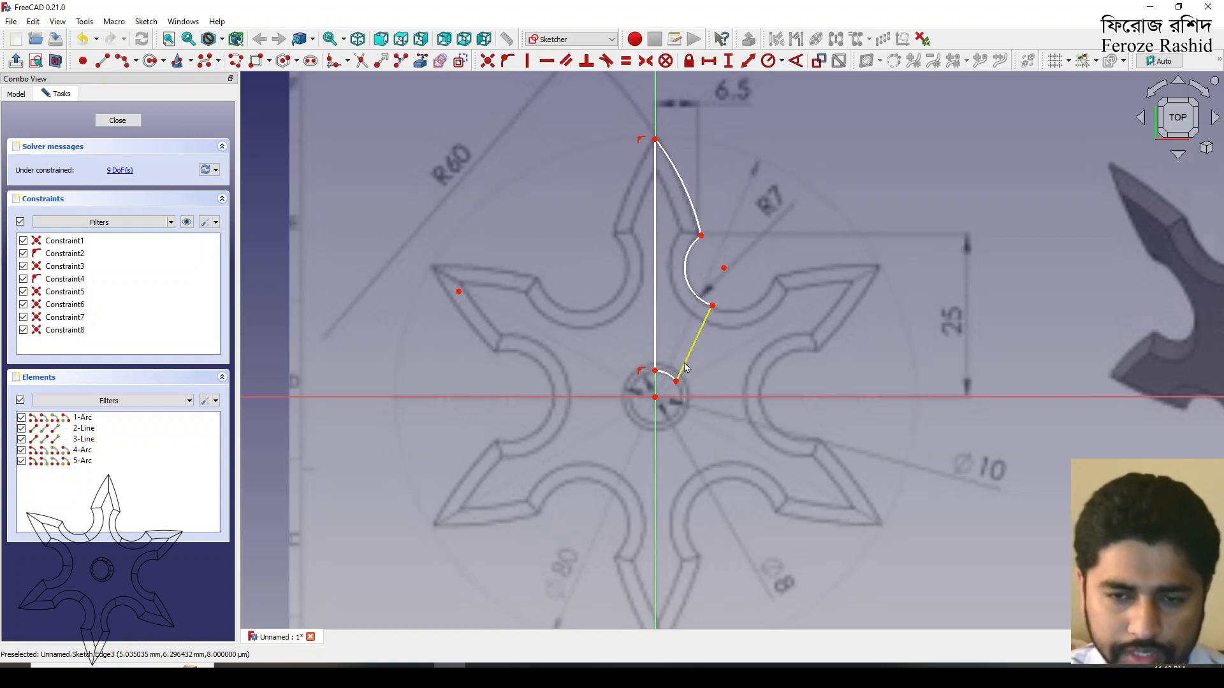
Step: Constrain the small arc around the centre hole to a radius of 4 mm
{"action": "left_click", "coordinate": [667, 377]}
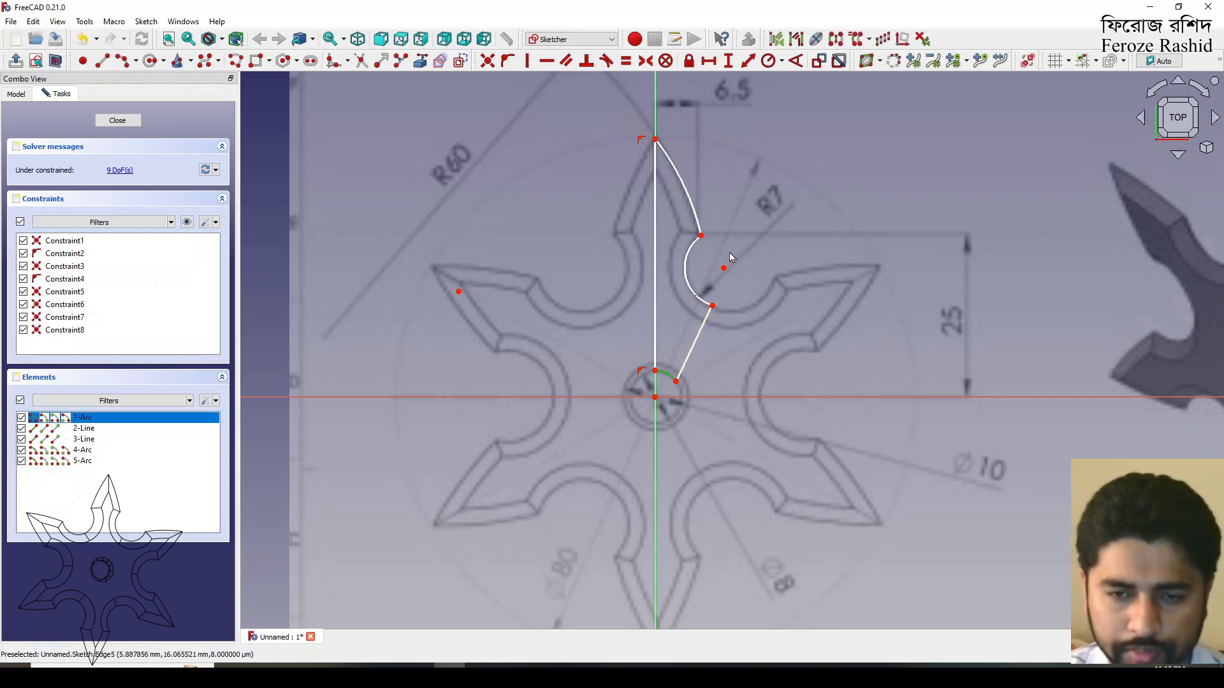
{"action": "left_click", "coordinate": [766, 63]}
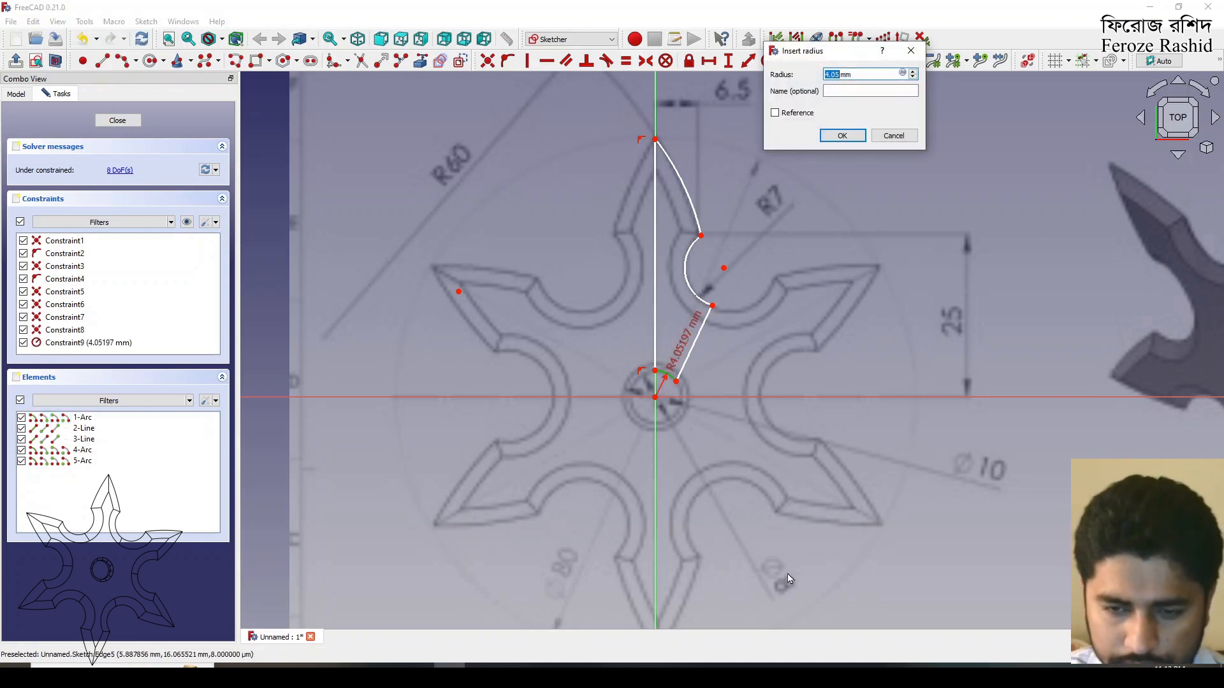
{"action": "type", "text": "4"}
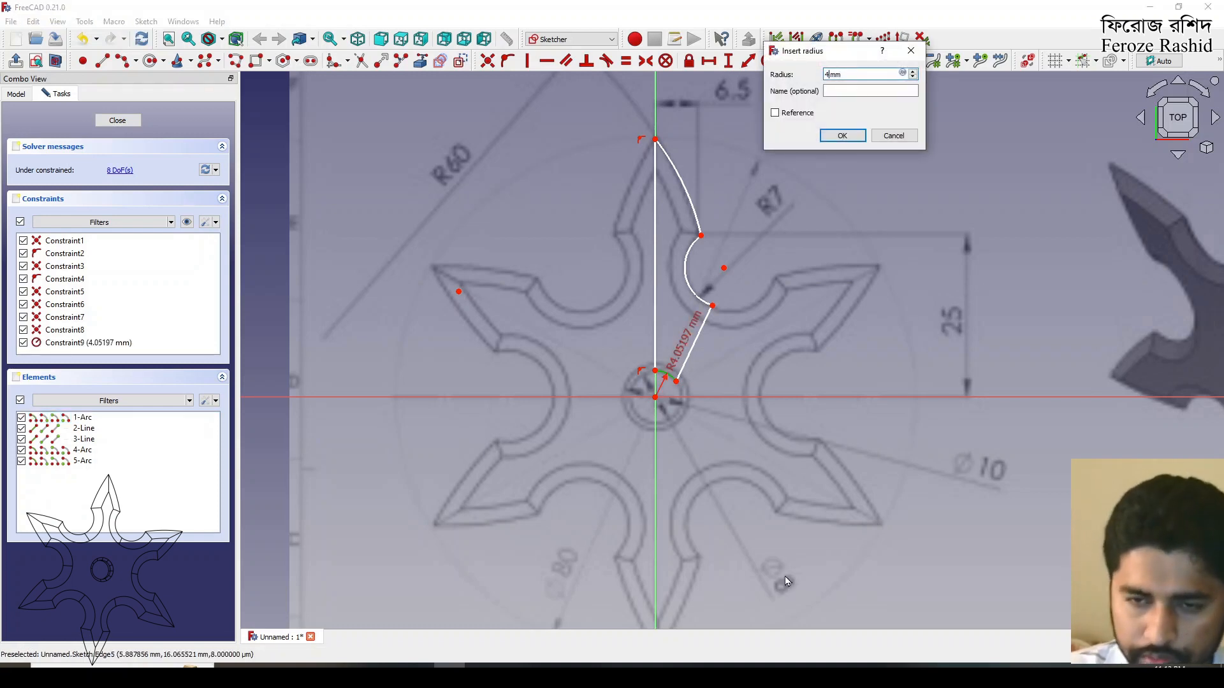
{"action": "key", "text": "Return"}
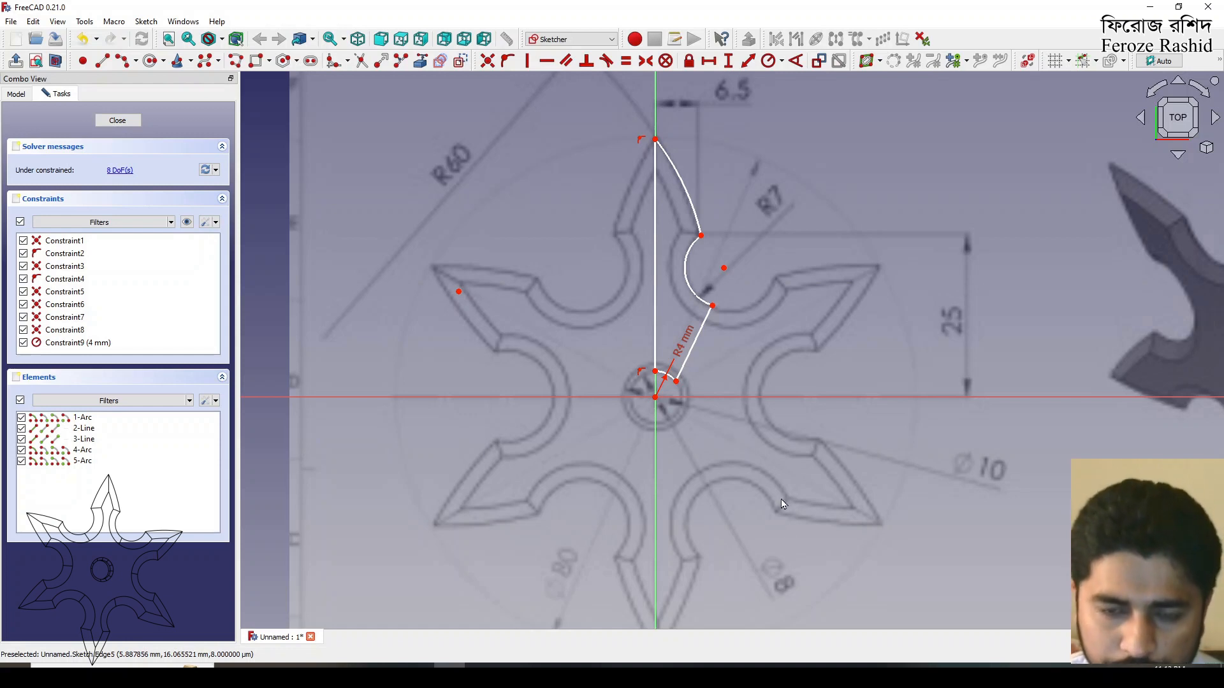
Step: Adjust the slanted line's lower end and constrain the hole arc's centre to lie on that line
{"action": "left_click_drag", "start_coordinate": [680, 381], "coordinate": [680, 369]}
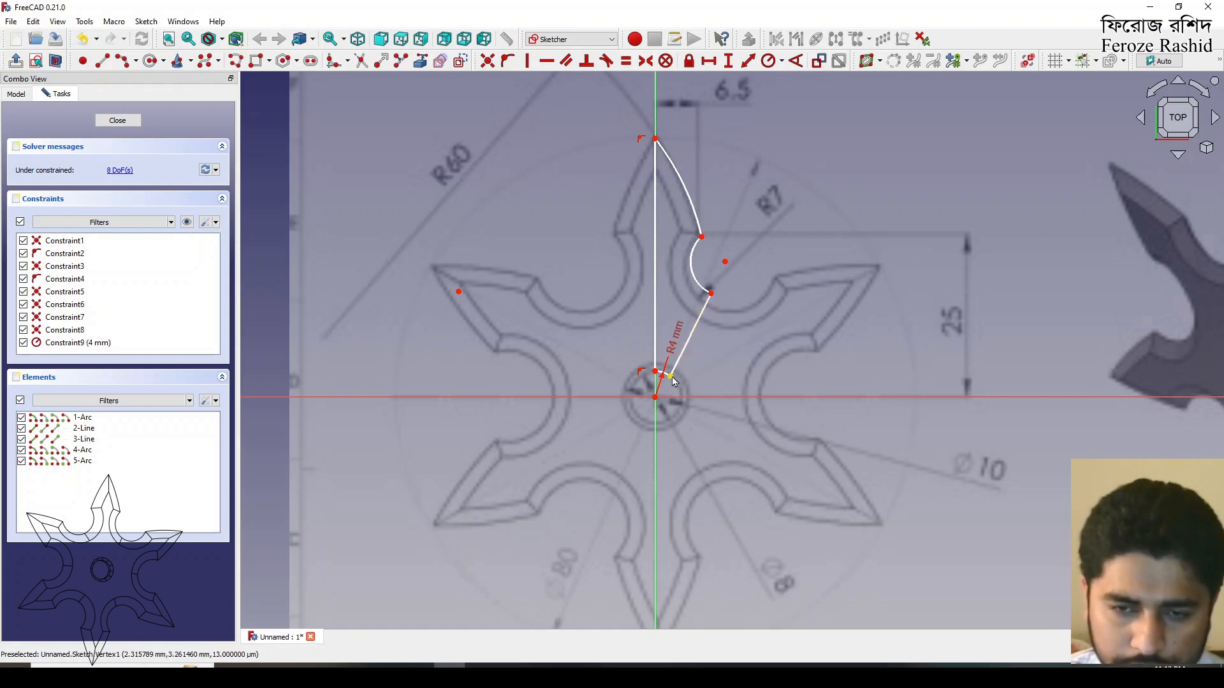
{"action": "left_click", "coordinate": [663, 373]}
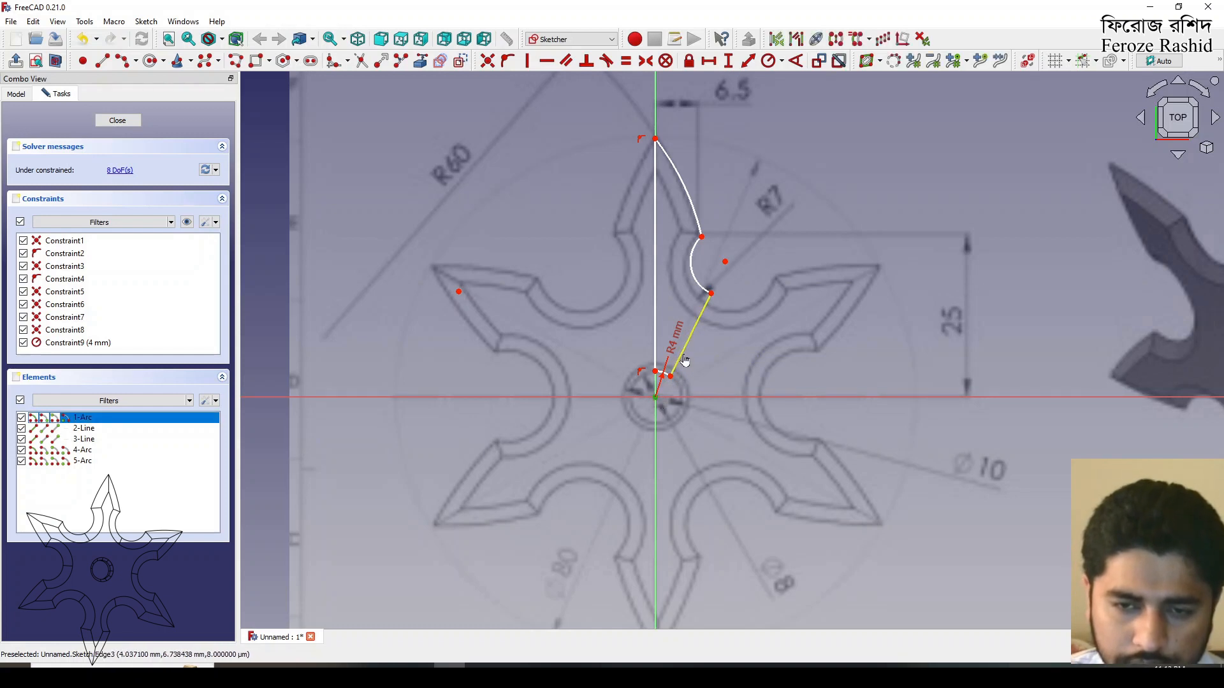
{"action": "left_click", "coordinate": [681, 357]}
{"action": "left_click", "coordinate": [507, 61]}
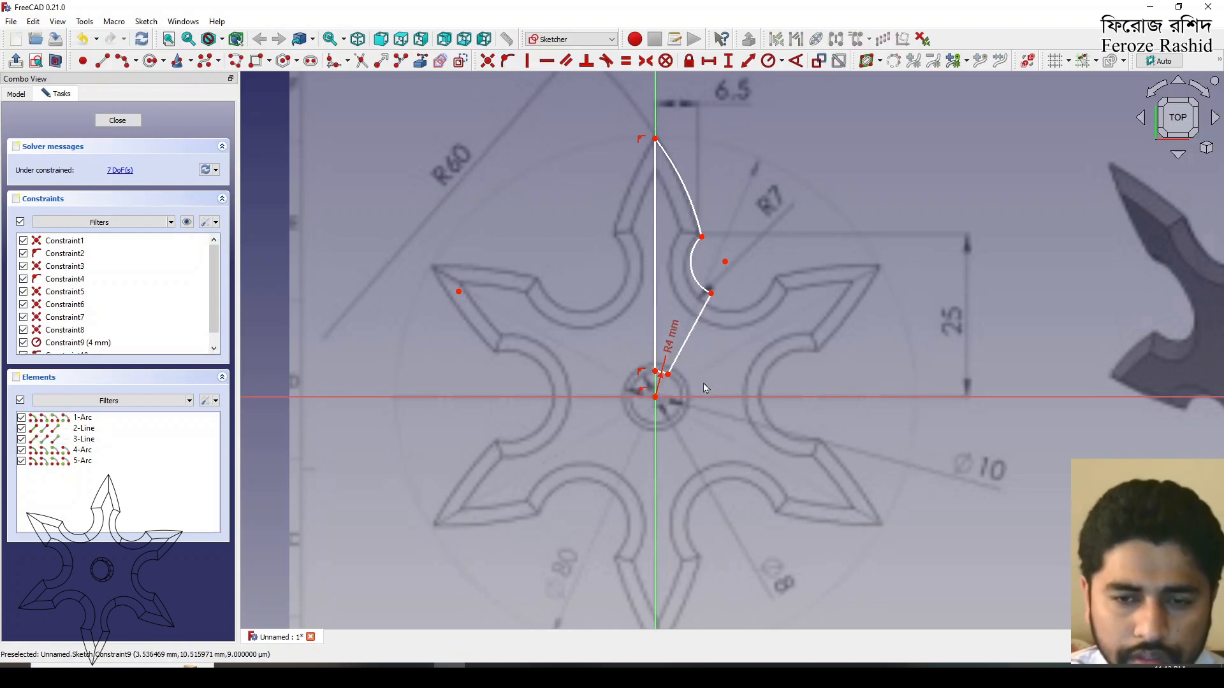
Step: Move the slanted line's upper endpoint back toward the notch and set the angle between that line and the vertical line to 30°
{"action": "mouse_move", "coordinate": [711, 295]}
{"action": "left_mouse_down"}
{"action": "mouse_move", "coordinate": [713, 319]}
{"action": "mouse_move", "coordinate": [703, 311]}
{"action": "left_mouse_up"}
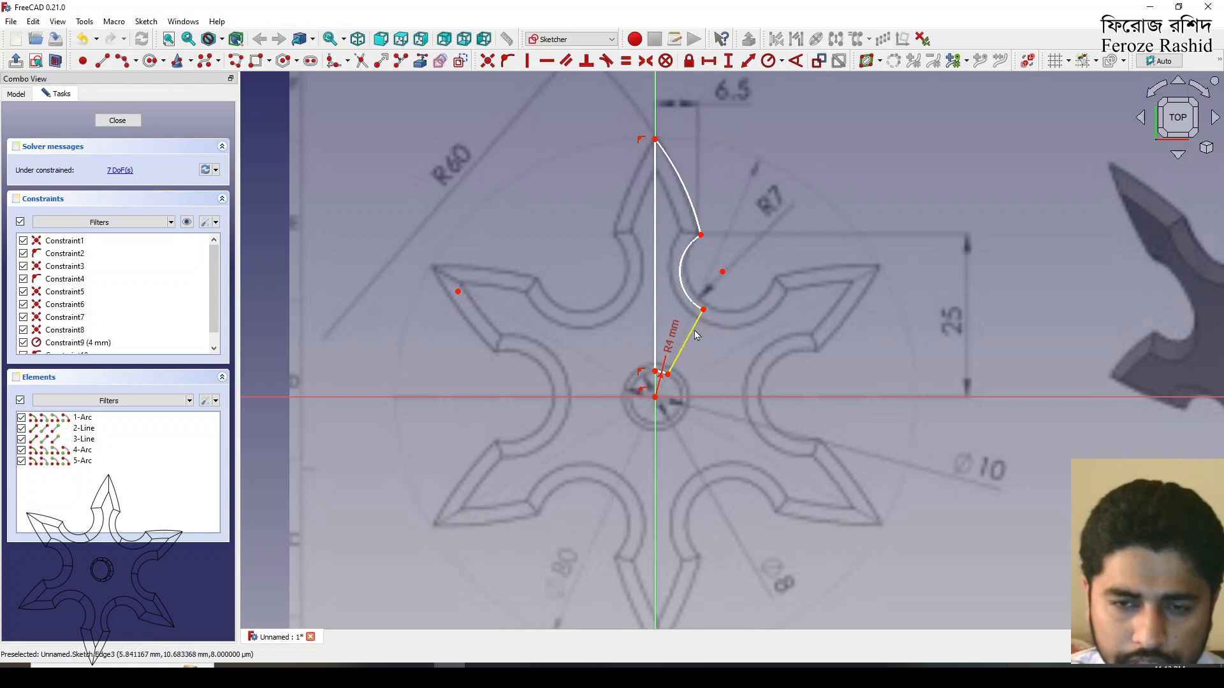
{"action": "left_click", "coordinate": [692, 332]}
{"action": "left_click", "coordinate": [656, 311]}
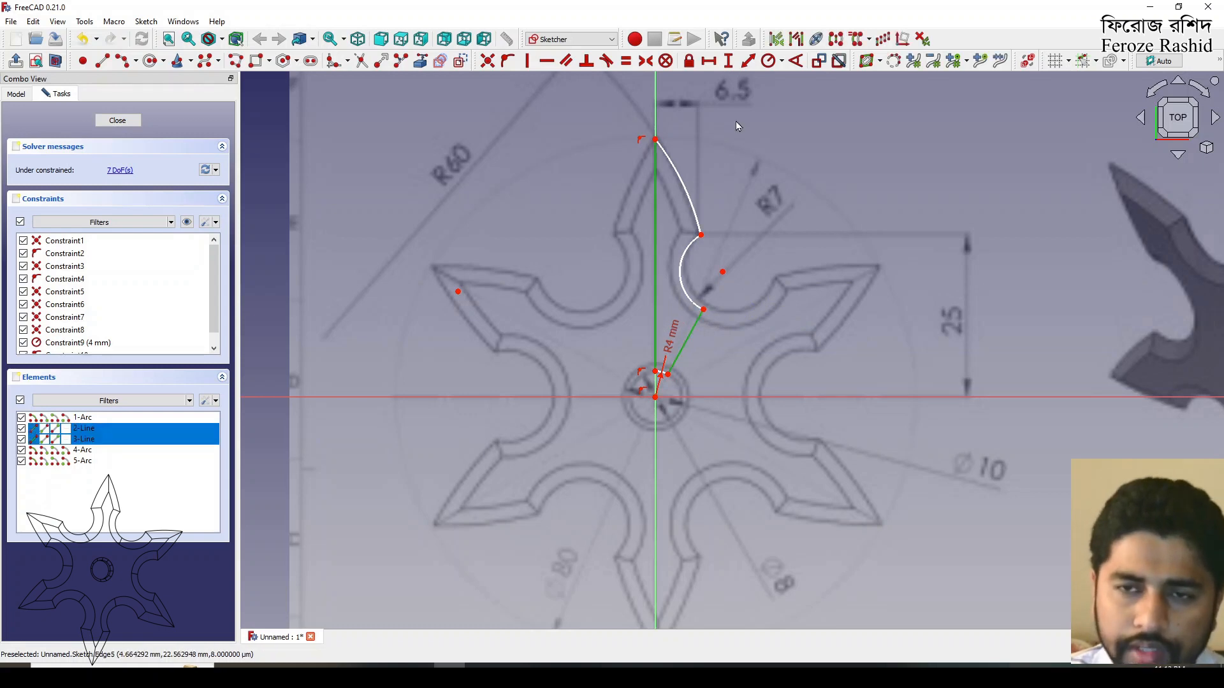
{"action": "left_click", "coordinate": [795, 60]}
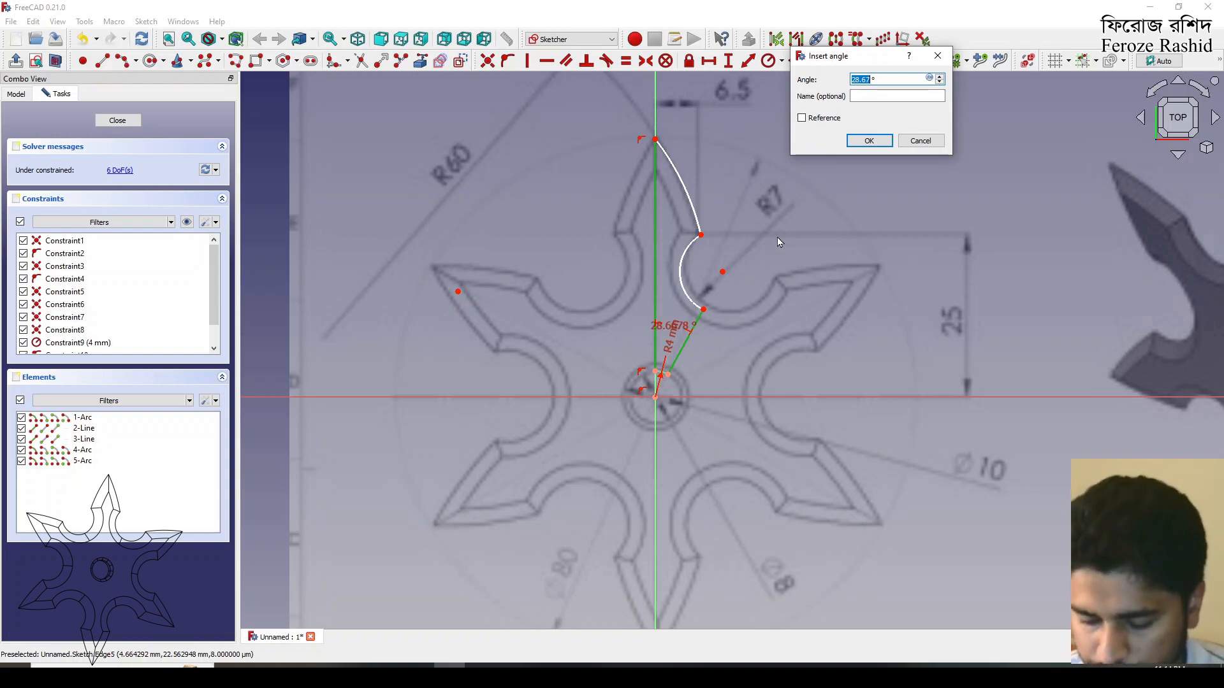
{"action": "type", "text": "30"}
{"action": "key", "text": "Return"}
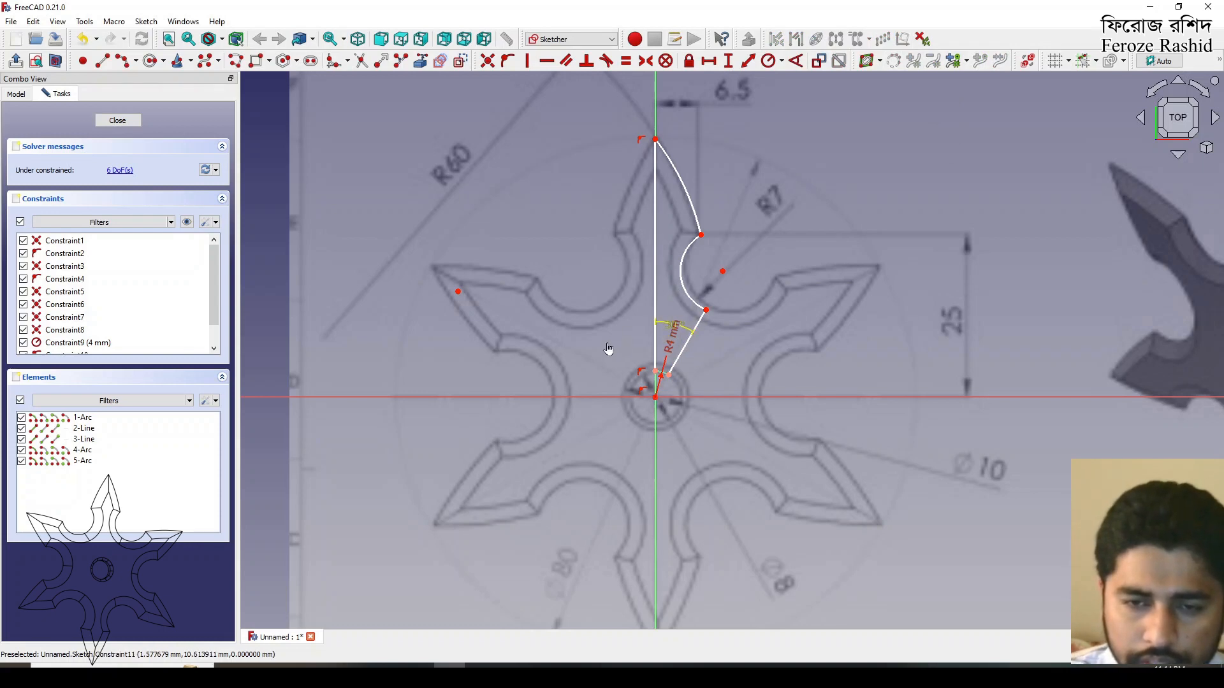
Step: Constrain the vertical distance from the origin to the blade tip to 40 mm
{"action": "left_click", "coordinate": [656, 139]}
{"action": "left_click", "coordinate": [656, 397]}
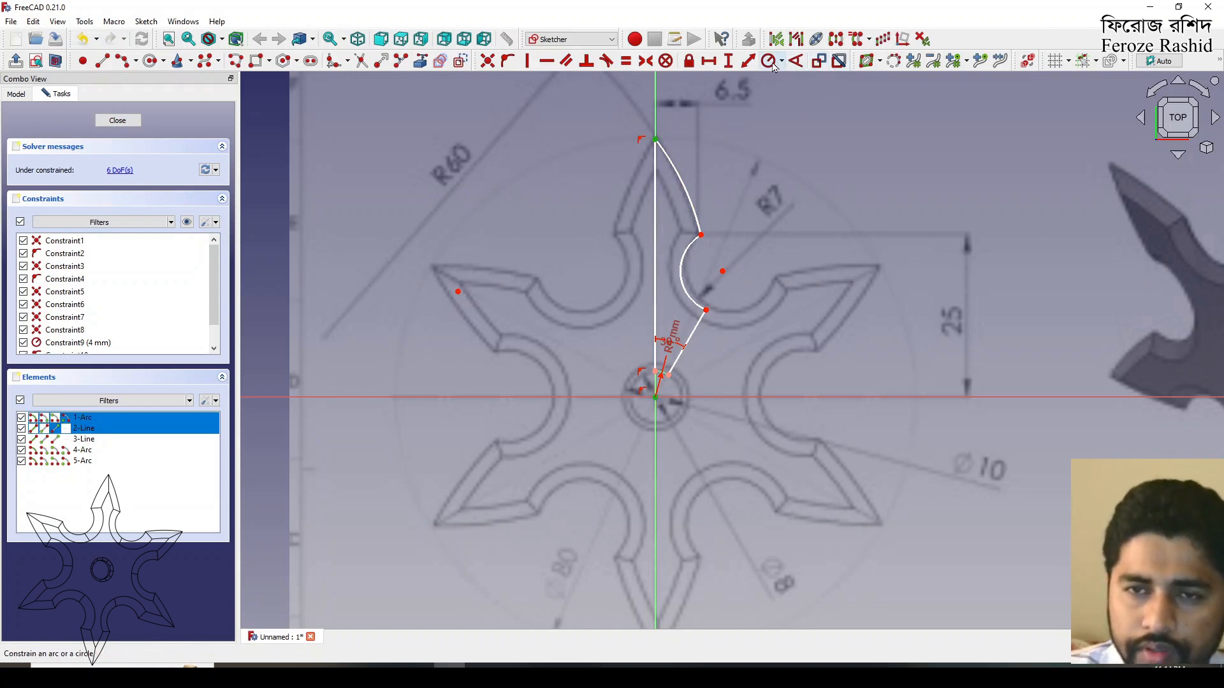
{"action": "left_click", "coordinate": [729, 60]}
{"action": "type", "text": "40"}
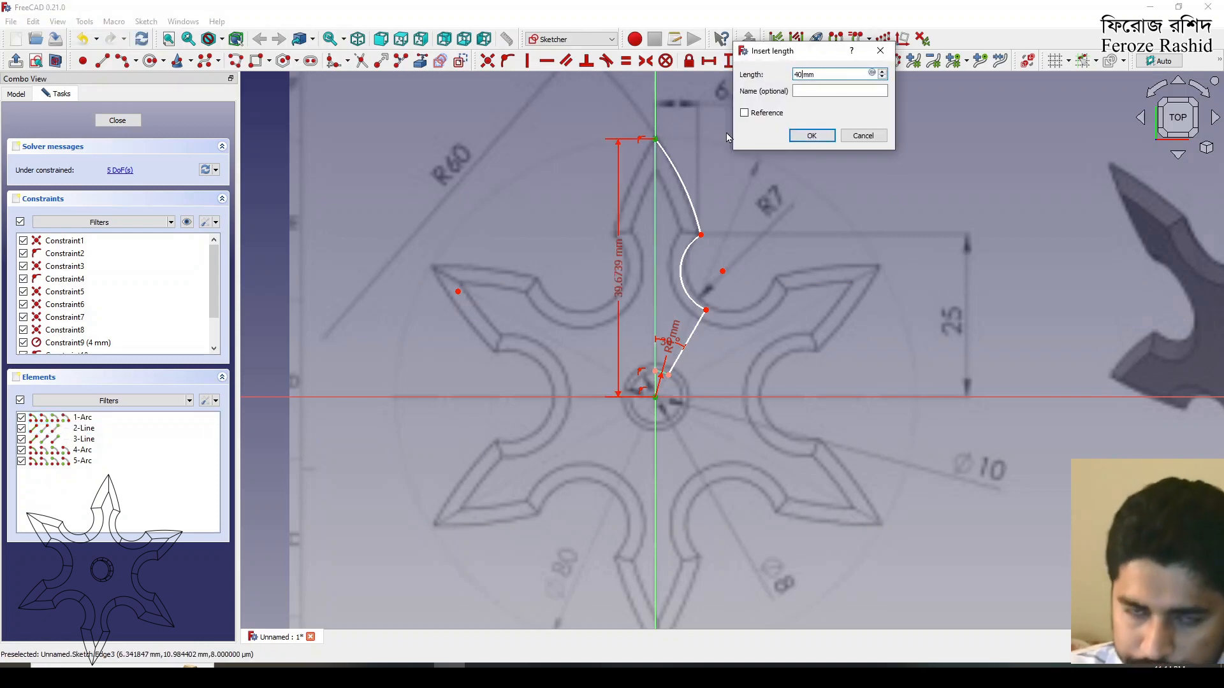
{"action": "key", "text": "Return"}
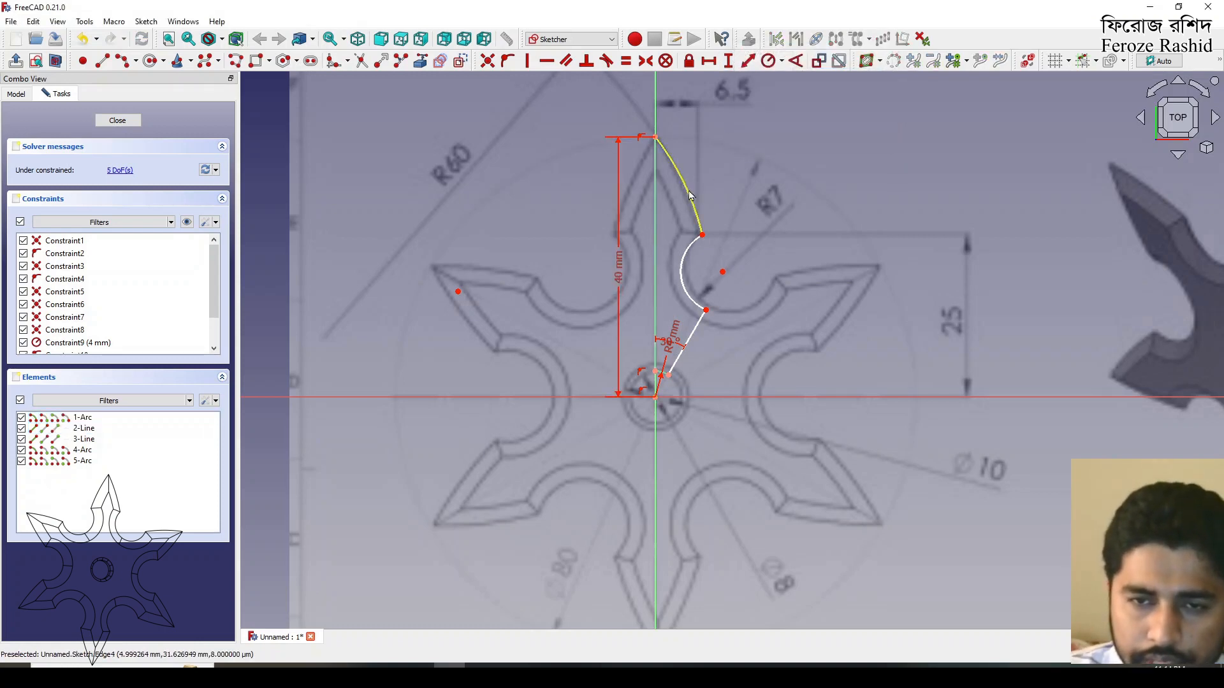
Step: Constrain the blade's outer edge arc to a radius of 60 mm and reposition its lower endpoint on the reference drawing's notch corner
{"action": "left_click_drag", "start_coordinate": [706, 242], "coordinate": [705, 234]}
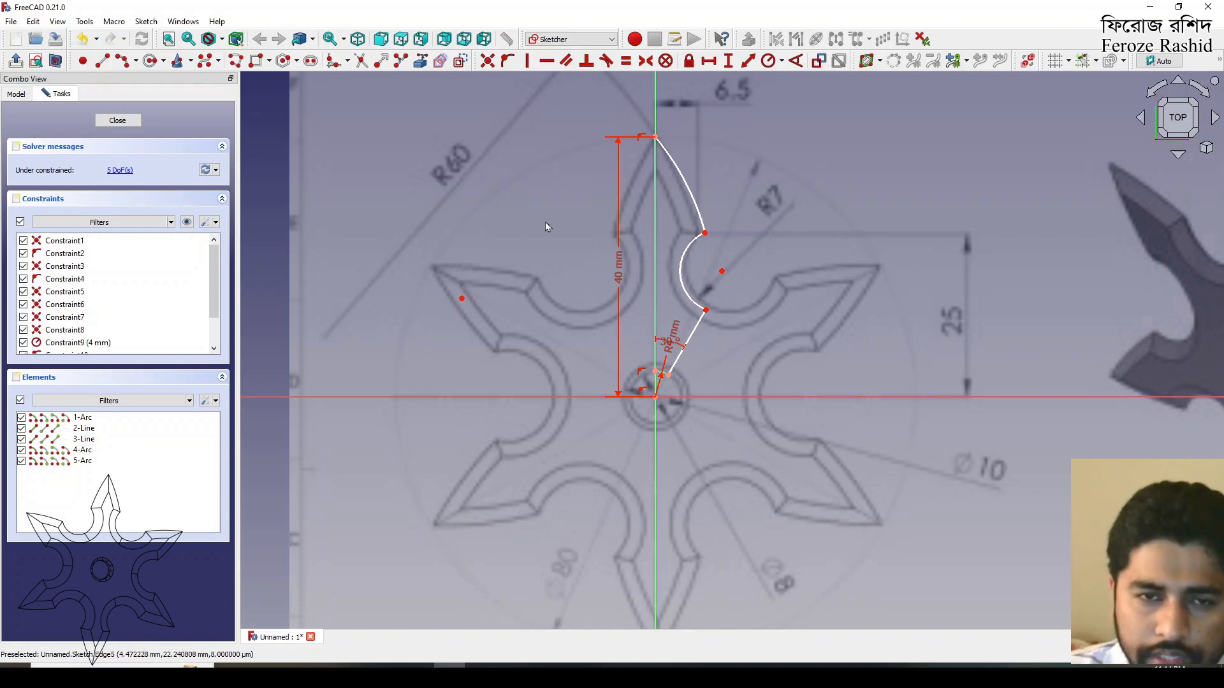
{"action": "left_click", "coordinate": [694, 192]}
{"action": "left_click", "coordinate": [771, 62]}
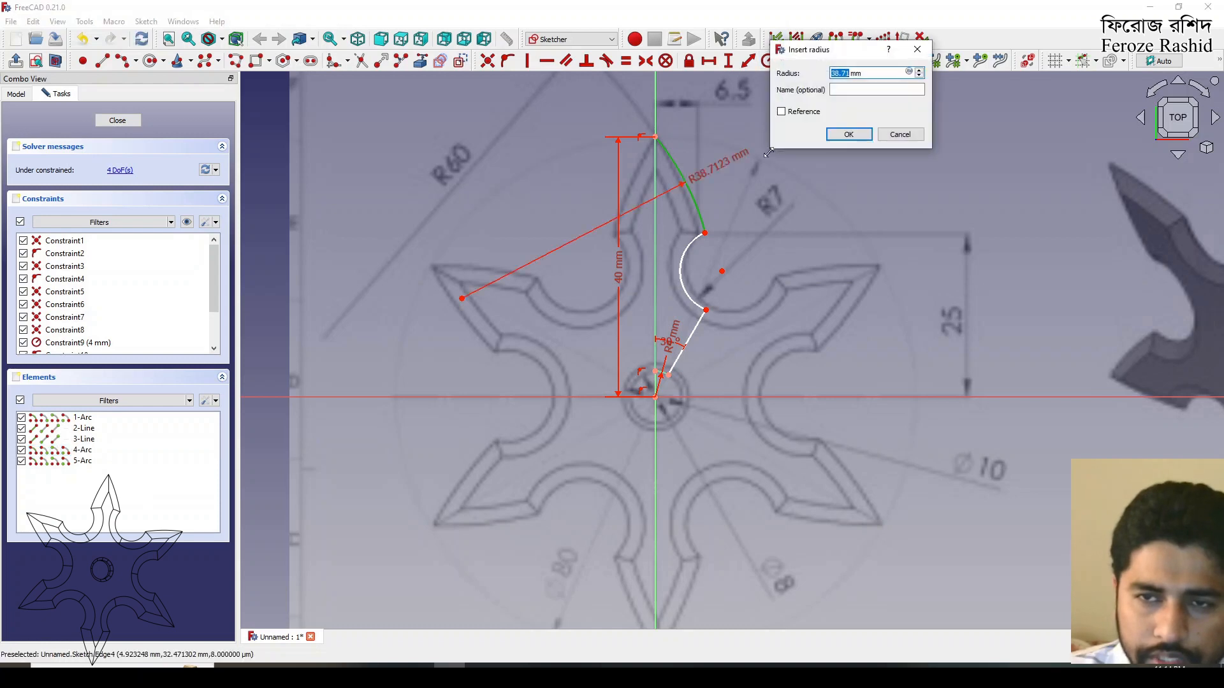
{"action": "type", "text": "60"}
{"action": "key", "text": "Return"}
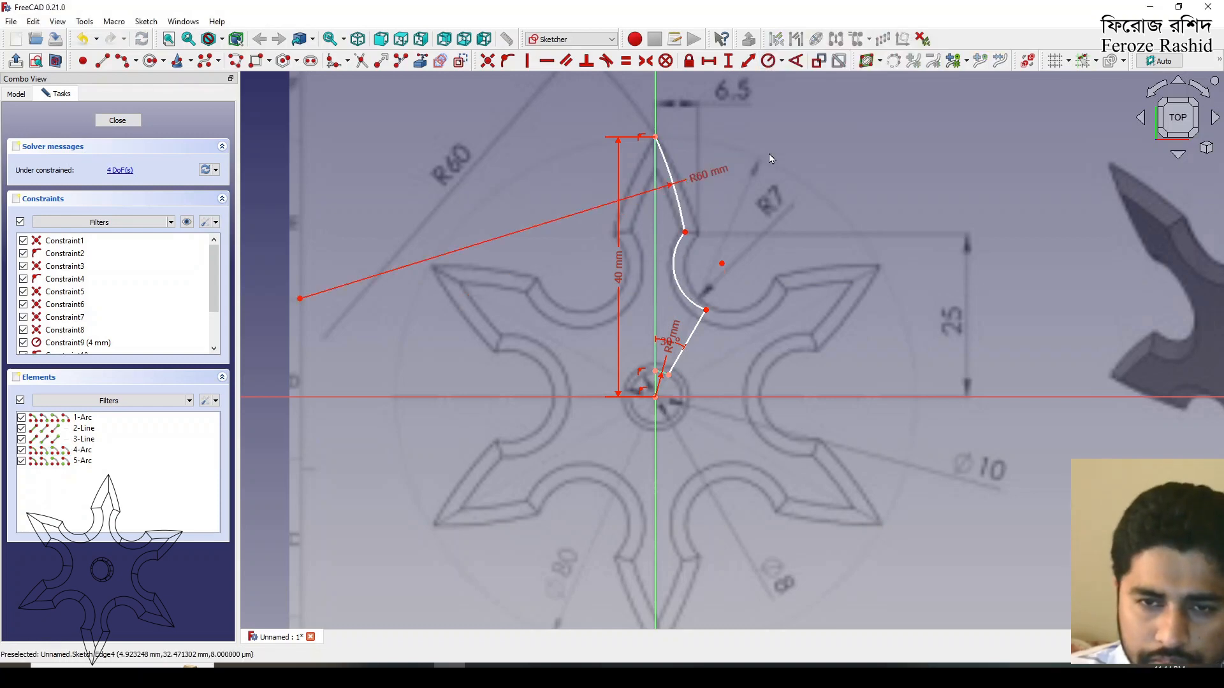
{"action": "left_click_drag", "start_coordinate": [686, 232], "coordinate": [700, 236]}
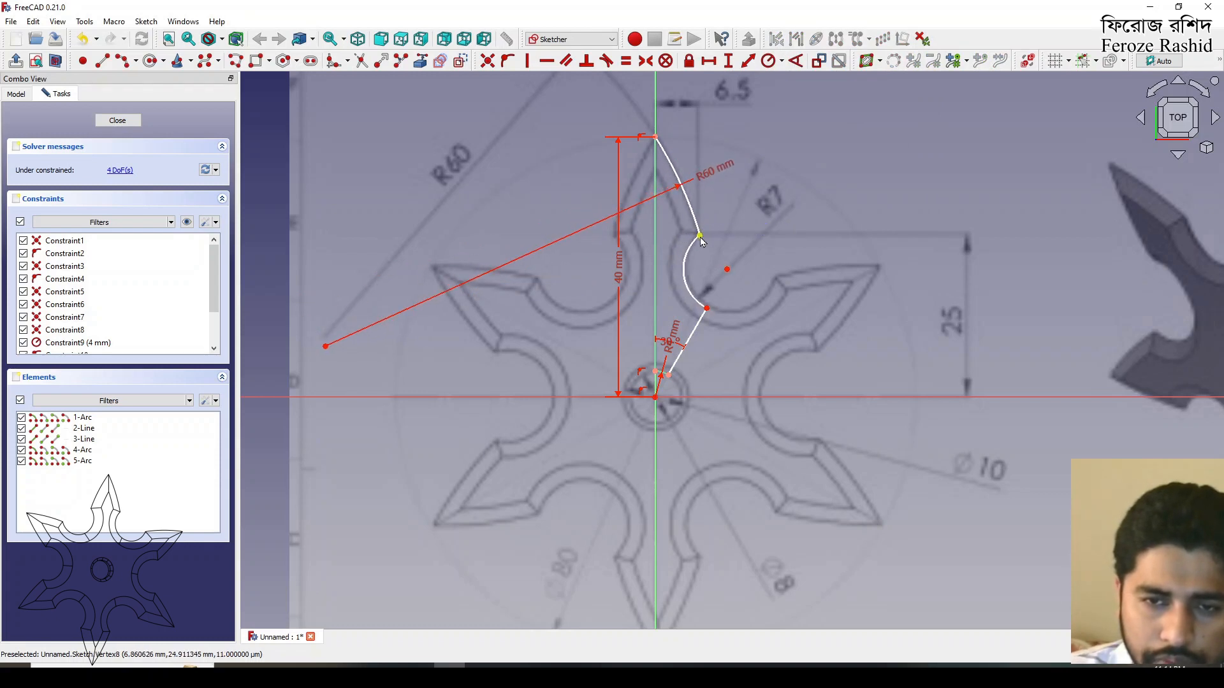
Step: Constrain the concave notch arc's radius to 7 mm and move its lower end and centre closer to the reference drawing
{"action": "left_click", "coordinate": [686, 271]}
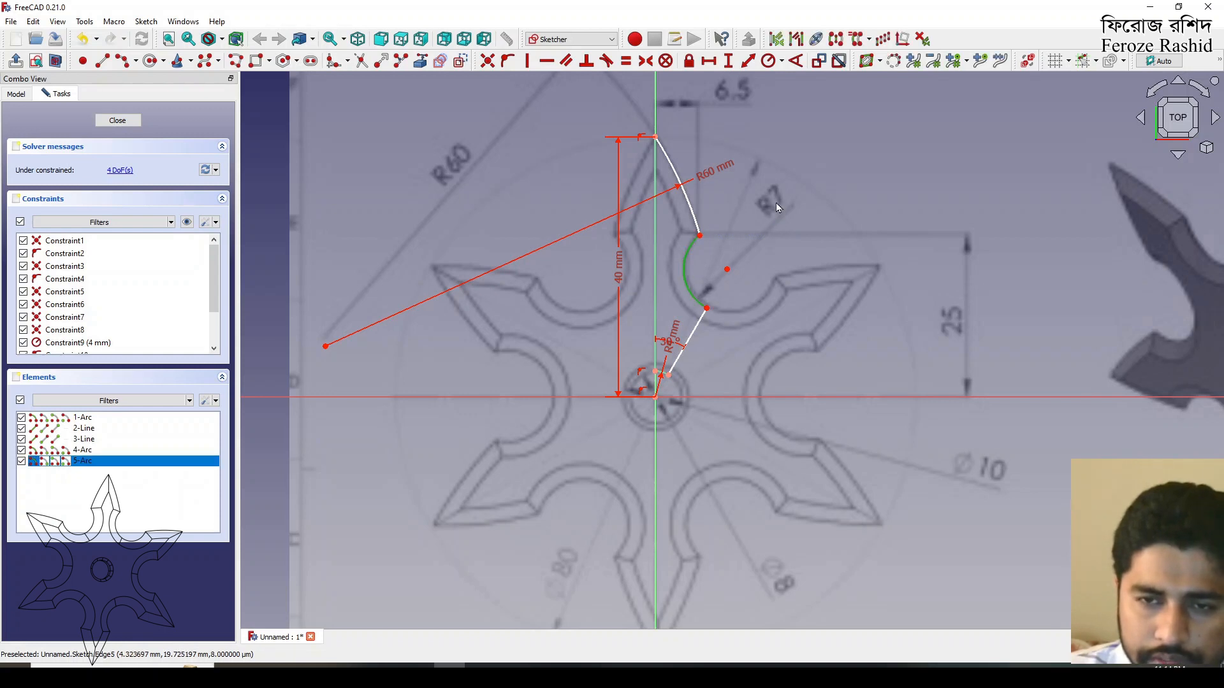
{"action": "left_click", "coordinate": [768, 60]}
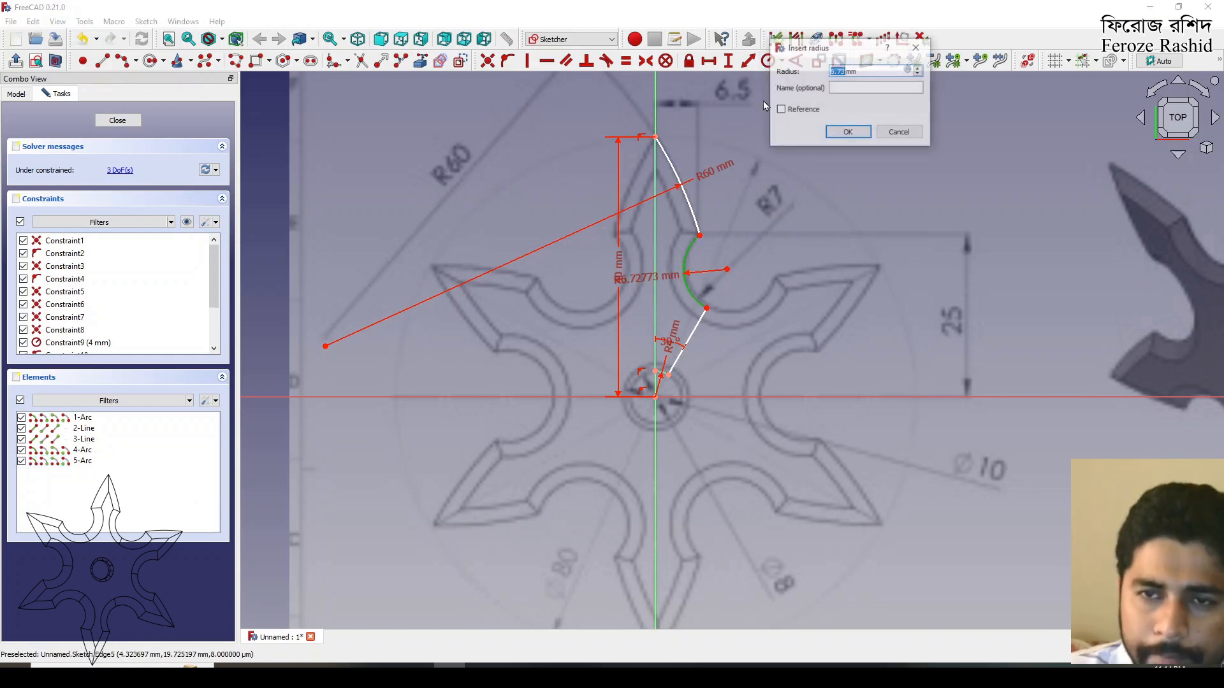
{"action": "type", "text": "7"}
{"action": "key", "text": "Return"}
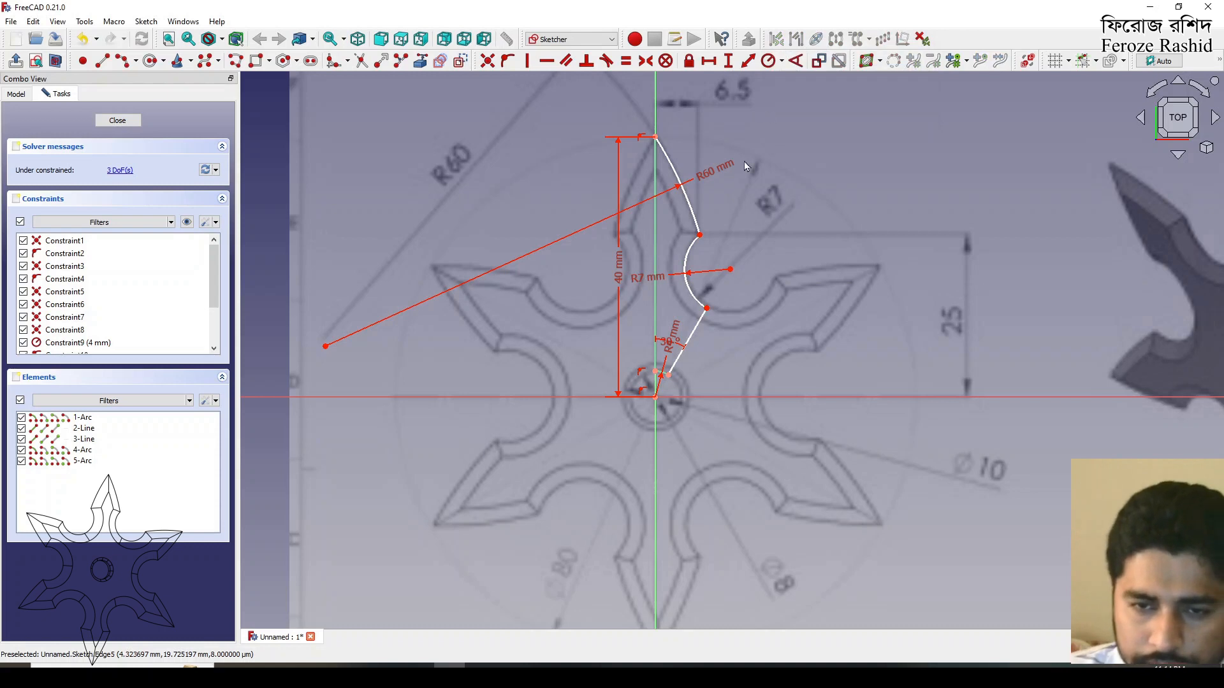
{"action": "left_click_drag", "start_coordinate": [707, 317], "coordinate": [706, 303]}
{"action": "mouse_move", "coordinate": [735, 265]}
{"action": "left_mouse_down"}
{"action": "mouse_move", "coordinate": [749, 271]}
{"action": "mouse_move", "coordinate": [734, 264]}
{"action": "left_mouse_up"}
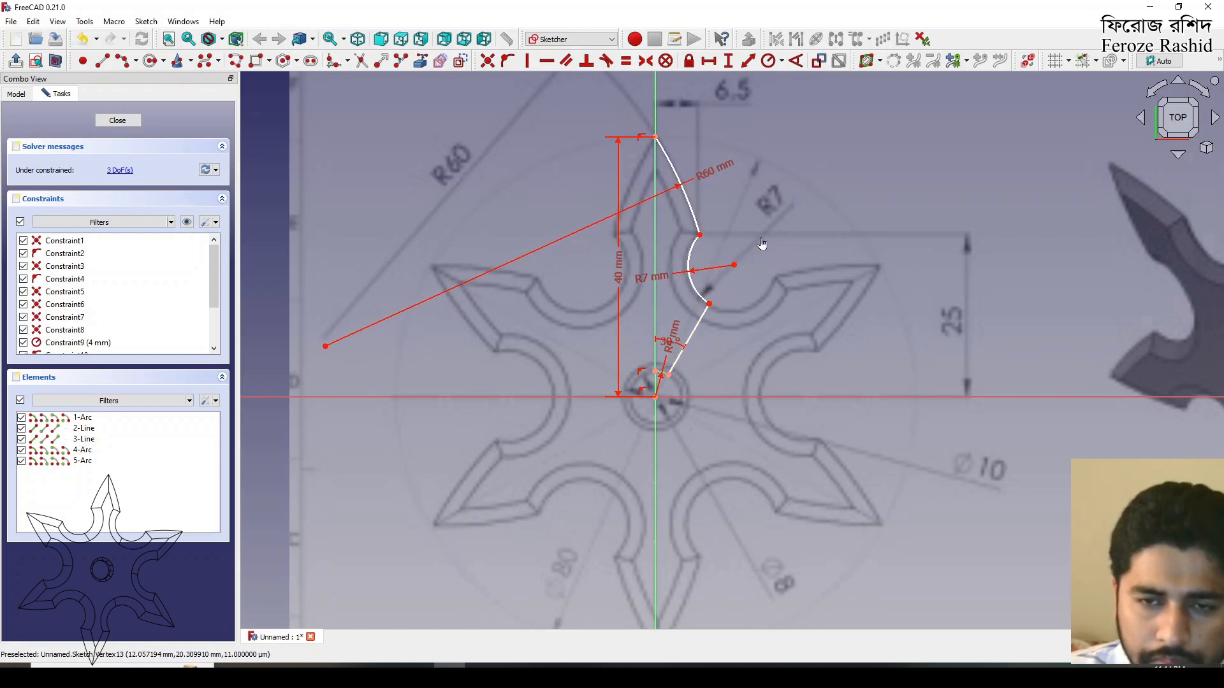
Step: Try to apply a vertical distance constraint between the blade's notch corner and the sketch's vertical line
{"action": "left_click", "coordinate": [700, 234]}
{"action": "left_click", "coordinate": [657, 237]}
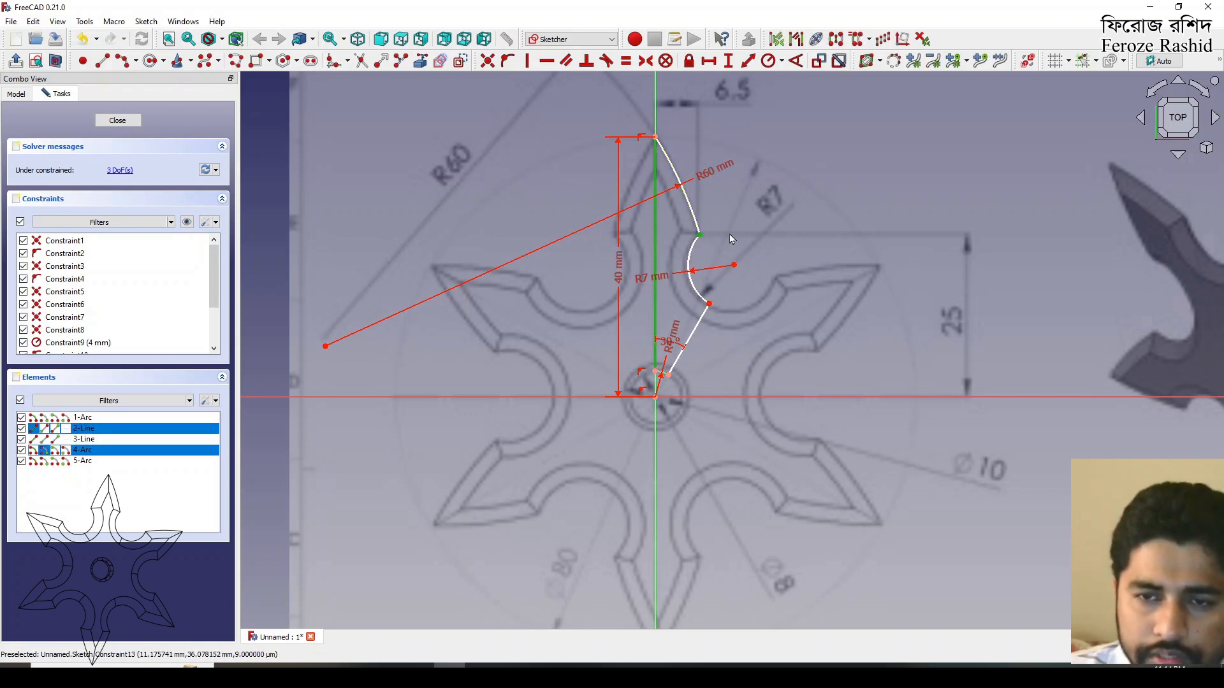
{"action": "scroll", "coordinate": [729, 228], "scroll_direction": "up", "scroll_amount": 2}
{"action": "scroll", "coordinate": [735, 108], "scroll_direction": "up", "scroll_amount": 3}
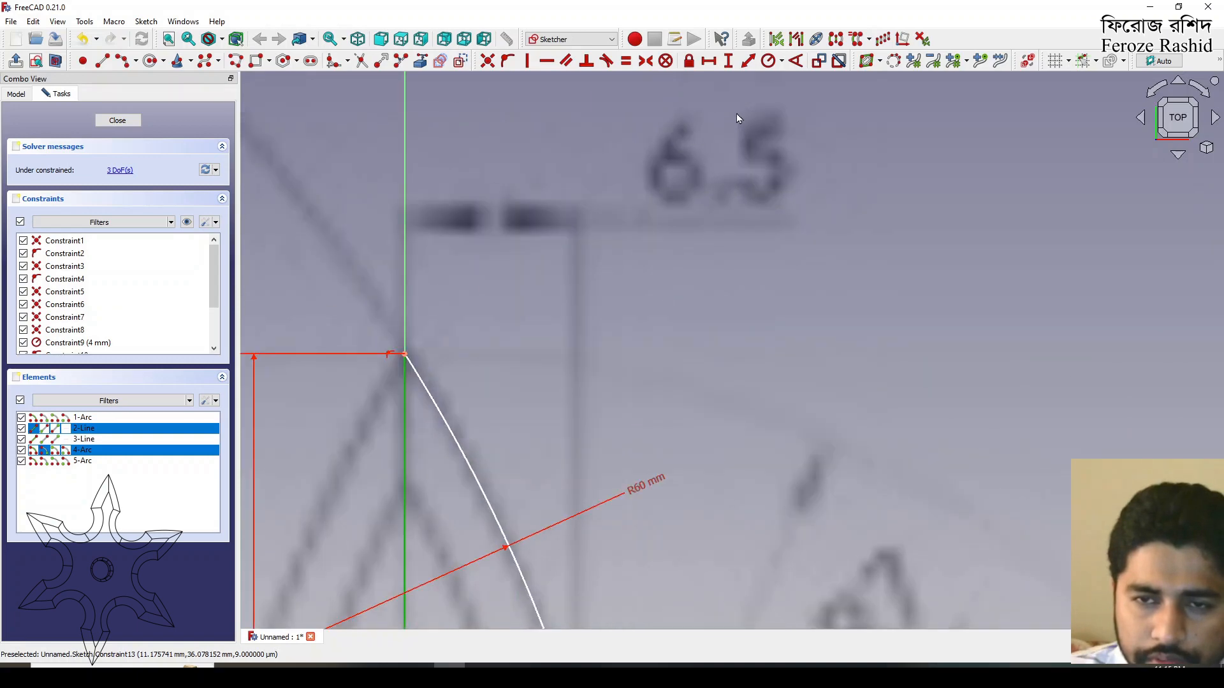
{"action": "scroll", "coordinate": [737, 128], "scroll_direction": "down", "scroll_amount": 4}
{"action": "scroll", "coordinate": [733, 139], "scroll_direction": "up", "scroll_amount": 2}
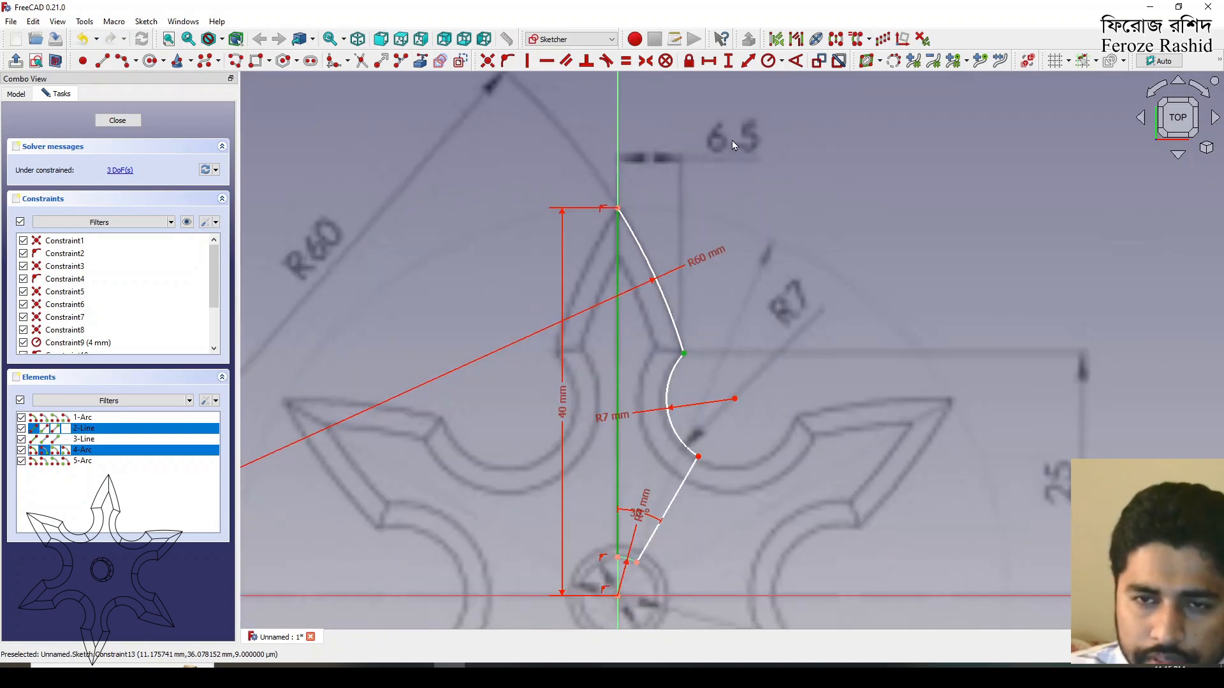
{"action": "left_click", "coordinate": [728, 61]}
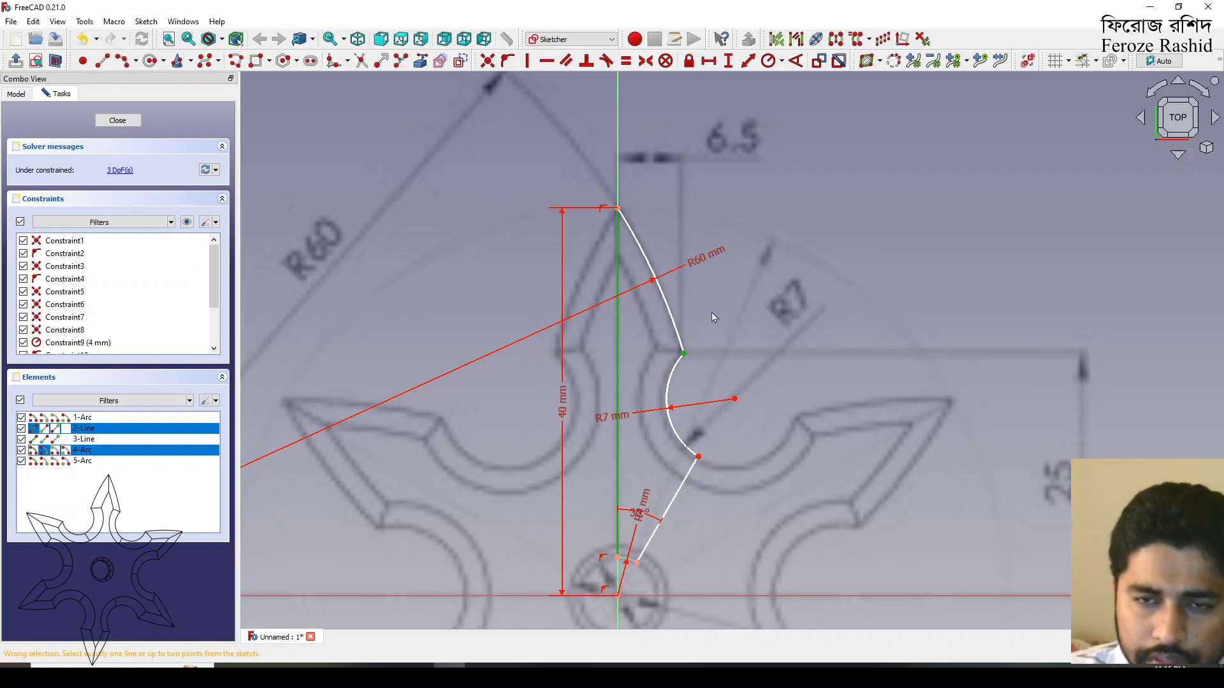
{"action": "scroll", "coordinate": [716, 317], "scroll_direction": "down", "scroll_amount": 3}
{"action": "left_click", "coordinate": [748, 261]}
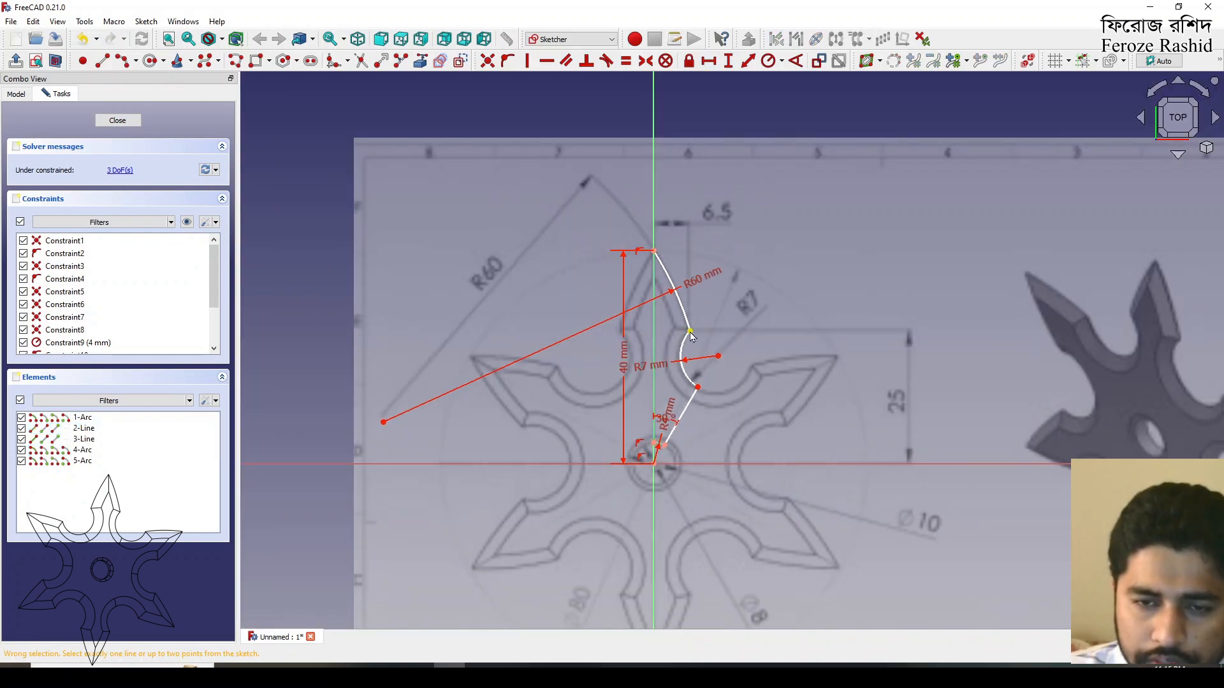
Step: Constrain the distance from the notch corner to the vertical line to 6.5 mm and place the dimension above the blade tip
{"action": "left_click", "coordinate": [691, 332]}
{"action": "left_click", "coordinate": [654, 312]}
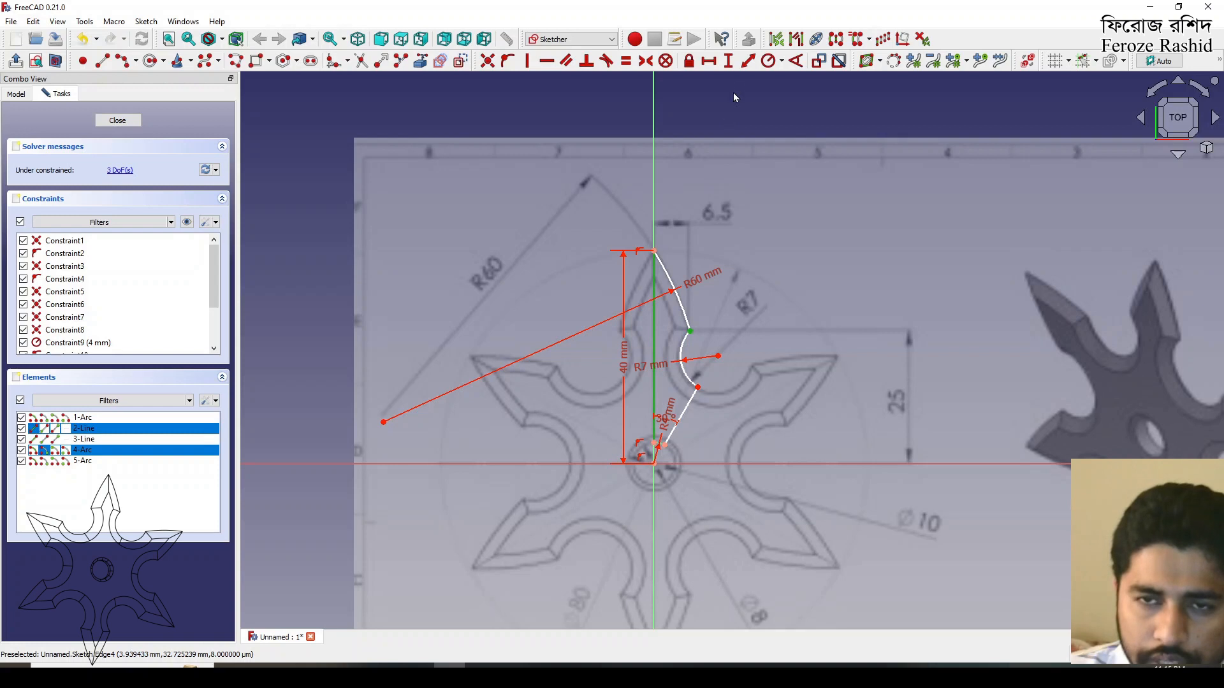
{"action": "left_click", "coordinate": [749, 61]}
{"action": "type", "text": "6.5"}
{"action": "key", "text": "Return"}
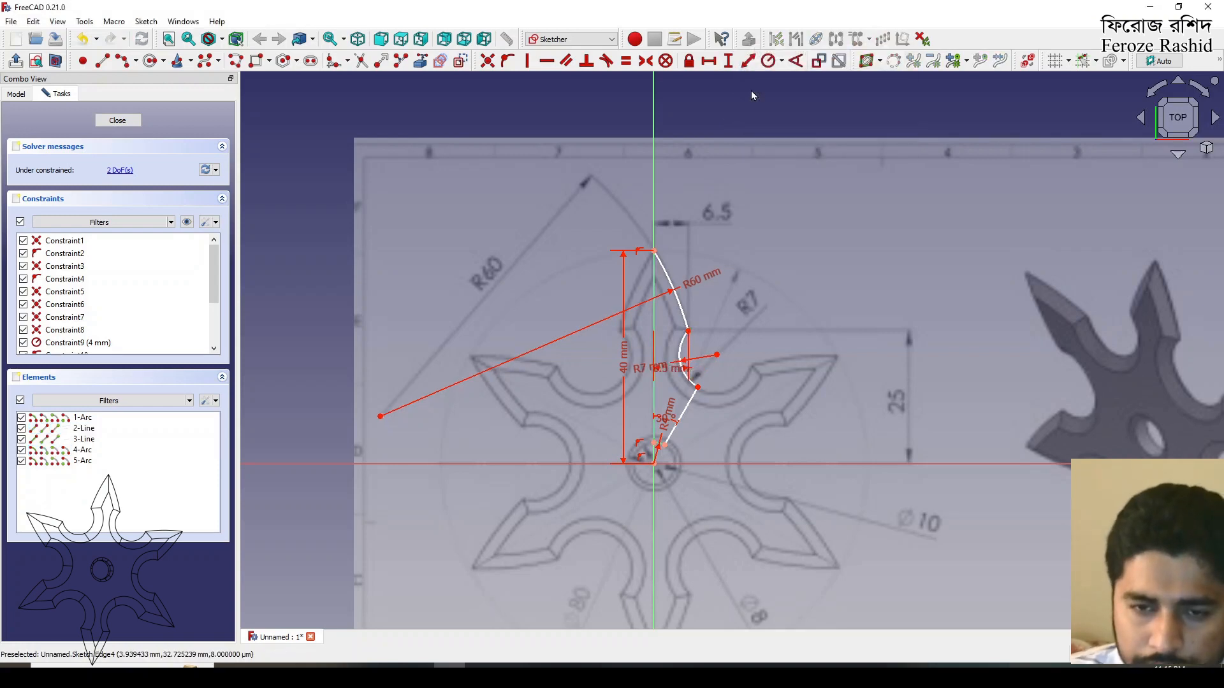
{"action": "mouse_move", "coordinate": [675, 373]}
{"action": "left_mouse_down"}
{"action": "mouse_move", "coordinate": [689, 268]}
{"action": "mouse_move", "coordinate": [717, 223]}
{"action": "left_mouse_up"}
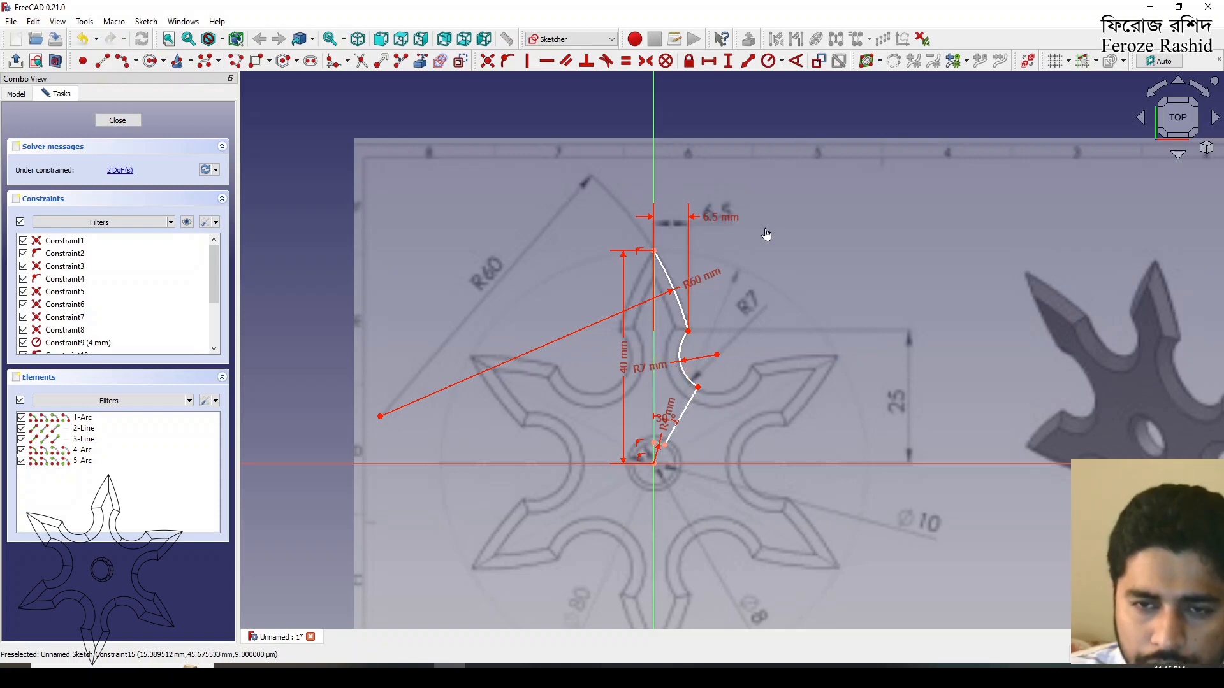
Step: Constrain the distance from the notch corner to the horizontal axis to 25 mm and place the dimension over the drawing's matching one
{"action": "scroll", "coordinate": [743, 332], "scroll_direction": "up", "scroll_amount": 2}
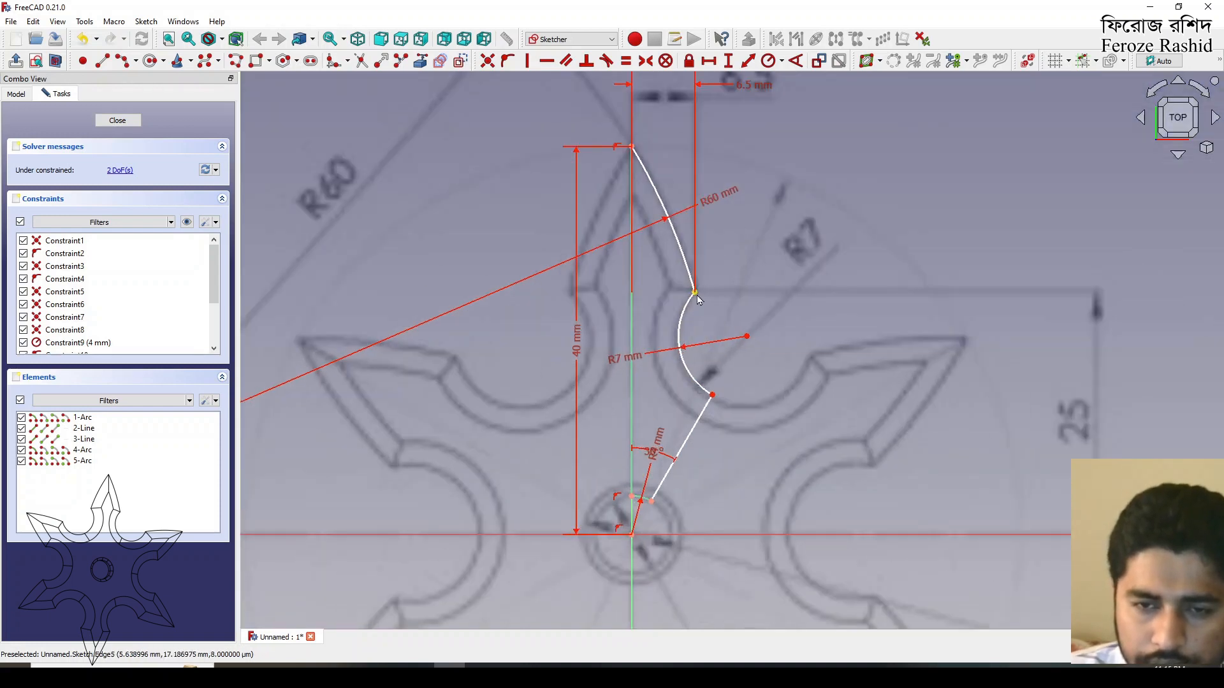
{"action": "left_click", "coordinate": [696, 295]}
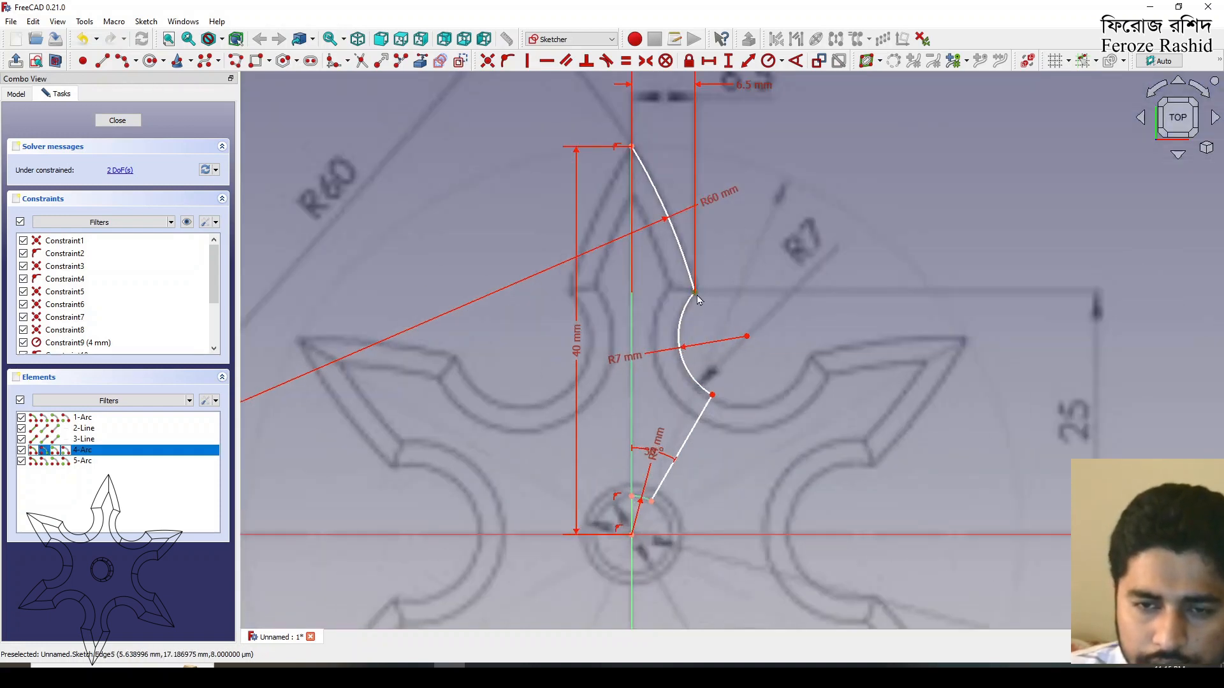
{"action": "left_click", "coordinate": [700, 535]}
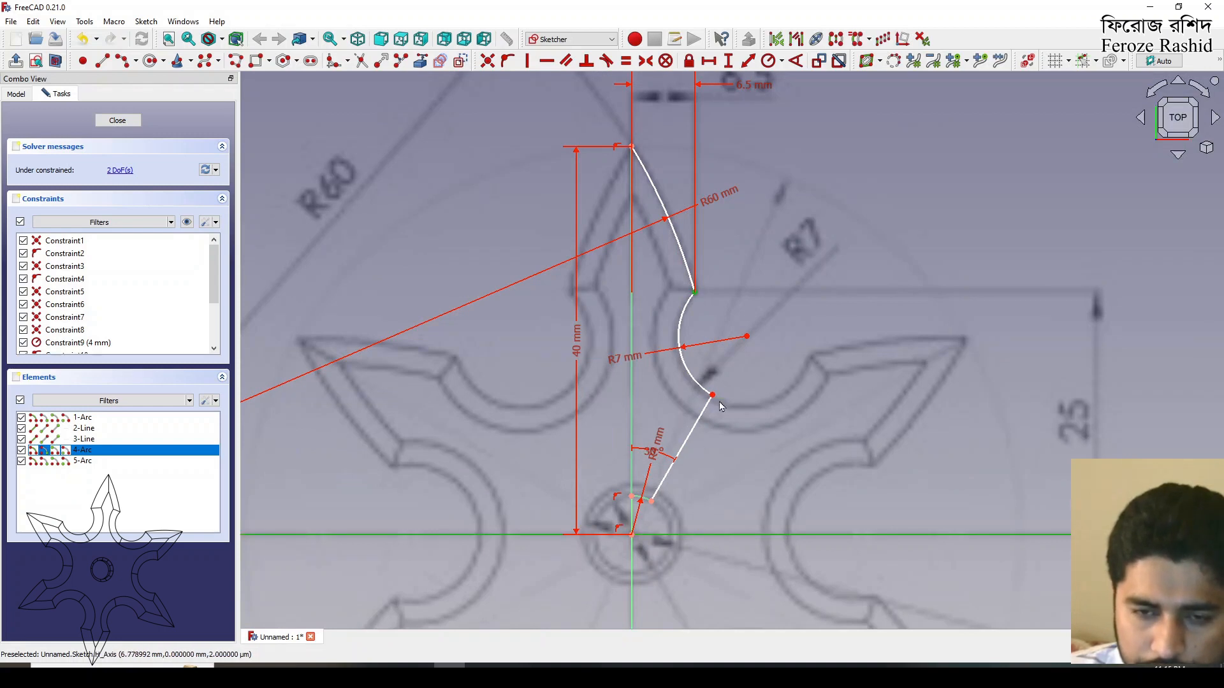
{"action": "left_click", "coordinate": [752, 65]}
{"action": "type", "text": "2"}
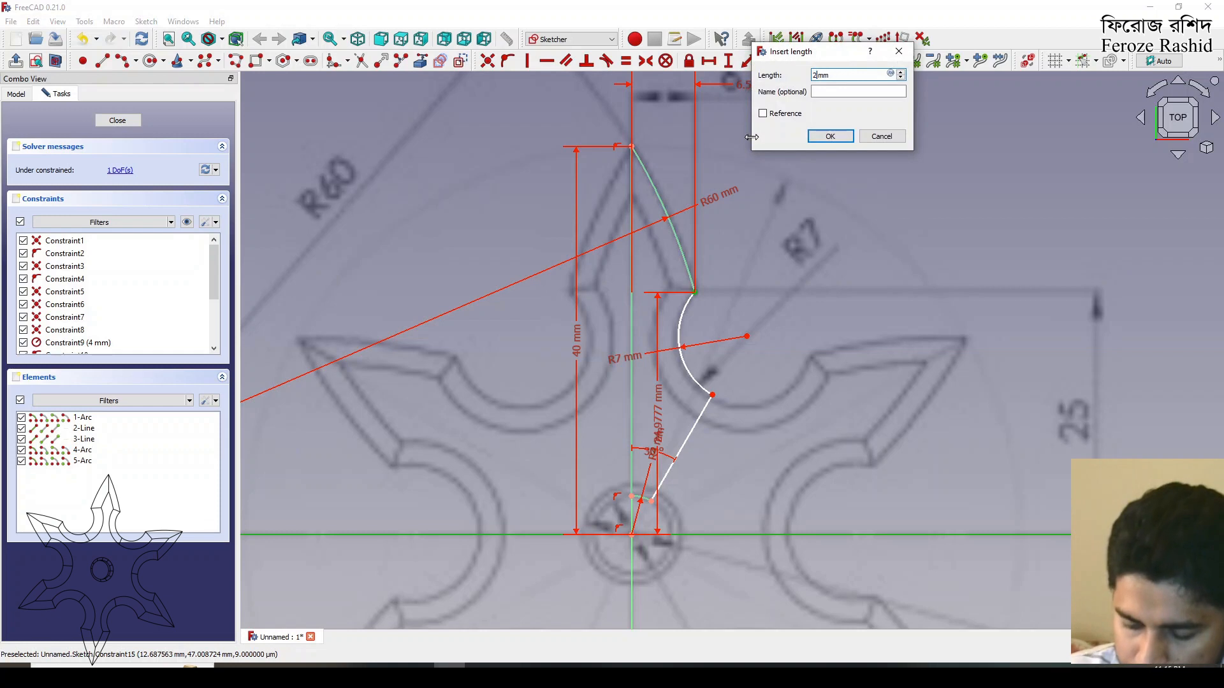
{"action": "type", "text": "5"}
{"action": "key", "text": "Return"}
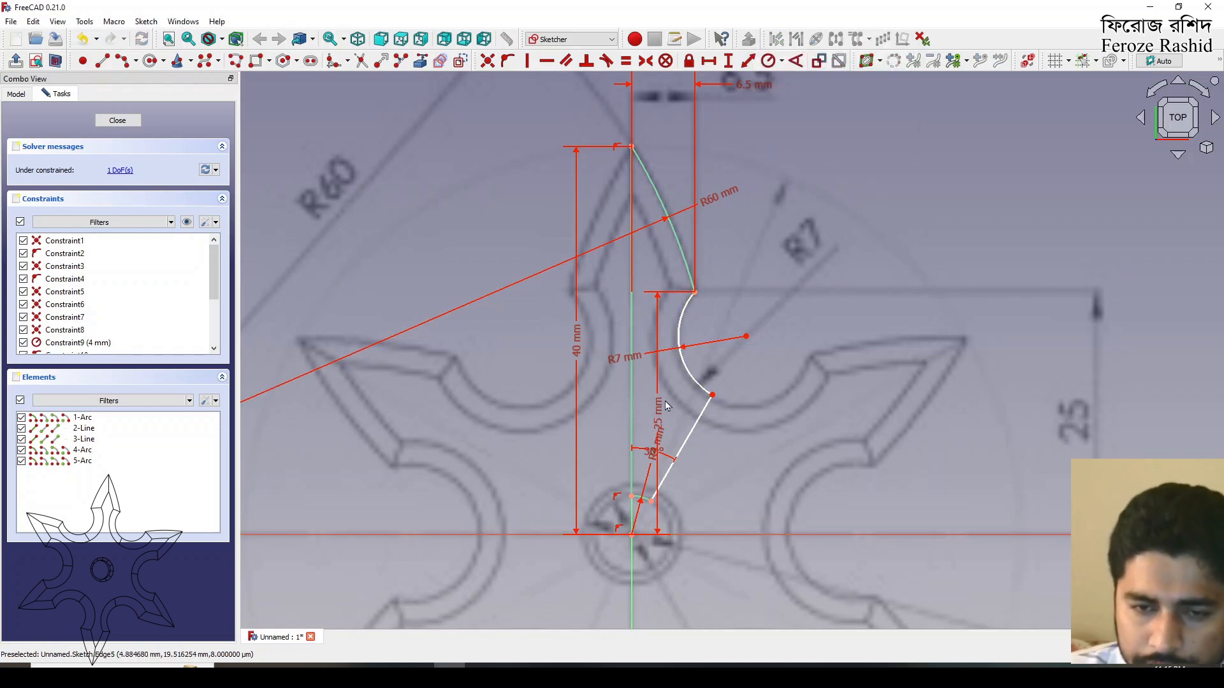
{"action": "left_click_drag", "start_coordinate": [765, 414], "coordinate": [1071, 432]}
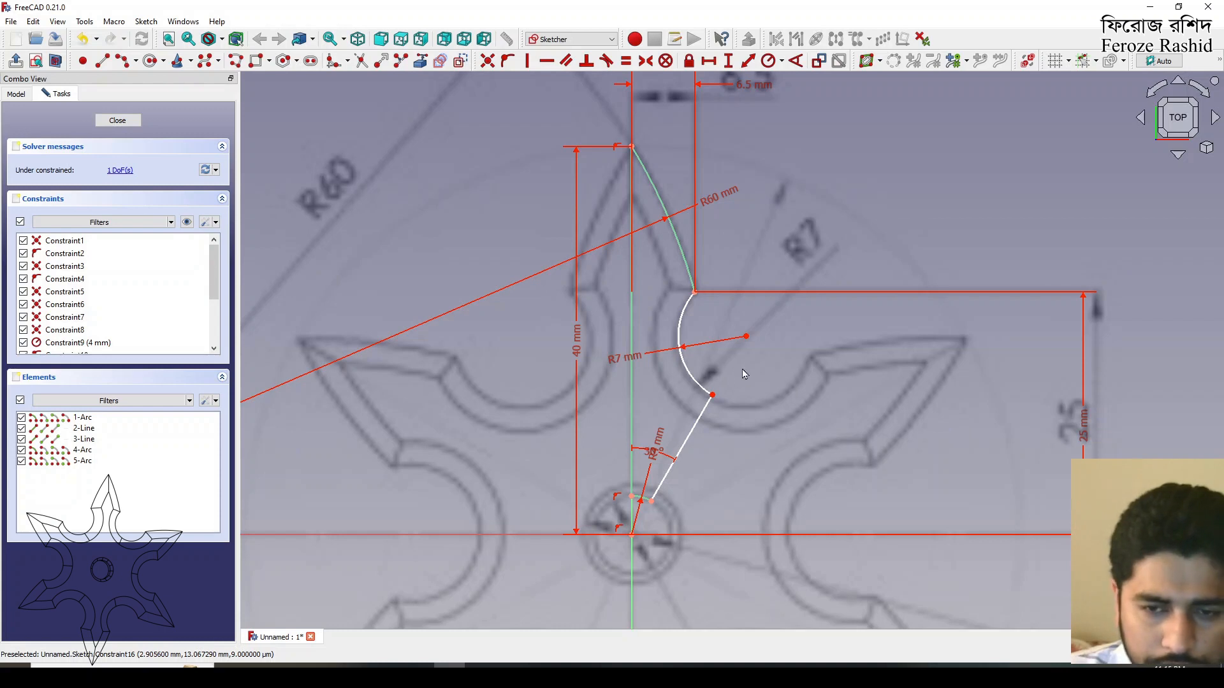
Step: Adjust the slanted line's upper endpoint and constrain the 7 mm arc's centre to lie on the slanted line
{"action": "left_click_drag", "start_coordinate": [712, 396], "coordinate": [702, 396]}
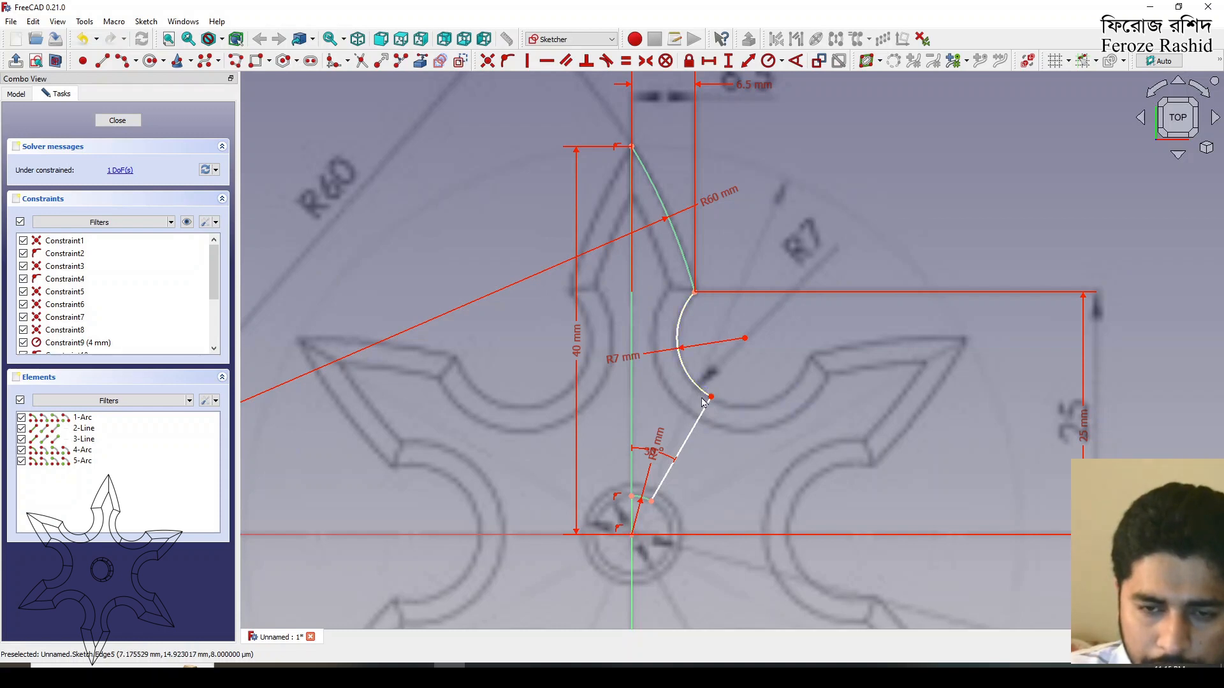
{"action": "left_click_drag", "start_coordinate": [711, 398], "coordinate": [710, 397]}
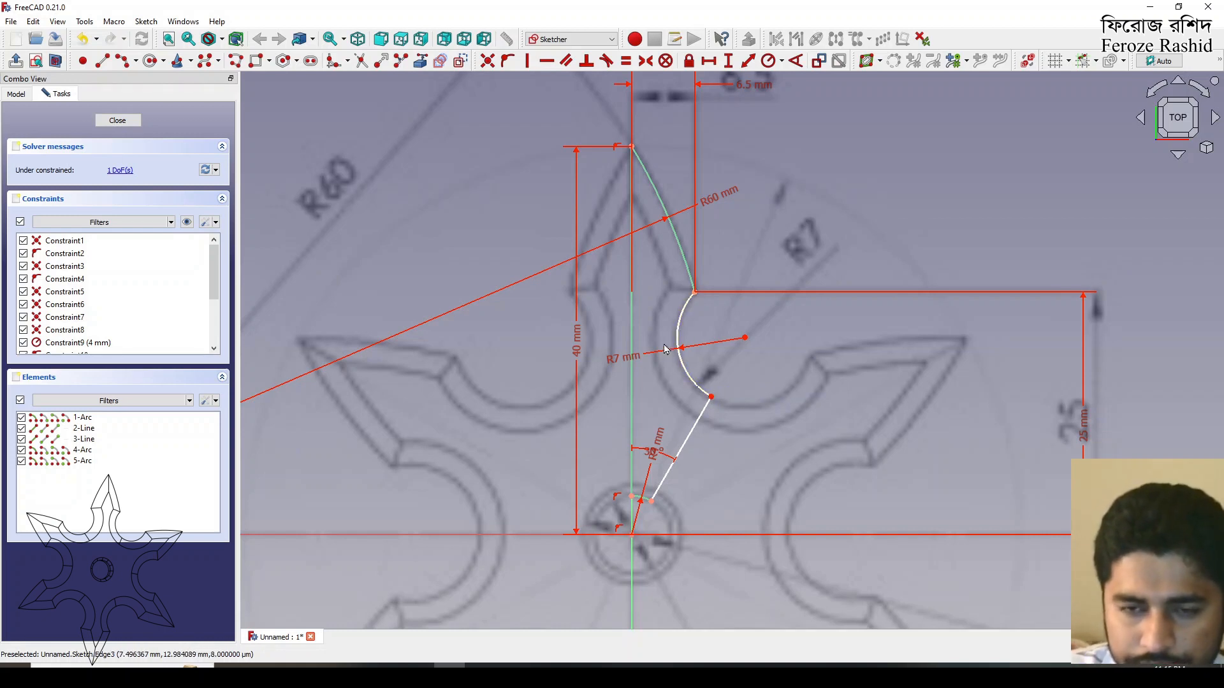
{"action": "left_click", "coordinate": [703, 411]}
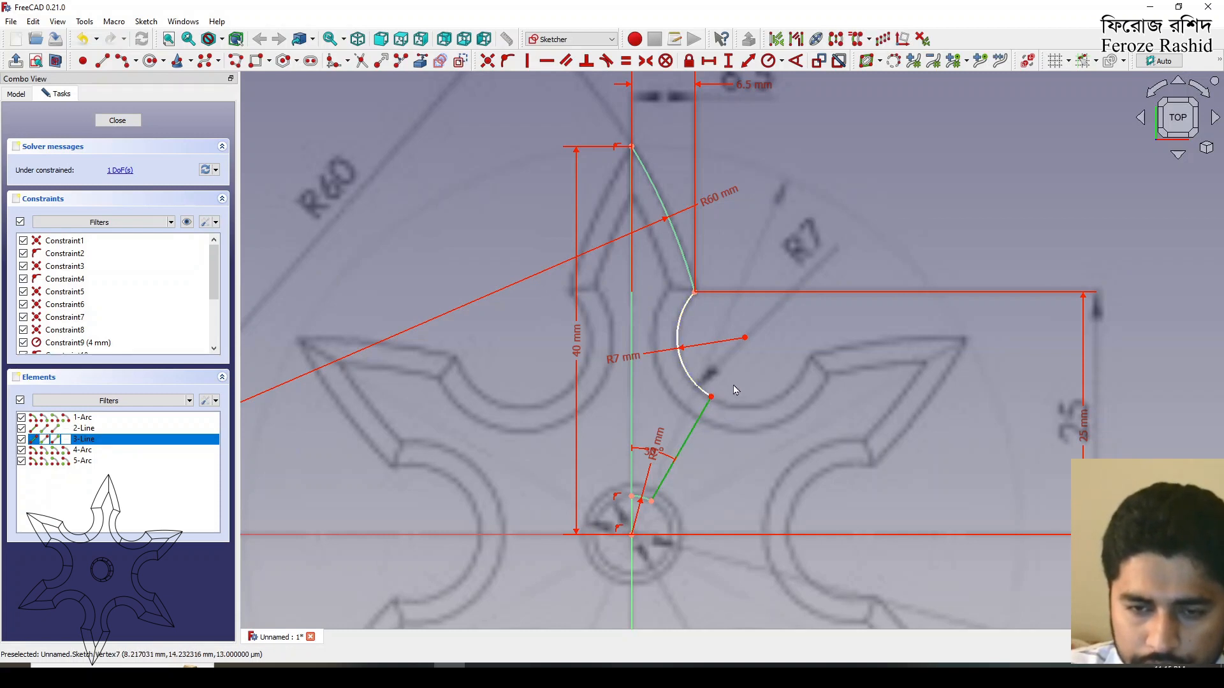
{"action": "left_click", "coordinate": [745, 338]}
{"action": "left_click", "coordinate": [753, 359]}
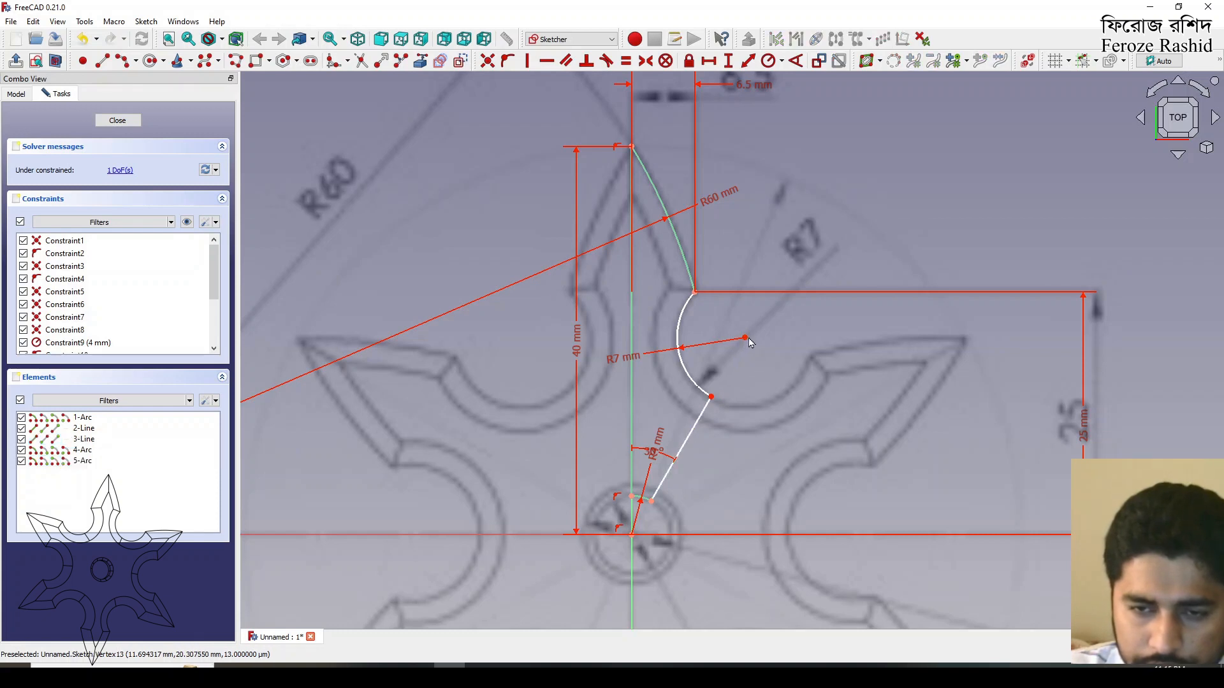
{"action": "left_click", "coordinate": [746, 338]}
{"action": "left_click", "coordinate": [694, 427]}
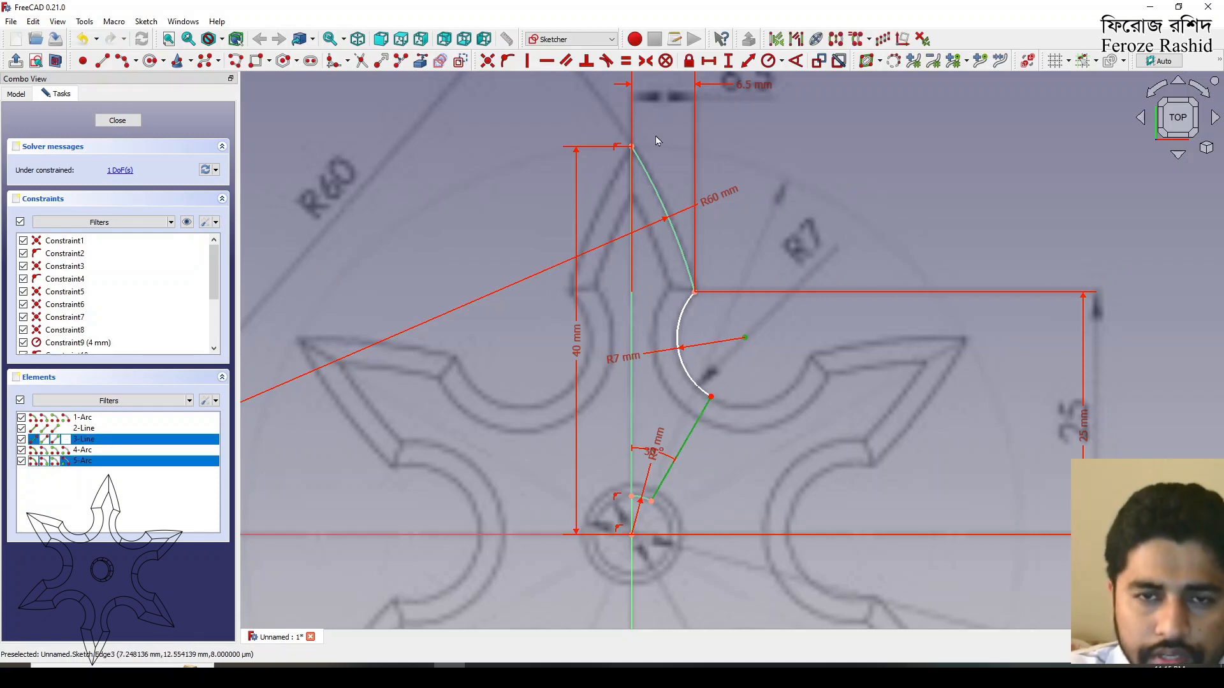
{"action": "left_click", "coordinate": [512, 63]}
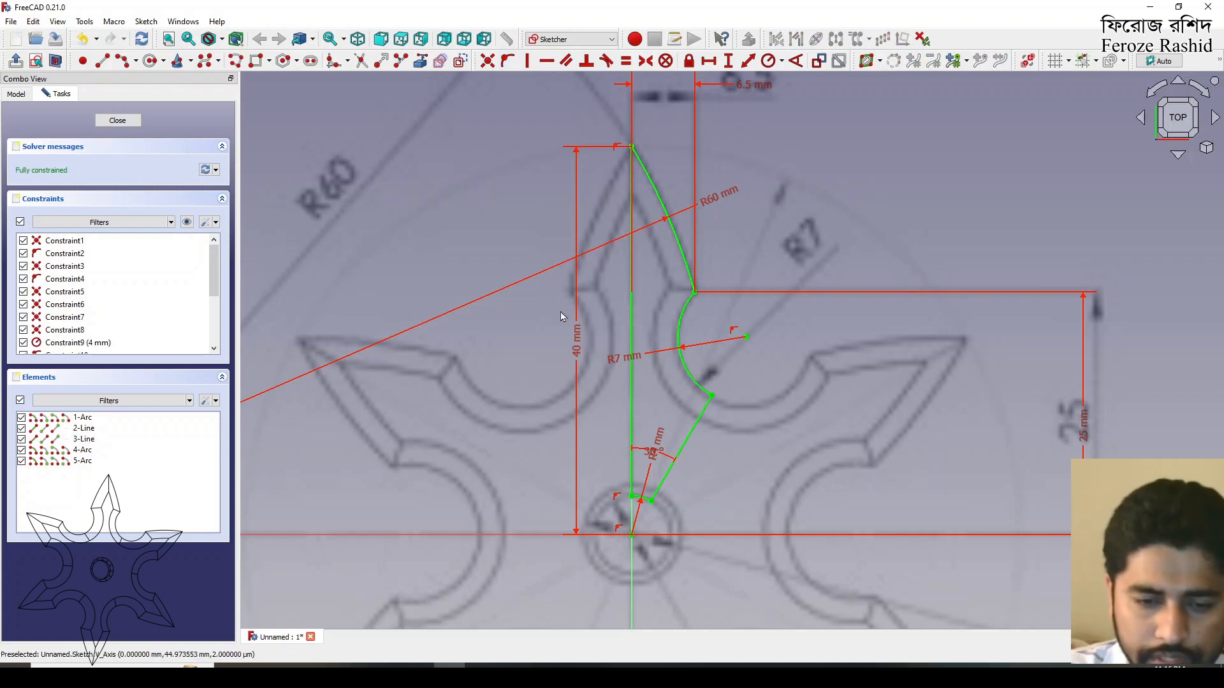
Step: Close the half-blade sketch and check the thickness dimension in the reference drawing's side view
{"action": "left_click", "coordinate": [113, 122]}
{"action": "scroll", "coordinate": [701, 250], "scroll_direction": "down", "scroll_amount": 2}
{"action": "scroll", "coordinate": [696, 243], "scroll_direction": "up", "scroll_amount": 2}
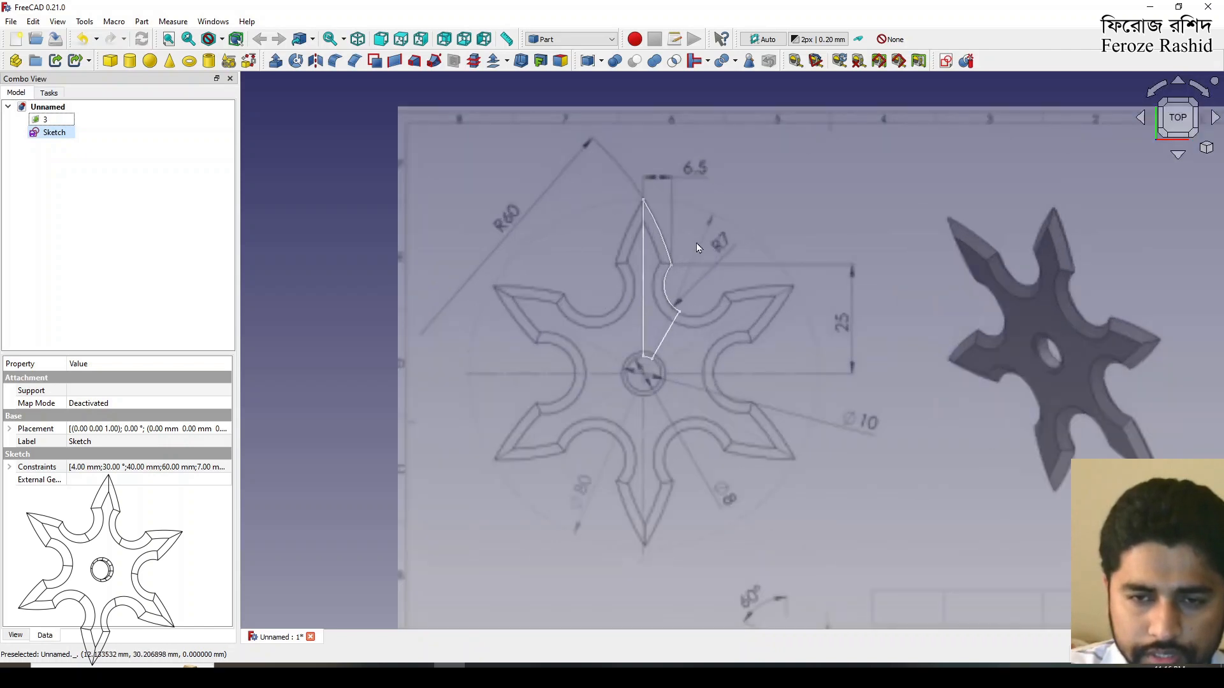
{"action": "scroll", "coordinate": [696, 243], "scroll_direction": "down", "scroll_amount": 2}
{"action": "scroll", "coordinate": [813, 530], "scroll_direction": "up", "scroll_amount": 3}
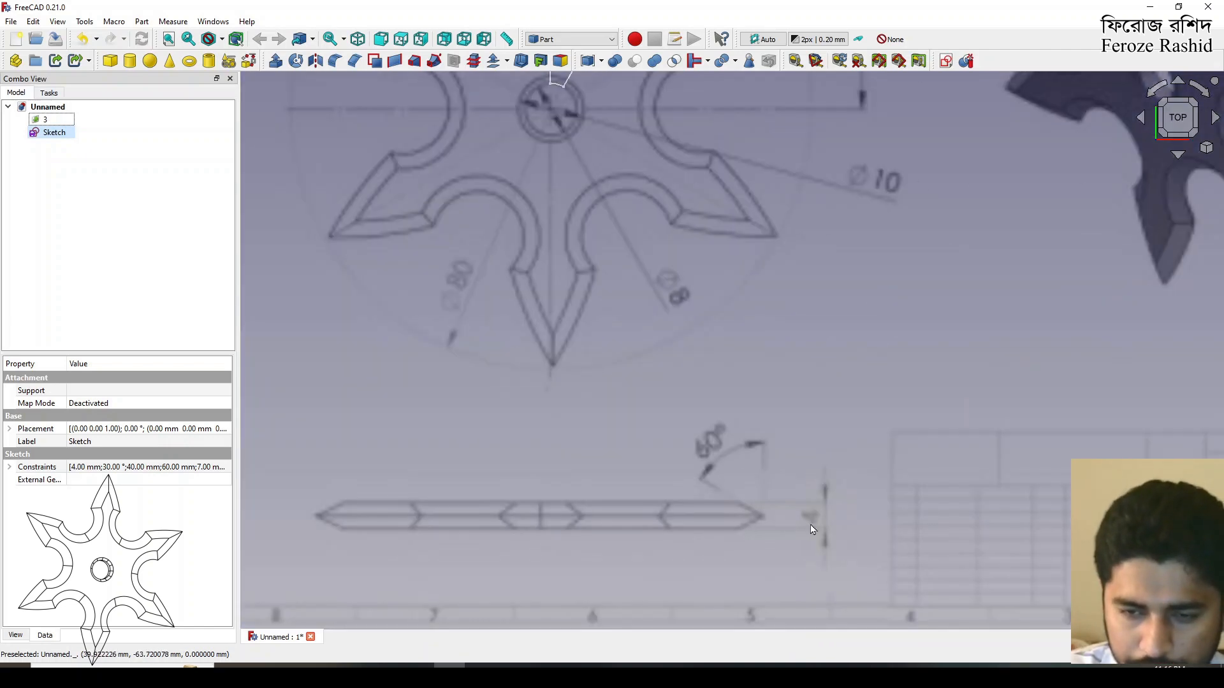
{"action": "scroll", "coordinate": [813, 529], "scroll_direction": "up", "scroll_amount": 3}
{"action": "scroll", "coordinate": [788, 515], "scroll_direction": "down", "scroll_amount": 2}
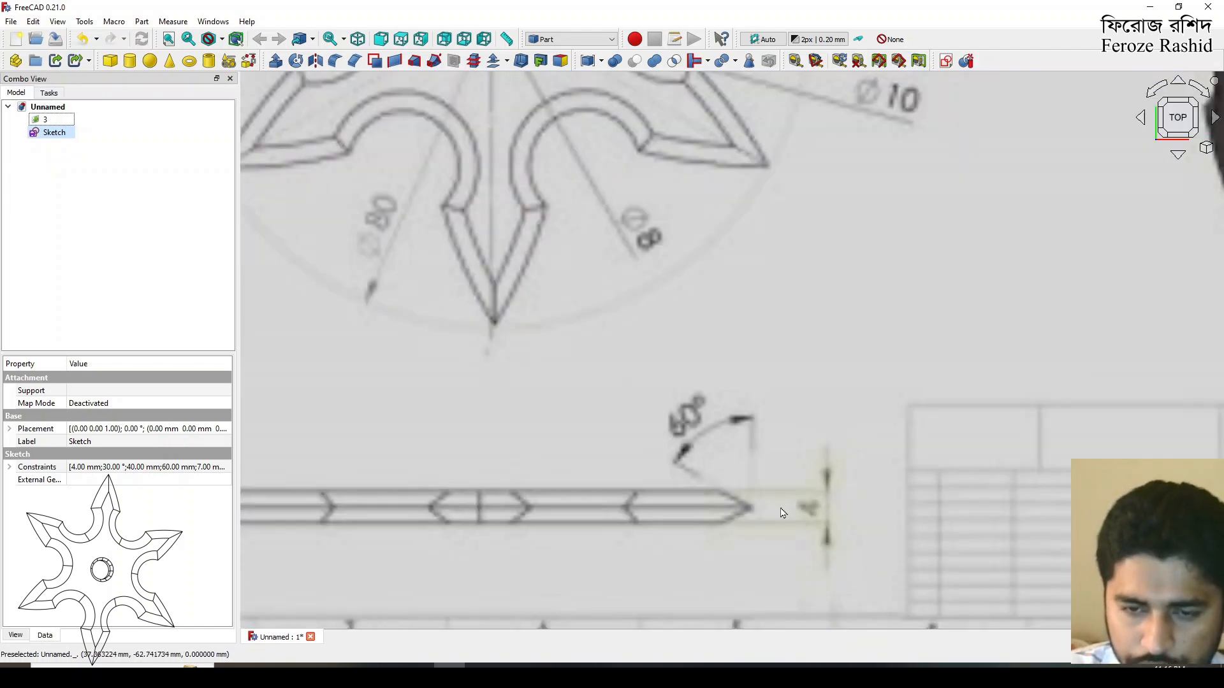
{"action": "scroll", "coordinate": [788, 516], "scroll_direction": "down", "scroll_amount": 3}
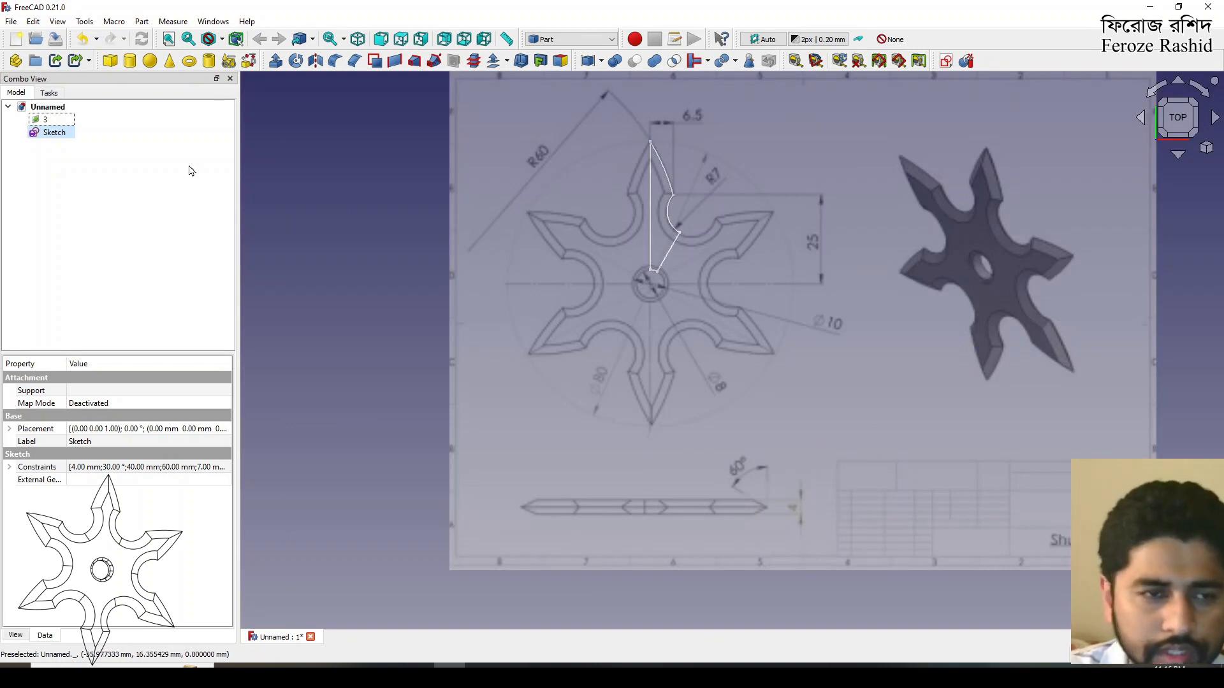
Step: Extrude the half-blade sketch along its normal as a solid and inspect the result at an angle
{"action": "left_click", "coordinate": [275, 61]}
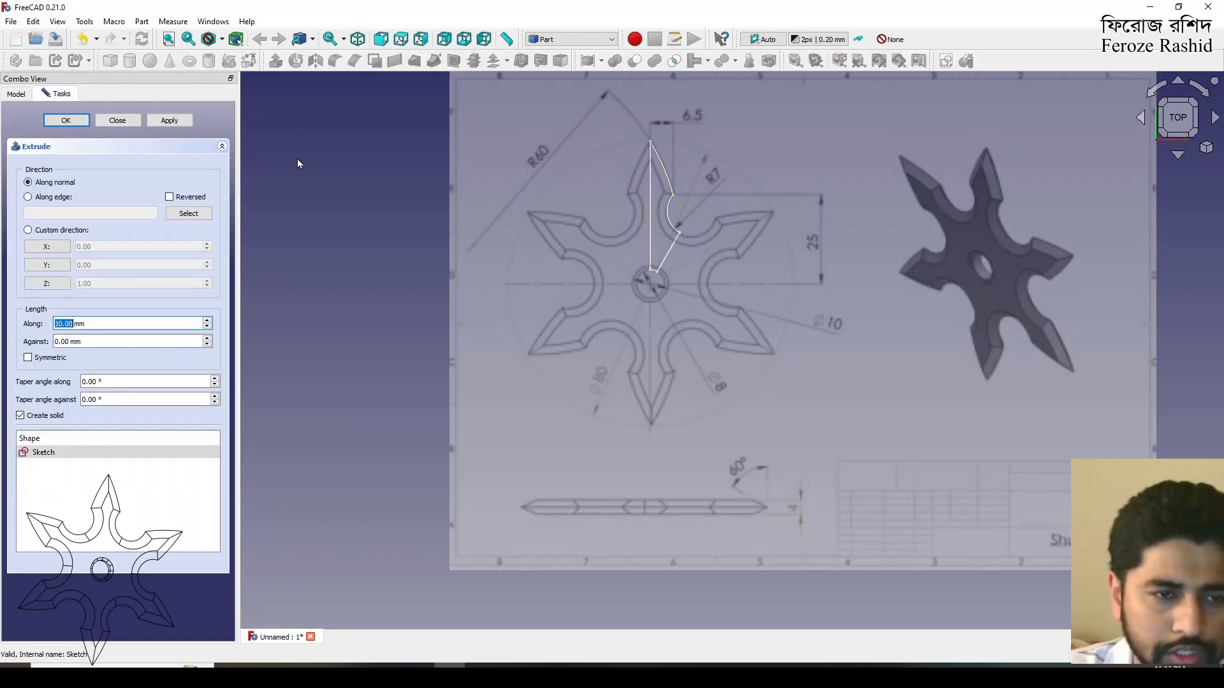
{"action": "key", "text": "Return"}
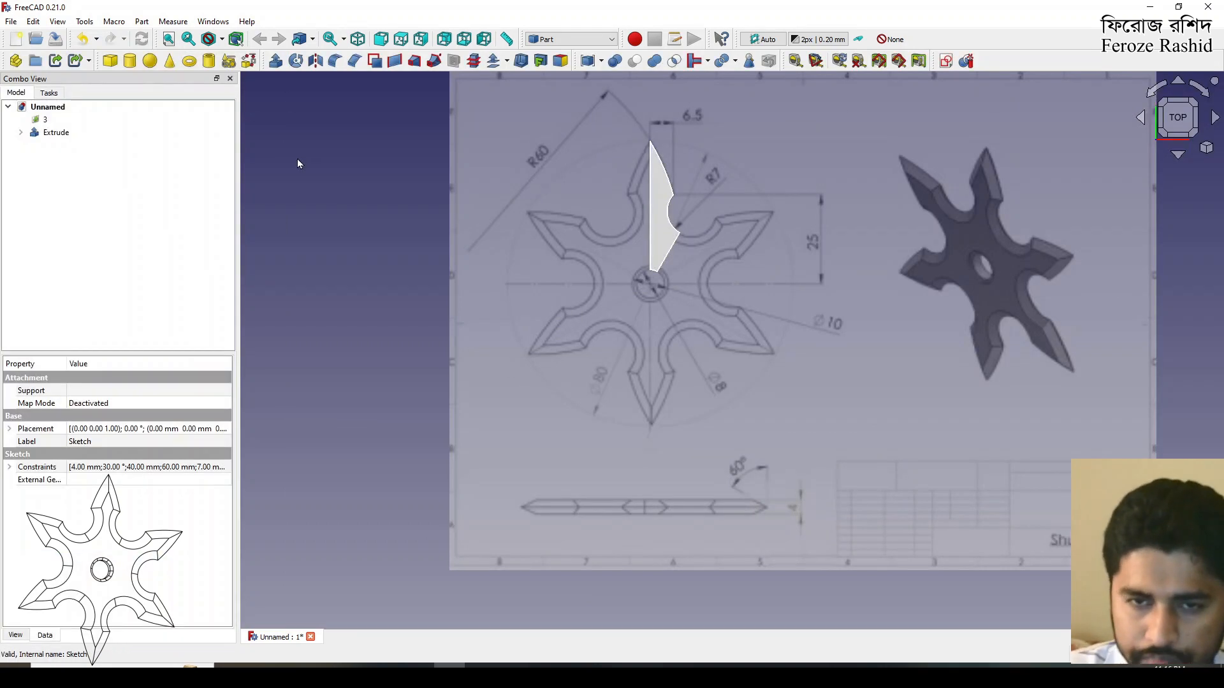
{"action": "left_click", "coordinate": [331, 266]}
{"action": "mouse_move", "coordinate": [753, 294]}
{"action": "middle_mouse_down"}
{"action": "mouse_move", "coordinate": [665, 309]}
{"action": "mouse_move", "coordinate": [664, 357]}
{"action": "mouse_move", "coordinate": [673, 332]}
{"action": "mouse_move", "coordinate": [652, 179]}
{"action": "mouse_move", "coordinate": [705, 151]}
{"action": "mouse_move", "coordinate": [686, 130]}
{"action": "mouse_move", "coordinate": [676, 139]}
{"action": "middle_mouse_up"}
{"action": "scroll", "coordinate": [653, 180], "scroll_direction": "up", "scroll_amount": 5}
{"action": "scroll", "coordinate": [653, 182], "scroll_direction": "down", "scroll_amount": 3}
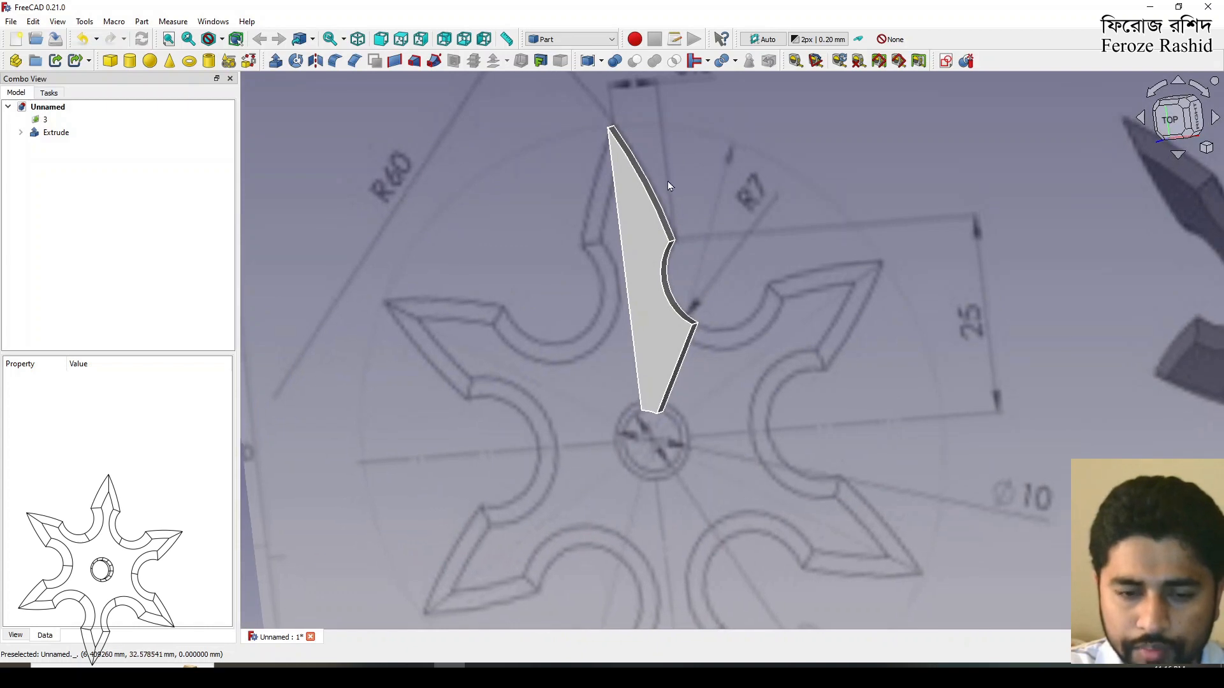
Step: Examine the extruded half-blade over the reference drawing from several angles, comparing its edges with the bevelled outline
{"action": "scroll", "coordinate": [667, 181], "scroll_direction": "up", "scroll_amount": 2}
{"action": "scroll", "coordinate": [675, 242], "scroll_direction": "down", "scroll_amount": 4}
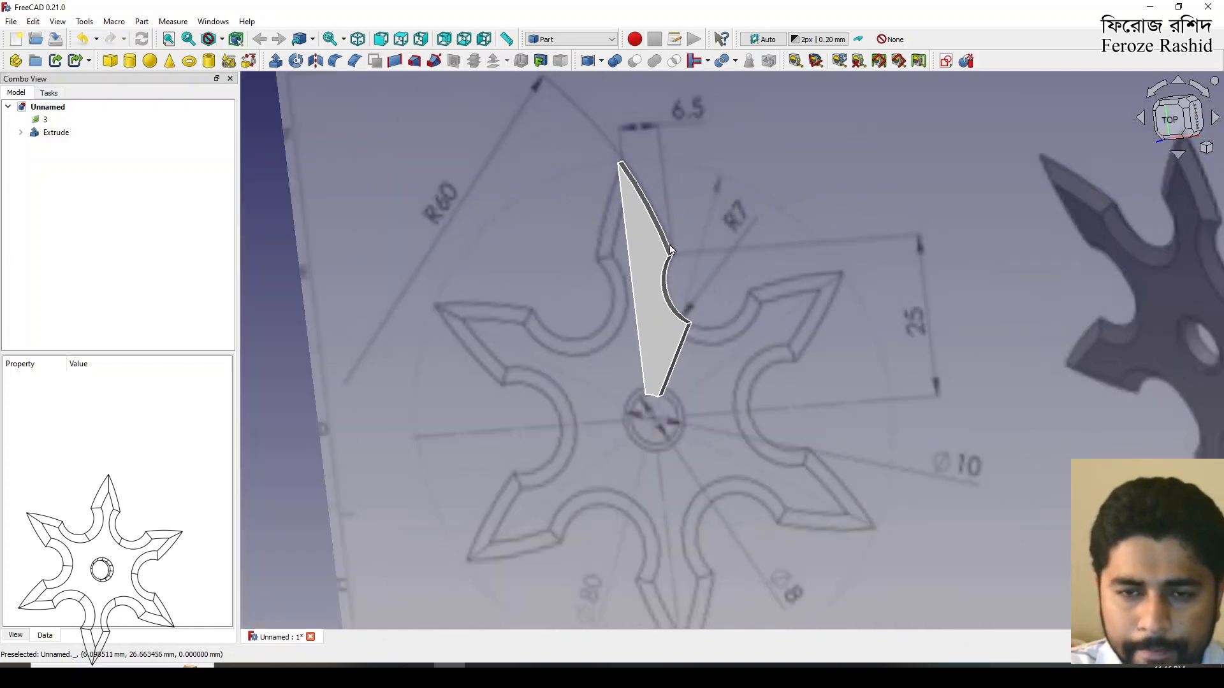
{"action": "middle_click_drag", "start_coordinate": [675, 231], "coordinate": [713, 199]}
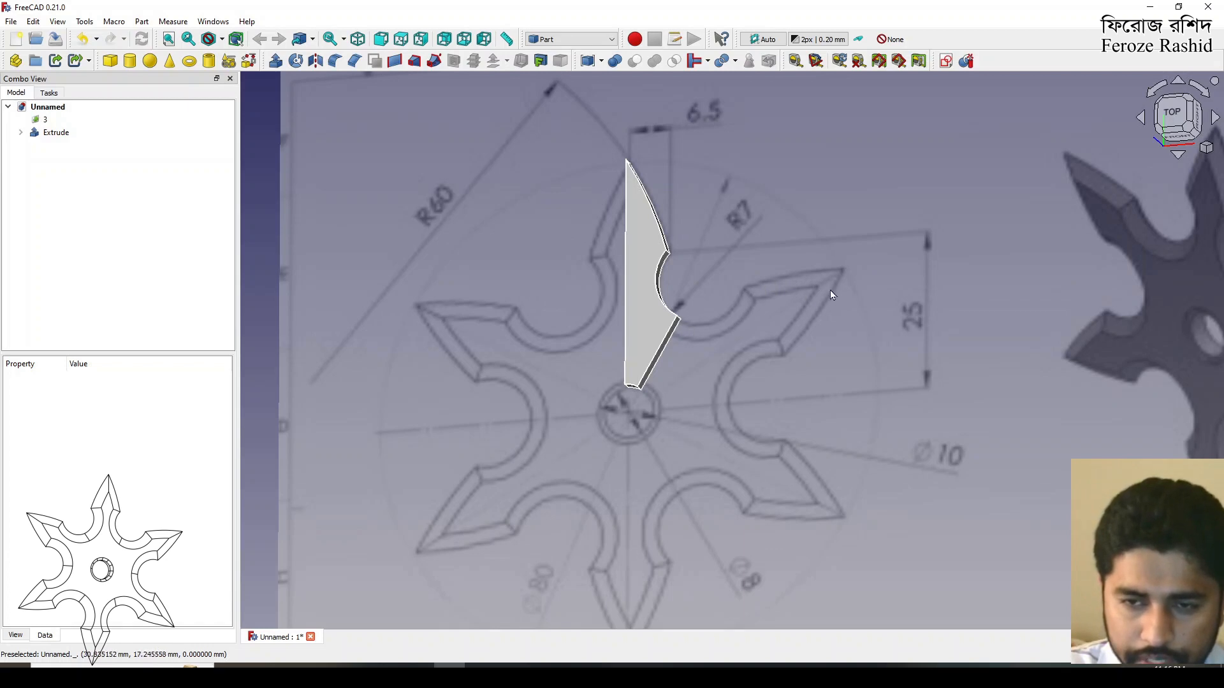
{"action": "scroll", "coordinate": [656, 345], "scroll_direction": "up", "scroll_amount": 2}
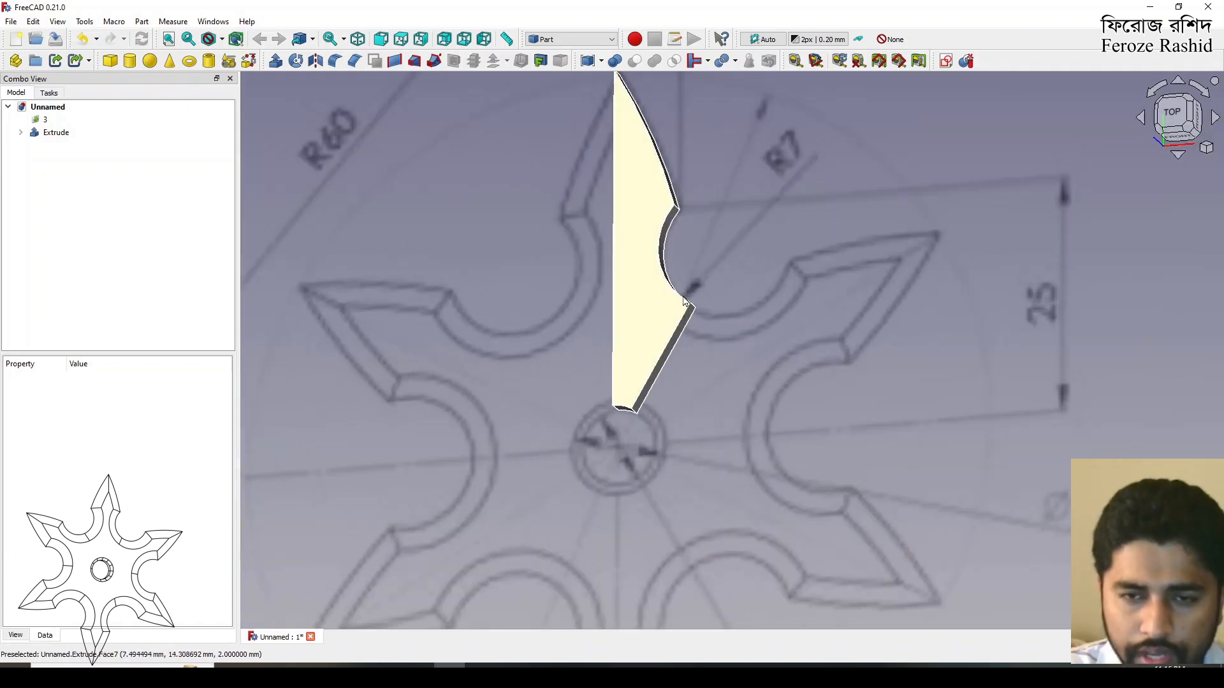
{"action": "scroll", "coordinate": [683, 297], "scroll_direction": "down", "scroll_amount": 2}
{"action": "middle_click_drag", "start_coordinate": [688, 308], "coordinate": [662, 323]}
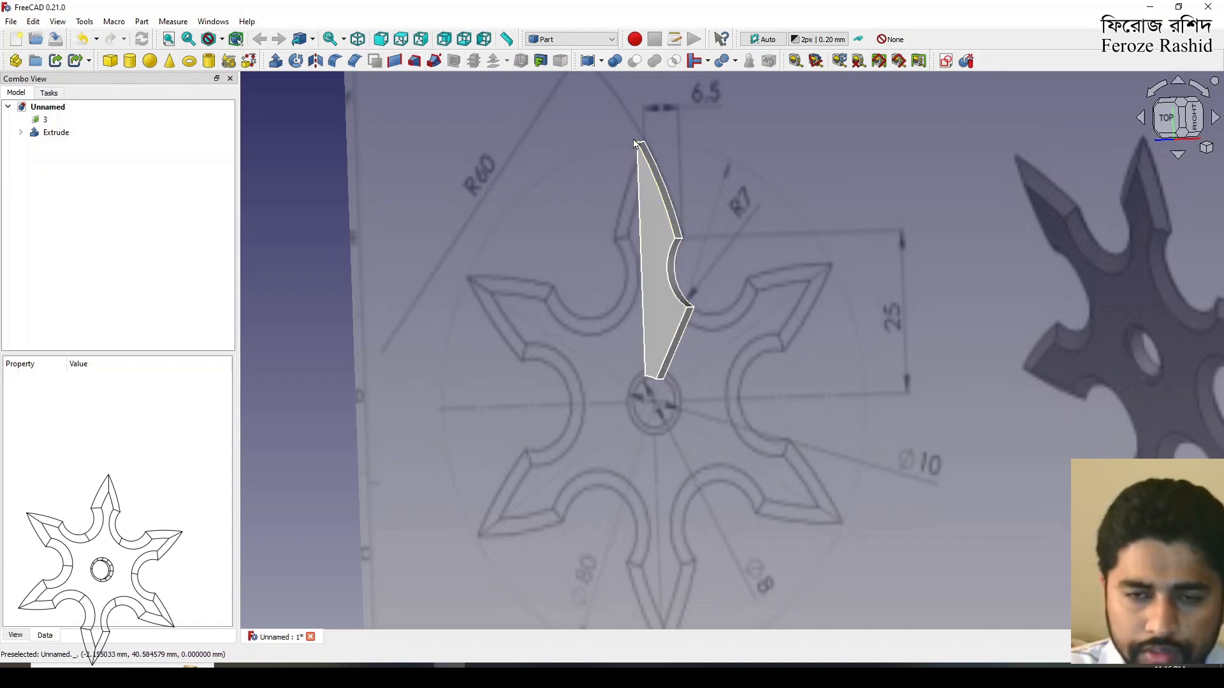
{"action": "mouse_move", "coordinate": [664, 197]}
{"action": "middle_mouse_down"}
{"action": "mouse_move", "coordinate": [702, 251]}
{"action": "mouse_move", "coordinate": [743, 224]}
{"action": "mouse_move", "coordinate": [765, 239]}
{"action": "middle_mouse_up"}
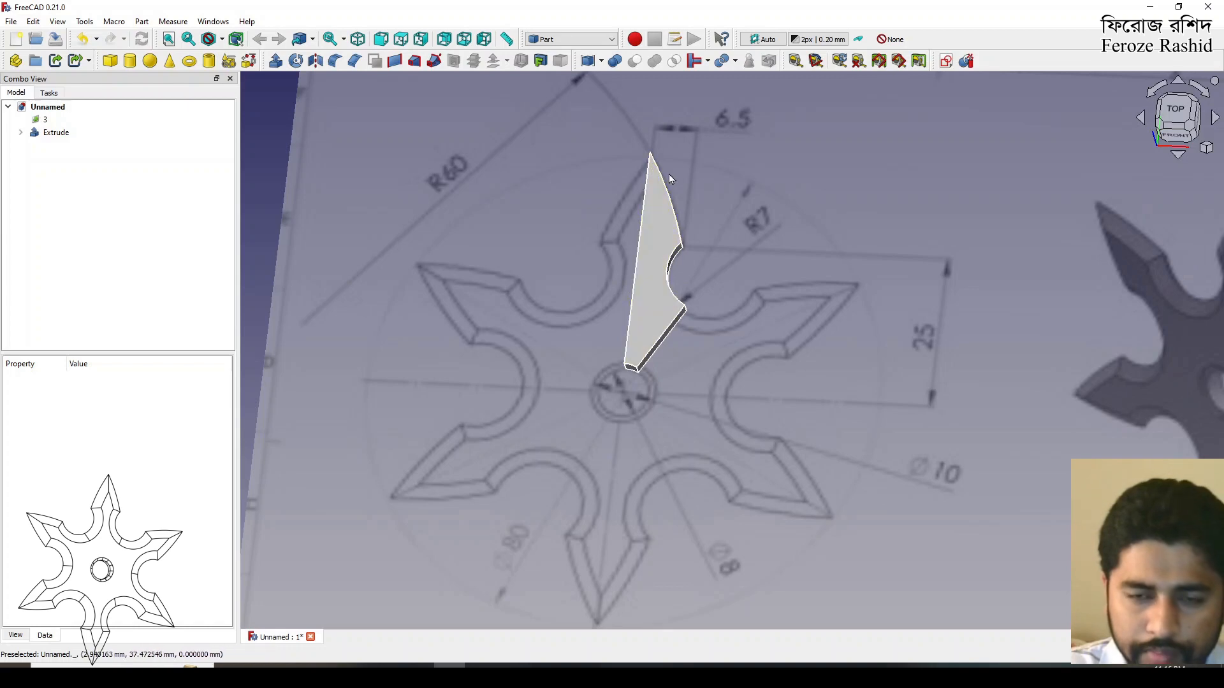
{"action": "middle_click_drag", "start_coordinate": [832, 343], "coordinate": [821, 329]}
{"action": "left_click", "coordinate": [819, 324]}
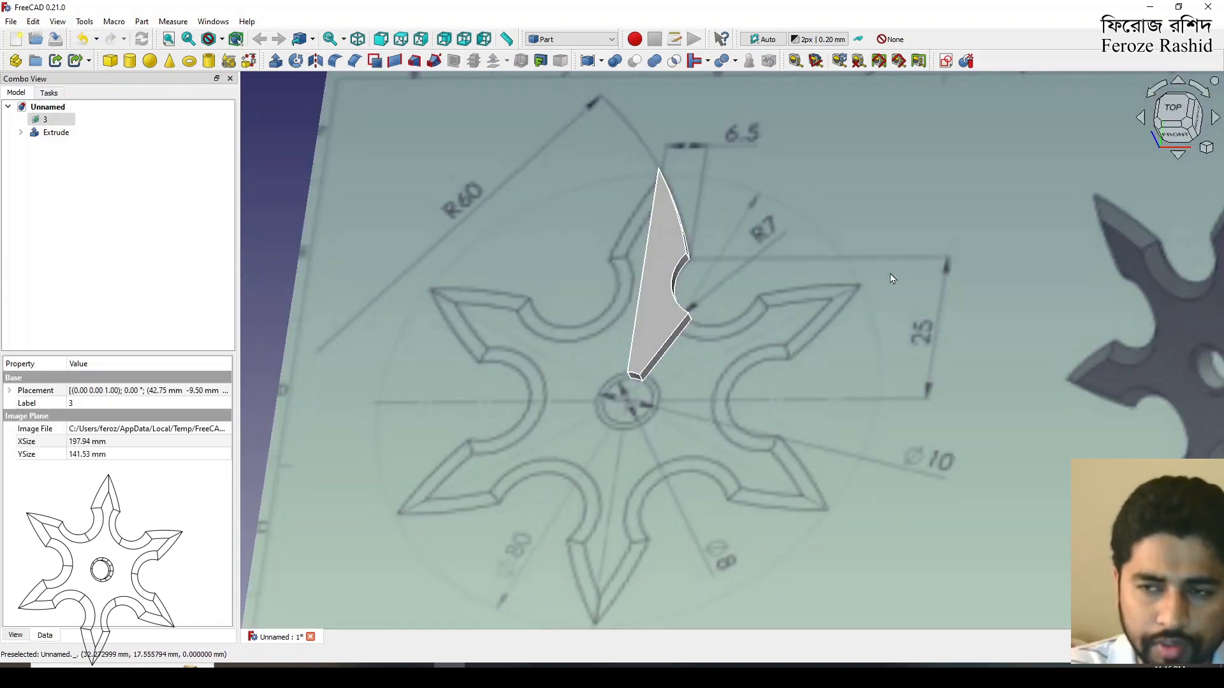
Step: Switch to the front view and create a new sketch on the XZ plane with zero offset
{"action": "left_click", "coordinate": [1169, 137]}
{"action": "left_click", "coordinate": [603, 350]}
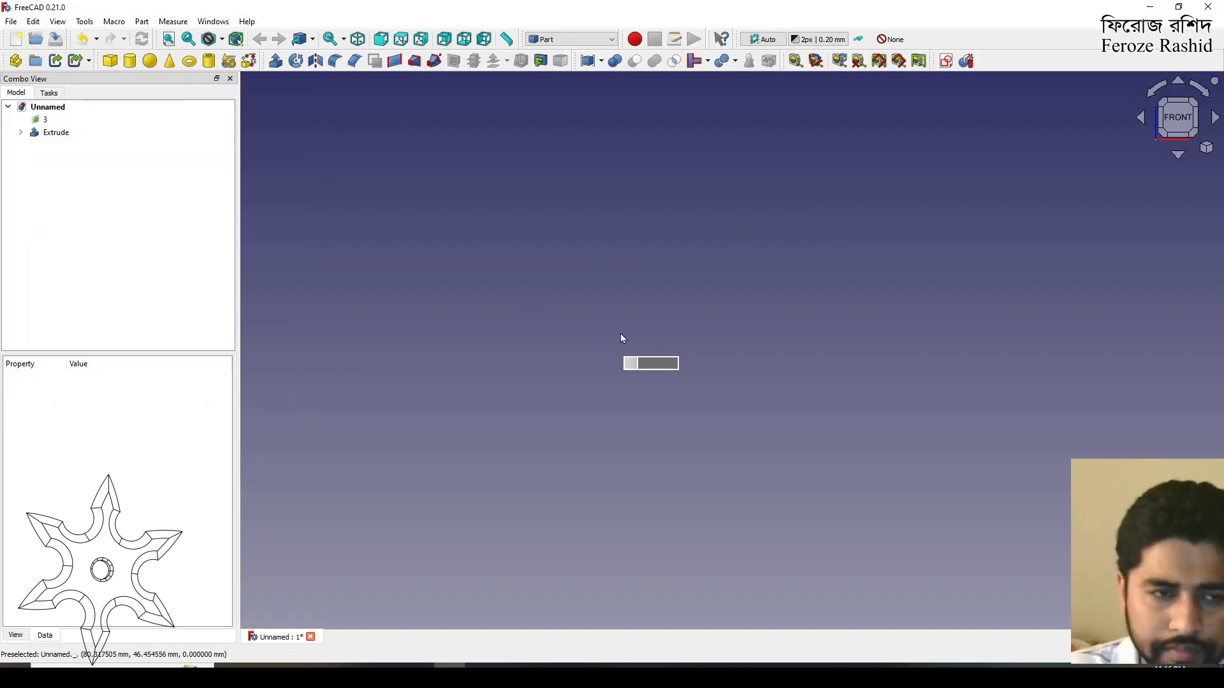
{"action": "left_click", "coordinate": [946, 60]}
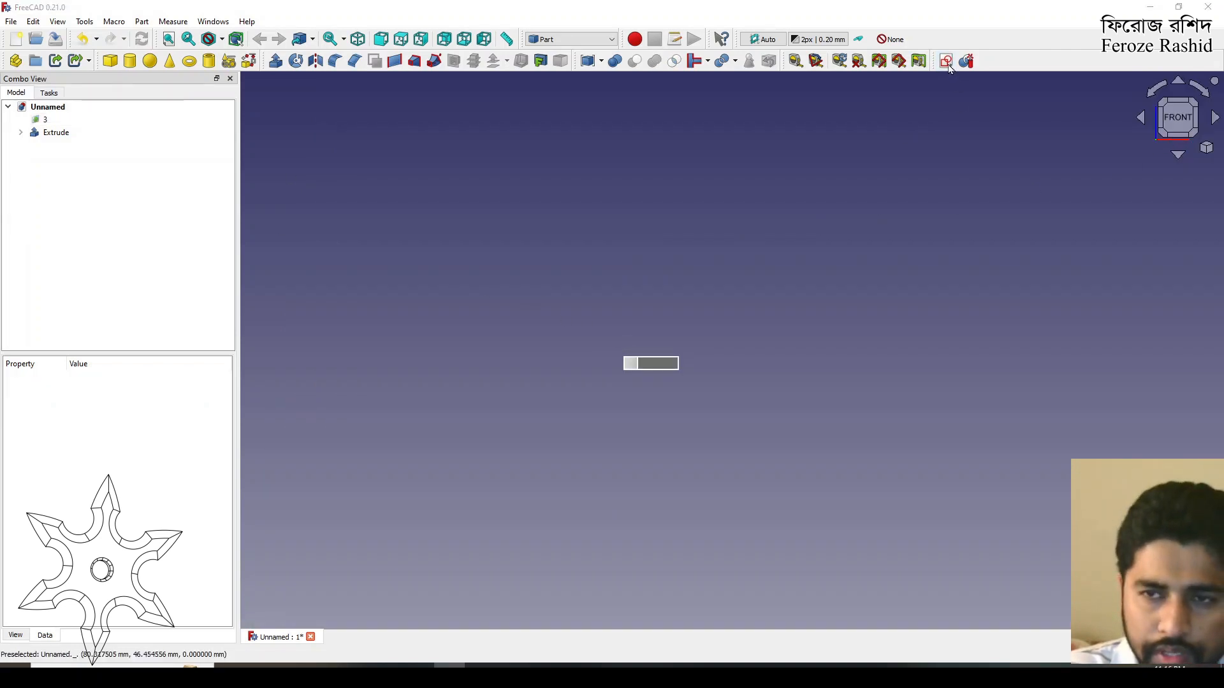
{"action": "left_click", "coordinate": [600, 320]}
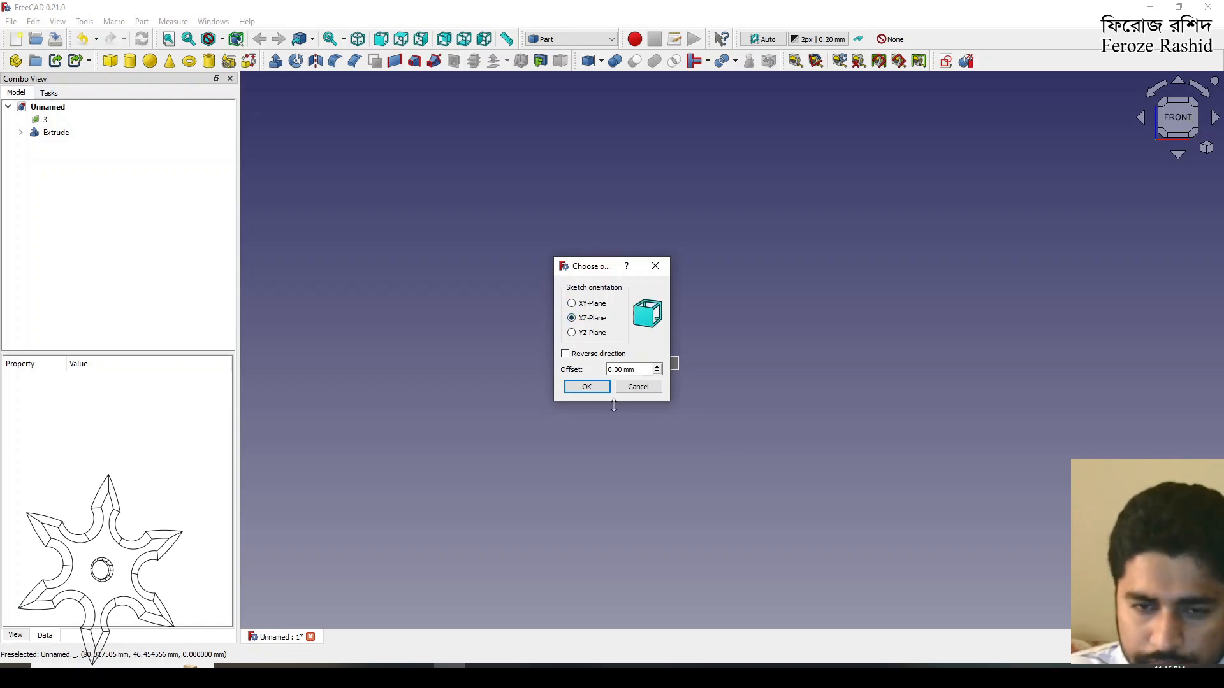
{"action": "left_click", "coordinate": [587, 386]}
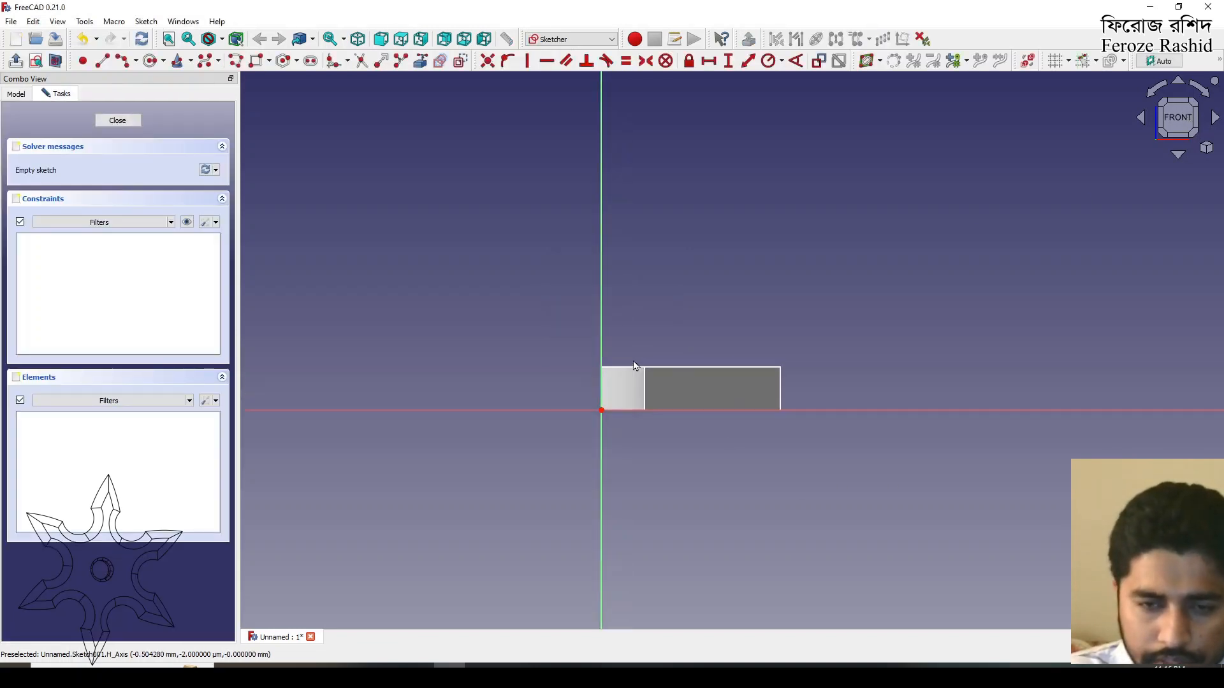
{"action": "scroll", "coordinate": [503, 296], "scroll_direction": "down", "scroll_amount": 2}
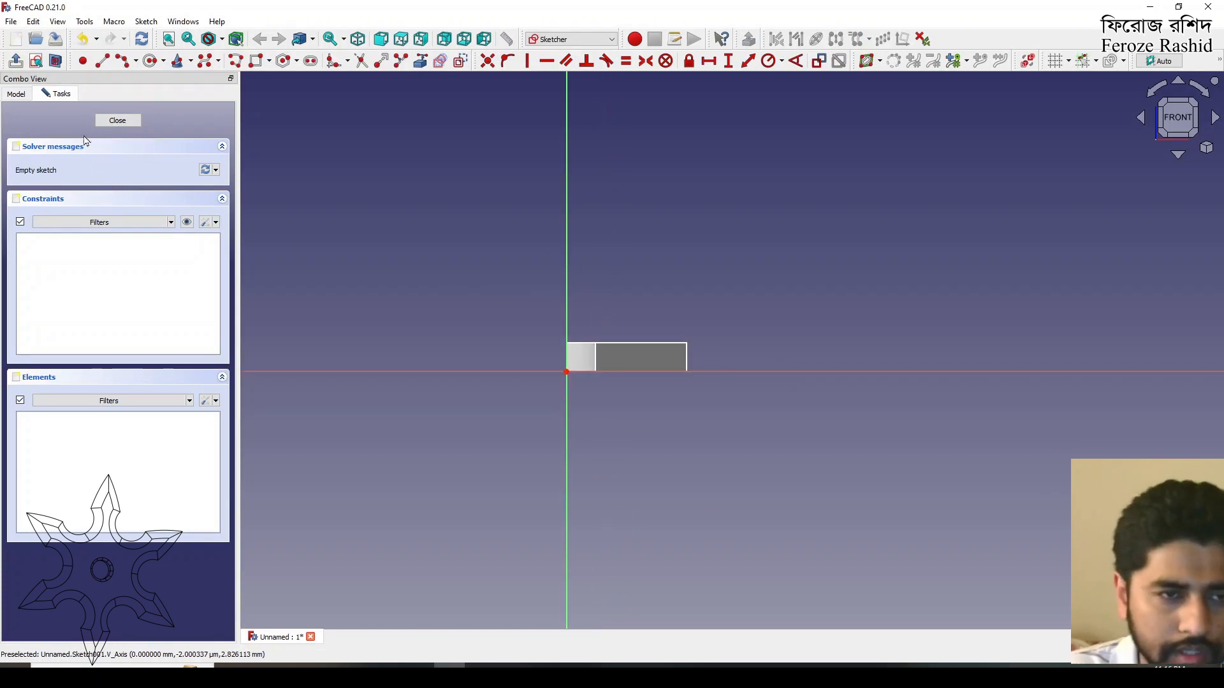
Step: Close the empty XZ-plane sketch and check the bevel angle and thickness in the reference drawing's side view
{"action": "left_click", "coordinate": [27, 97]}
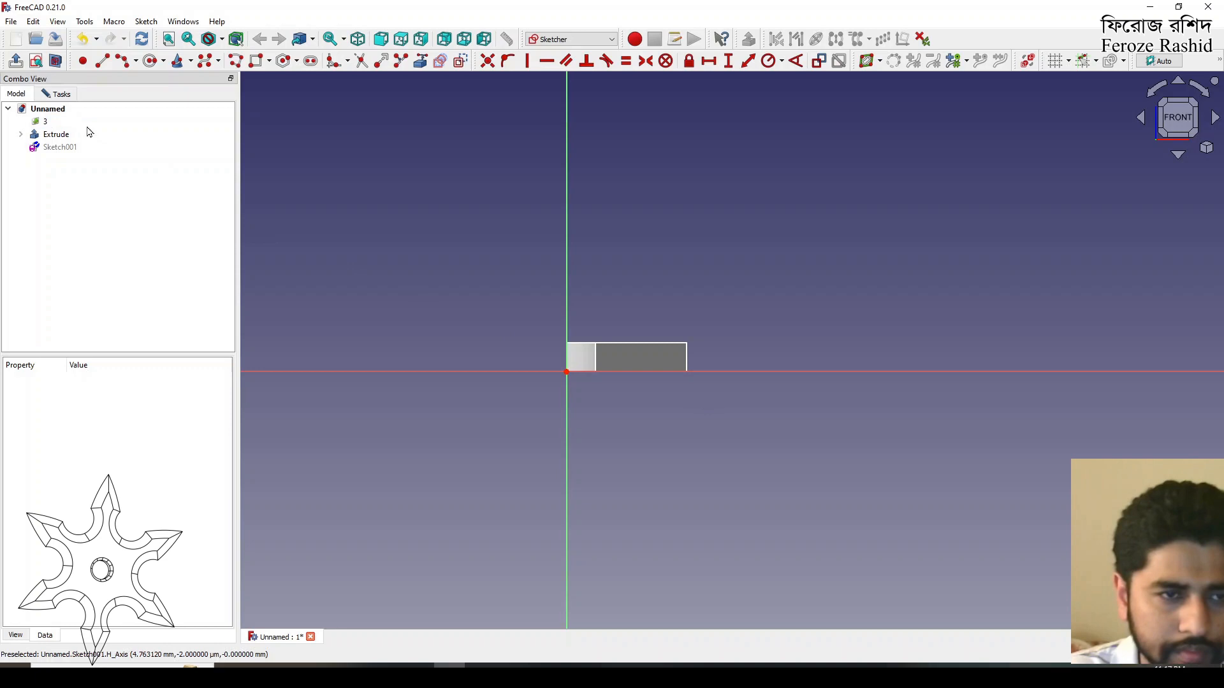
{"action": "left_click", "coordinate": [63, 95]}
{"action": "left_click", "coordinate": [115, 120]}
{"action": "middle_click_drag", "start_coordinate": [641, 344], "coordinate": [631, 410]}
{"action": "left_click", "coordinate": [630, 405]}
{"action": "scroll", "coordinate": [728, 293], "scroll_direction": "down", "scroll_amount": 3}
{"action": "scroll", "coordinate": [783, 433], "scroll_direction": "up", "scroll_amount": 4}
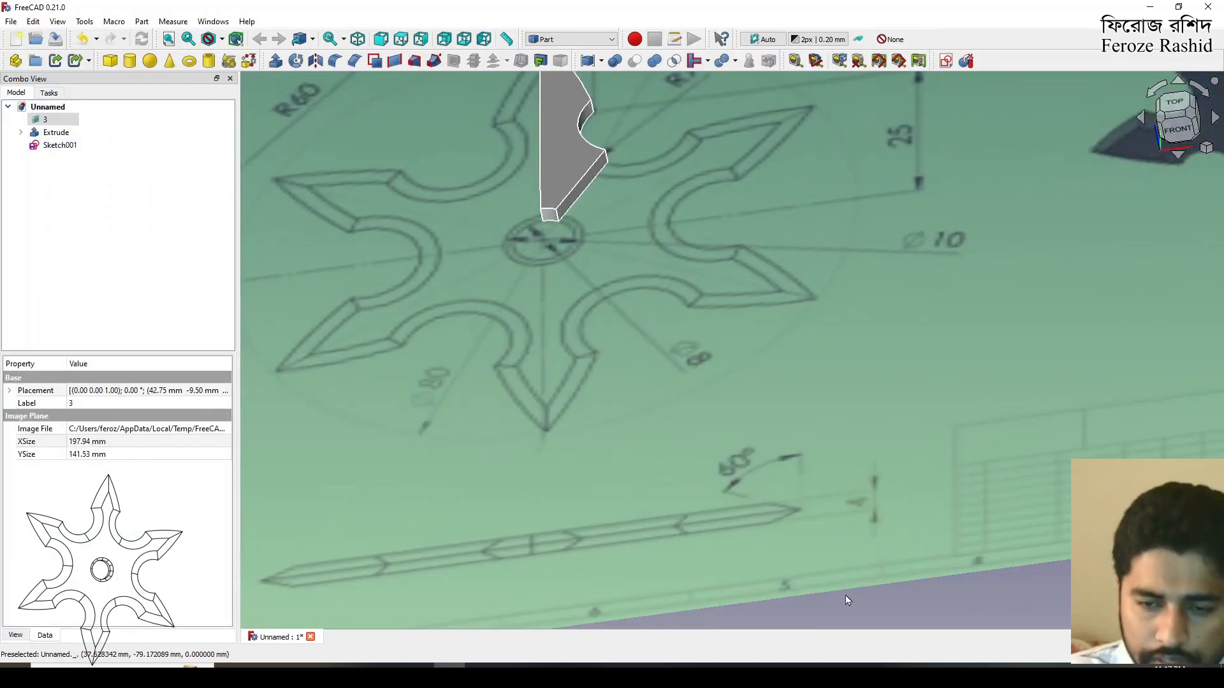
{"action": "left_click", "coordinate": [878, 594]}
{"action": "scroll", "coordinate": [791, 510], "scroll_direction": "up", "scroll_amount": 3}
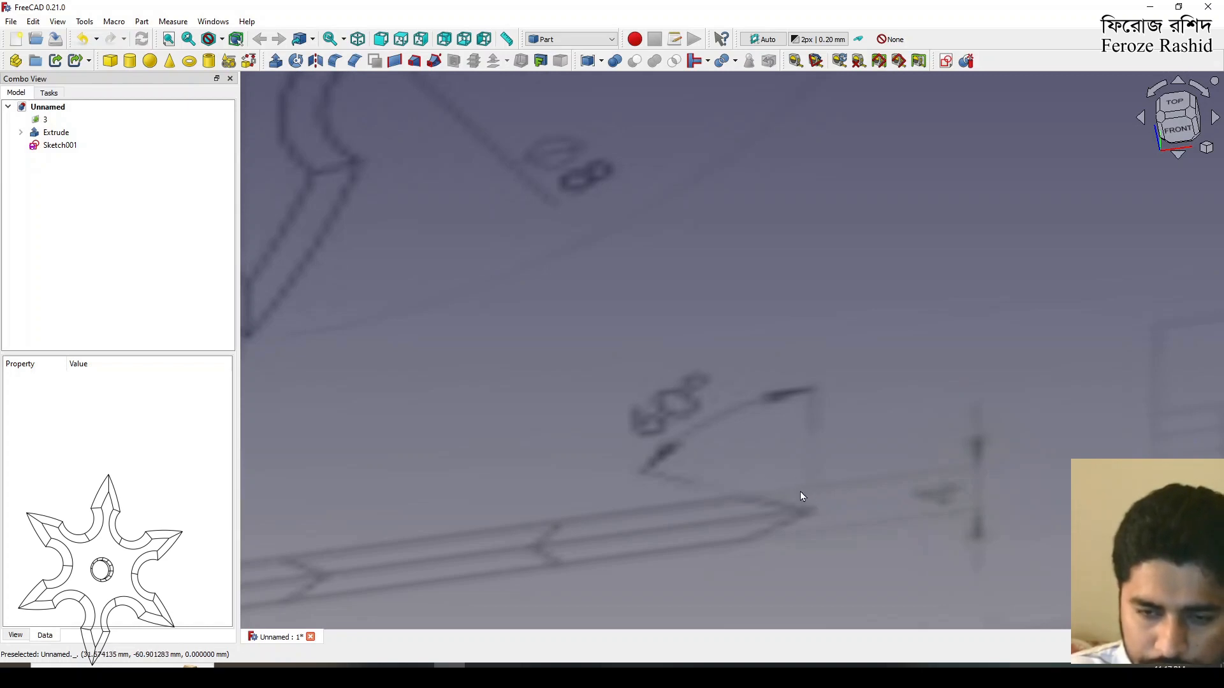
Step: Reopen the XZ-plane sketch and draw a closed triangle from the origin with a horizontal upper side about 1.1 mm long ending on the vertical axis
{"action": "double_click", "coordinate": [60, 145]}
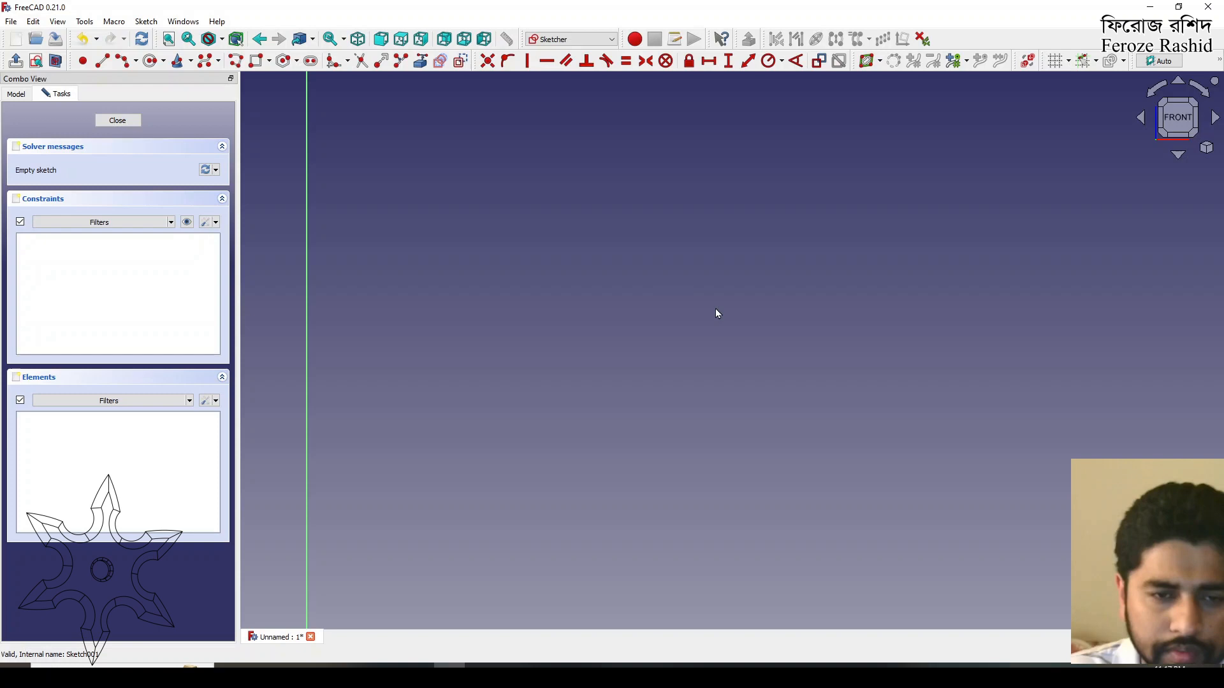
{"action": "scroll", "coordinate": [694, 221], "scroll_direction": "up", "scroll_amount": 7}
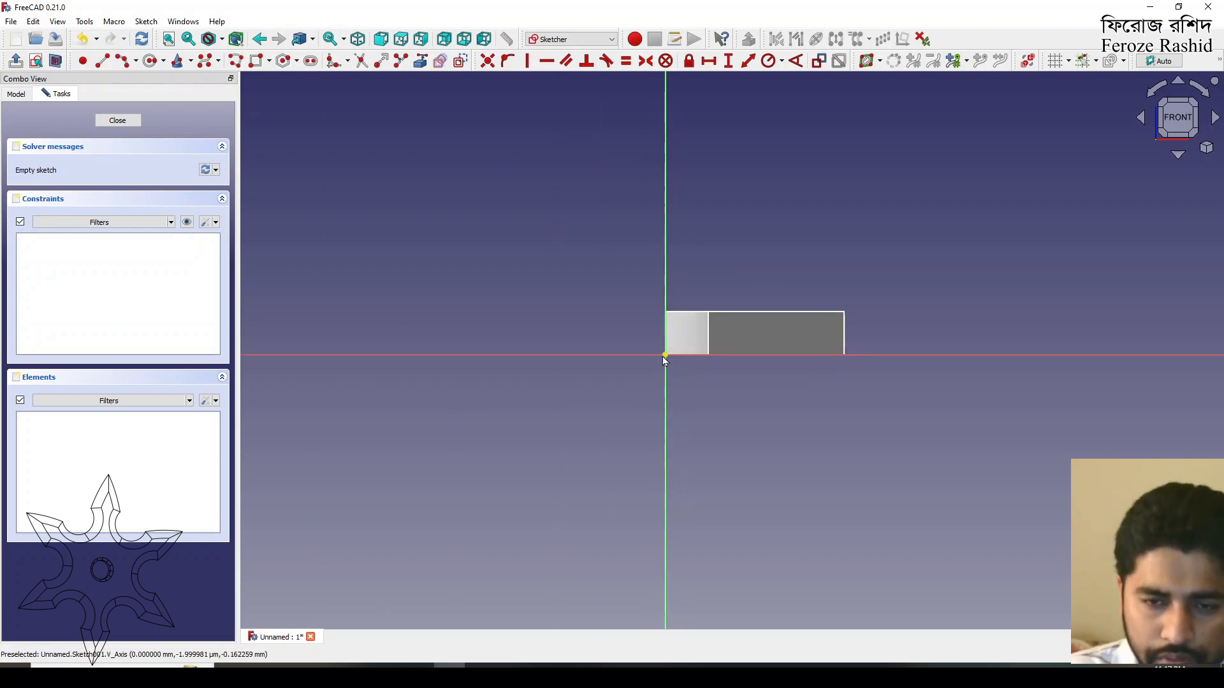
{"action": "scroll", "coordinate": [660, 350], "scroll_direction": "up", "scroll_amount": 2}
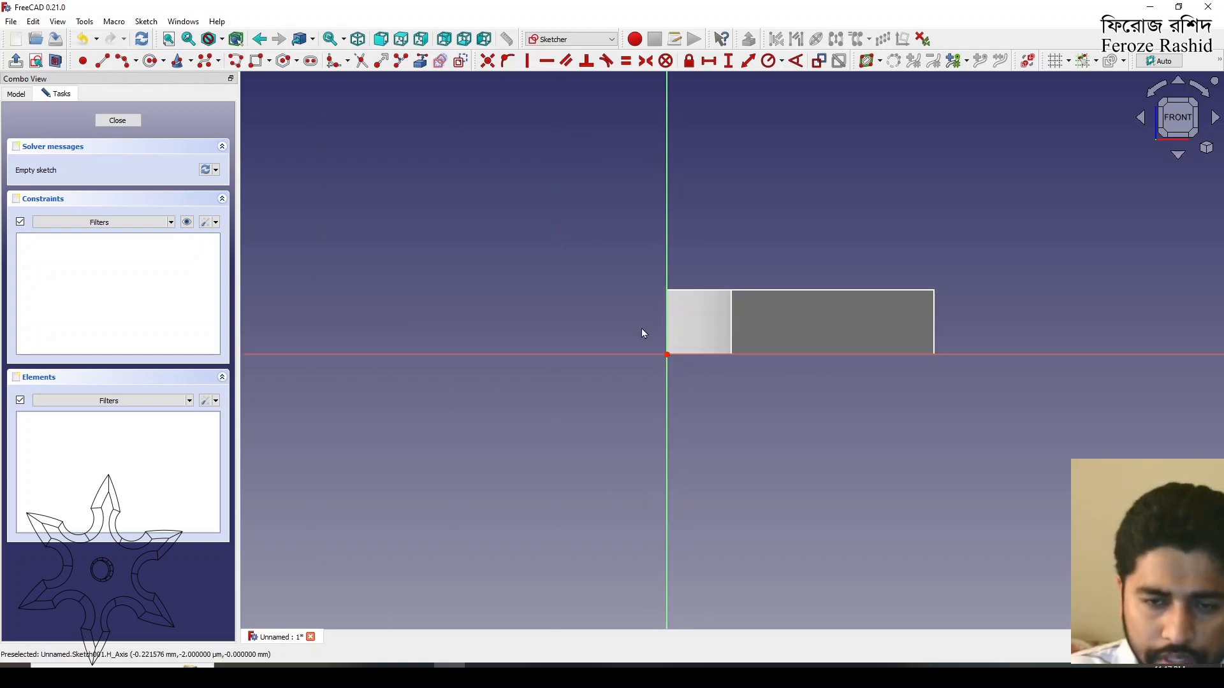
{"action": "left_click", "coordinate": [234, 65]}
{"action": "left_click", "coordinate": [667, 355]}
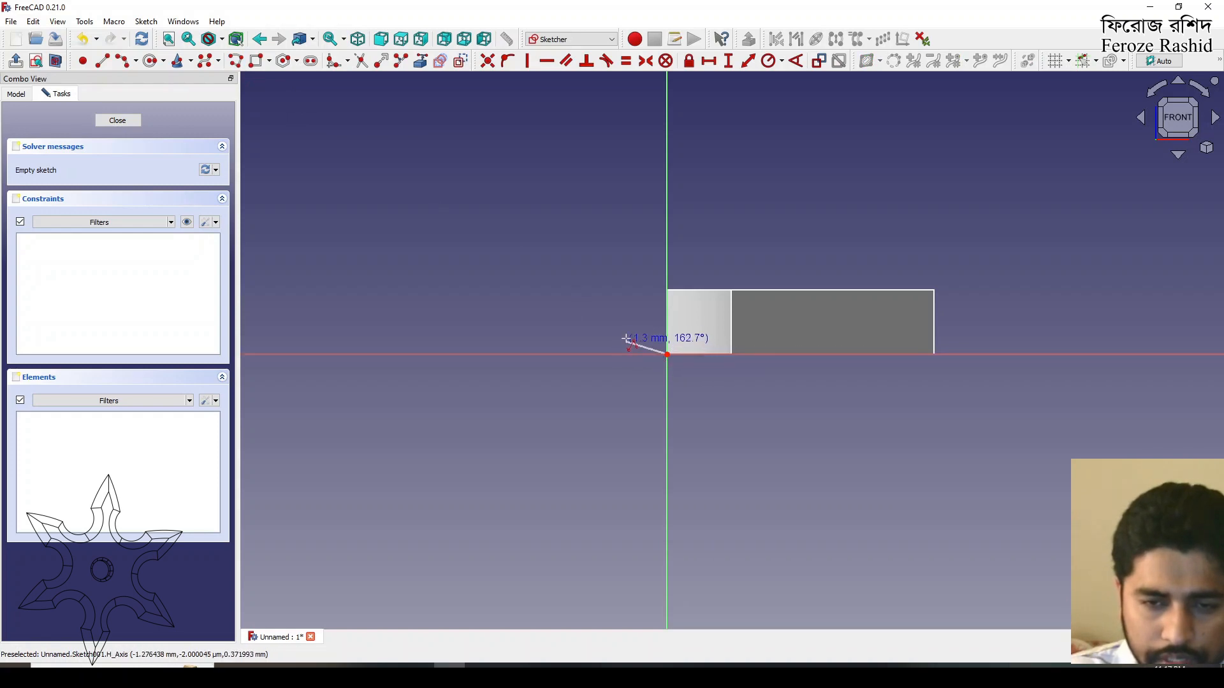
{"action": "left_click", "coordinate": [632, 327]}
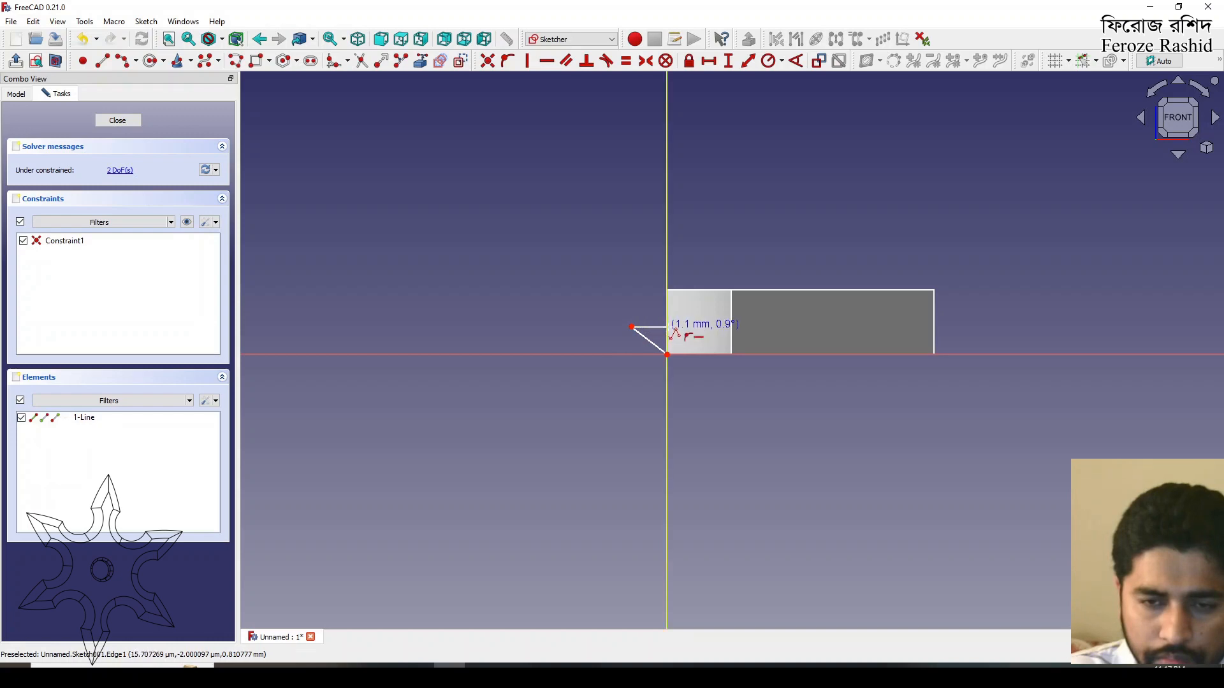
{"action": "left_click", "coordinate": [668, 327]}
{"action": "left_click", "coordinate": [667, 354]}
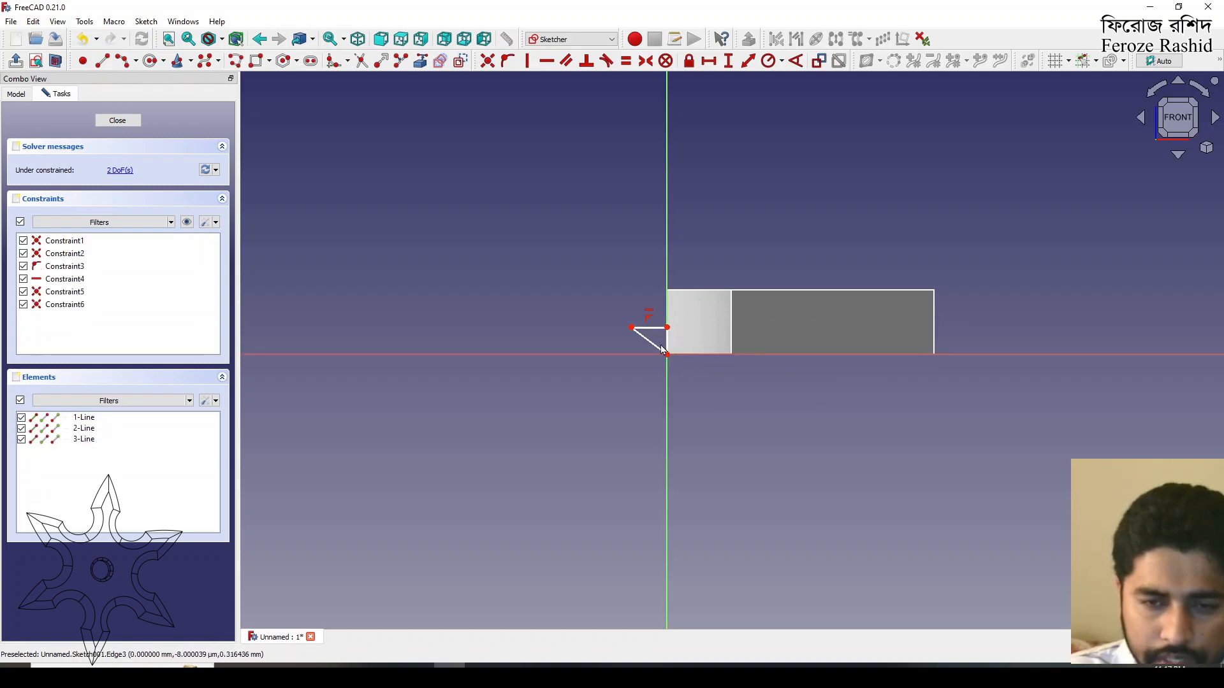
Step: Constrain the angle between the triangle's vertical side and its slanted side to 60°
{"action": "left_click_drag", "start_coordinate": [663, 351], "coordinate": [669, 350]}
{"action": "left_click", "coordinate": [668, 348]}
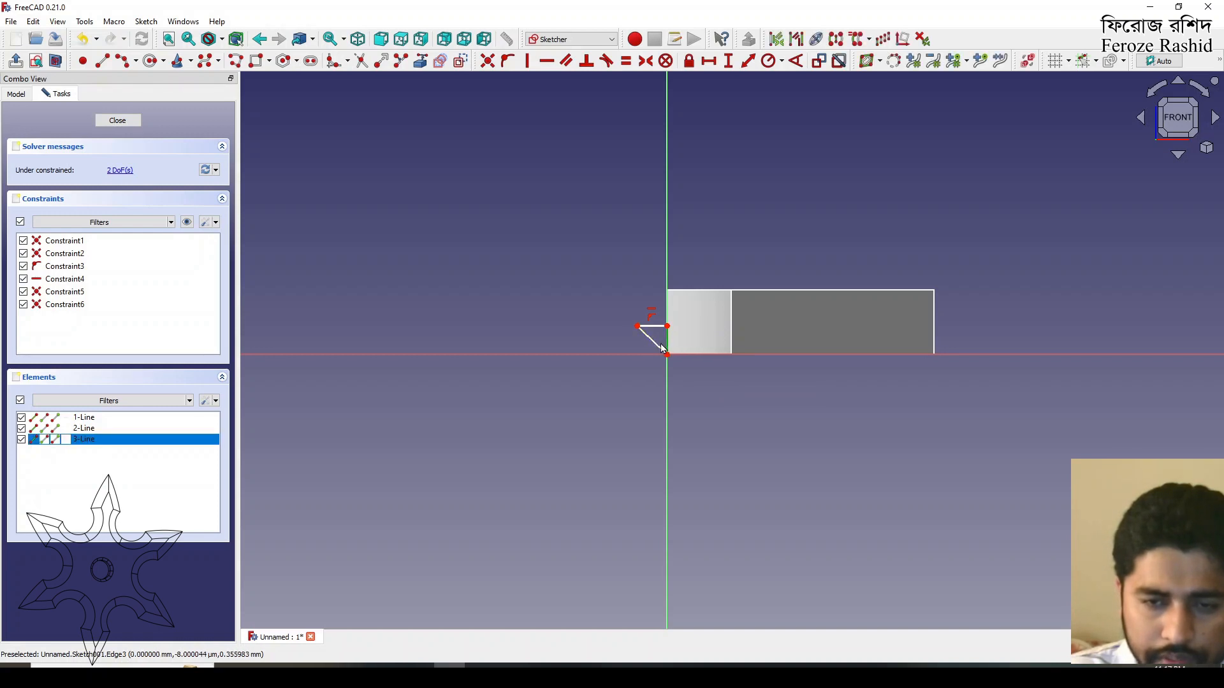
{"action": "left_click", "coordinate": [655, 342]}
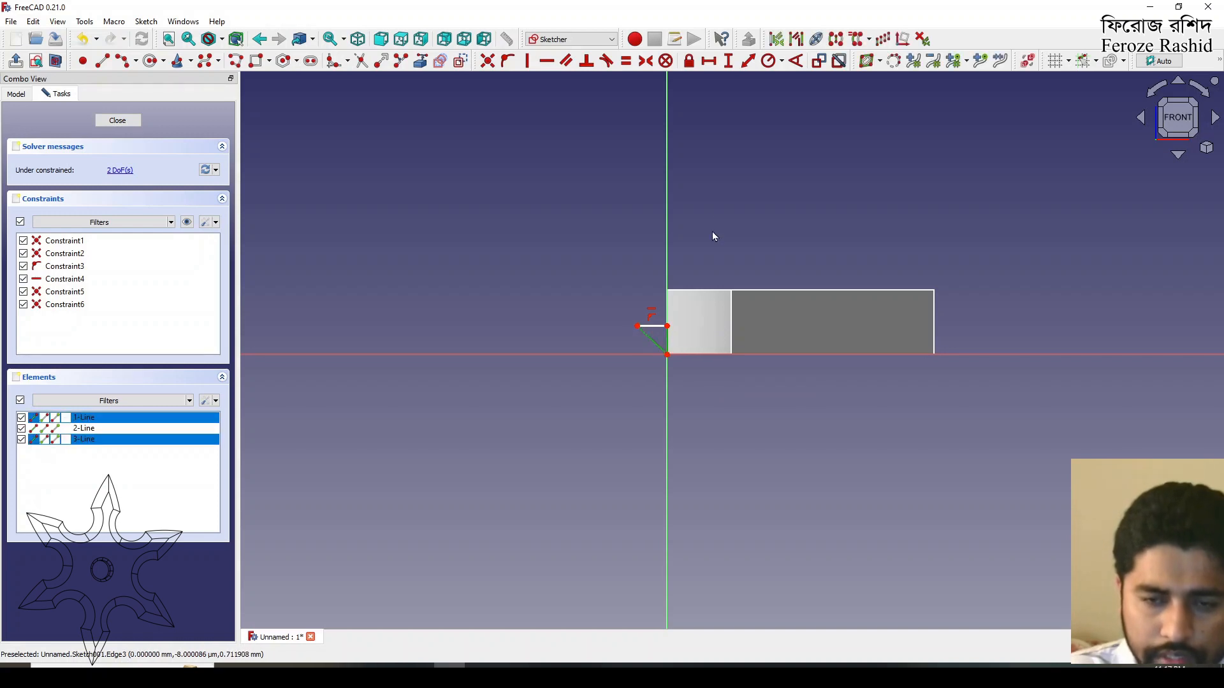
{"action": "left_click", "coordinate": [796, 61]}
{"action": "type", "text": "60"}
{"action": "key", "text": "Return"}
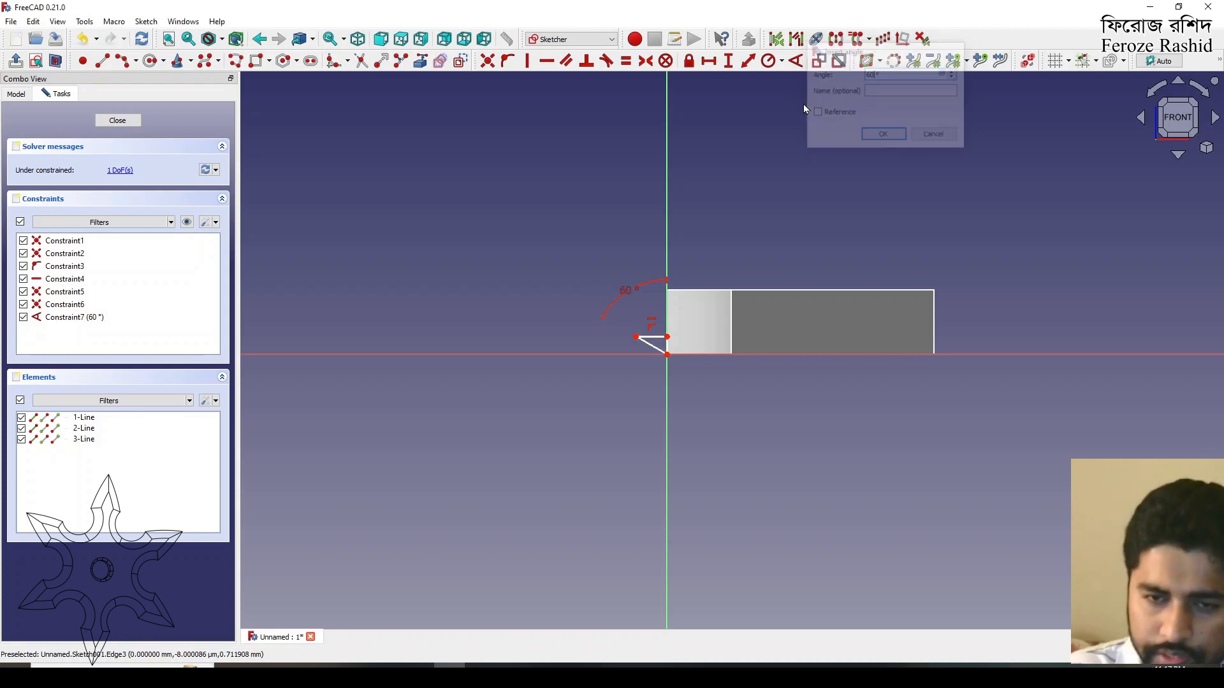
Step: Constrain the triangle's vertical side to a height of 2.5 mm and close the sketch
{"action": "scroll", "coordinate": [701, 290], "scroll_direction": "up", "scroll_amount": 4}
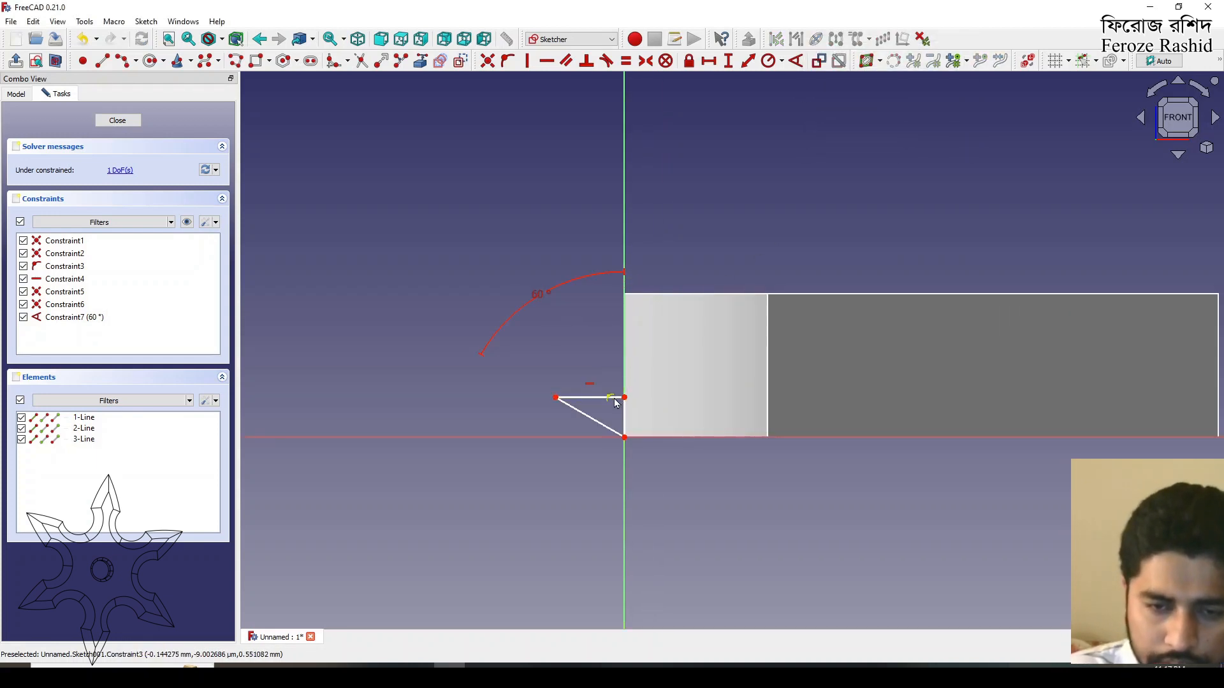
{"action": "left_click", "coordinate": [625, 414]}
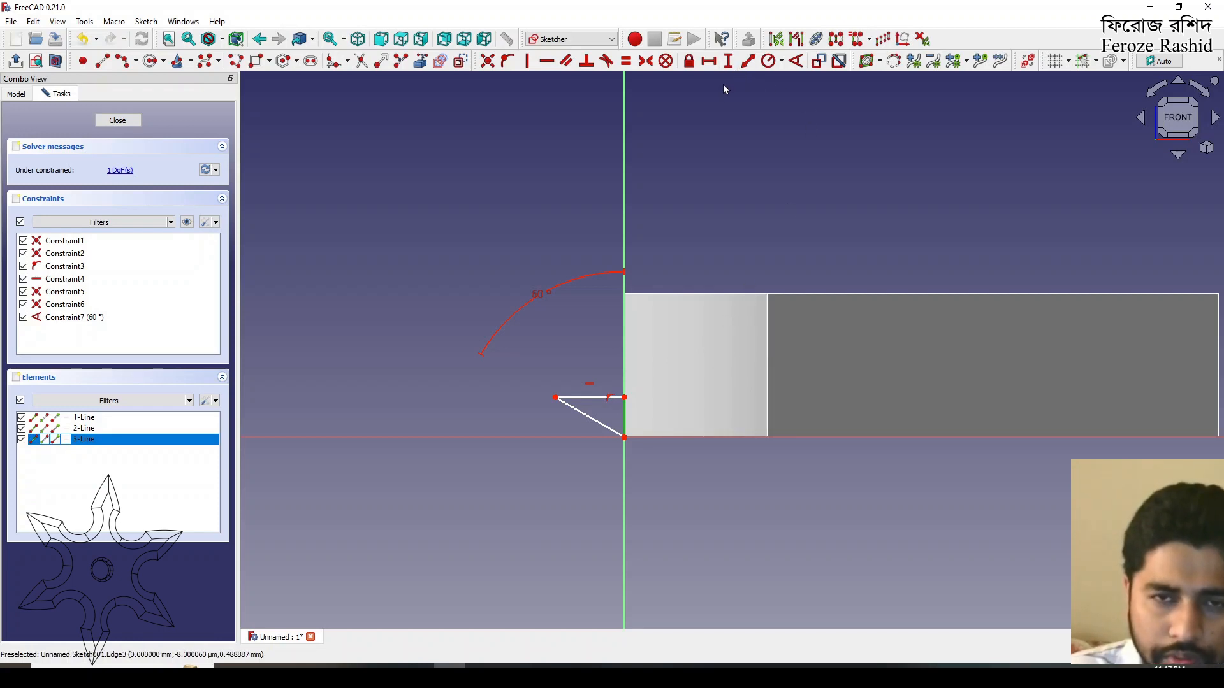
{"action": "left_click", "coordinate": [728, 61]}
{"action": "type", "text": "2.5"}
{"action": "key", "text": "Return"}
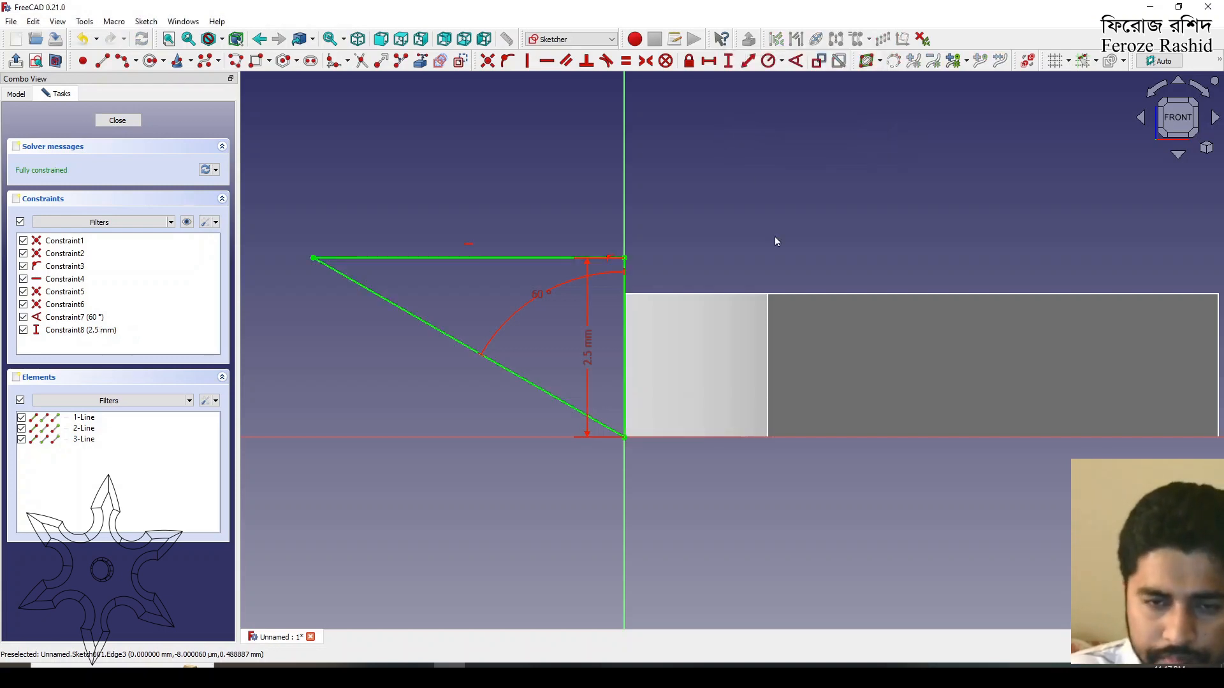
{"action": "scroll", "coordinate": [747, 415], "scroll_direction": "down", "scroll_amount": 4}
{"action": "left_click", "coordinate": [138, 121]}
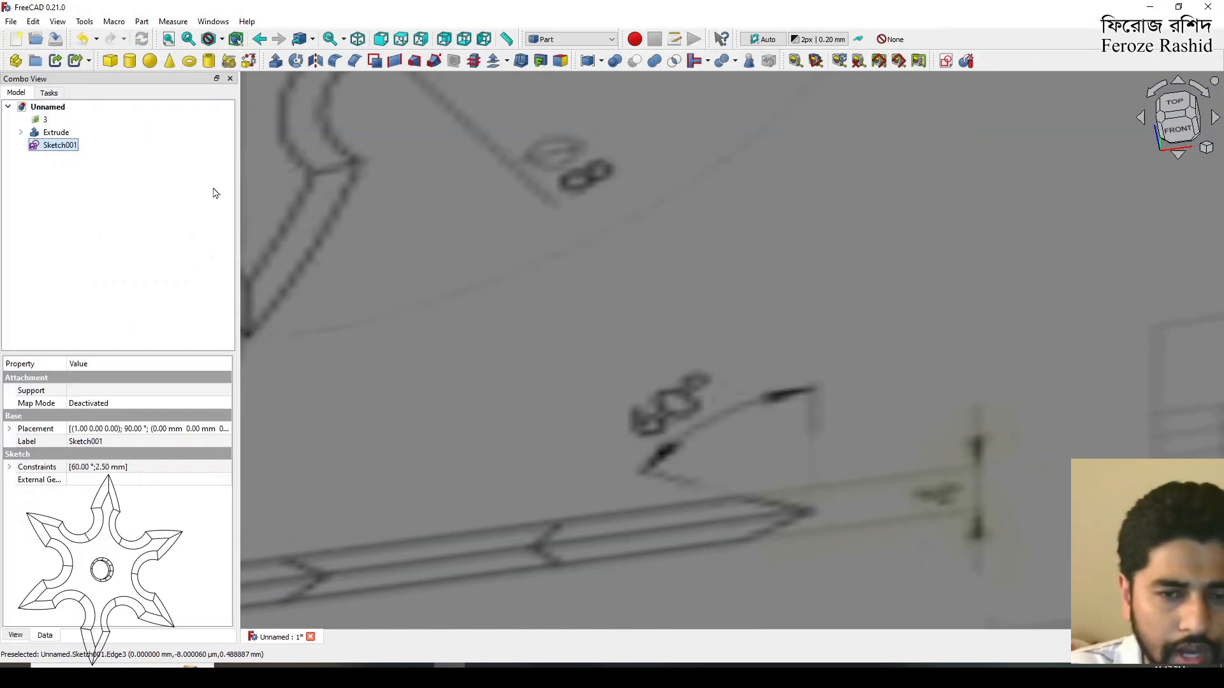
Step: Hide the extruded half-blade and show its base sketch alongside the triangular profile
{"action": "scroll", "coordinate": [514, 228], "scroll_direction": "up", "scroll_amount": 7}
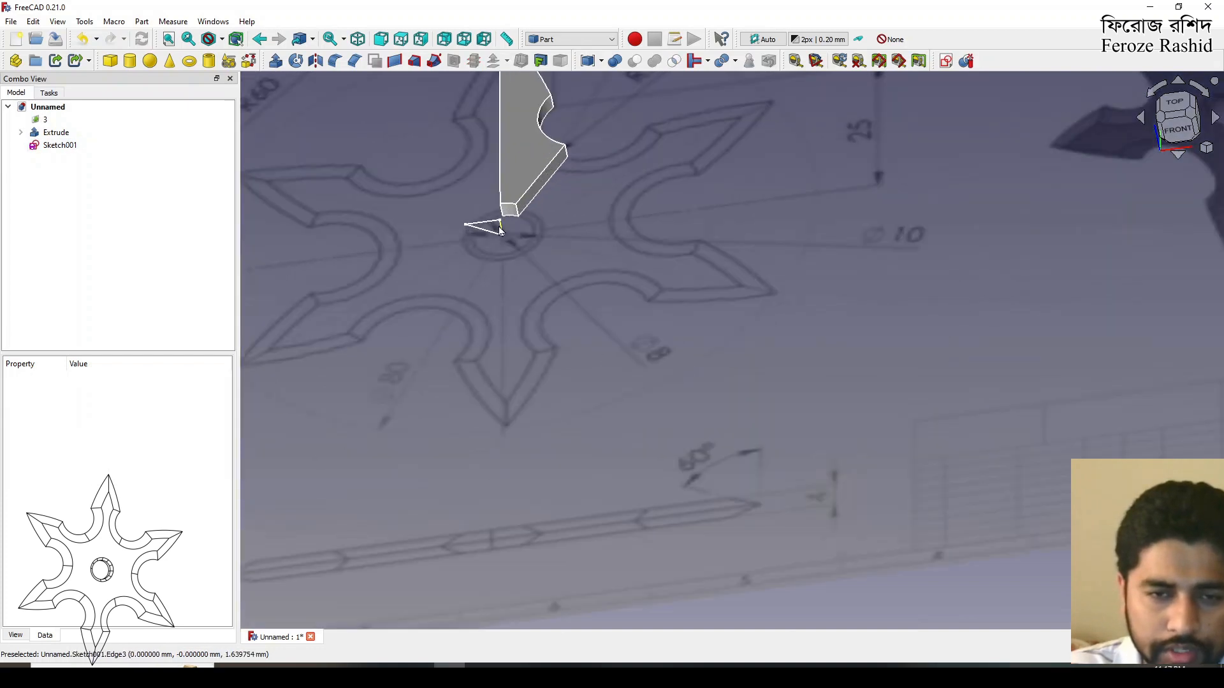
{"action": "middle_click_drag", "start_coordinate": [931, 404], "coordinate": [815, 450]}
{"action": "scroll", "coordinate": [817, 453], "scroll_direction": "down", "scroll_amount": 6}
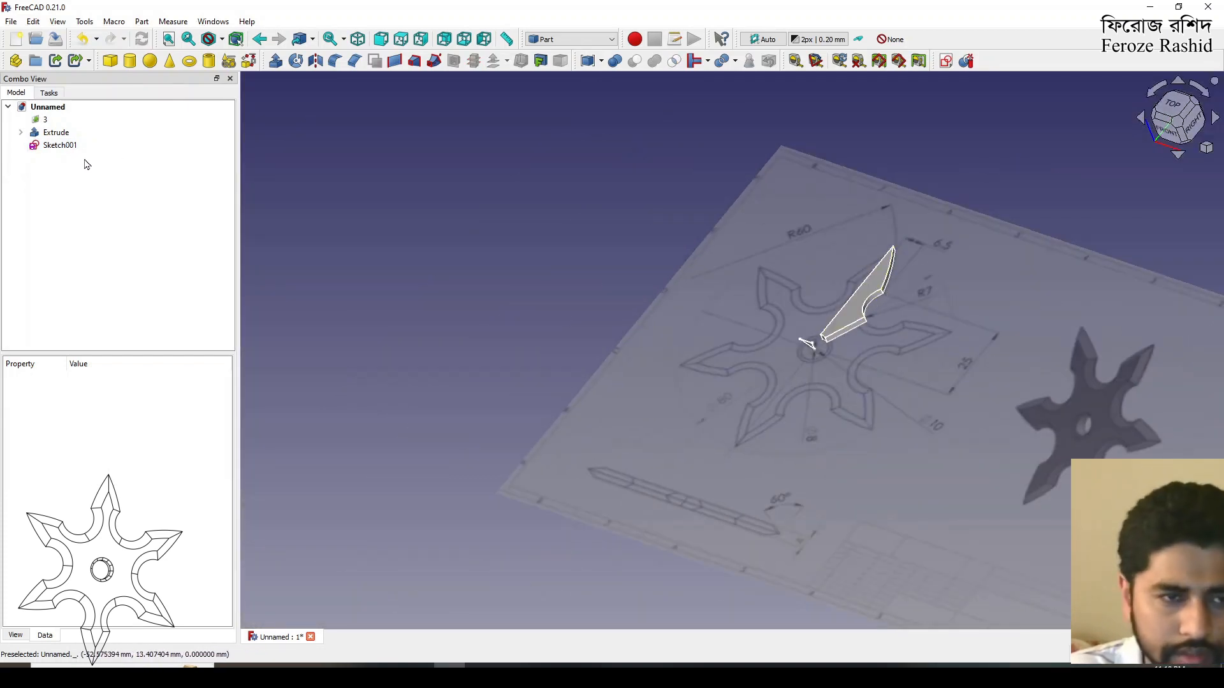
{"action": "left_click", "coordinate": [48, 133]}
{"action": "left_click", "coordinate": [20, 132]}
{"action": "left_click", "coordinate": [65, 146]}
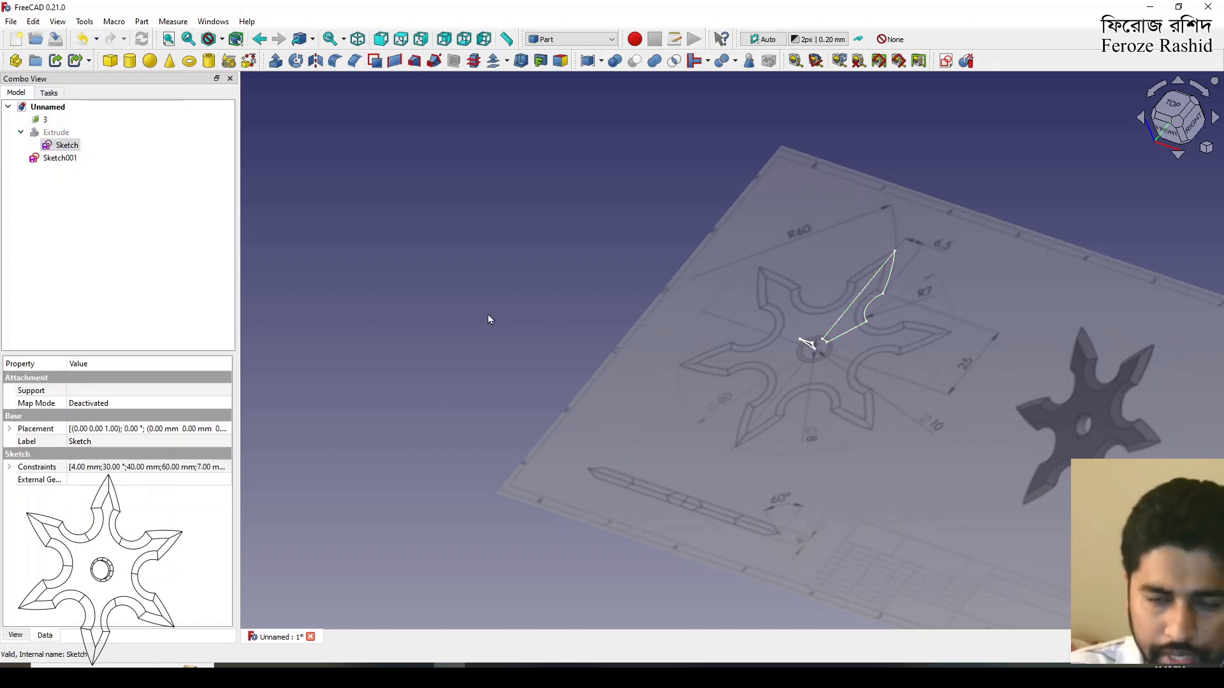
{"action": "left_click", "coordinate": [489, 320]}
{"action": "scroll", "coordinate": [852, 358], "scroll_direction": "up", "scroll_amount": 5}
{"action": "scroll", "coordinate": [778, 396], "scroll_direction": "down", "scroll_amount": 3}
{"action": "scroll", "coordinate": [811, 281], "scroll_direction": "up", "scroll_amount": 3}
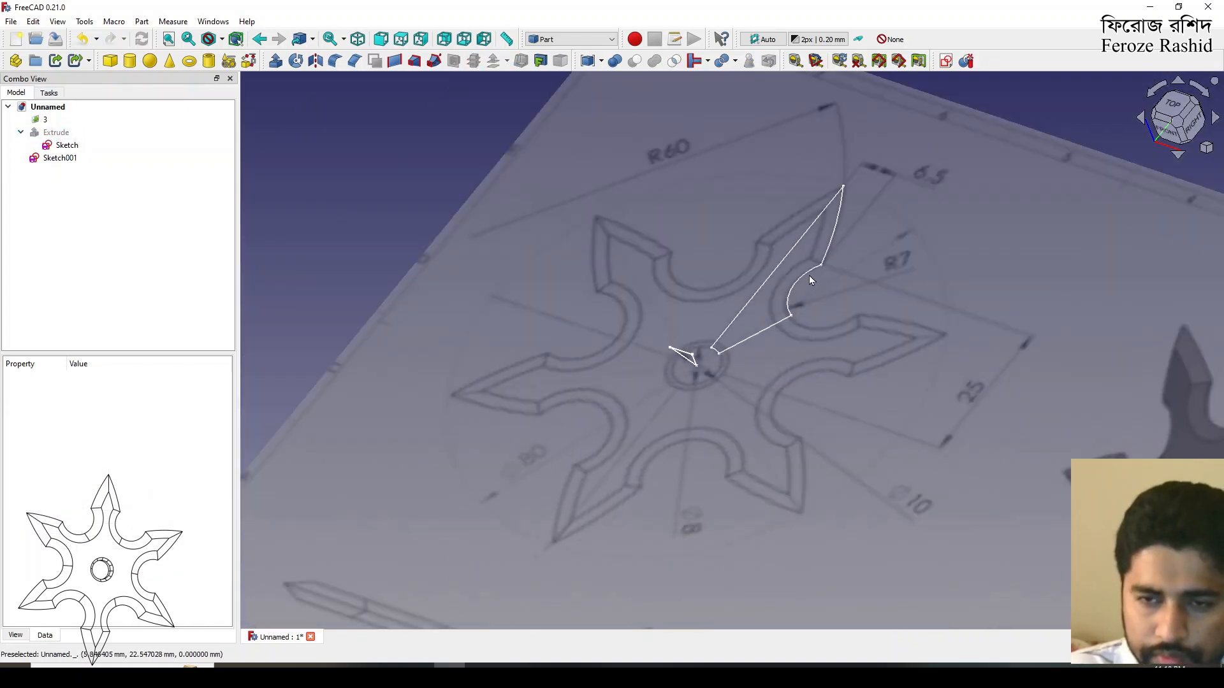
{"action": "scroll", "coordinate": [811, 281], "scroll_direction": "up", "scroll_amount": 1}
Step: Open the attachment settings of the triangular profile sketch and set the blade outline's lower straight edge as the first reference
{"action": "left_click", "coordinate": [668, 381]}
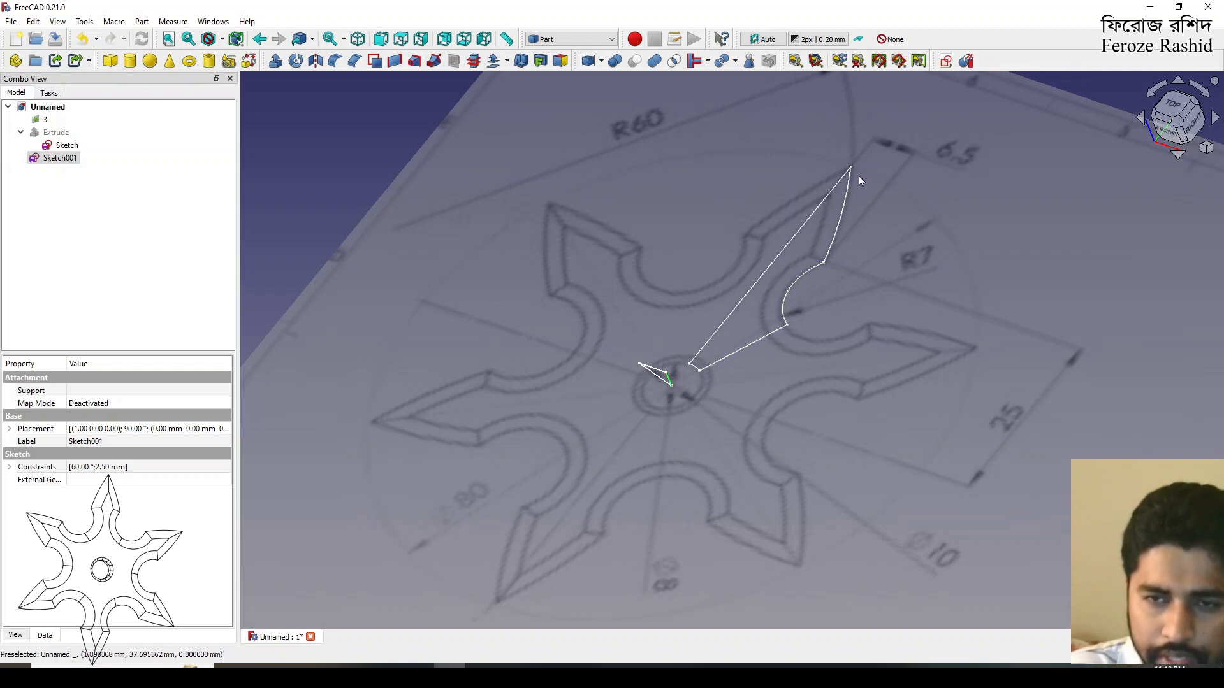
{"action": "left_click", "coordinate": [201, 398]}
{"action": "left_click", "coordinate": [227, 403]}
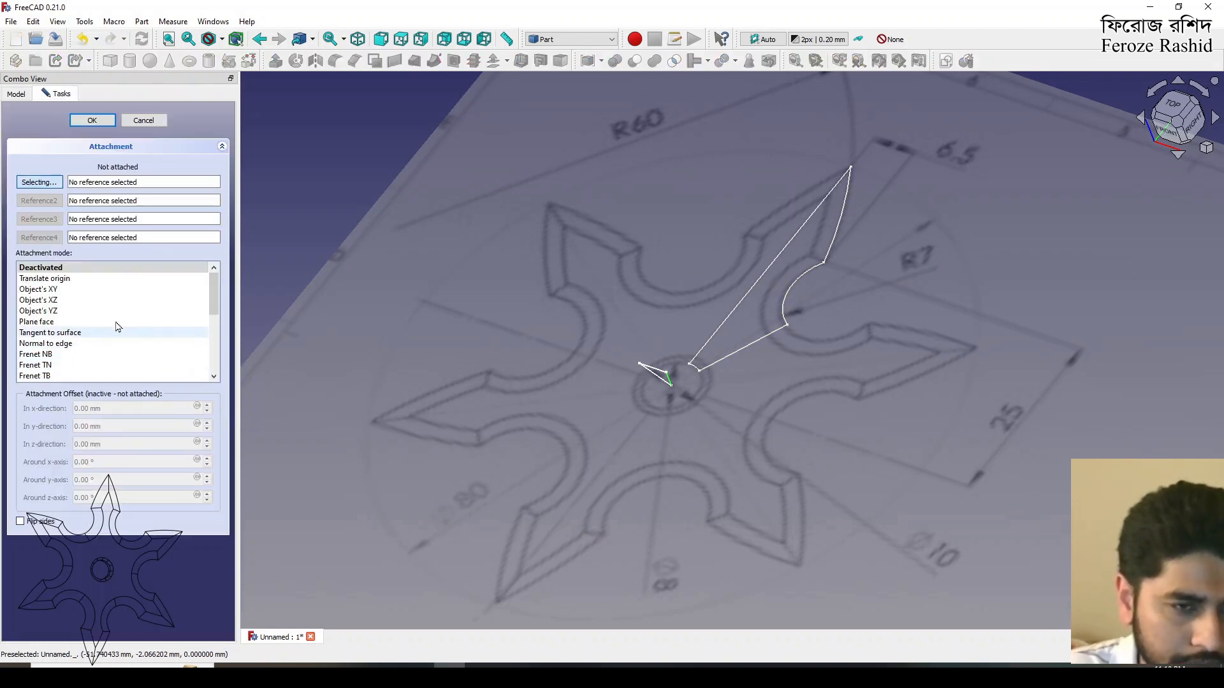
{"action": "left_click", "coordinate": [779, 333]}
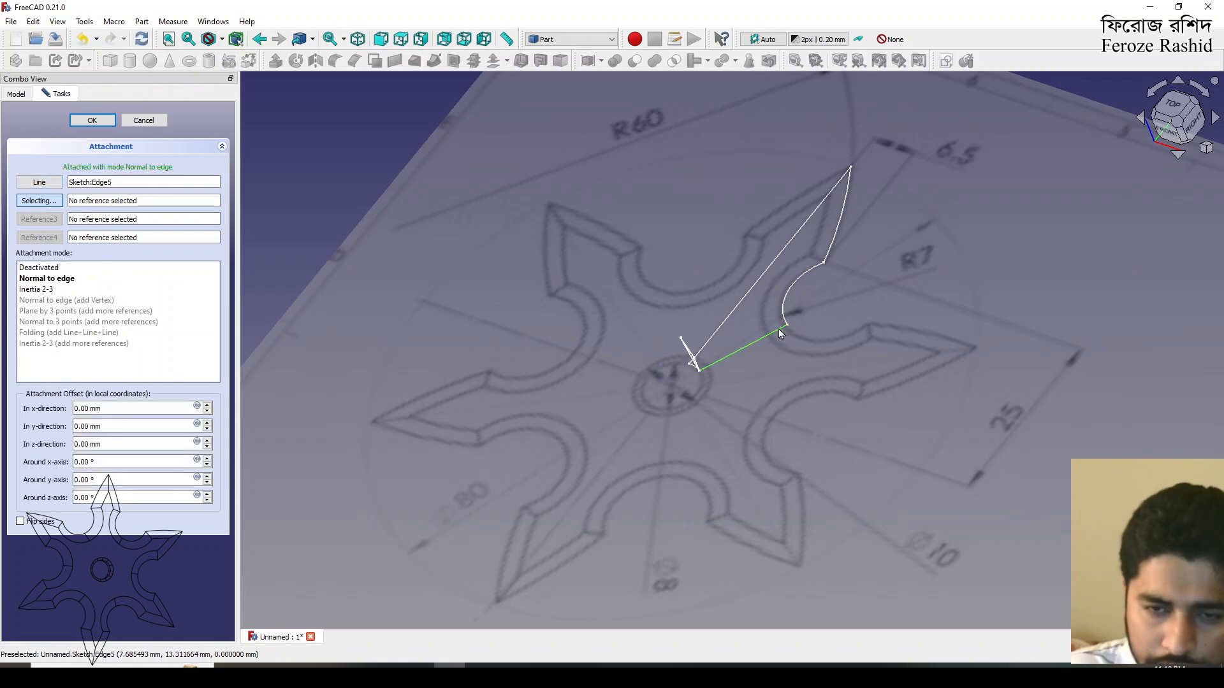
Step: Try to add the outline's corner vertex as a second attachment reference, restoring the lower straight edge as the first reference
{"action": "scroll", "coordinate": [787, 328], "scroll_direction": "up", "scroll_amount": 5}
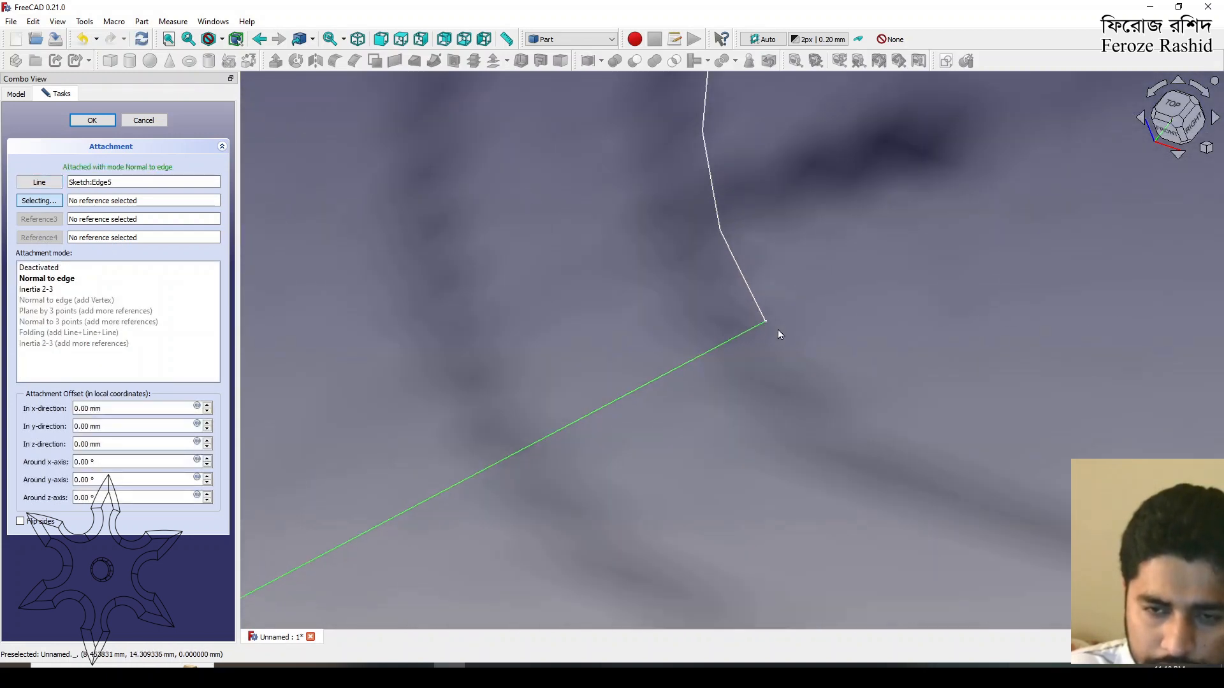
{"action": "left_click", "coordinate": [768, 322]}
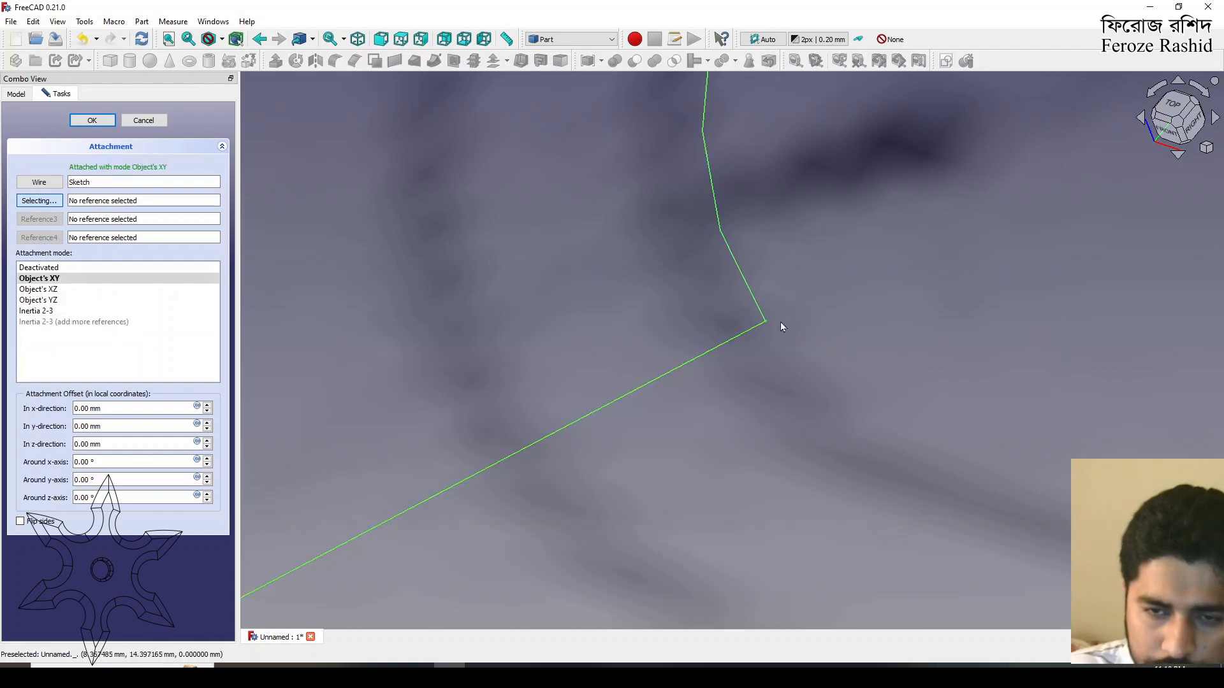
{"action": "scroll", "coordinate": [778, 322], "scroll_direction": "down", "scroll_amount": 5}
{"action": "left_click", "coordinate": [32, 184]}
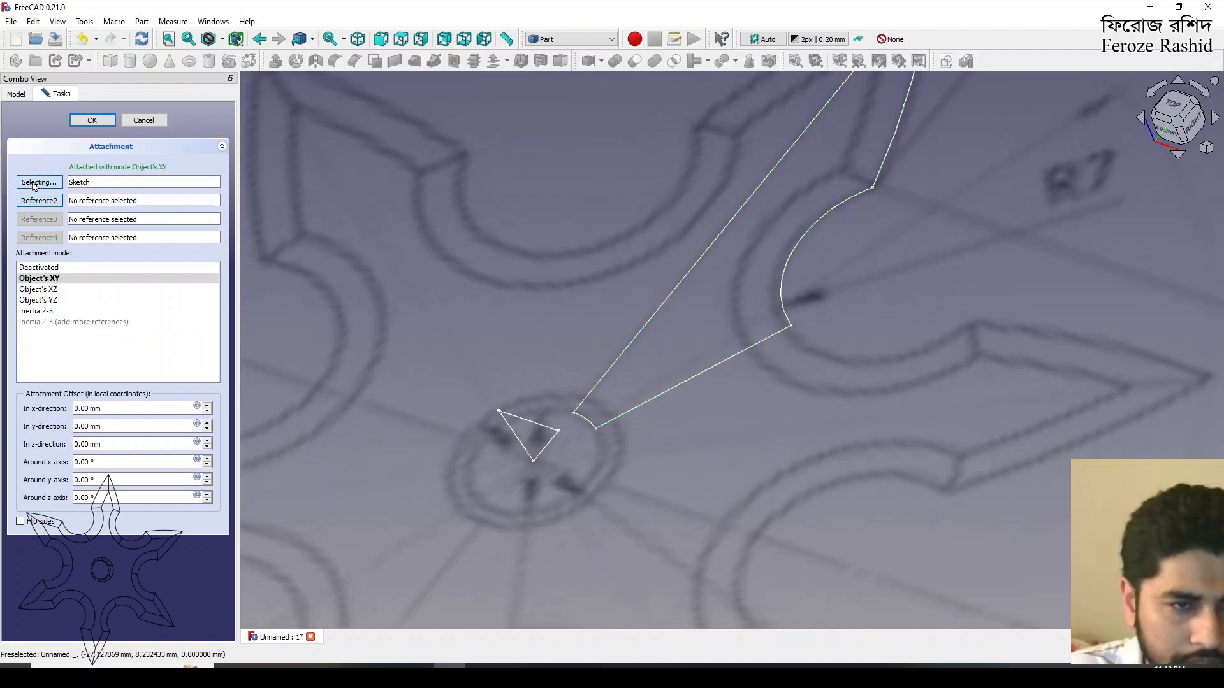
{"action": "left_click", "coordinate": [747, 348]}
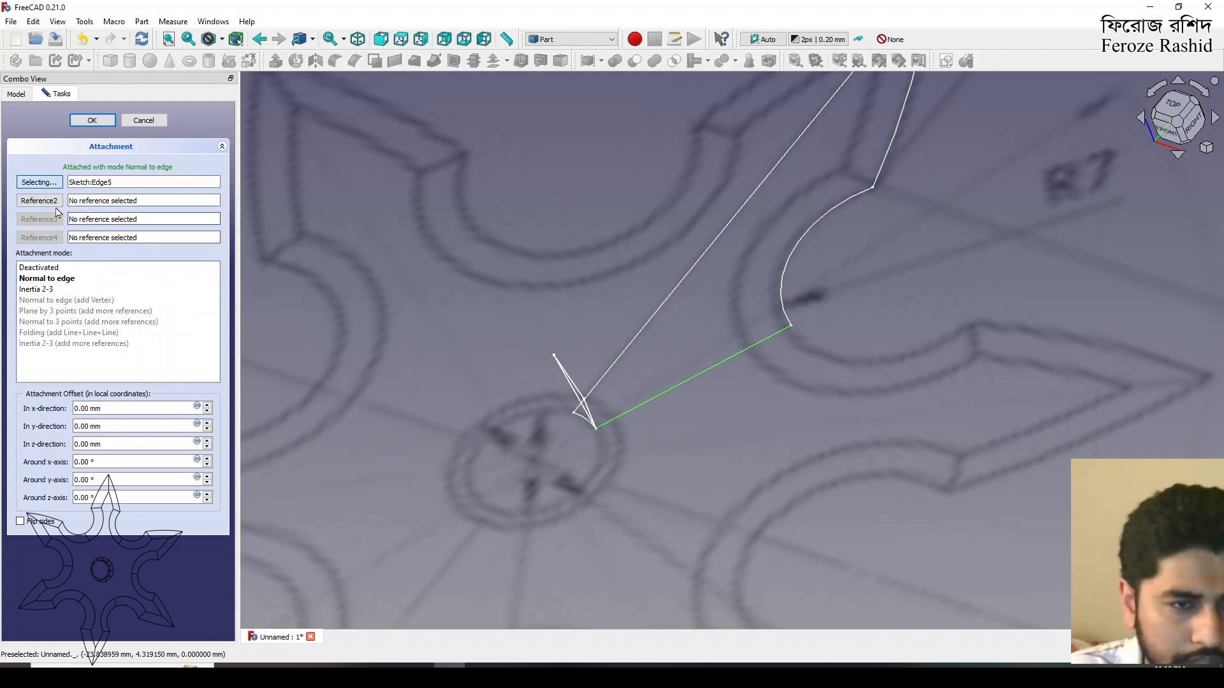
{"action": "scroll", "coordinate": [817, 337], "scroll_direction": "up", "scroll_amount": 6}
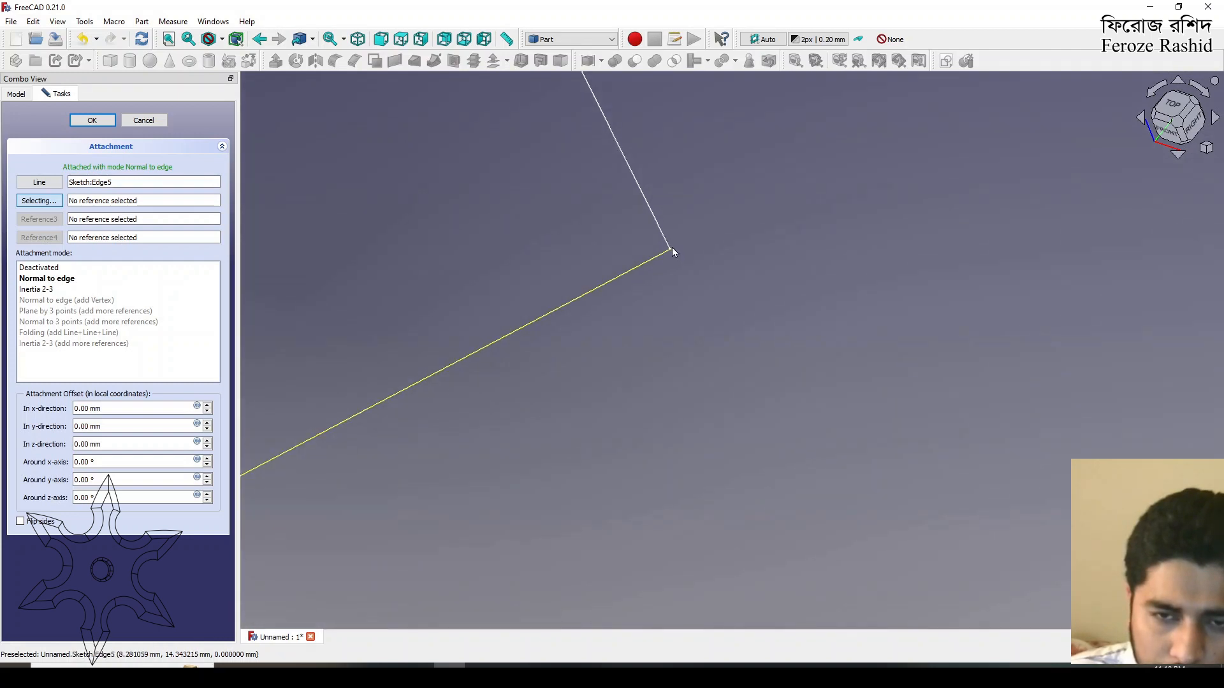
{"action": "scroll", "coordinate": [670, 250], "scroll_direction": "down", "scroll_amount": 8}
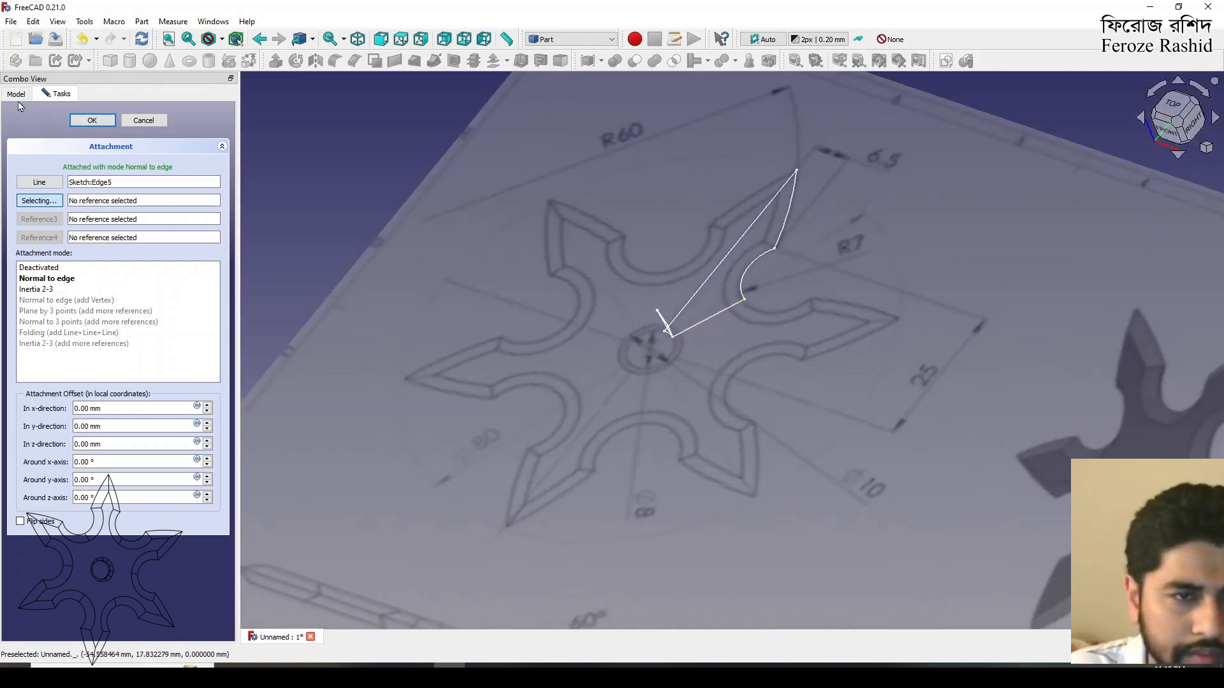
Step: Hide the reference drawing image 3 so only the sketches remain in view
{"action": "left_click", "coordinate": [92, 120]}
{"action": "left_click", "coordinate": [59, 122]}
{"action": "key", "text": "space"}
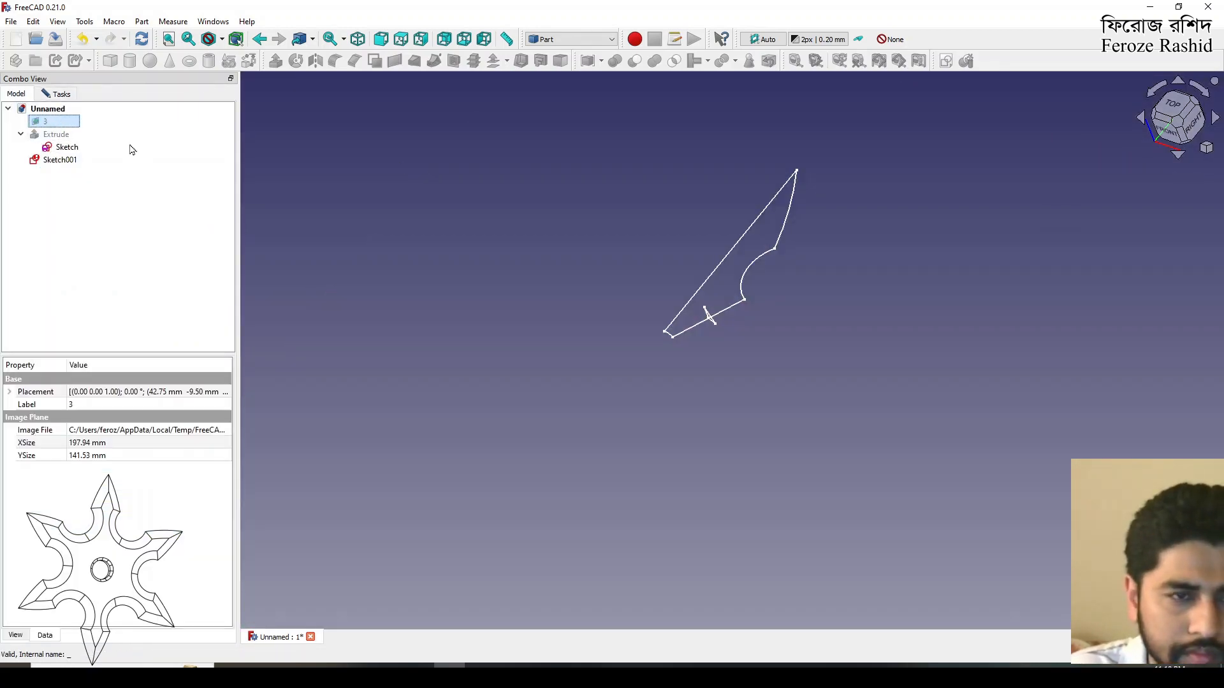
Step: Set the corner vertex between the lower straight edge and the arc as second reference and attach the profile with Normal to edge mode
{"action": "left_click", "coordinate": [59, 94]}
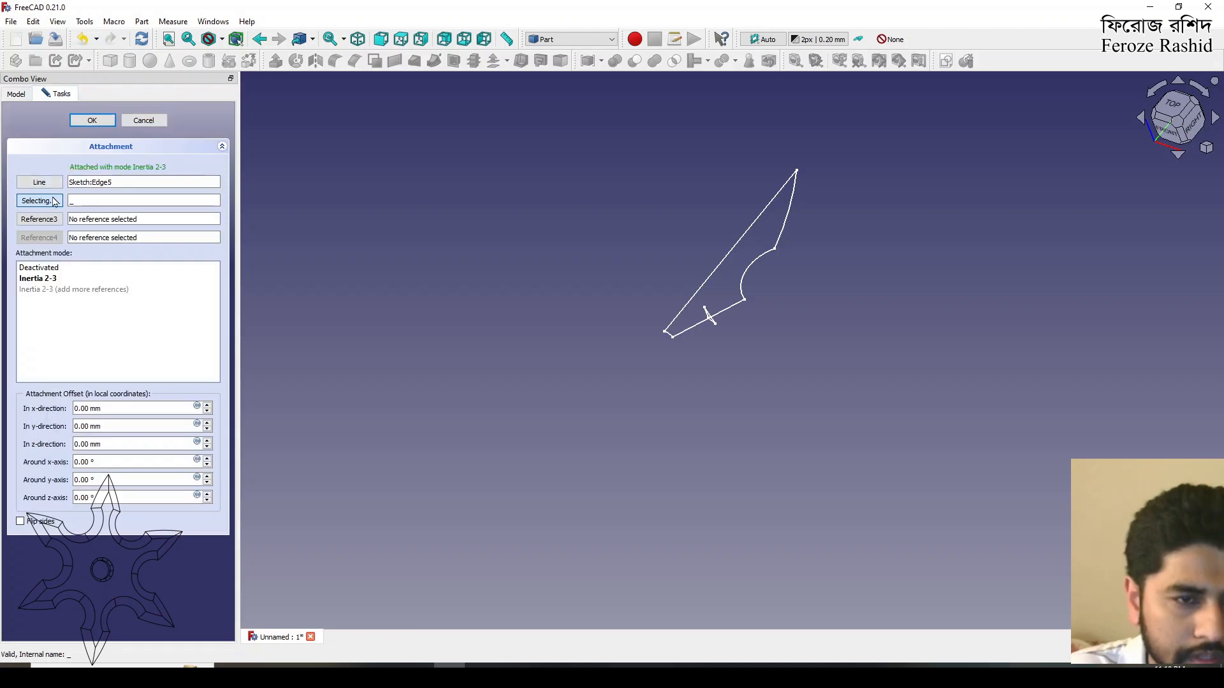
{"action": "scroll", "coordinate": [731, 267], "scroll_direction": "up", "scroll_amount": 6}
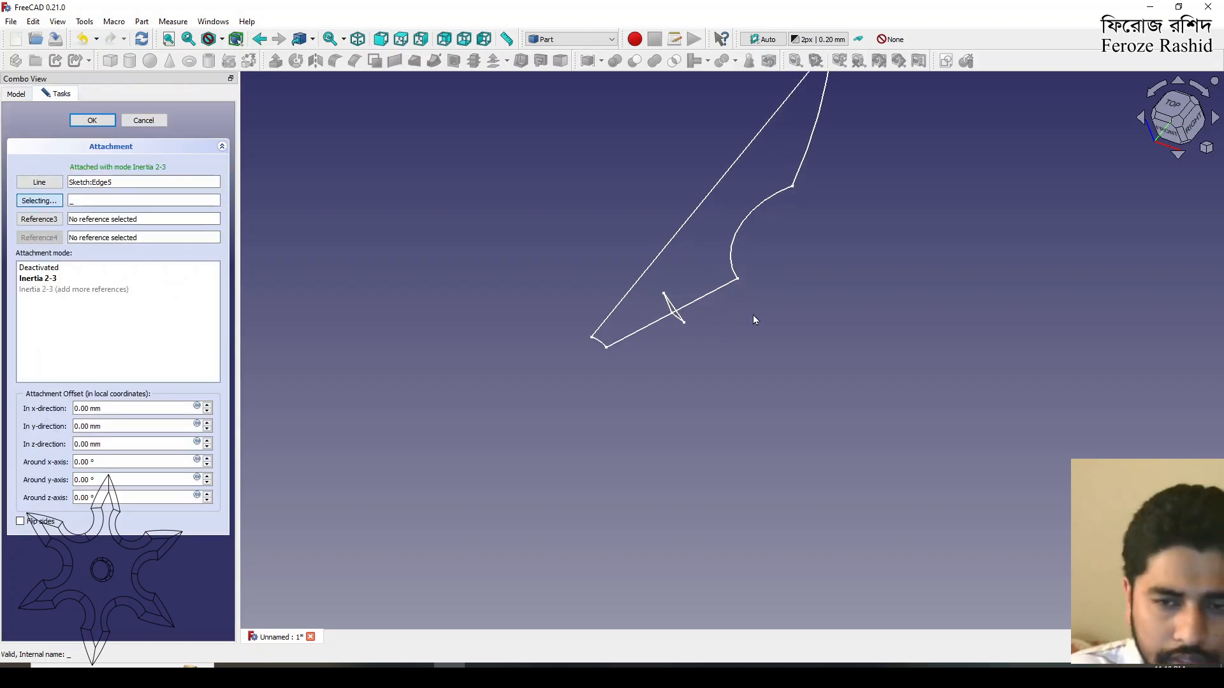
{"action": "scroll", "coordinate": [730, 266], "scroll_direction": "up", "scroll_amount": 3}
{"action": "scroll", "coordinate": [752, 269], "scroll_direction": "up", "scroll_amount": 3}
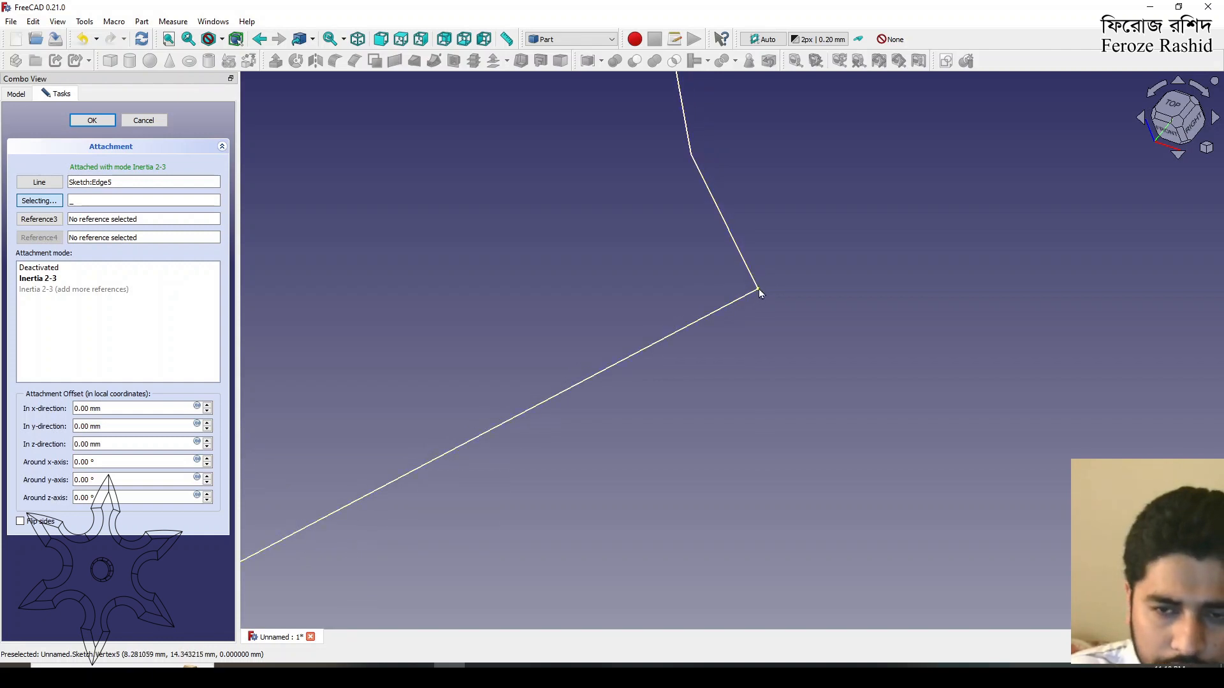
{"action": "left_click", "coordinate": [759, 290]}
{"action": "scroll", "coordinate": [769, 297], "scroll_direction": "down", "scroll_amount": 4}
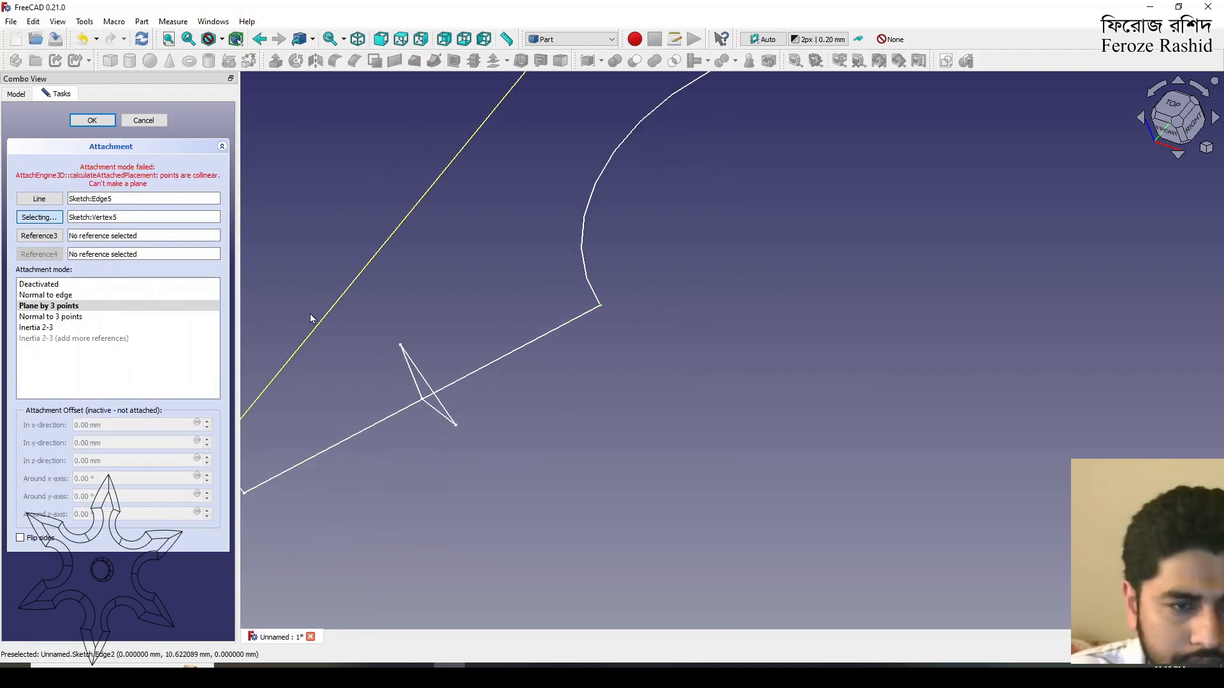
{"action": "left_click", "coordinate": [81, 297]}
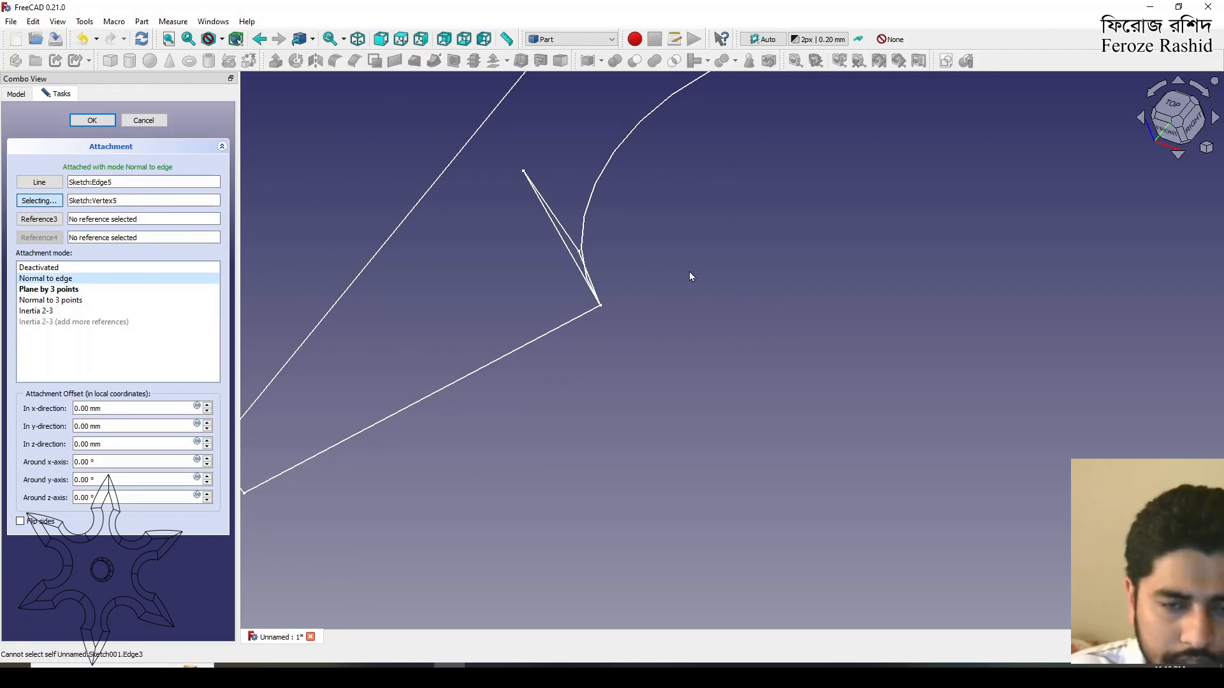
Step: Rotate the attached triangular profile 90° around the y-axis and accept the attachment
{"action": "mouse_move", "coordinate": [619, 281]}
{"action": "middle_mouse_down"}
{"action": "mouse_move", "coordinate": [686, 295]}
{"action": "mouse_move", "coordinate": [674, 293]}
{"action": "middle_mouse_up"}
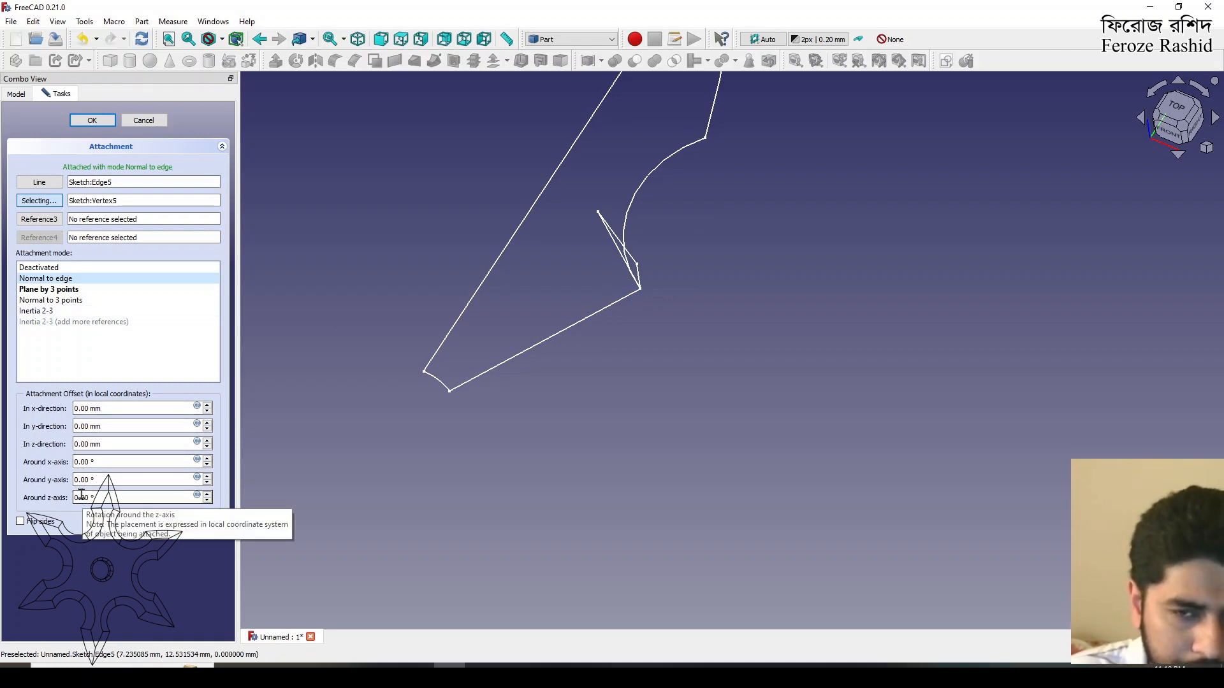
{"action": "left_click", "coordinate": [75, 425]}
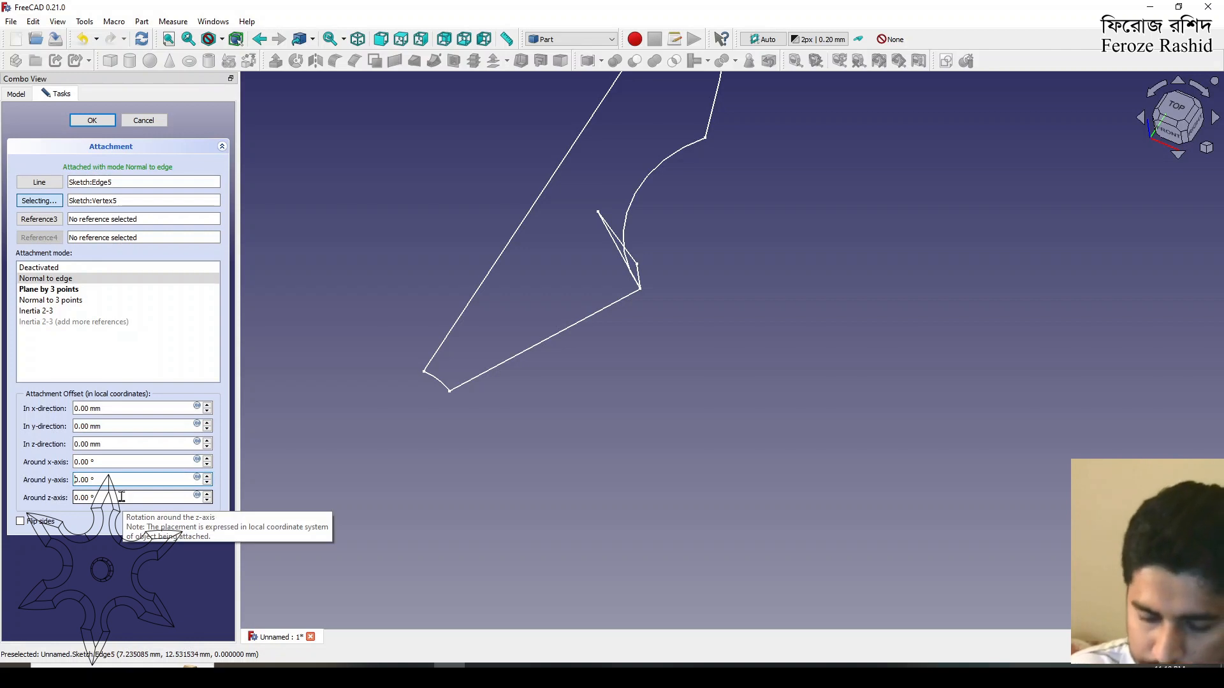
{"action": "left_click", "coordinate": [107, 462]}
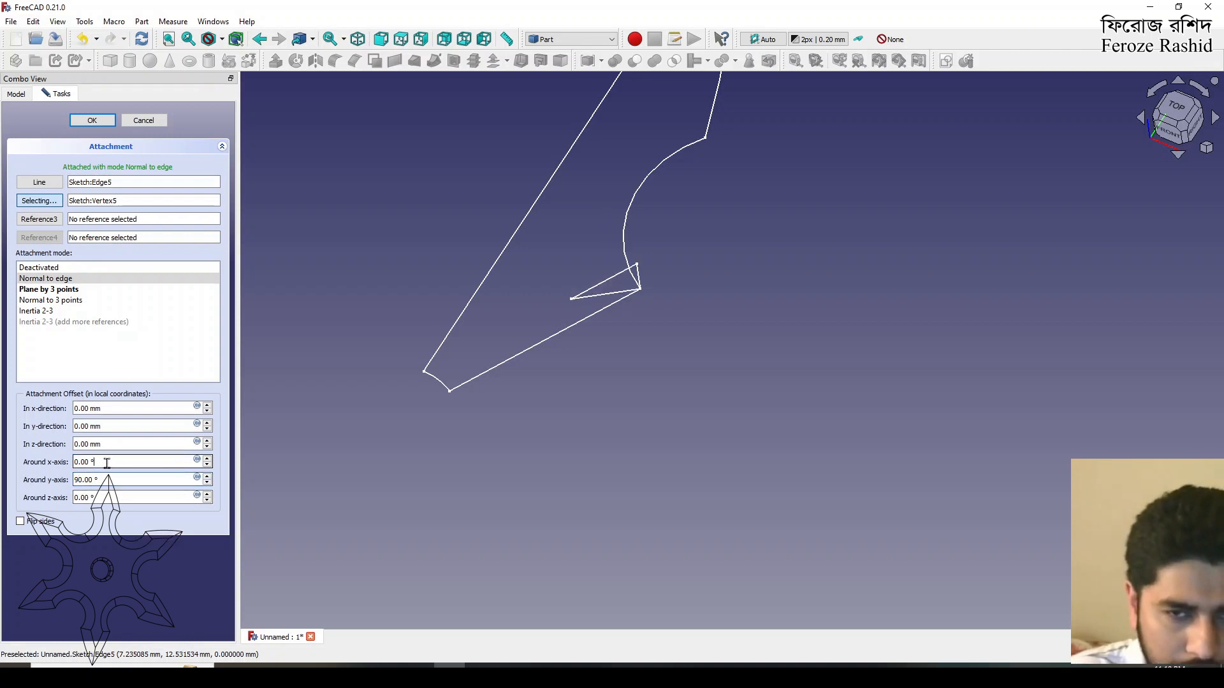
{"action": "mouse_move", "coordinate": [634, 342]}
{"action": "middle_mouse_down"}
{"action": "mouse_move", "coordinate": [659, 380]}
{"action": "mouse_move", "coordinate": [680, 316]}
{"action": "mouse_move", "coordinate": [640, 378]}
{"action": "mouse_move", "coordinate": [591, 296]}
{"action": "middle_mouse_up"}
{"action": "left_click", "coordinate": [92, 120]}
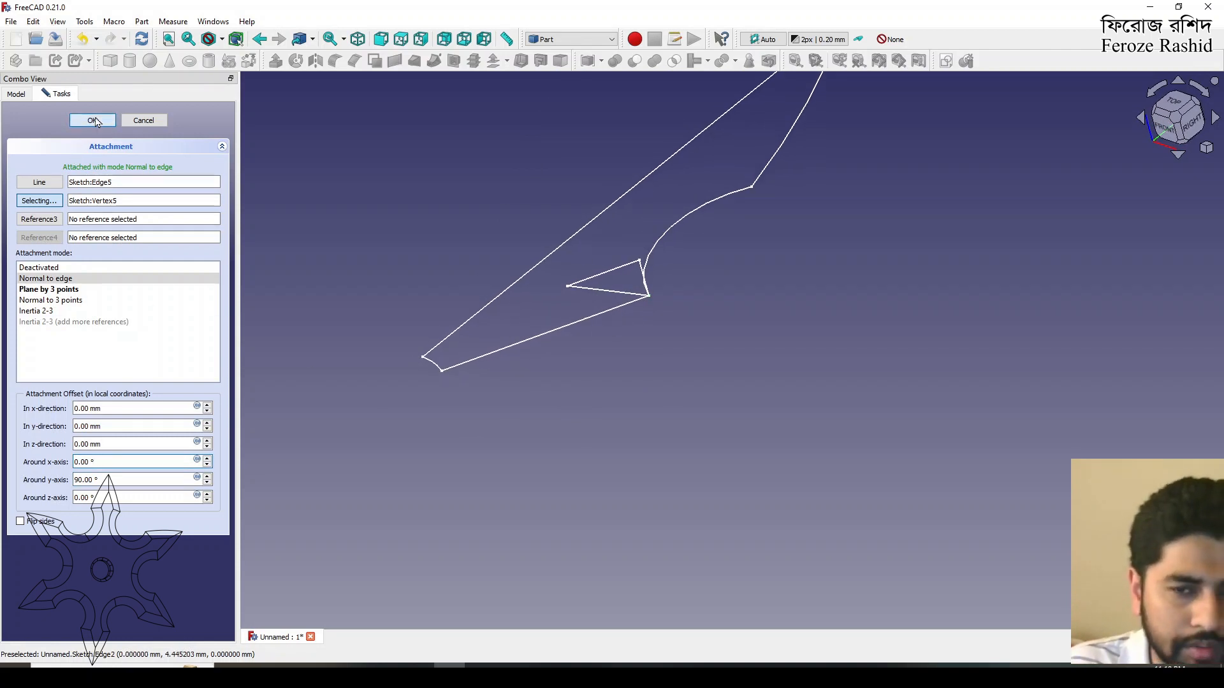
Step: Sweep the triangular profile as a solid along the outline's concave arc and the outer curve leading to the blade tip
{"action": "left_click", "coordinate": [604, 479]}
{"action": "scroll", "coordinate": [605, 478], "scroll_direction": "down", "scroll_amount": 3}
{"action": "scroll", "coordinate": [614, 341], "scroll_direction": "up", "scroll_amount": 3}
{"action": "left_click", "coordinate": [74, 200]}
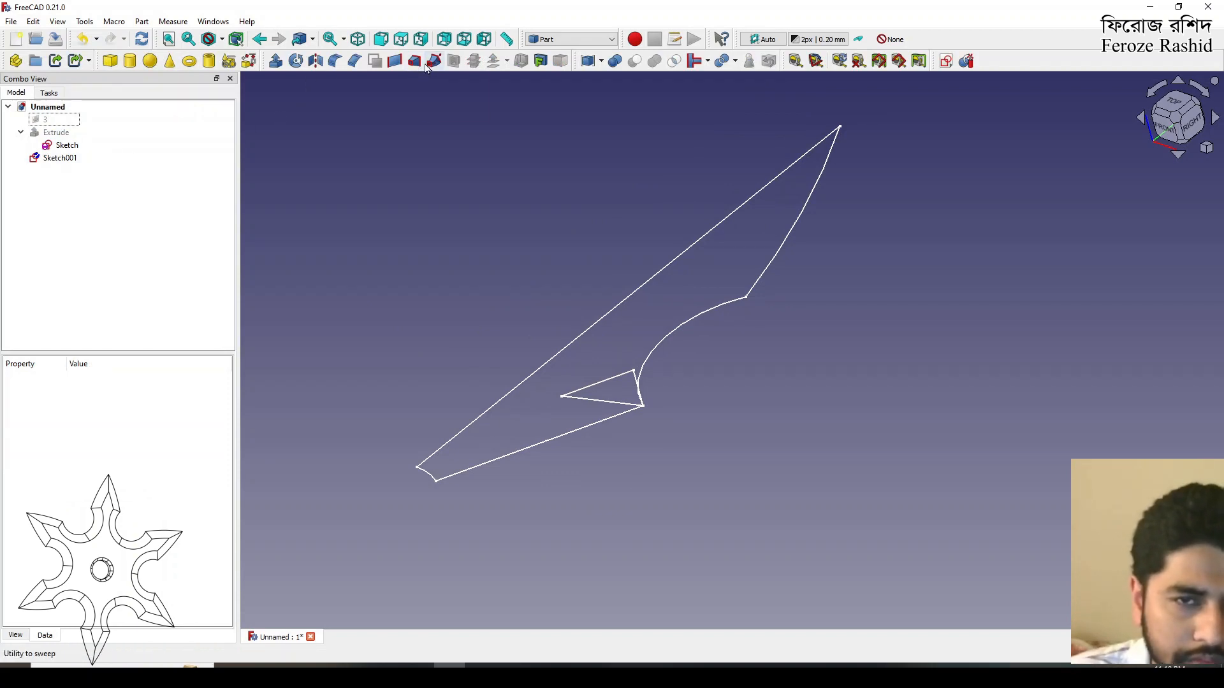
{"action": "left_click", "coordinate": [427, 65]}
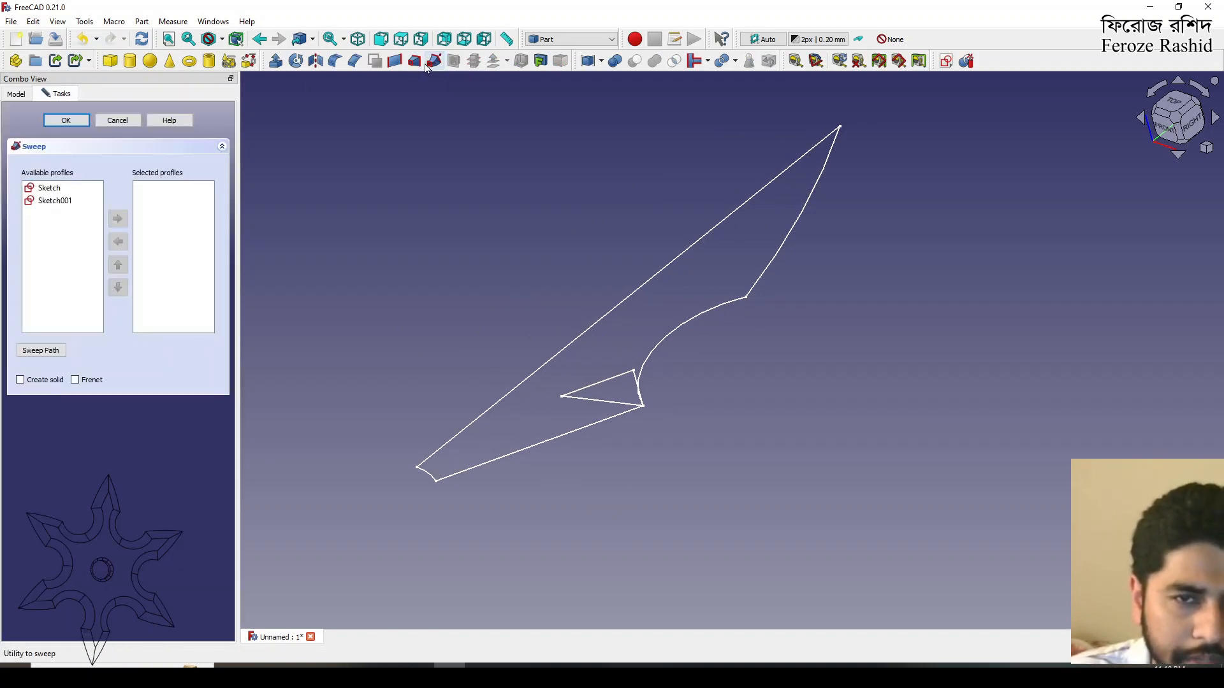
{"action": "left_click", "coordinate": [42, 203]}
{"action": "left_click", "coordinate": [111, 219]}
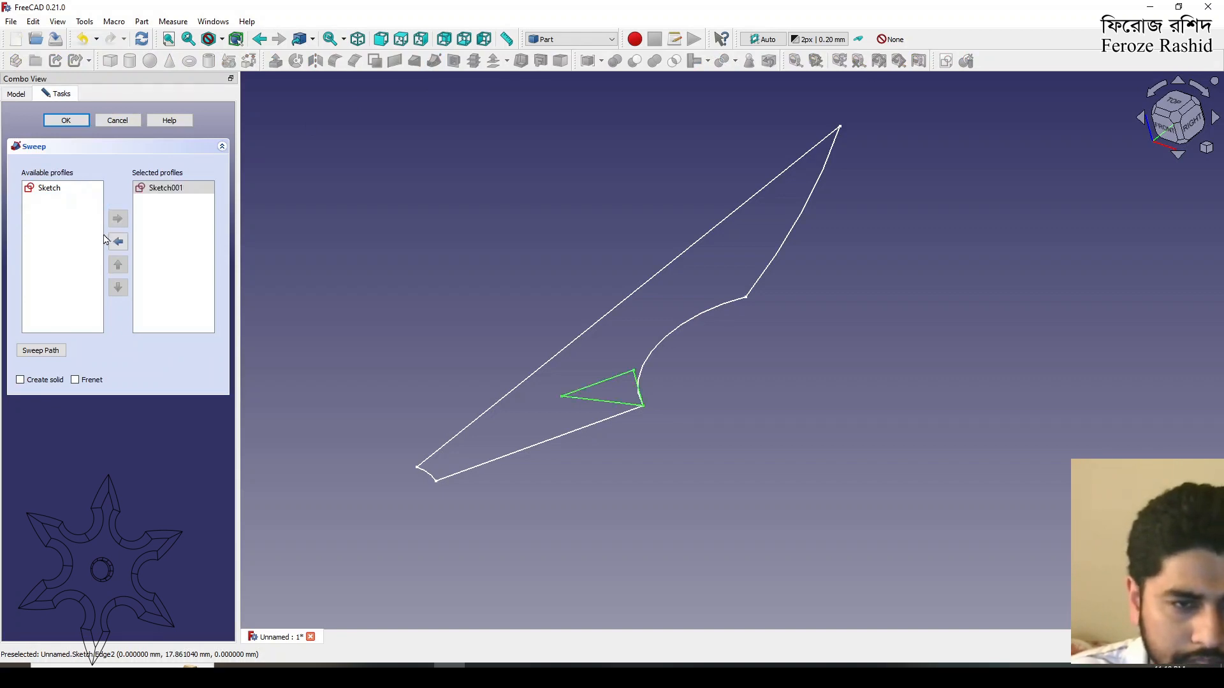
{"action": "left_click", "coordinate": [54, 354]}
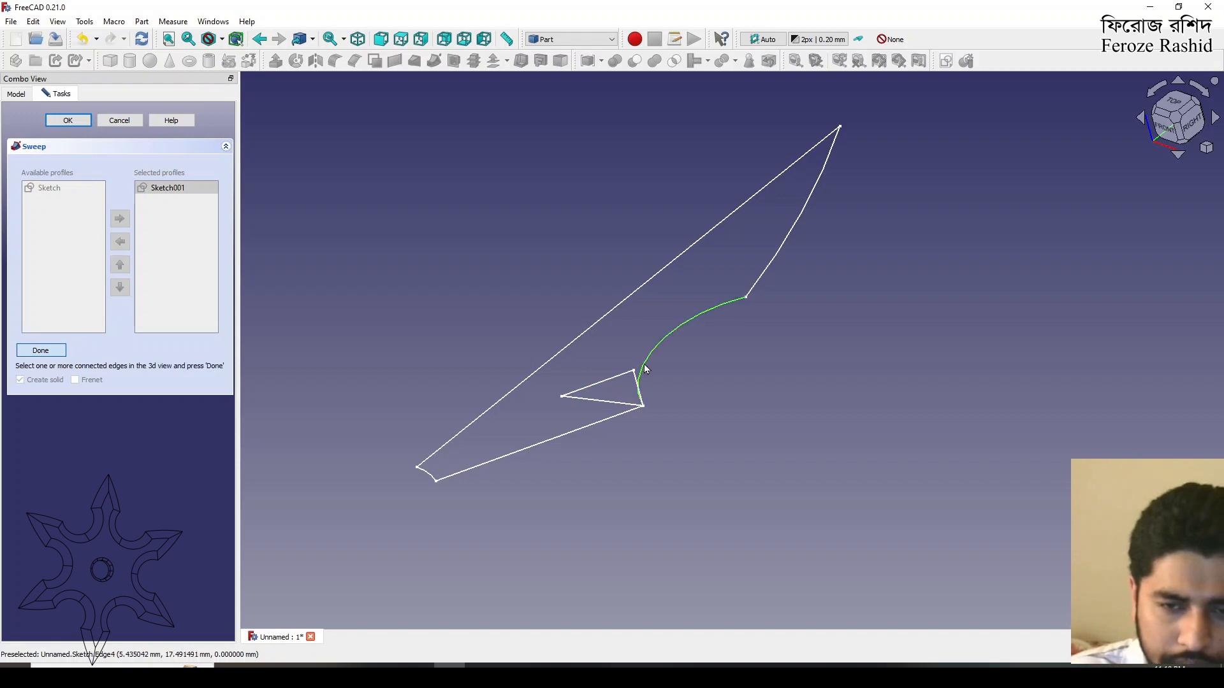
{"action": "left_click", "coordinate": [762, 283]}
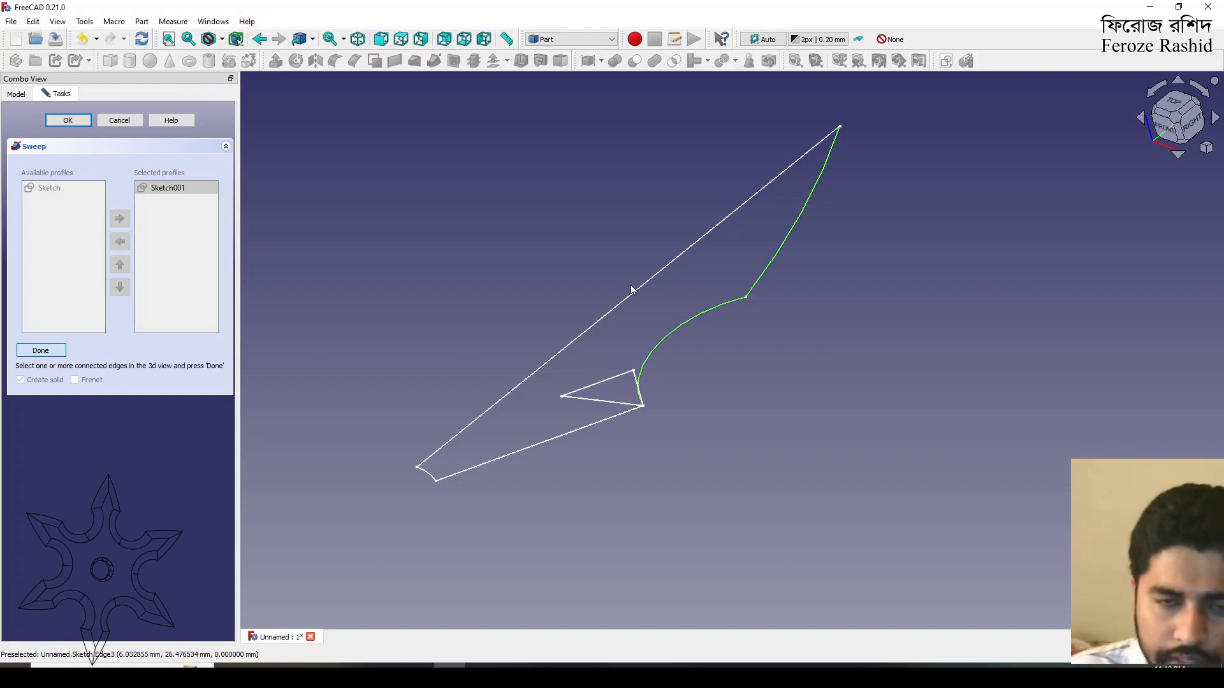
{"action": "left_click", "coordinate": [51, 351]}
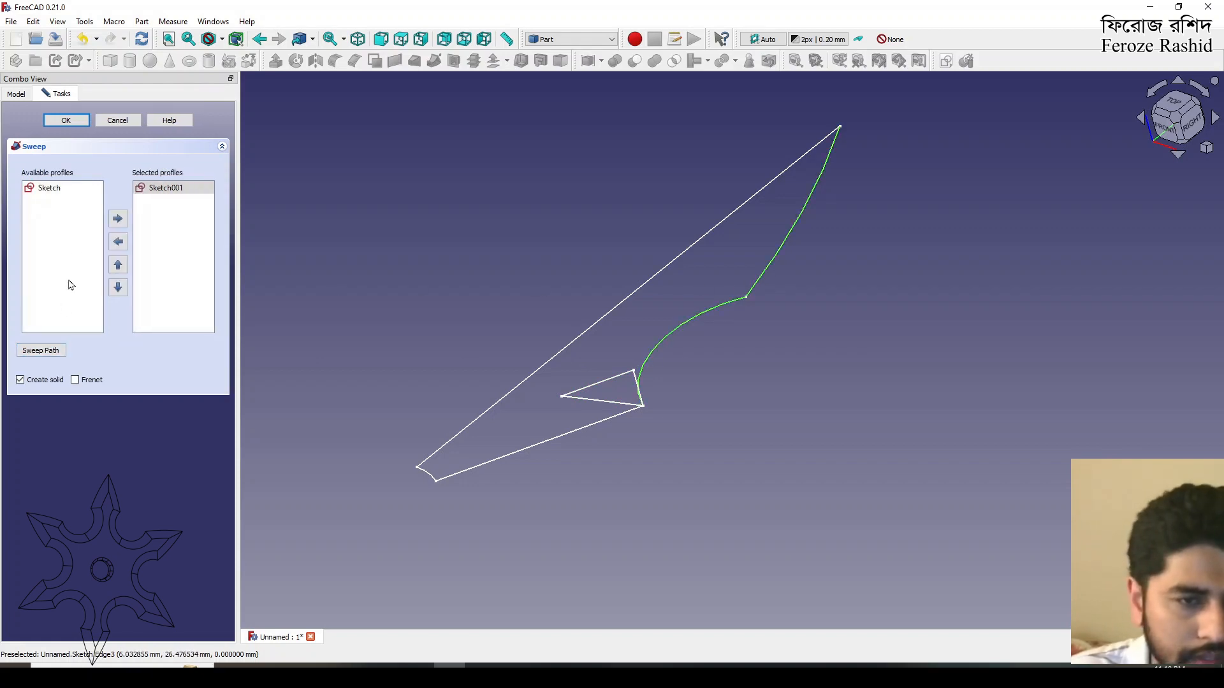
{"action": "left_click", "coordinate": [66, 120]}
Step: Show the extruded half-blade together with the swept solid and inspect how they overlap
{"action": "middle_click_drag", "start_coordinate": [839, 320], "coordinate": [981, 366]}
{"action": "scroll", "coordinate": [945, 361], "scroll_direction": "down", "scroll_amount": 1}
{"action": "left_click", "coordinate": [61, 133]}
{"action": "key", "text": "space"}
{"action": "left_click", "coordinate": [513, 392]}
{"action": "mouse_move", "coordinate": [513, 393]}
{"action": "middle_mouse_down"}
{"action": "mouse_move", "coordinate": [691, 347]}
{"action": "mouse_move", "coordinate": [639, 304]}
{"action": "mouse_move", "coordinate": [595, 295]}
{"action": "mouse_move", "coordinate": [716, 413]}
{"action": "mouse_move", "coordinate": [725, 381]}
{"action": "mouse_move", "coordinate": [702, 355]}
{"action": "middle_mouse_up"}
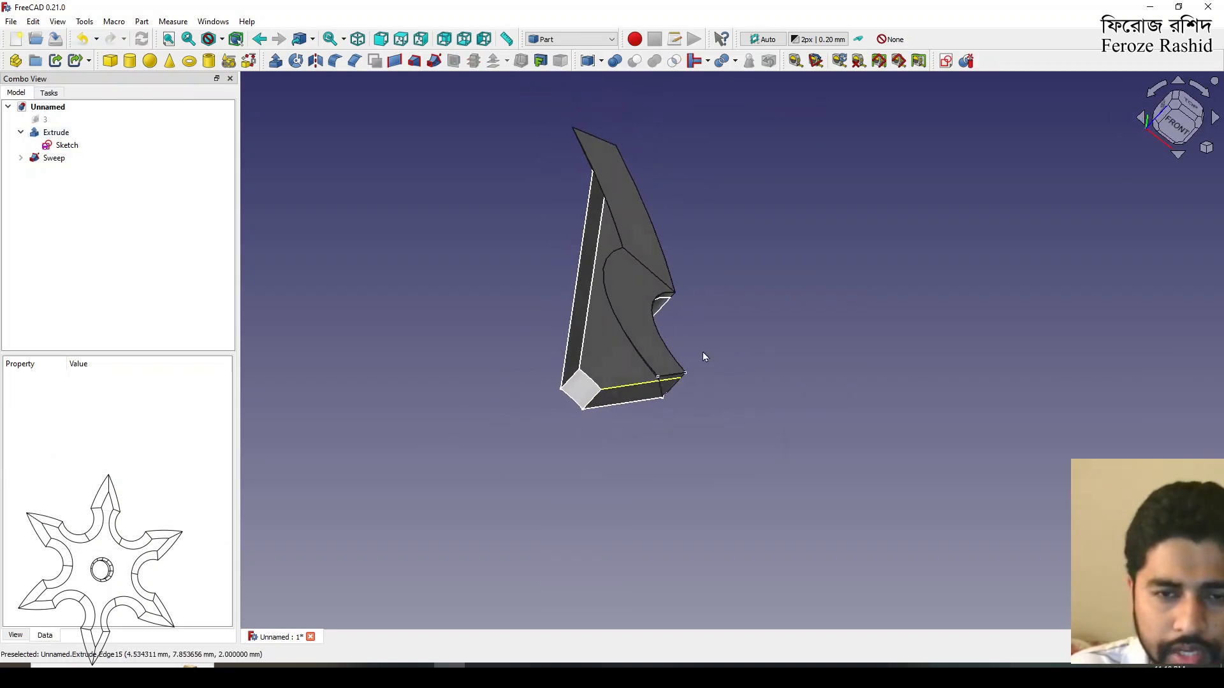
Step: Cut the swept solid from the extruded half-blade to form the bevelled edge
{"action": "left_click", "coordinate": [56, 133]}
{"action": "left_click", "coordinate": [59, 158], "text": "ctrl"}
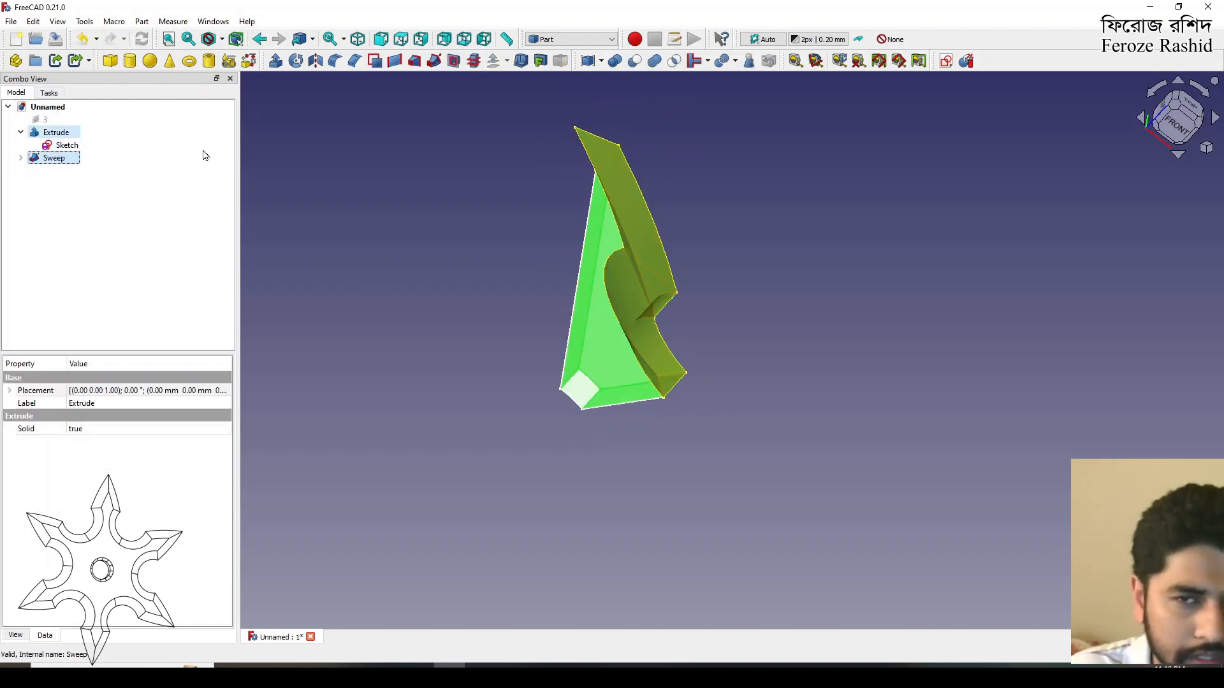
{"action": "left_click", "coordinate": [636, 62]}
{"action": "middle_click_drag", "start_coordinate": [745, 268], "coordinate": [527, 301]}
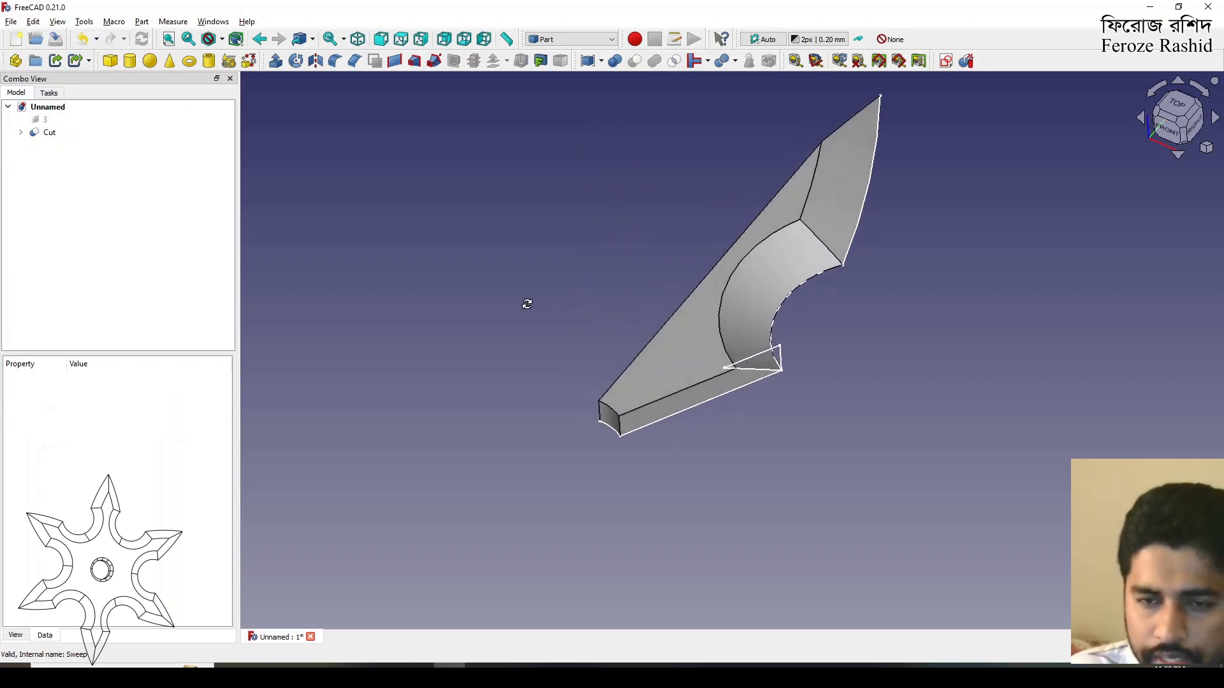
Step: Hide the triangular profile sketch and the base outline sketch around the bevelled half-blade
{"action": "left_click", "coordinate": [777, 348]}
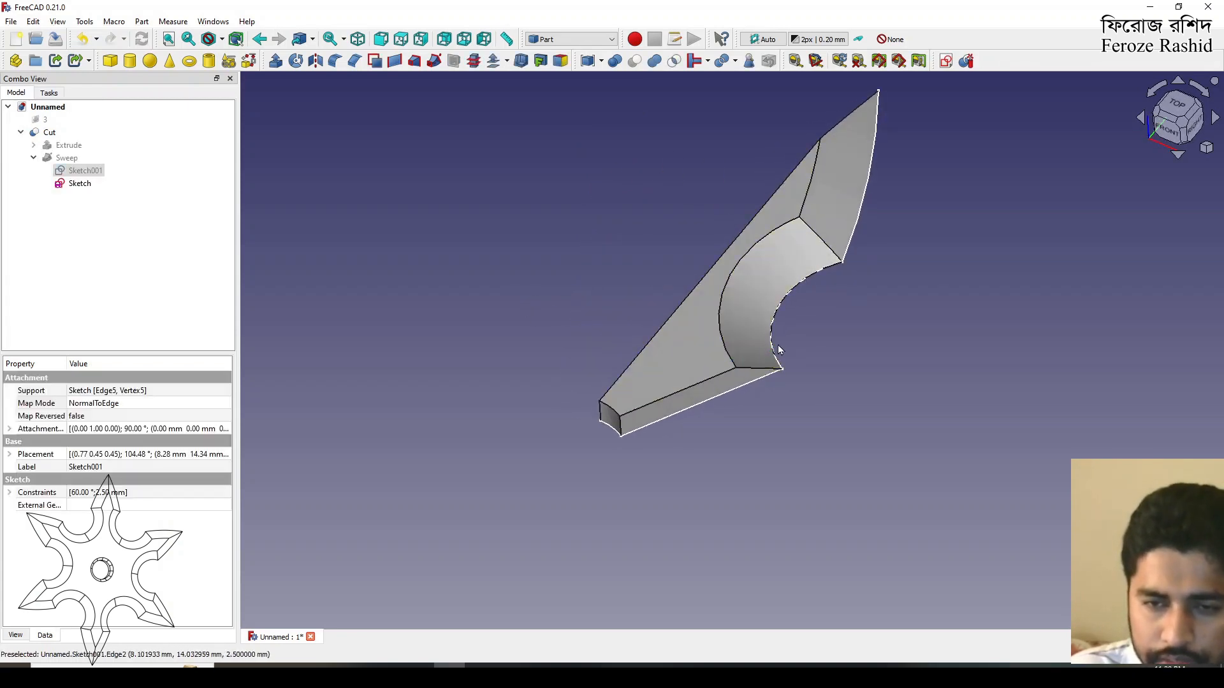
{"action": "left_click", "coordinate": [799, 285]}
{"action": "key", "text": "space"}
{"action": "key", "text": "space"}
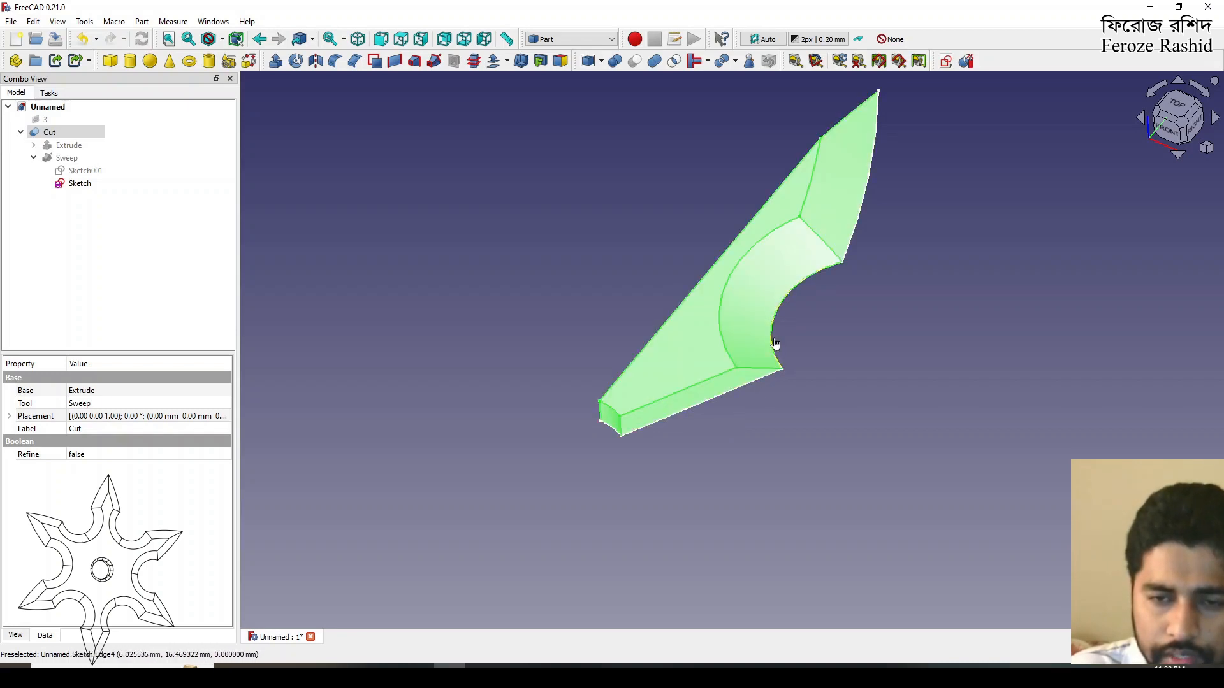
{"action": "left_click", "coordinate": [774, 344]}
Step: Show the reference drawing image 3 again and compare the bevelled half-blade with it
{"action": "scroll", "coordinate": [771, 472], "scroll_direction": "down", "scroll_amount": 3}
{"action": "middle_click_drag", "start_coordinate": [816, 432], "coordinate": [814, 380]}
{"action": "left_click", "coordinate": [95, 120]}
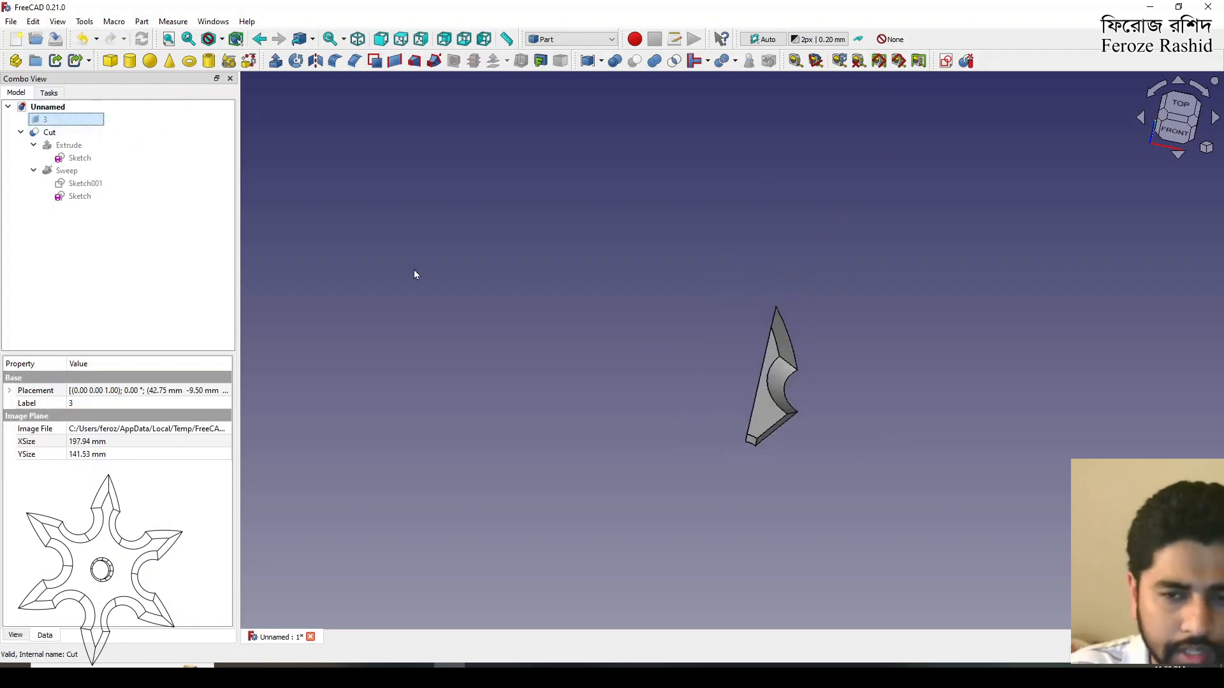
{"action": "key", "text": "space"}
{"action": "left_click", "coordinate": [477, 336]}
{"action": "middle_click_drag", "start_coordinate": [693, 334], "coordinate": [700, 355]}
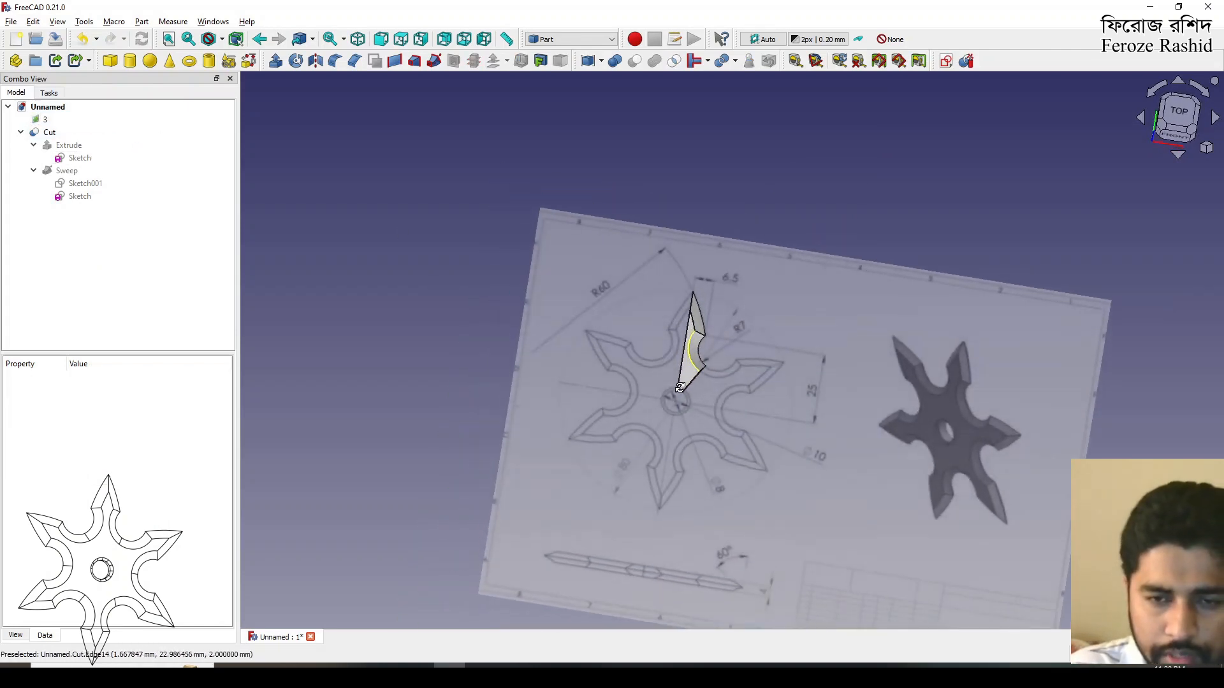
{"action": "scroll", "coordinate": [712, 351], "scroll_direction": "up", "scroll_amount": 3}
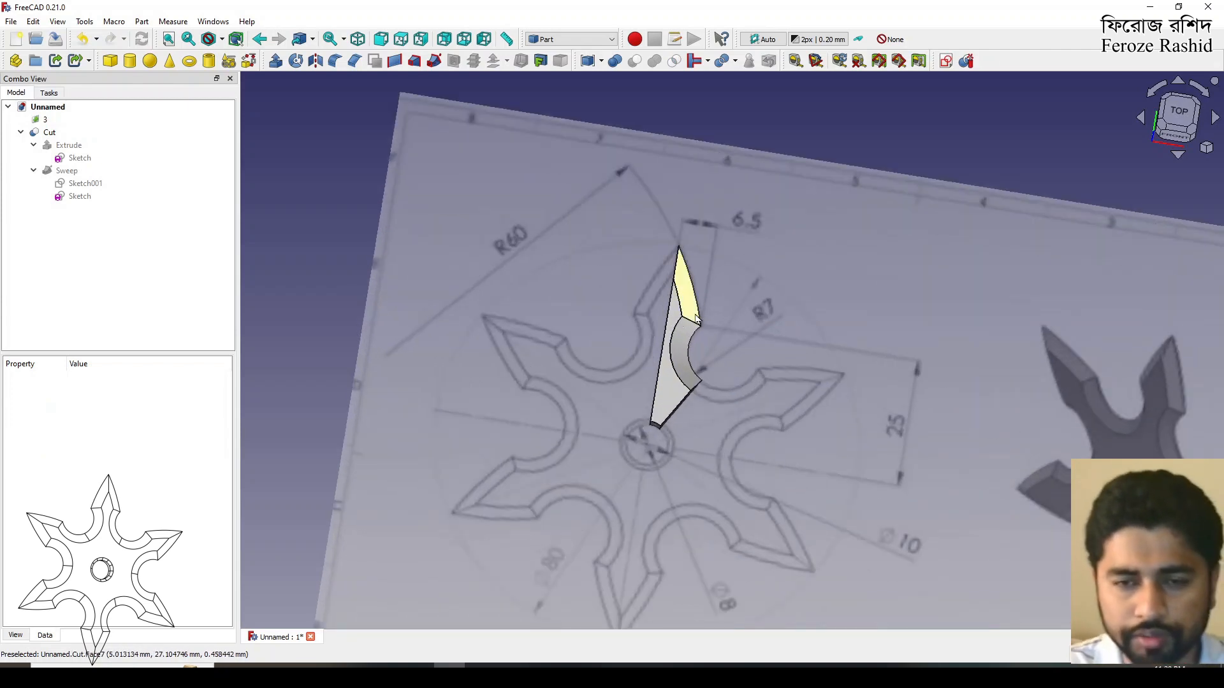
Step: Collapse the cut's model tree branch and rename the cut body as 1/4Tooth
{"action": "left_click", "coordinate": [34, 145]}
{"action": "left_click", "coordinate": [21, 132]}
{"action": "left_click", "coordinate": [49, 133]}
{"action": "left_click", "coordinate": [54, 135]}
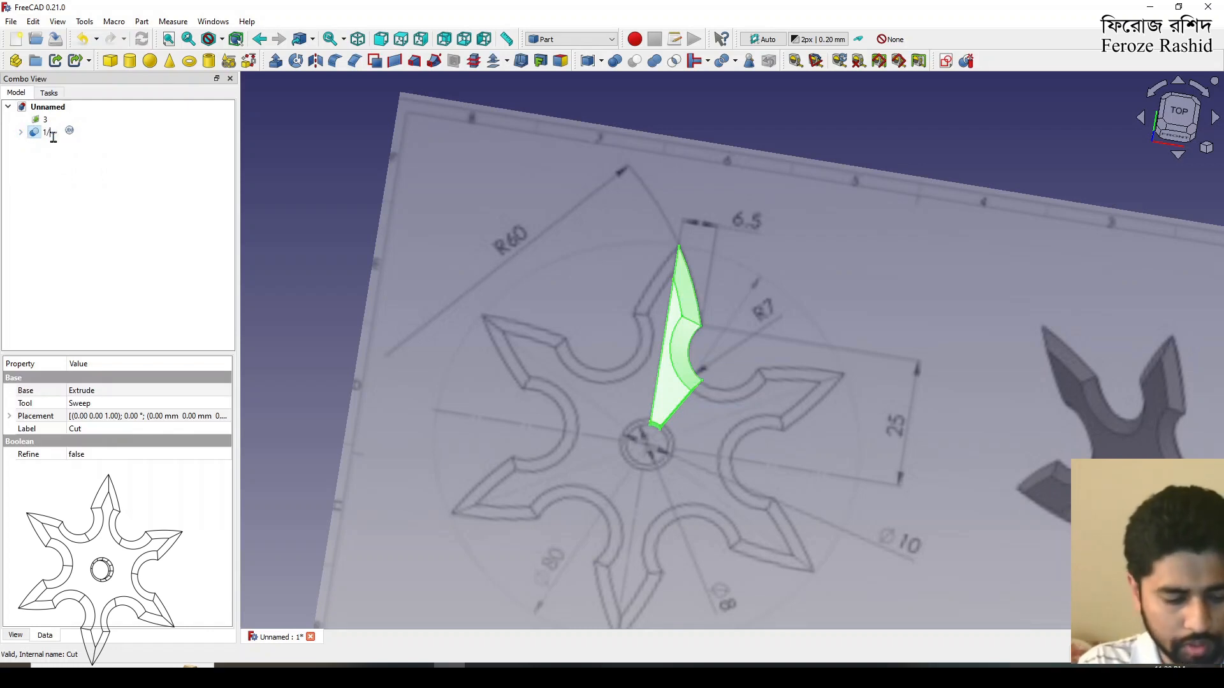
{"action": "type", "text": "1/4Tooth"}
{"action": "key", "text": "Return"}
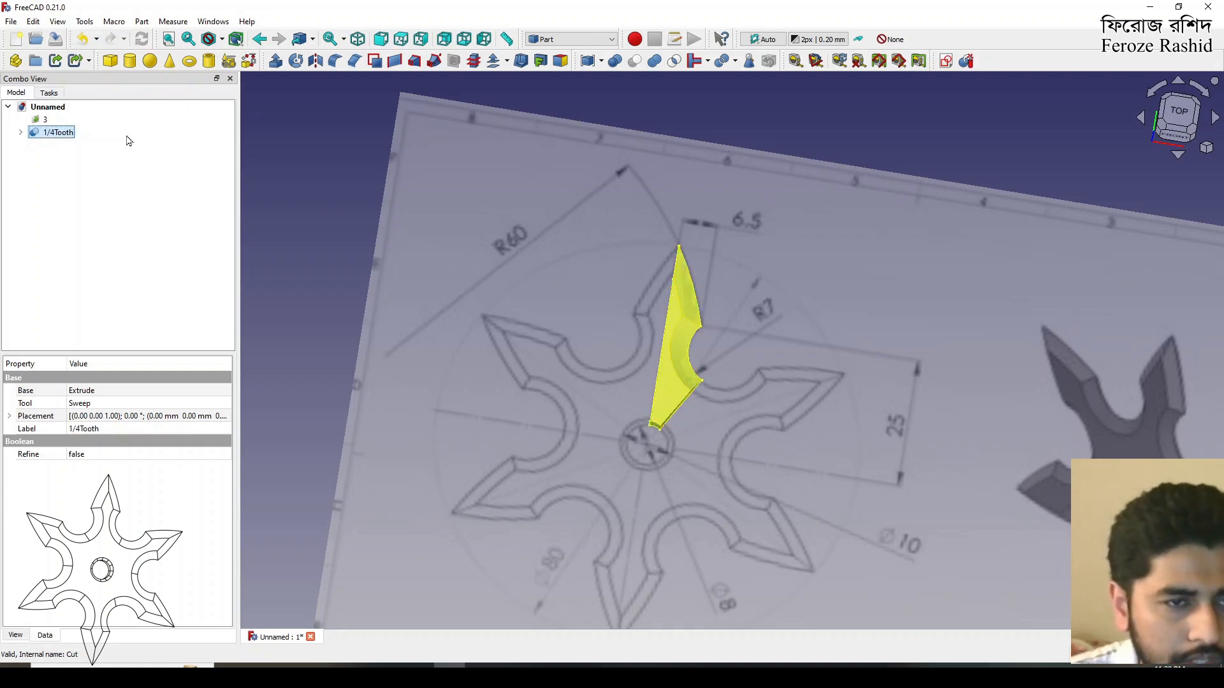
Step: Mirror the 1/4Tooth body about the YZ plane with the base point at the origin
{"action": "left_click", "coordinate": [313, 64]}
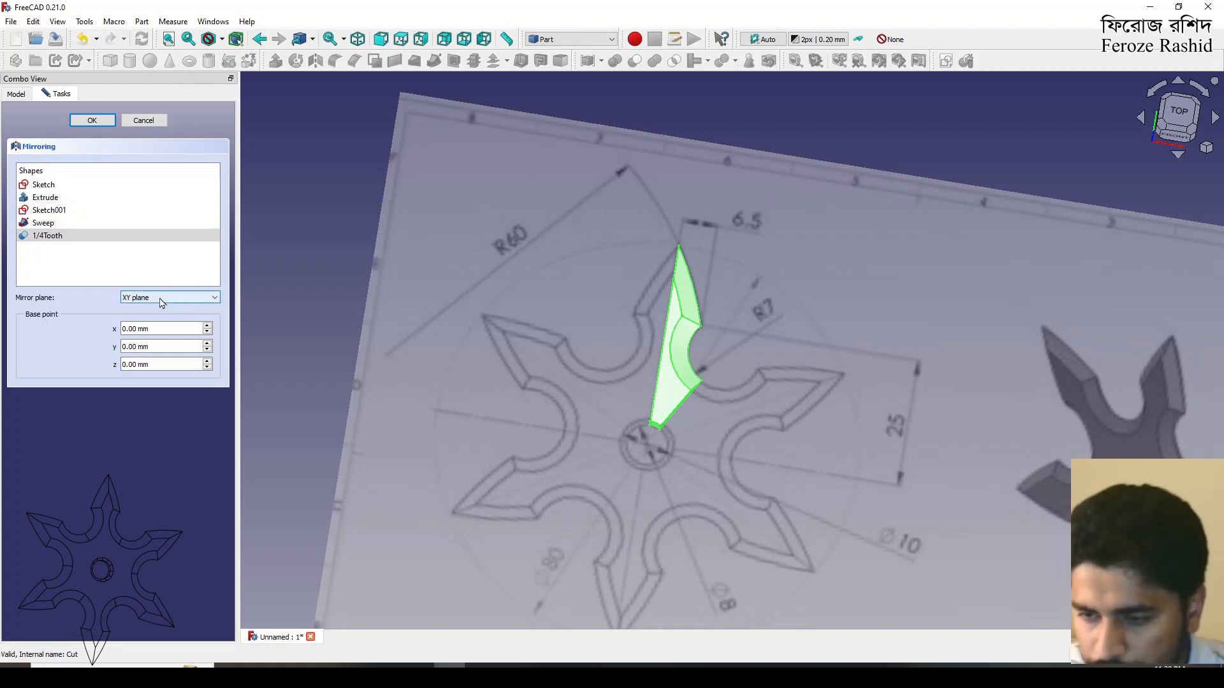
{"action": "left_click", "coordinate": [167, 298]}
{"action": "left_click", "coordinate": [159, 324]}
{"action": "left_click", "coordinate": [92, 120]}
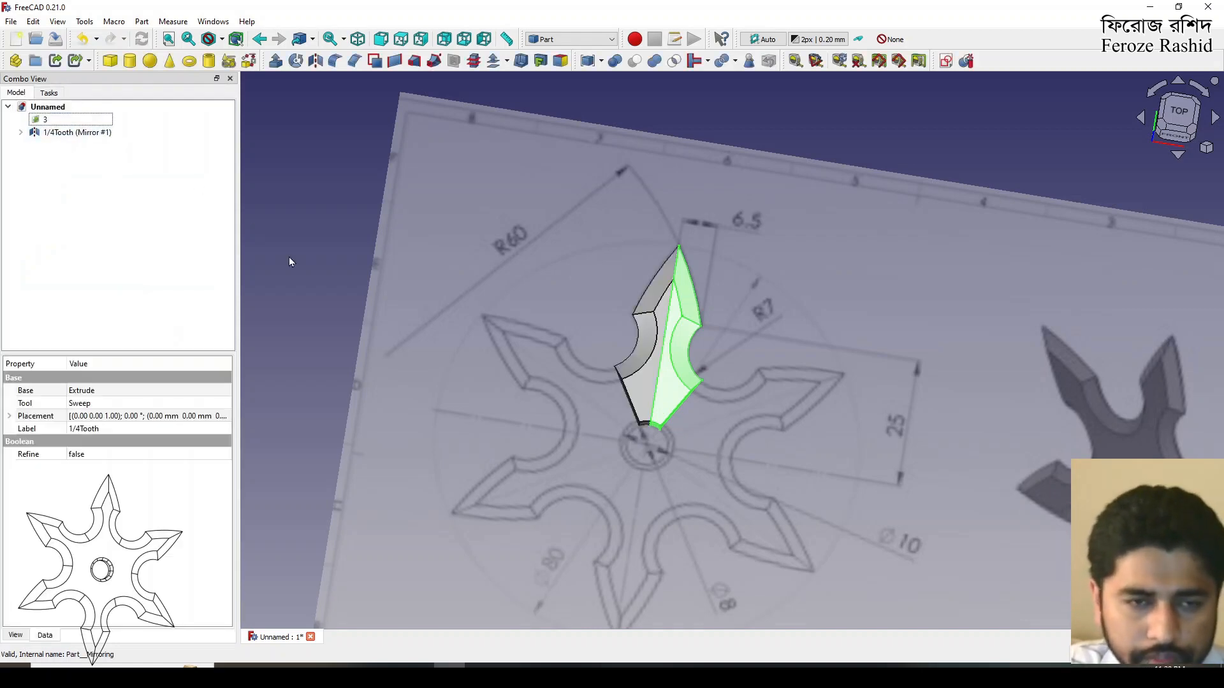
Step: Fuse 1/4Tooth with its mirrored copy and rename the union as 1/2Tooth
{"action": "left_click", "coordinate": [21, 132]}
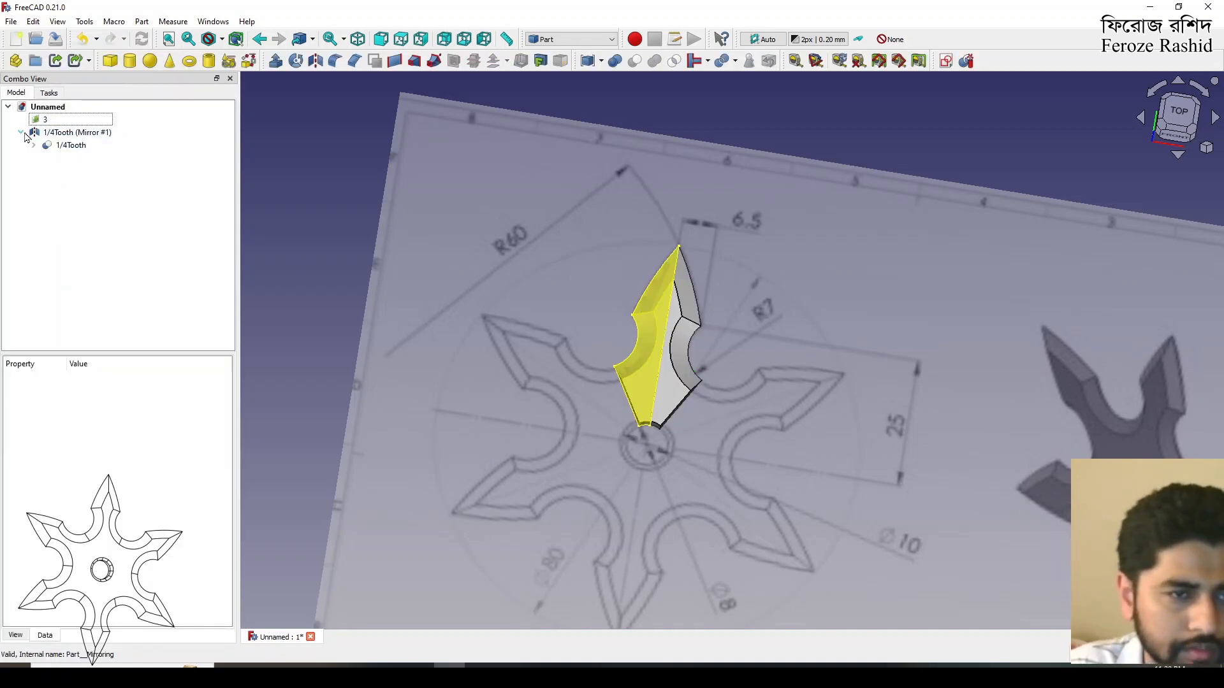
{"action": "left_click", "coordinate": [70, 145]}
{"action": "left_click", "coordinate": [71, 132]}
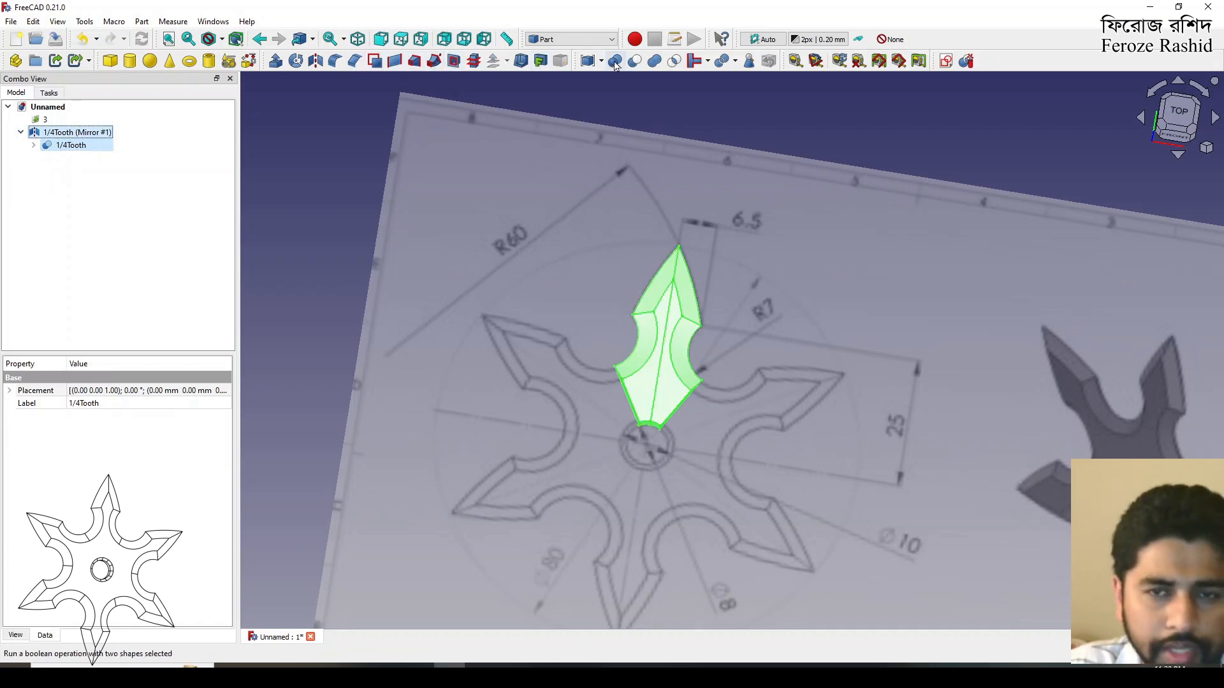
{"action": "left_click", "coordinate": [655, 60]}
{"action": "left_click", "coordinate": [53, 134]}
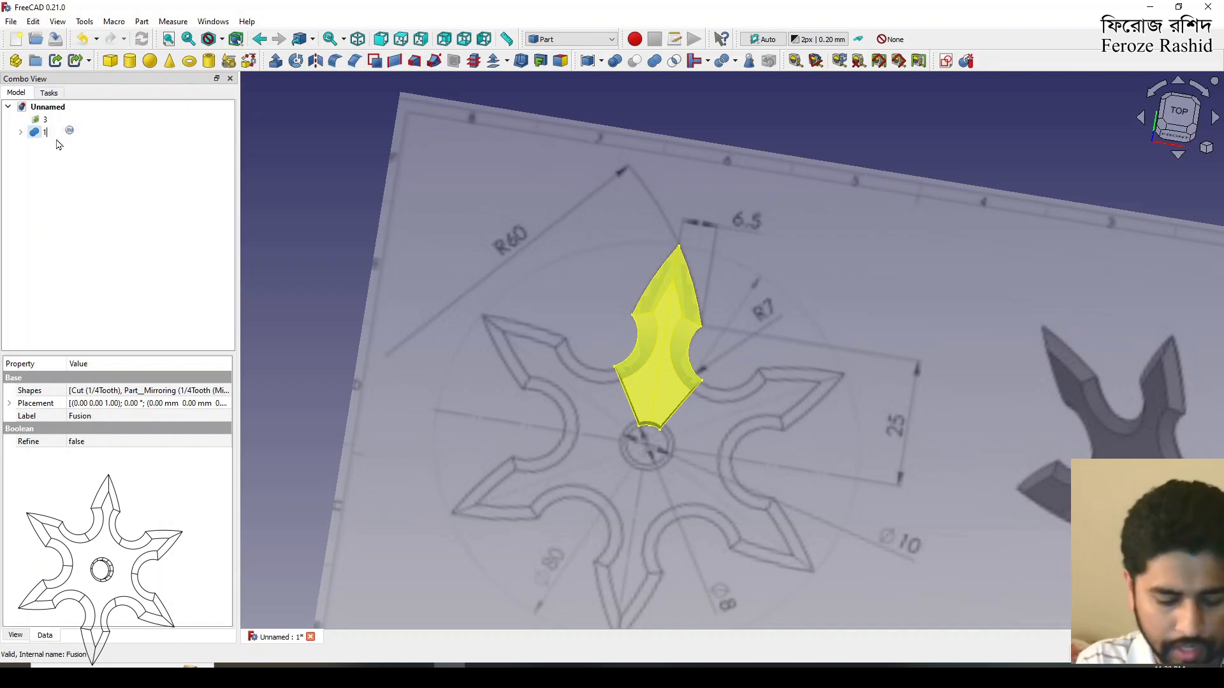
{"action": "key", "text": "Return"}
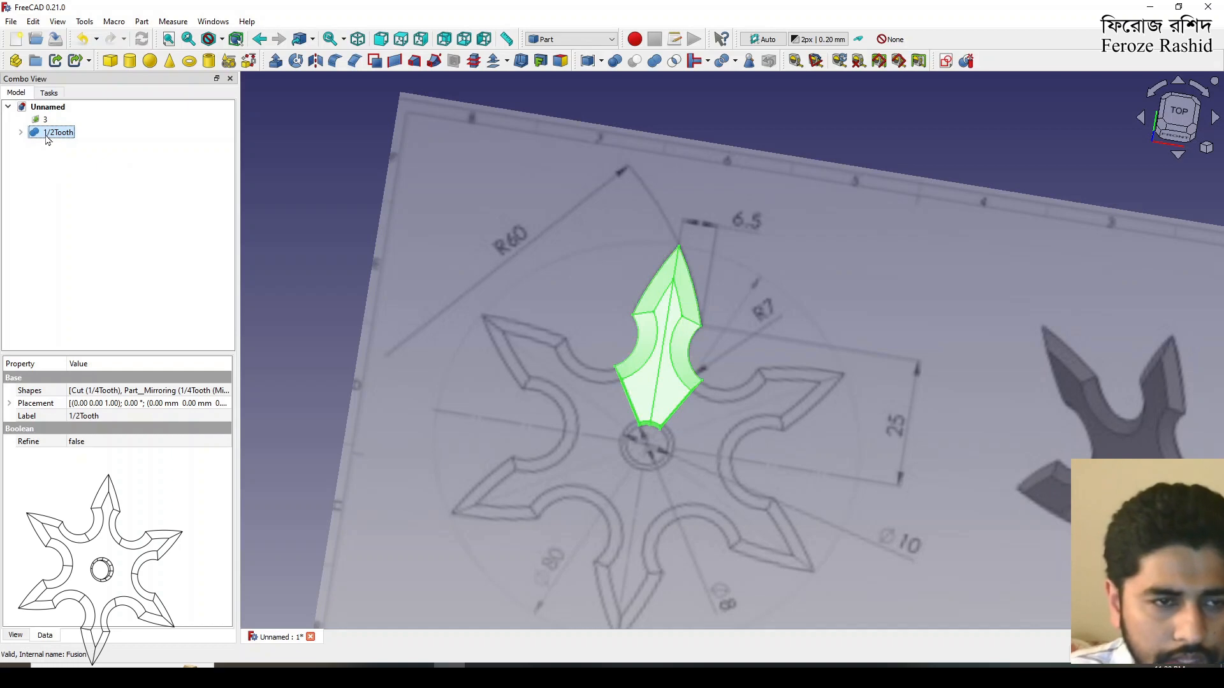
Step: Mirror the 1/2Tooth body about the XY plane and hide the reference drawing image 3
{"action": "left_click", "coordinate": [316, 60]}
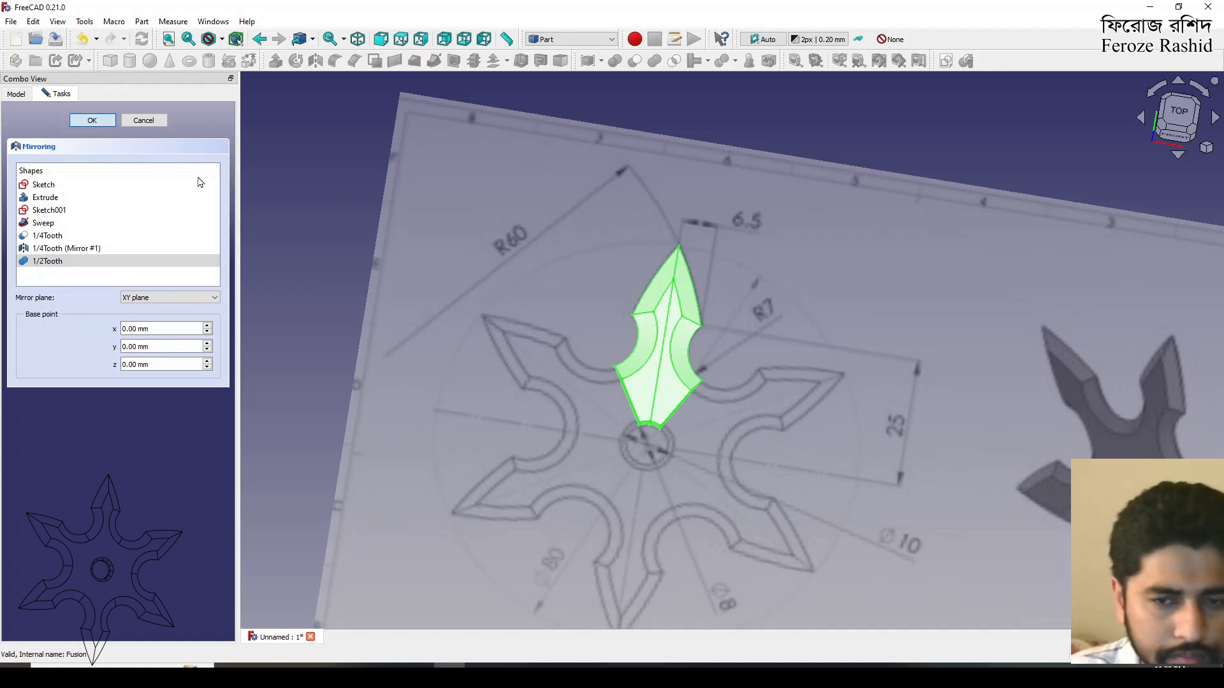
{"action": "left_click", "coordinate": [102, 120]}
{"action": "left_click", "coordinate": [317, 267]}
{"action": "mouse_move", "coordinate": [806, 363]}
{"action": "middle_mouse_down"}
{"action": "mouse_move", "coordinate": [1090, 335]}
{"action": "mouse_move", "coordinate": [825, 355]}
{"action": "middle_mouse_up"}
{"action": "left_click", "coordinate": [483, 263]}
{"action": "key", "text": "space"}
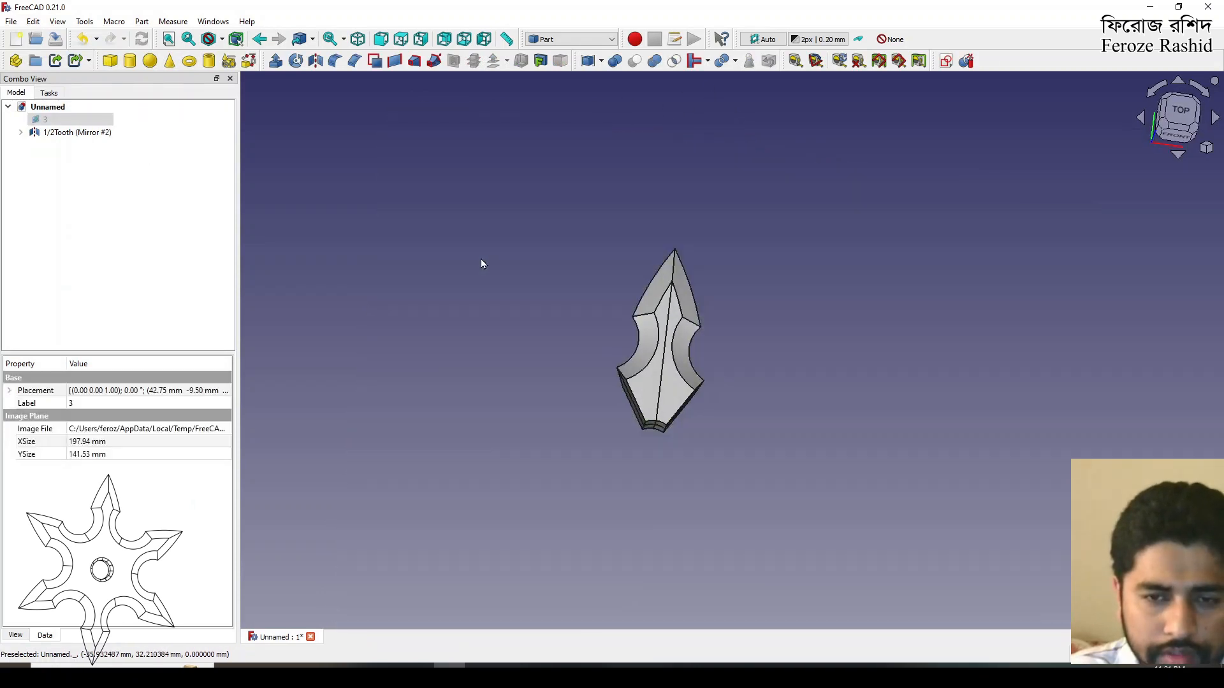
Step: Fuse 1/2Tooth with its XY-plane mirror copy and rename the union as Tooth
{"action": "left_click", "coordinate": [36, 134]}
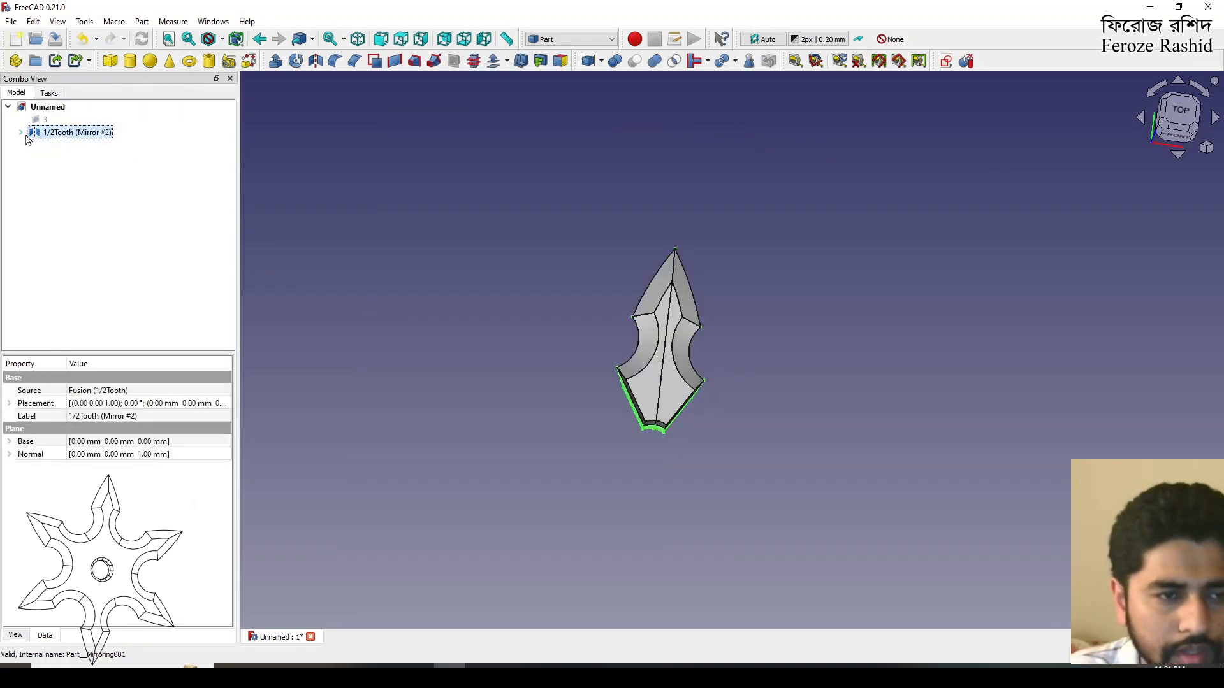
{"action": "left_click", "coordinate": [20, 132]}
{"action": "middle_click_drag", "start_coordinate": [720, 295], "coordinate": [847, 294]}
{"action": "left_click", "coordinate": [799, 314]}
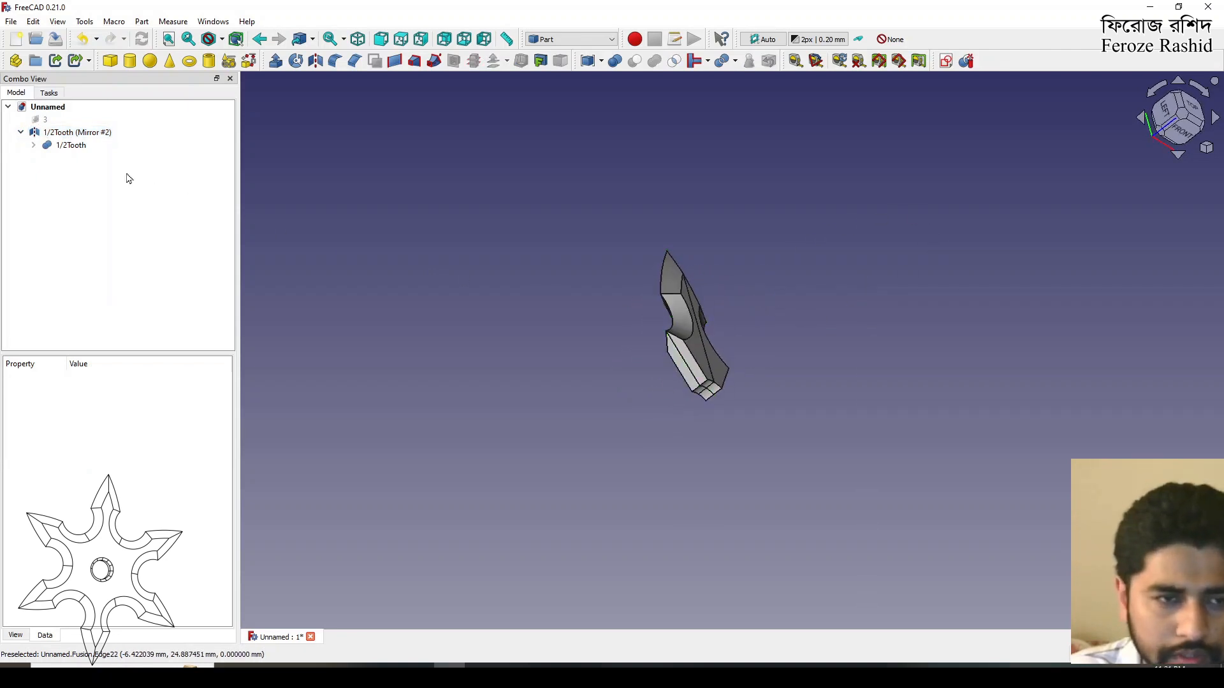
{"action": "left_click", "coordinate": [71, 144]}
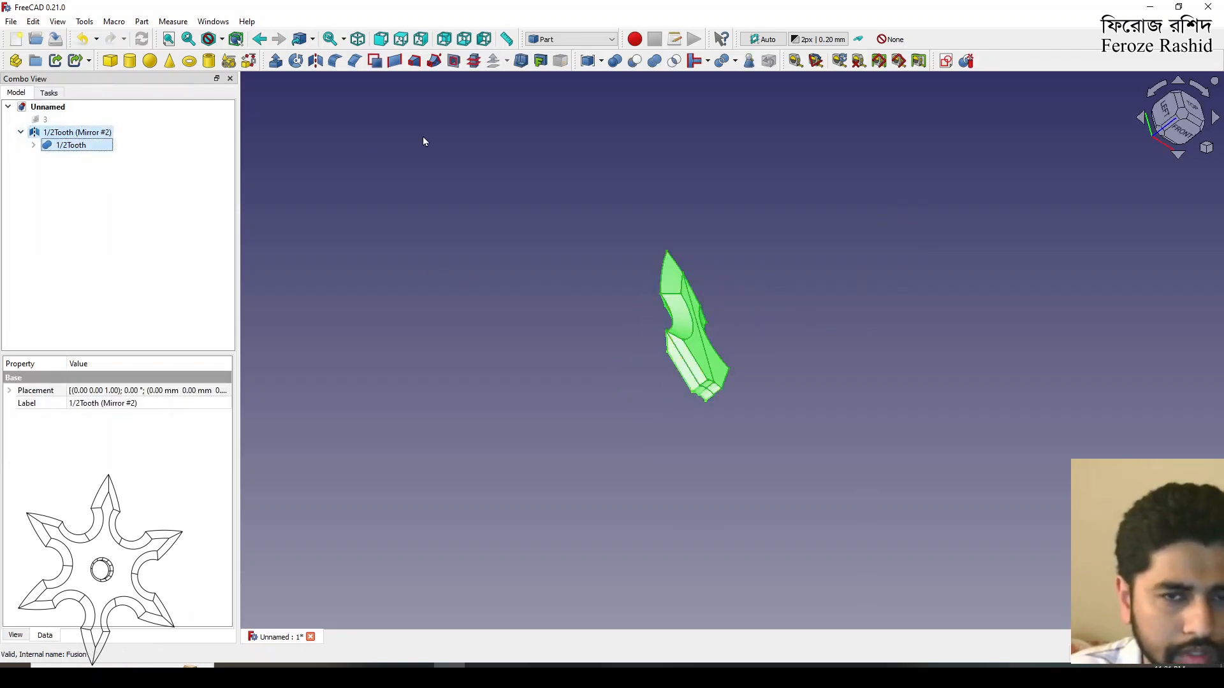
{"action": "left_click", "coordinate": [655, 60]}
{"action": "left_click", "coordinate": [42, 135]}
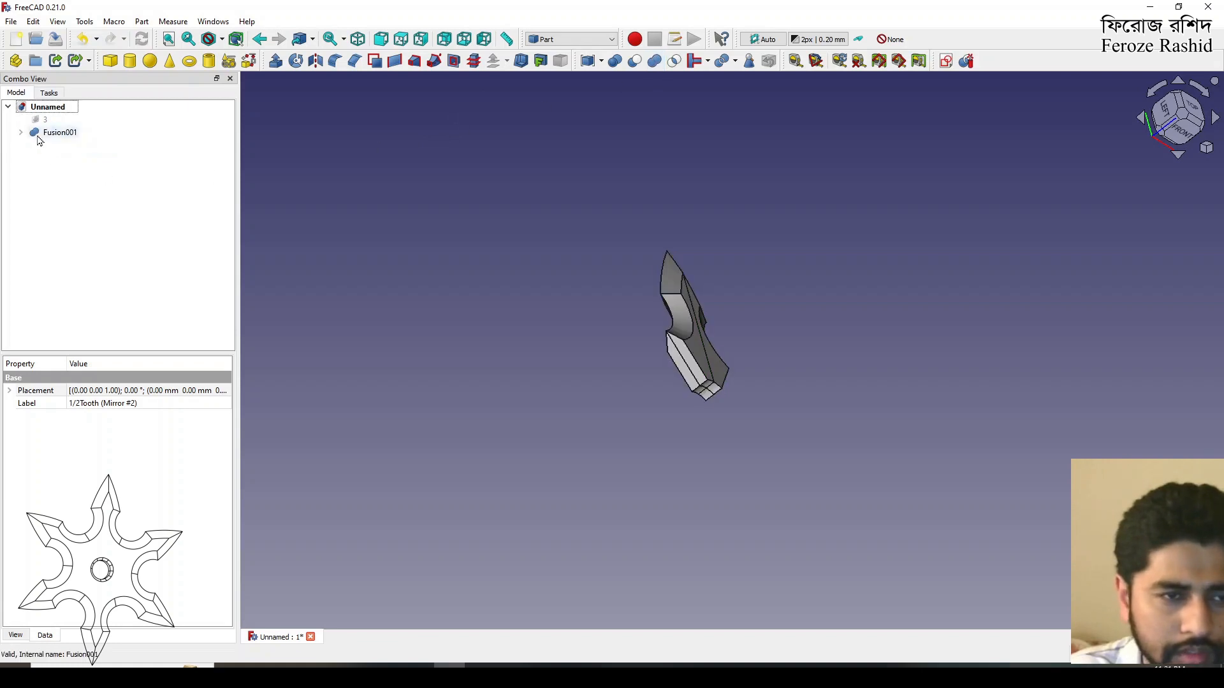
{"action": "left_click", "coordinate": [39, 135]}
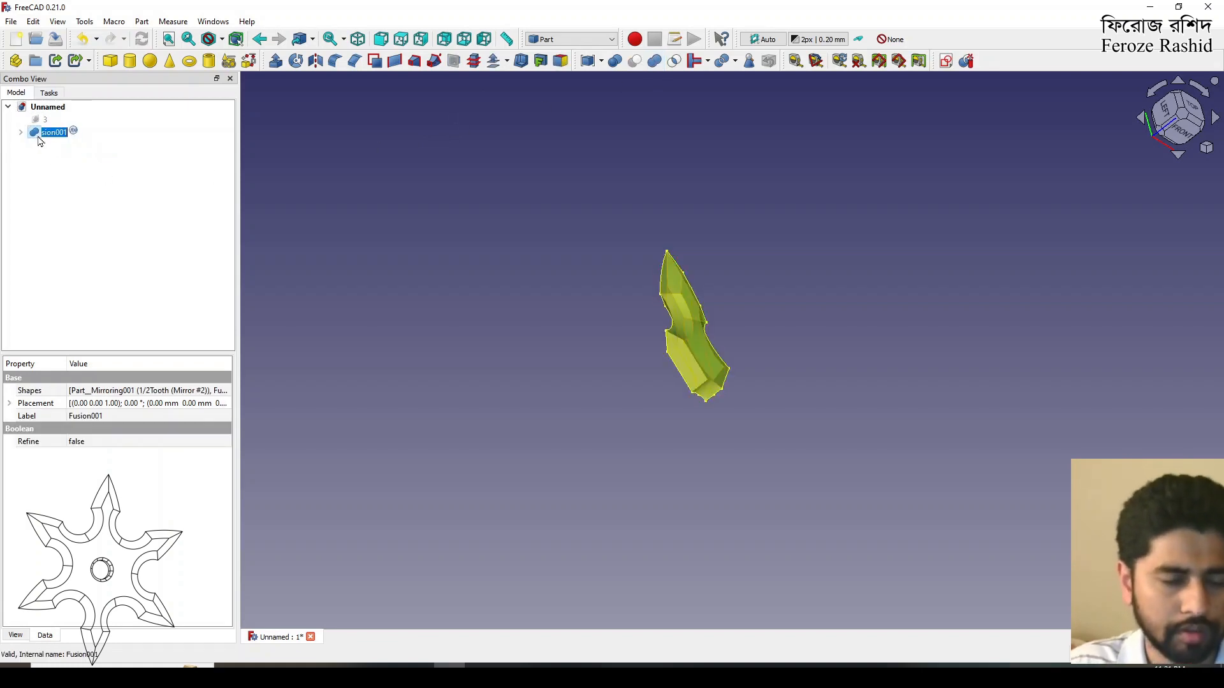
{"action": "key", "text": "Return"}
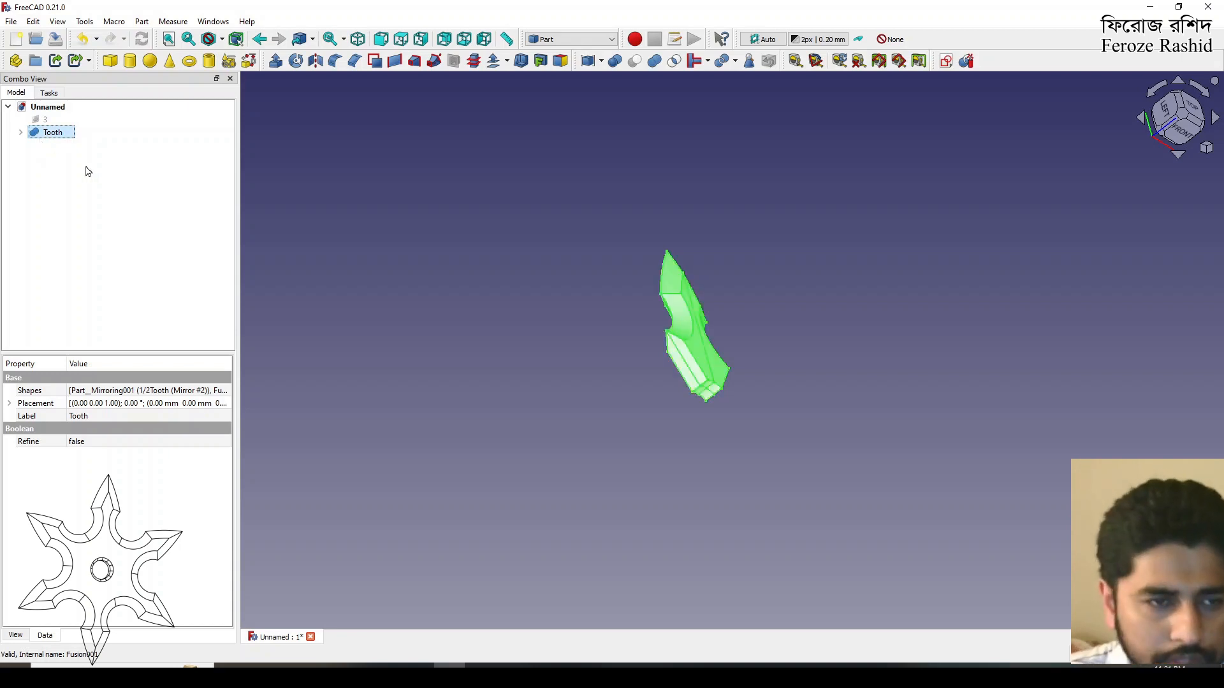
Step: Set the Tooth fusion's Refine property to true and inspect the cleaned-up solid
{"action": "left_click", "coordinate": [87, 442]}
{"action": "left_click", "coordinate": [87, 445]}
{"action": "left_click", "coordinate": [85, 464]}
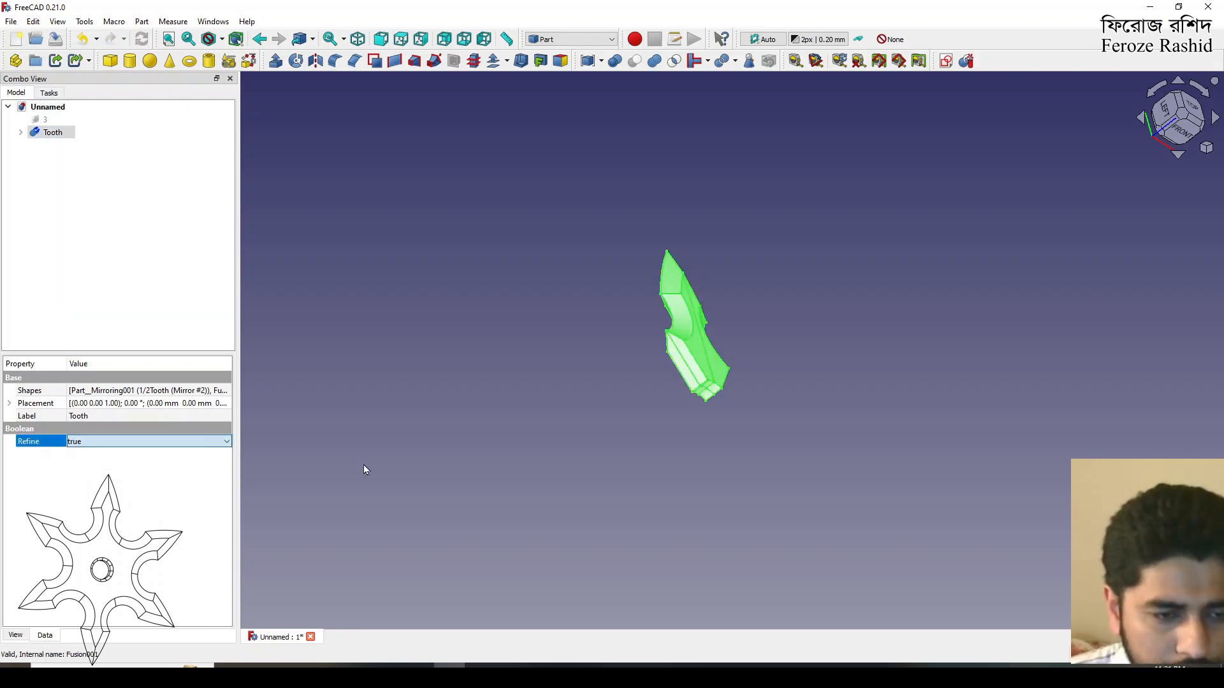
{"action": "left_click", "coordinate": [615, 427]}
{"action": "middle_click_drag", "start_coordinate": [617, 432], "coordinate": [446, 312]}
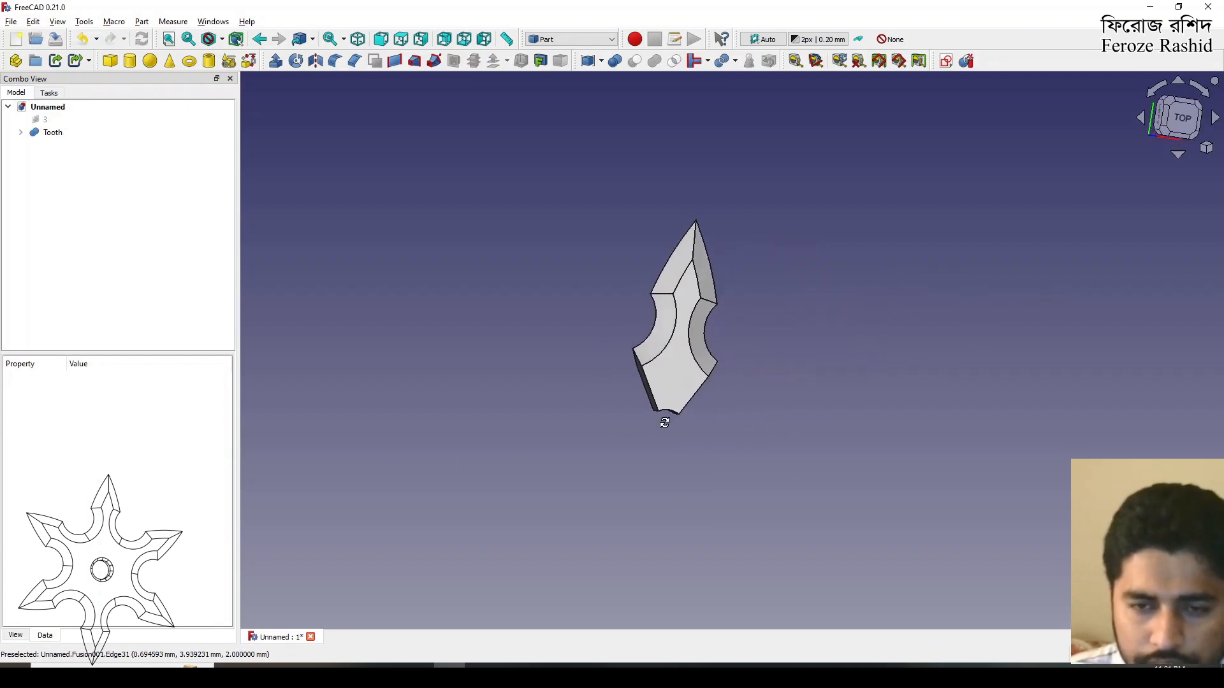
Step: Show the reference drawing image 3 again and compare the full tooth with it
{"action": "left_click", "coordinate": [48, 120]}
{"action": "key", "text": "space"}
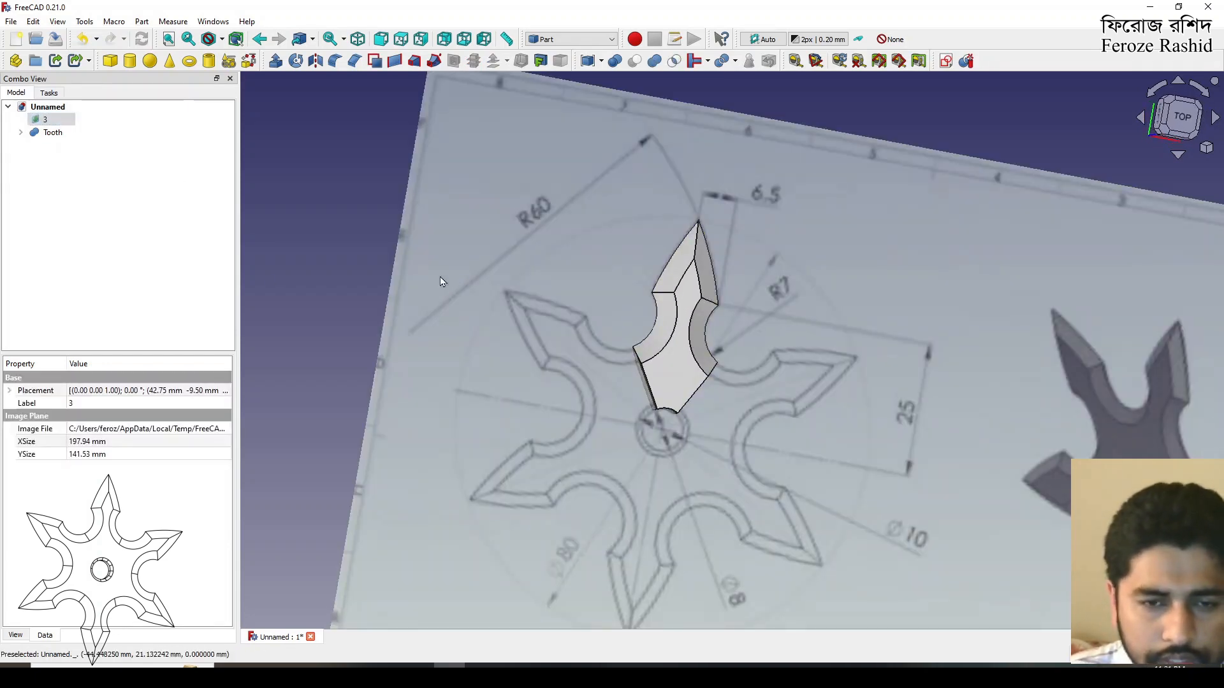
{"action": "left_click", "coordinate": [333, 263]}
{"action": "scroll", "coordinate": [881, 290], "scroll_direction": "down", "scroll_amount": 2}
{"action": "mouse_move", "coordinate": [881, 289]}
{"action": "middle_mouse_down"}
{"action": "mouse_move", "coordinate": [758, 248]}
{"action": "mouse_move", "coordinate": [817, 203]}
{"action": "mouse_move", "coordinate": [847, 264]}
{"action": "mouse_move", "coordinate": [822, 283]}
{"action": "middle_mouse_up"}
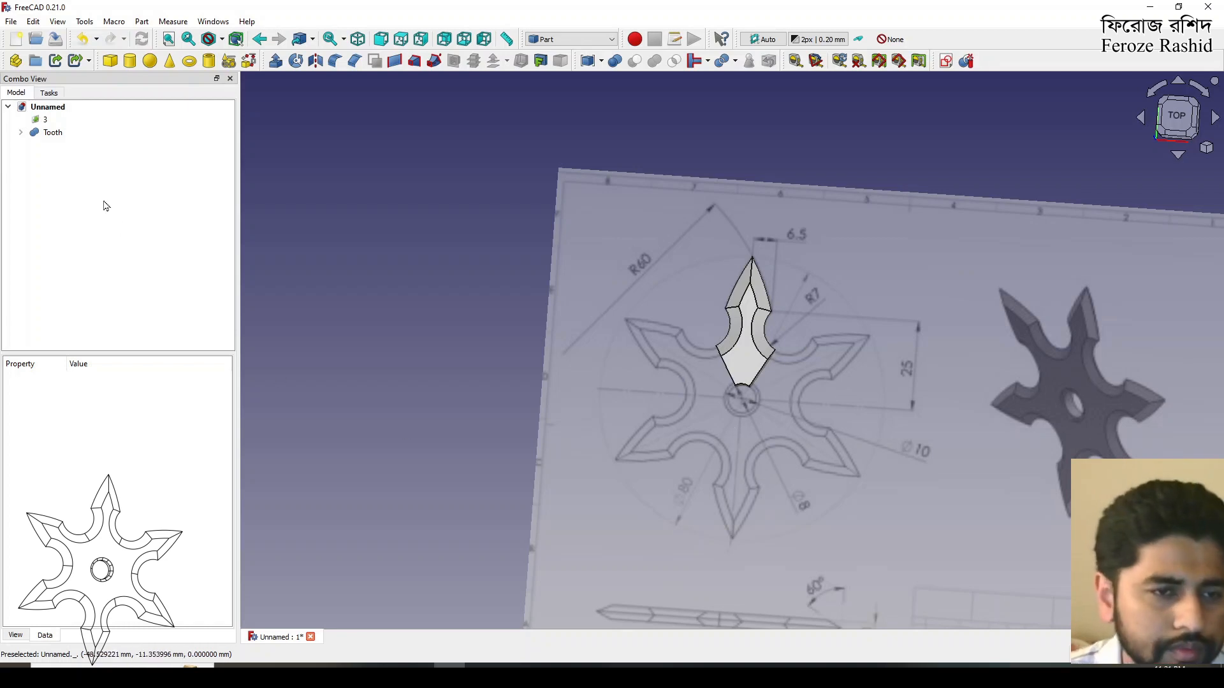
Step: Switch to the Lattice2 workbench and create a polar array of placements with a count of 6
{"action": "left_click", "coordinate": [601, 40]}
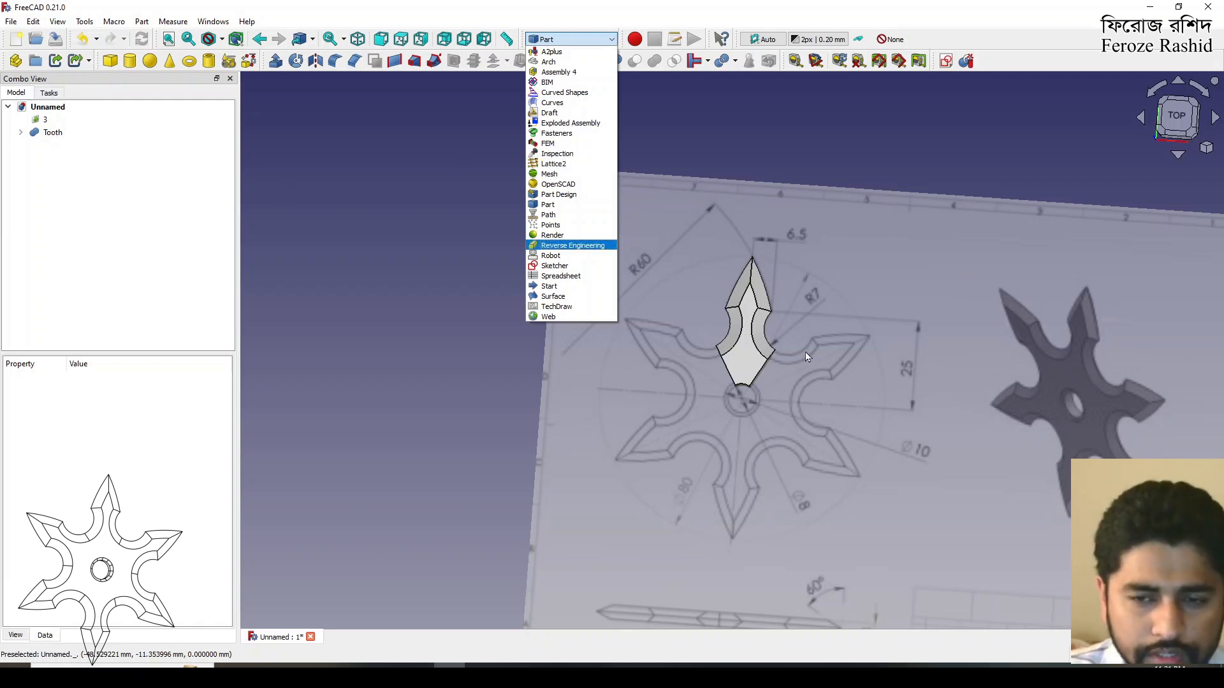
{"action": "left_click", "coordinate": [572, 164]}
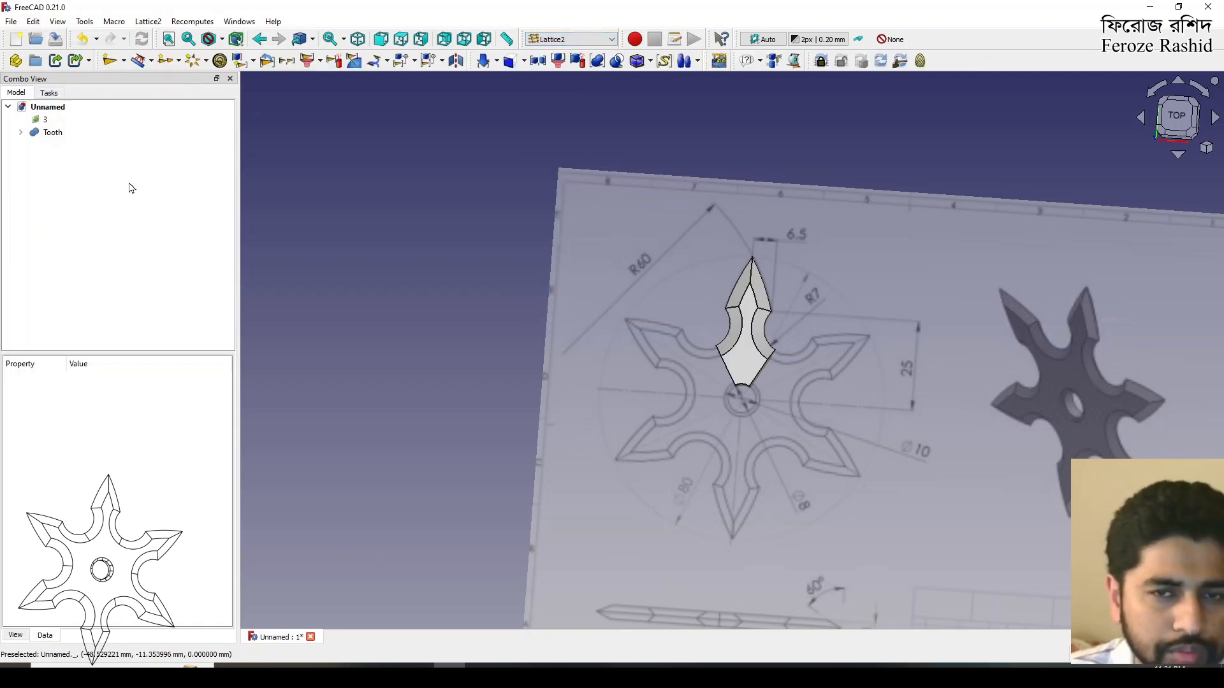
{"action": "left_click", "coordinate": [192, 60]}
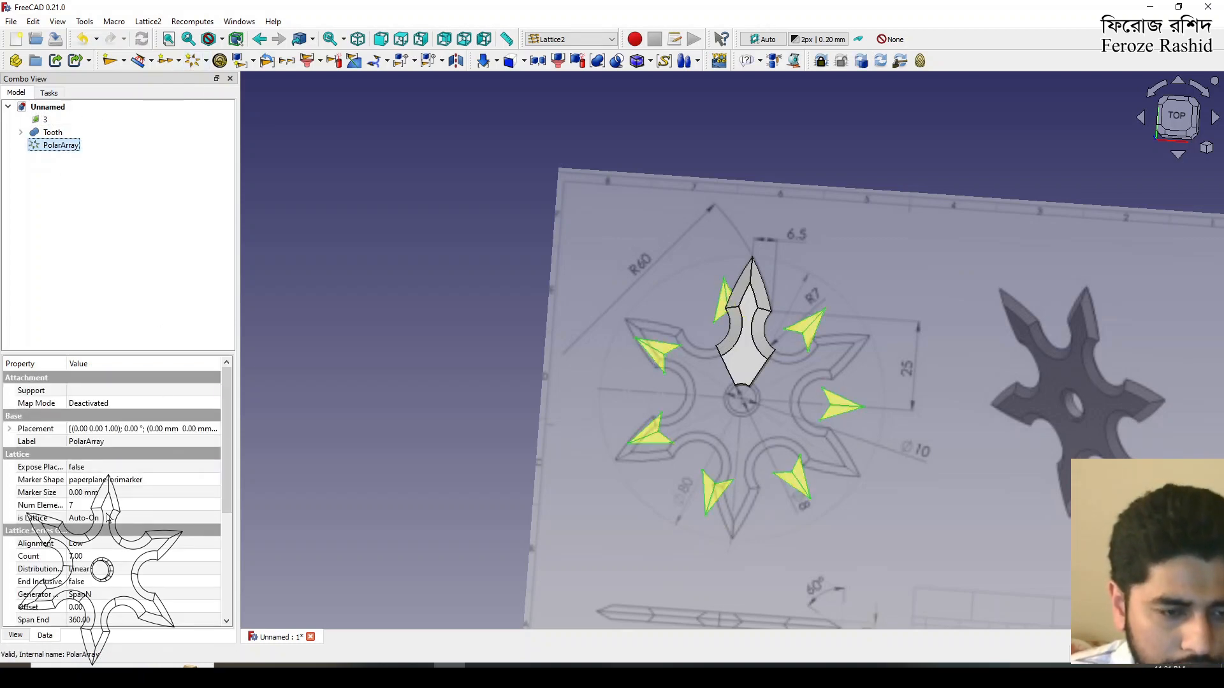
{"action": "left_click", "coordinate": [95, 545]}
{"action": "left_click", "coordinate": [88, 556]}
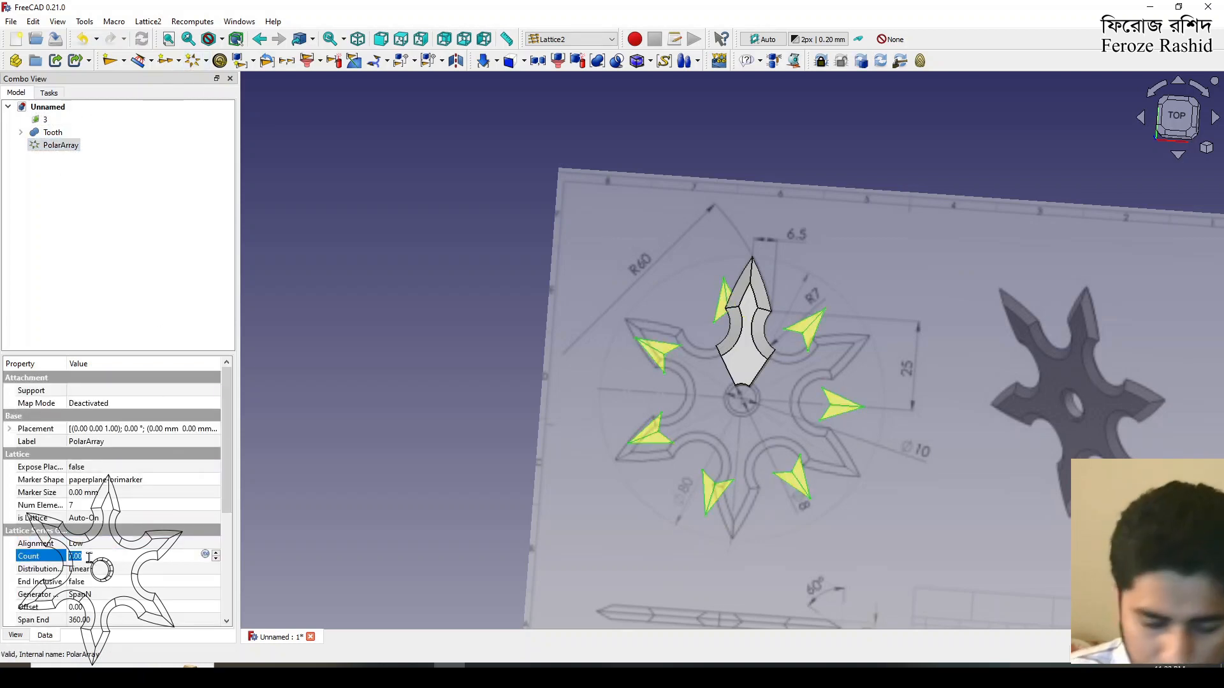
{"action": "type", "text": "6"}
{"action": "key", "text": "Return"}
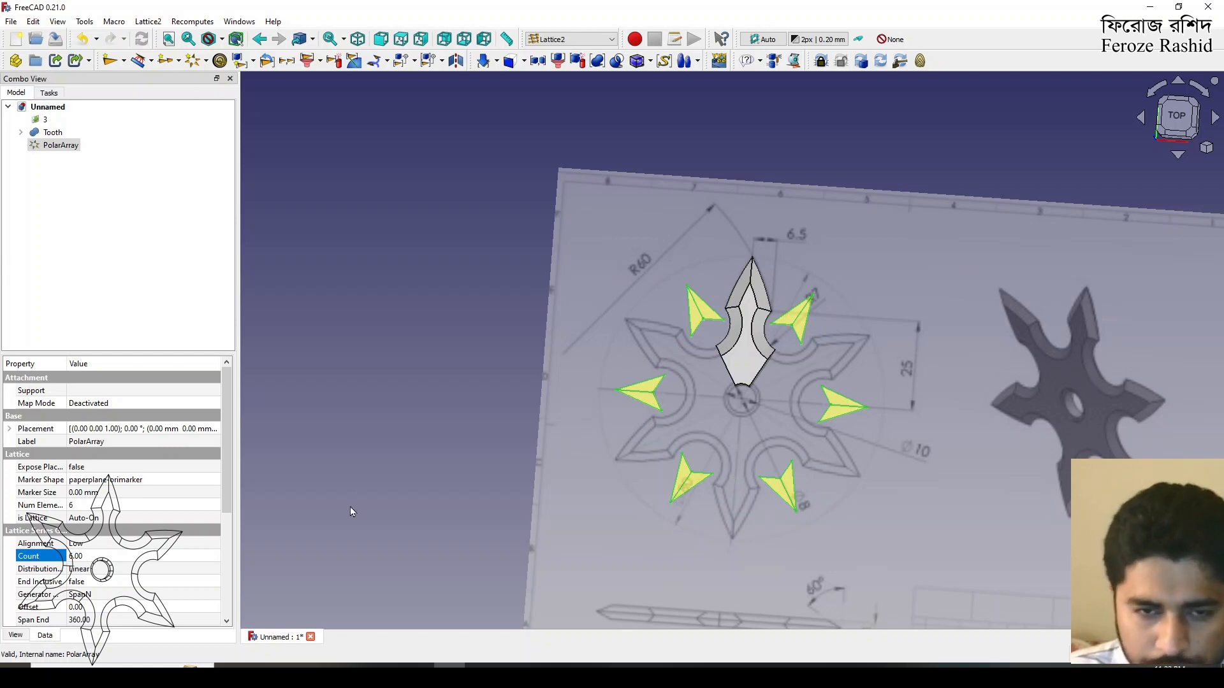
{"action": "left_click", "coordinate": [376, 460]}
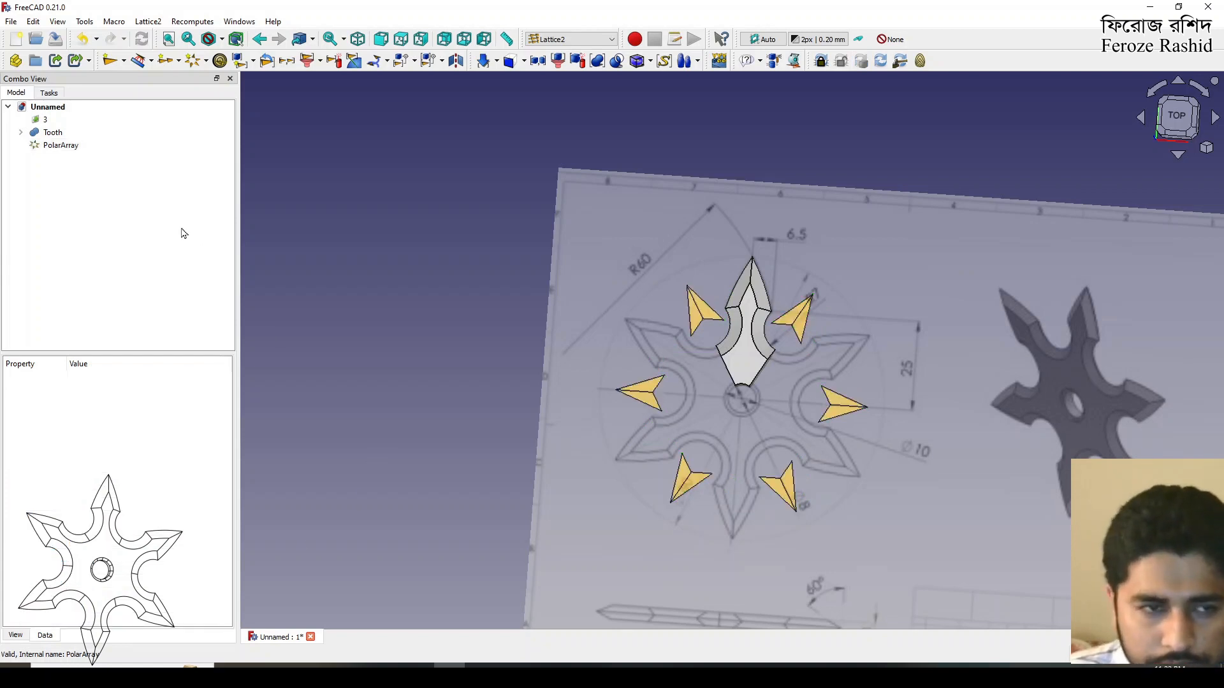
Step: Rotate the polar array by -30° about the Z axis to align its markers with the star's points
{"action": "right_click", "coordinate": [58, 145]}
{"action": "left_click", "coordinate": [75, 170]}
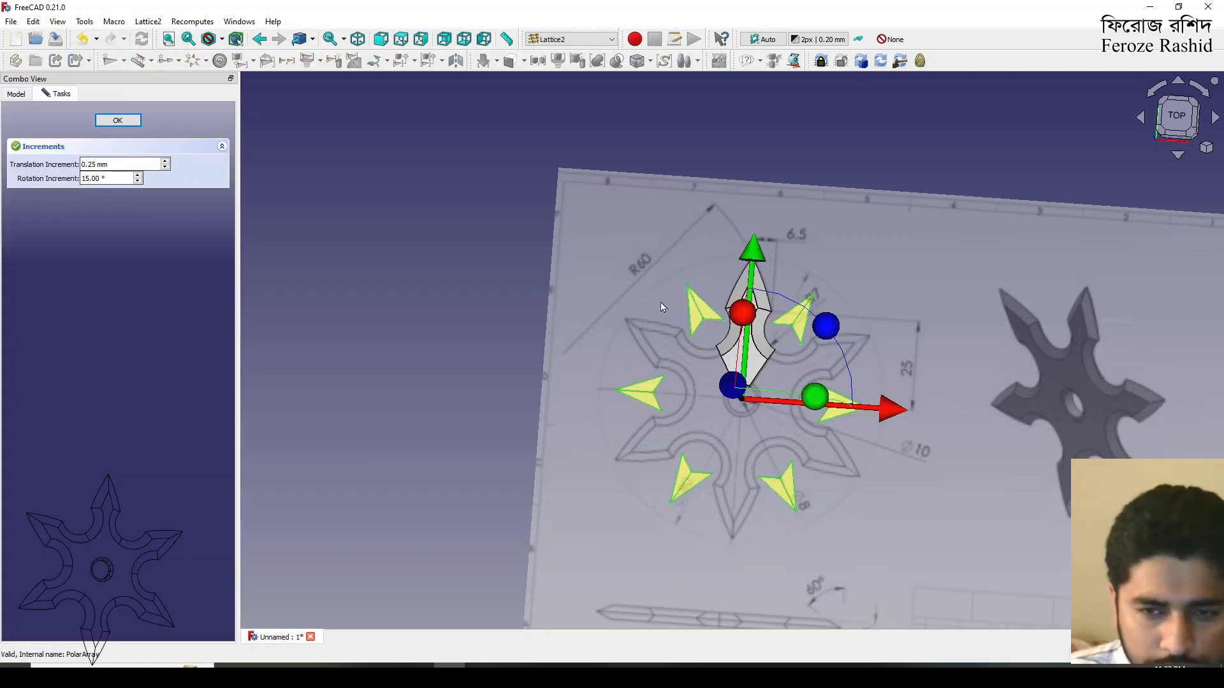
{"action": "left_click_drag", "start_coordinate": [827, 333], "coordinate": [854, 390]}
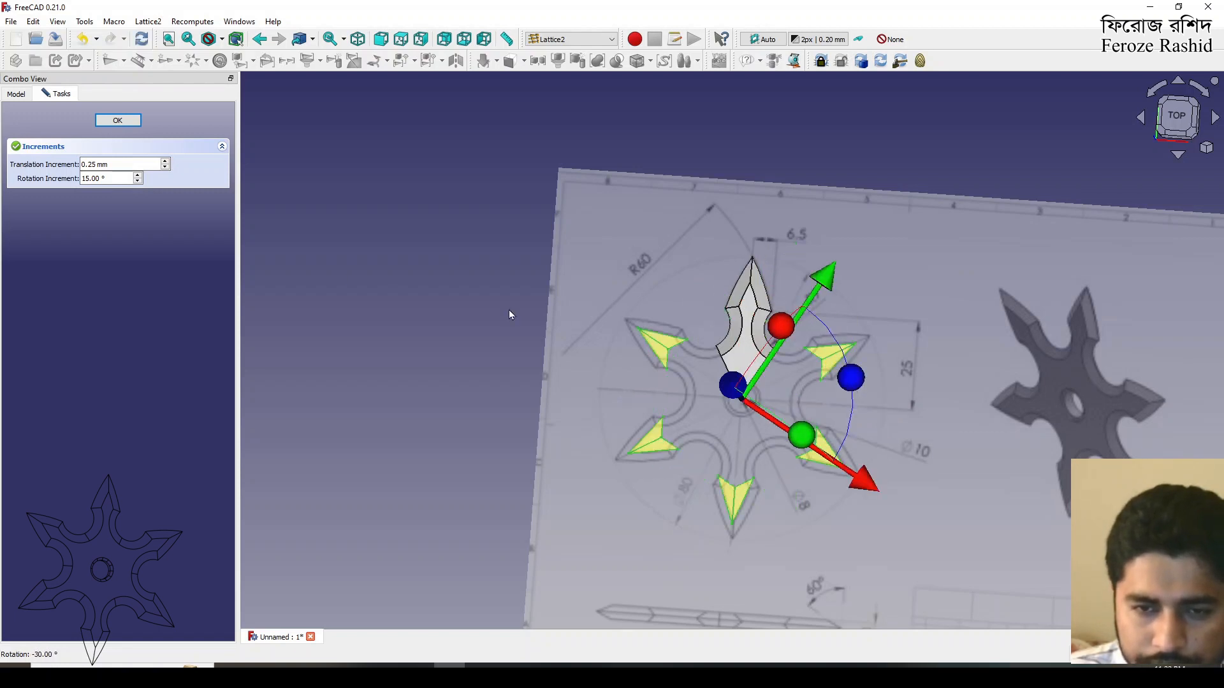
{"action": "left_click", "coordinate": [118, 121]}
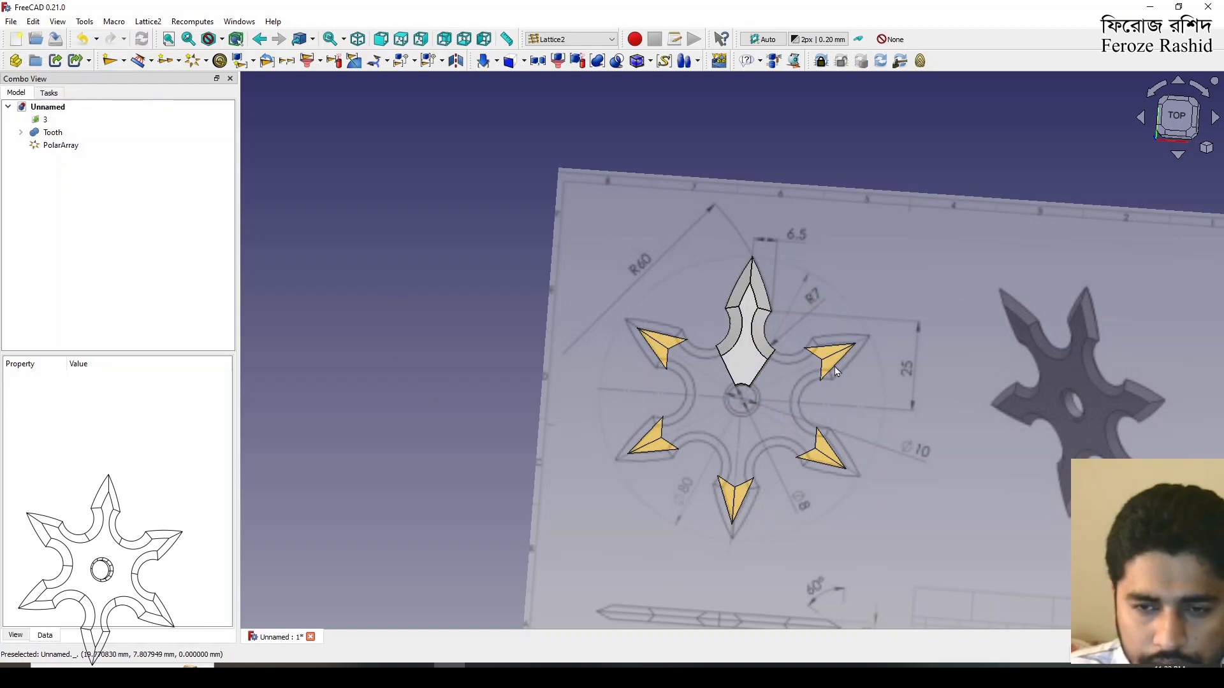
Step: Populate the PolarArray placements with copies of Tooth
{"action": "left_click", "coordinate": [54, 134]}
{"action": "left_click", "coordinate": [57, 145], "text": "ctrl"}
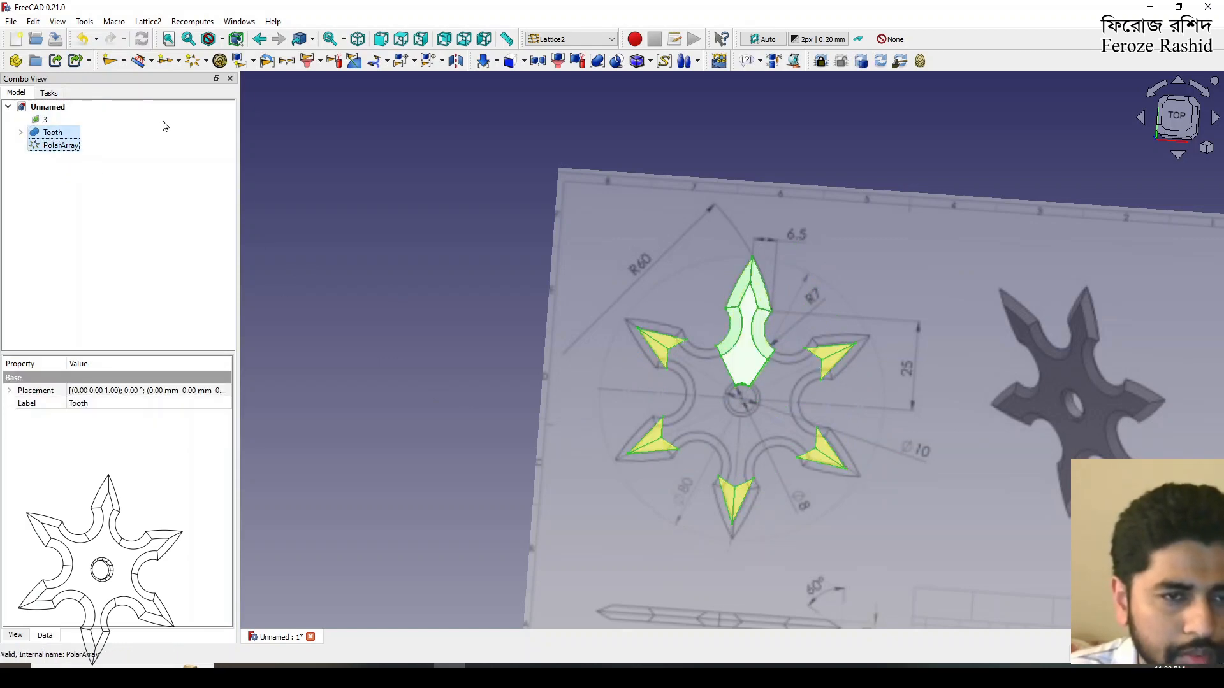
{"action": "left_click", "coordinate": [415, 63]}
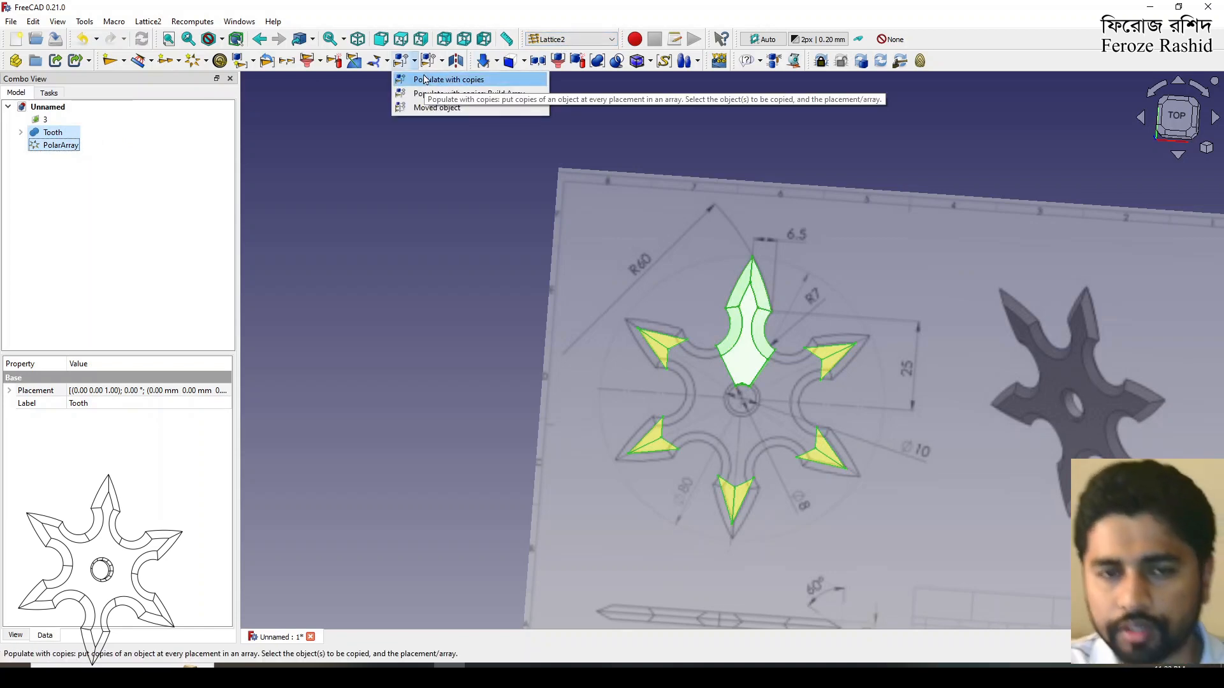
{"action": "left_click", "coordinate": [427, 80]}
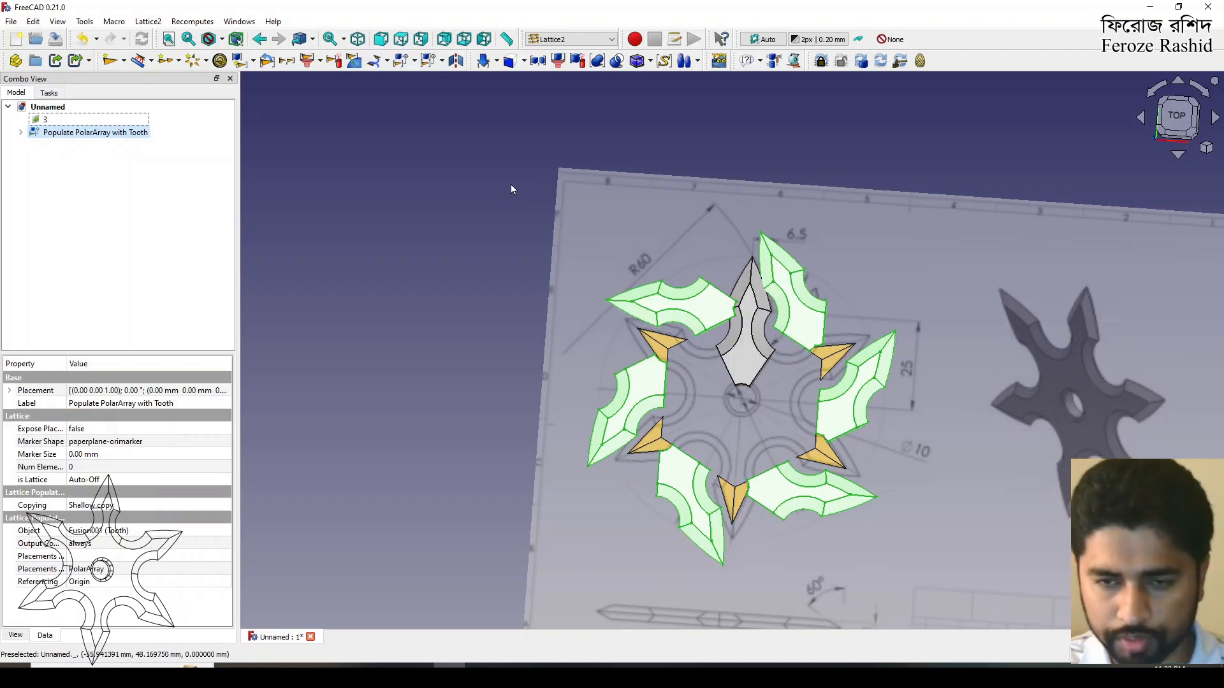
{"action": "scroll", "coordinate": [510, 185], "scroll_direction": "down", "scroll_amount": 2}
{"action": "scroll", "coordinate": [419, 386], "scroll_direction": "up", "scroll_amount": 2}
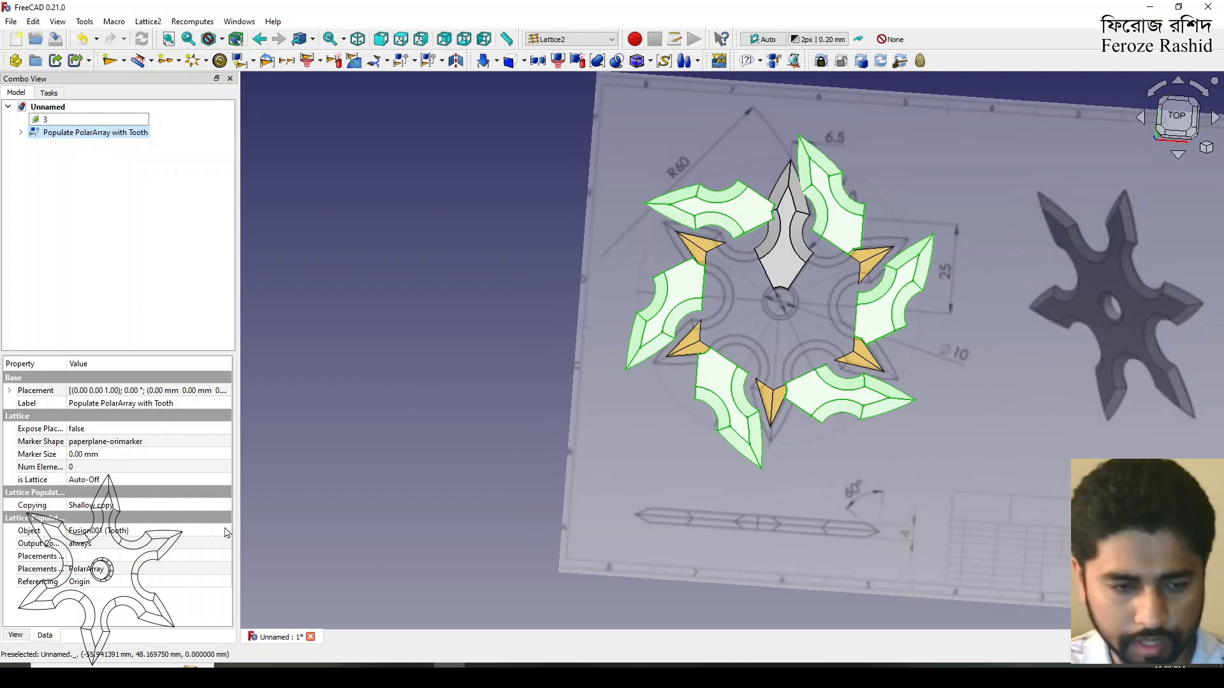
Step: Set the populated array's Referencing property to First item
{"action": "left_click", "coordinate": [94, 582]}
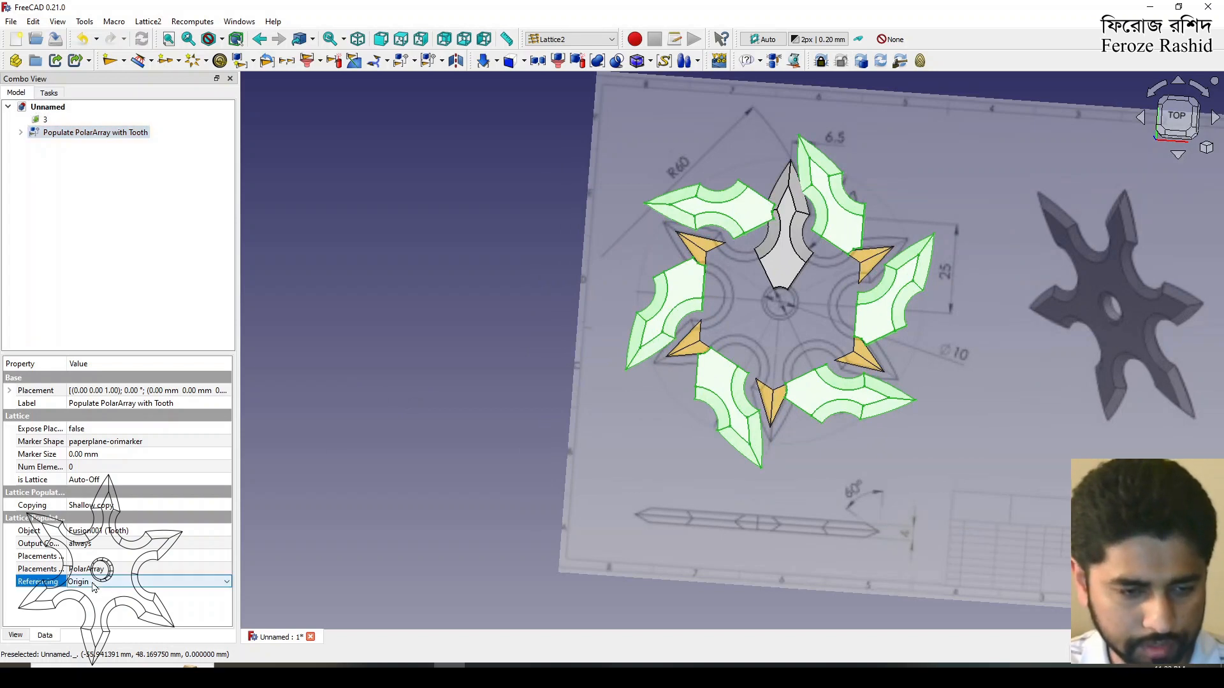
{"action": "left_click", "coordinate": [93, 582]}
{"action": "left_click", "coordinate": [102, 603]}
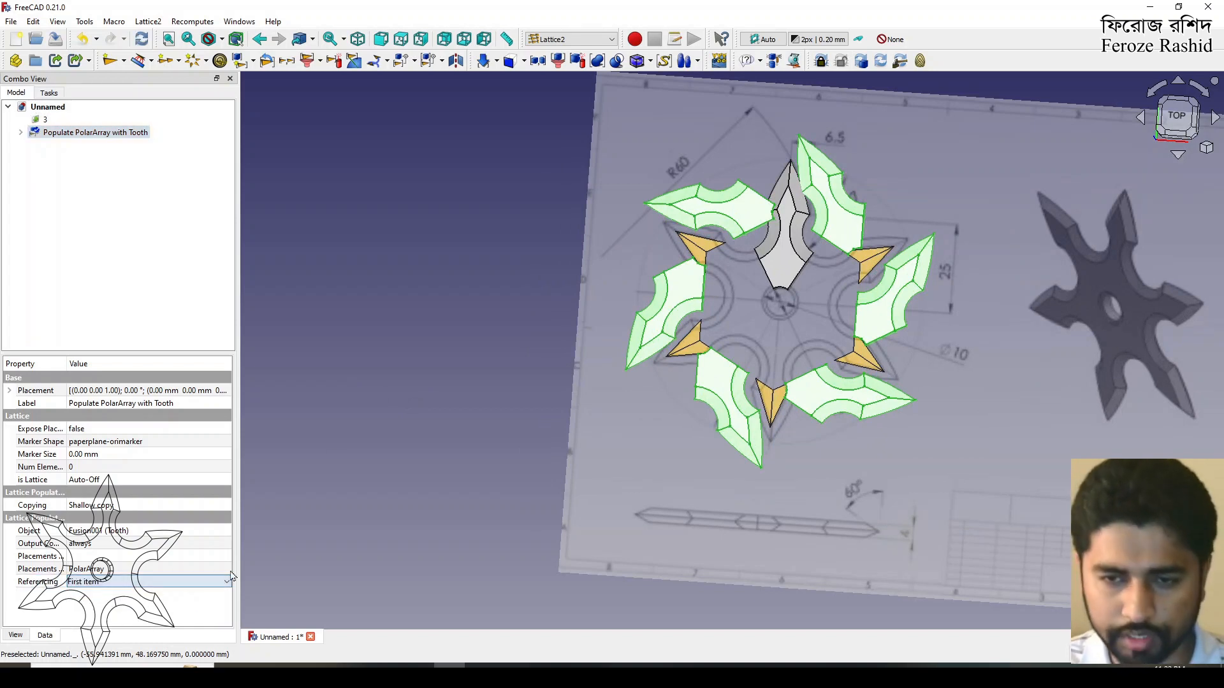
{"action": "left_click", "coordinate": [459, 478]}
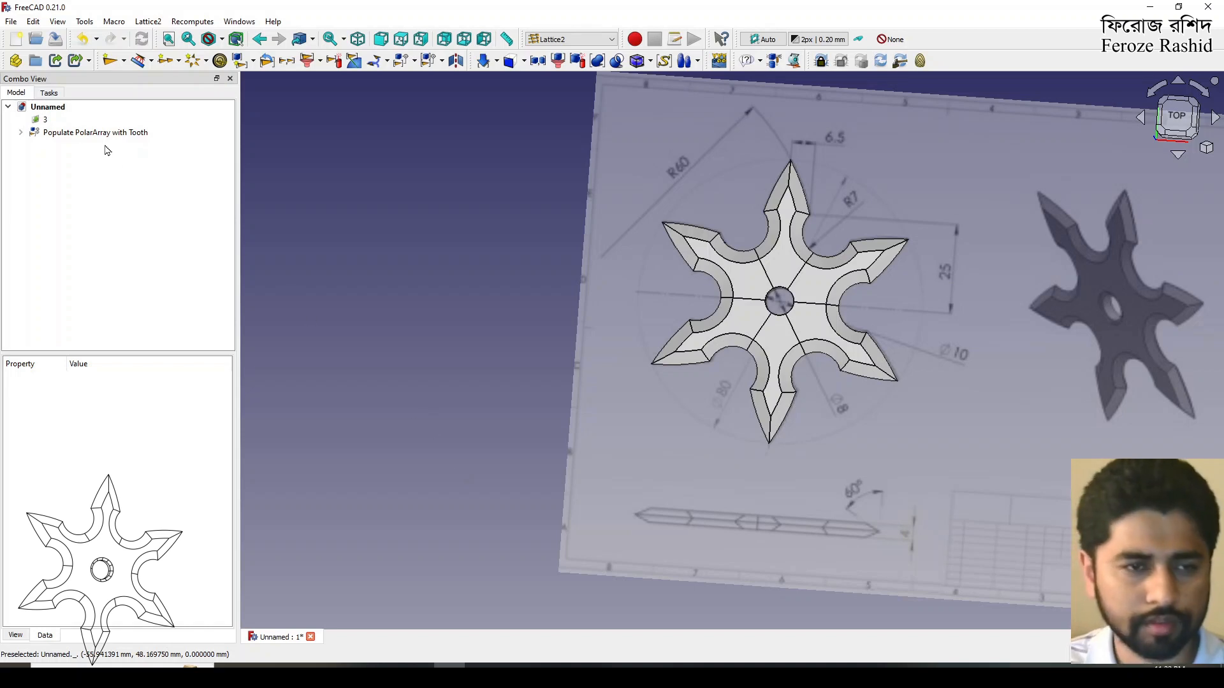
Step: Hide the original Tooth and the PolarArray markers nested under the populated array
{"action": "left_click", "coordinate": [21, 133]}
{"action": "left_click", "coordinate": [66, 146]}
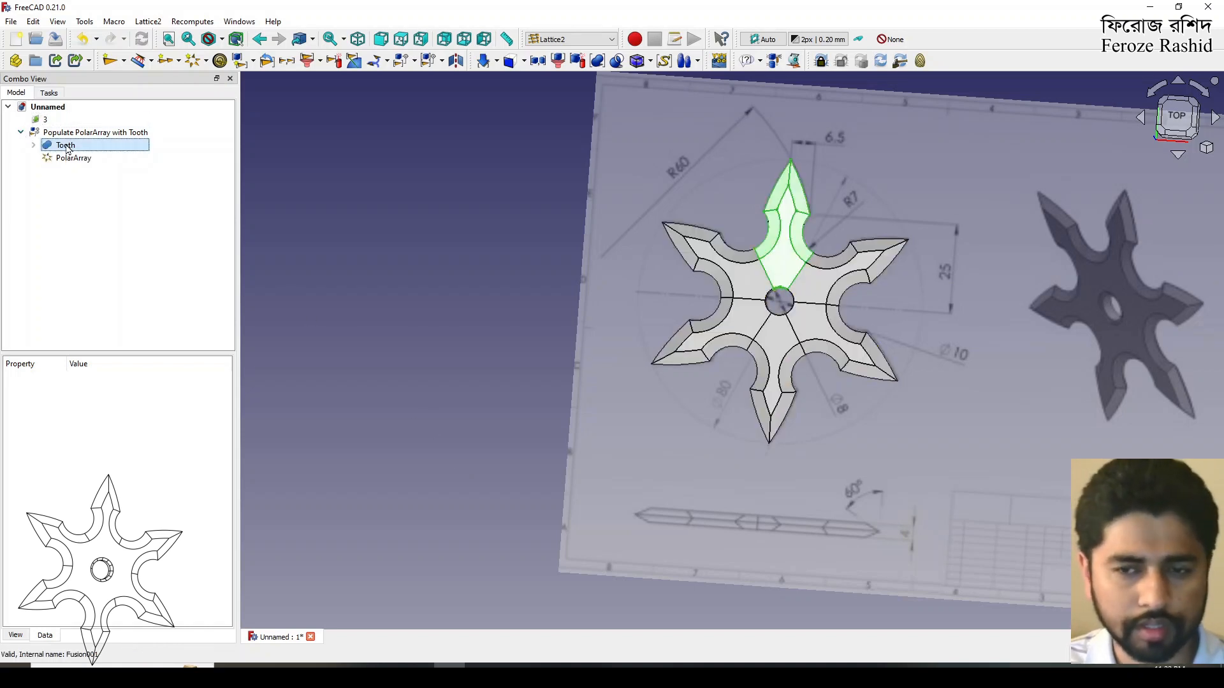
{"action": "key", "text": "space"}
{"action": "left_click", "coordinate": [78, 160]}
{"action": "left_click", "coordinate": [426, 286]}
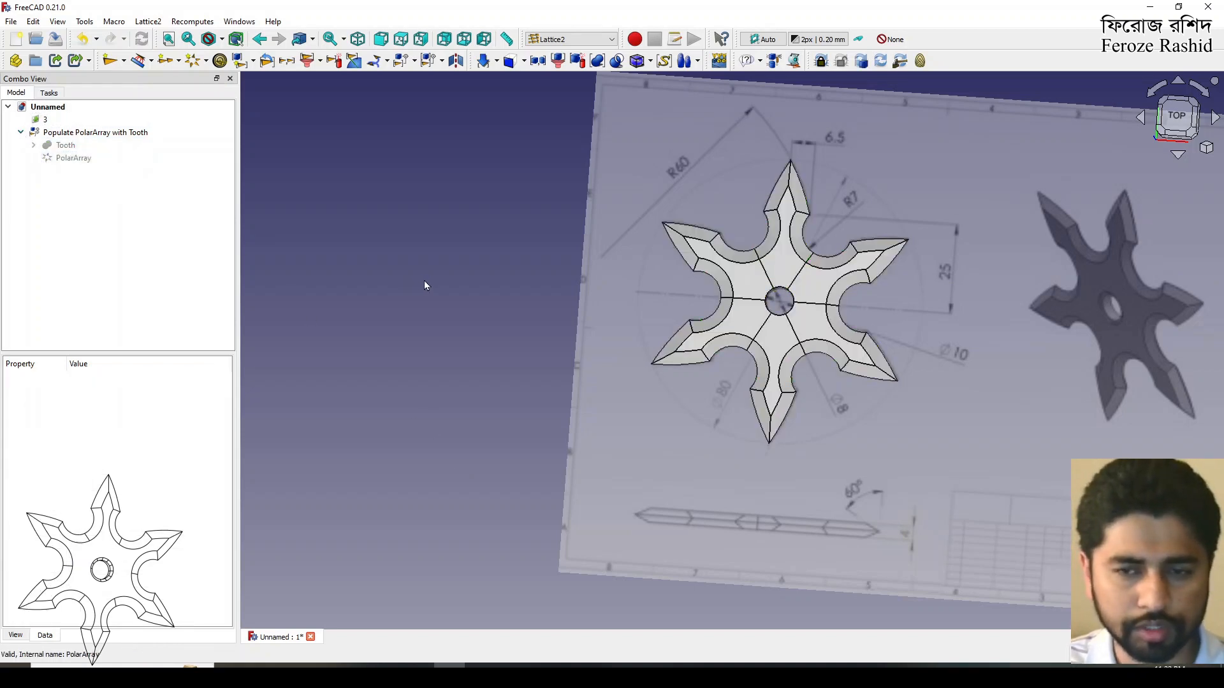
Step: Switch to the Part workbench and fuse the populated array of teeth into one solid with a union
{"action": "left_click", "coordinate": [90, 132]}
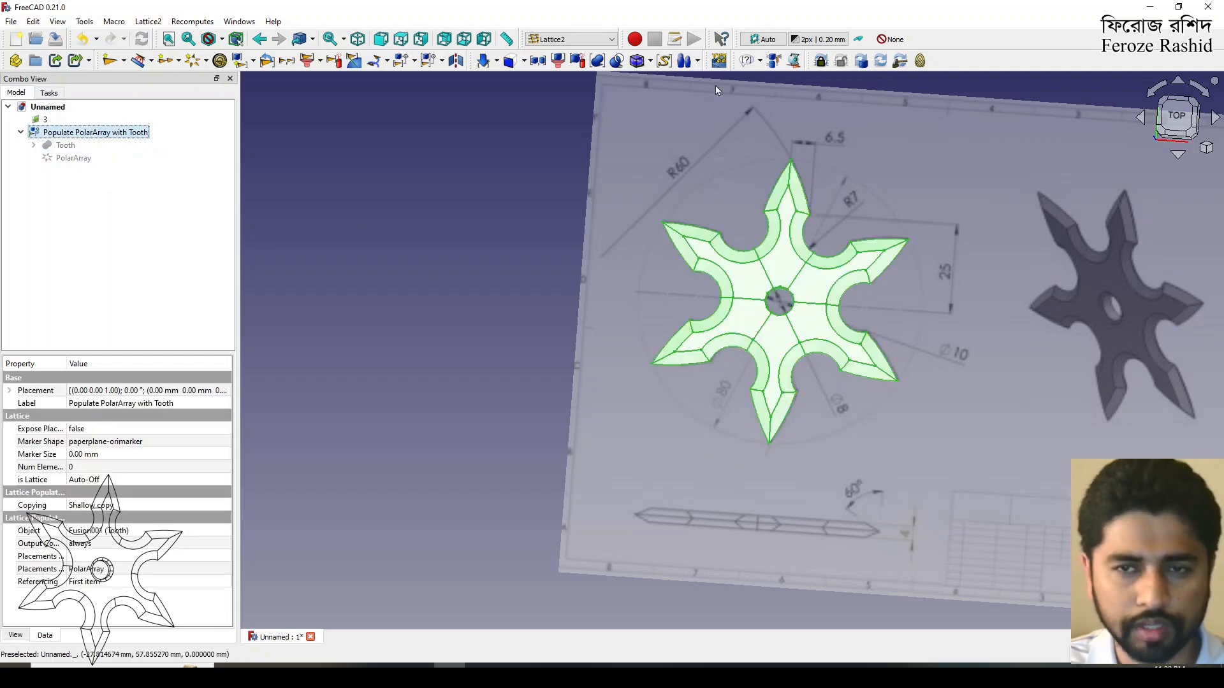
{"action": "left_click", "coordinate": [610, 41]}
{"action": "left_click", "coordinate": [565, 204]}
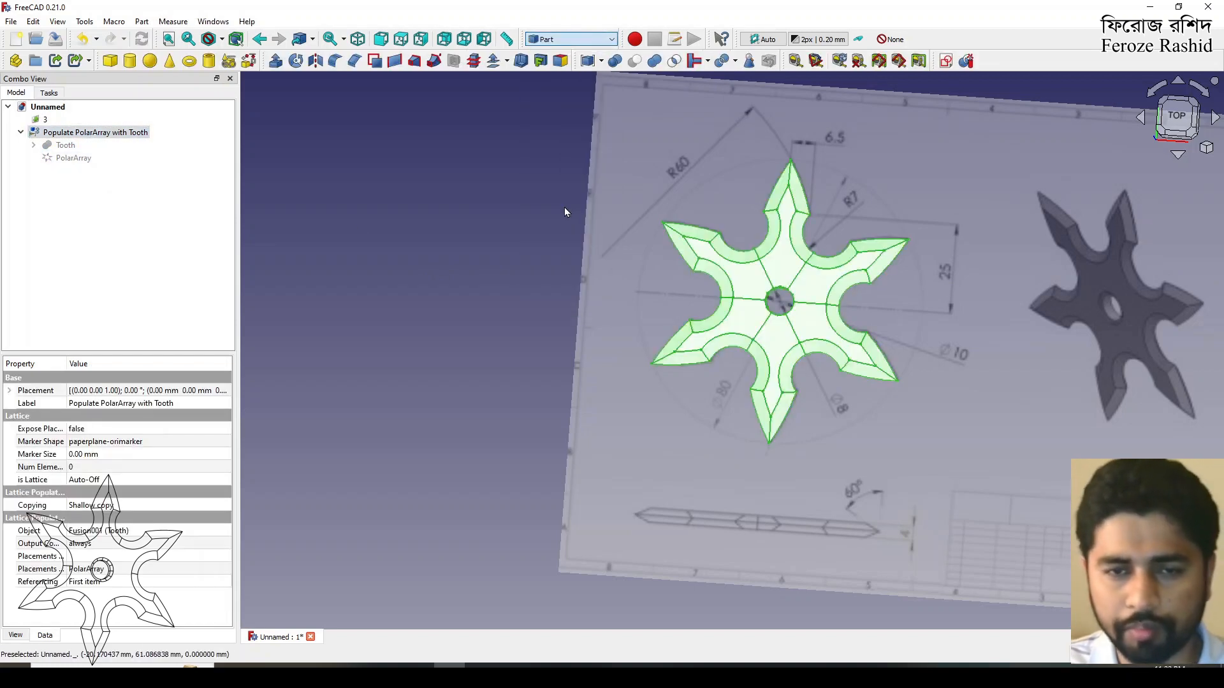
{"action": "left_click", "coordinate": [650, 63]}
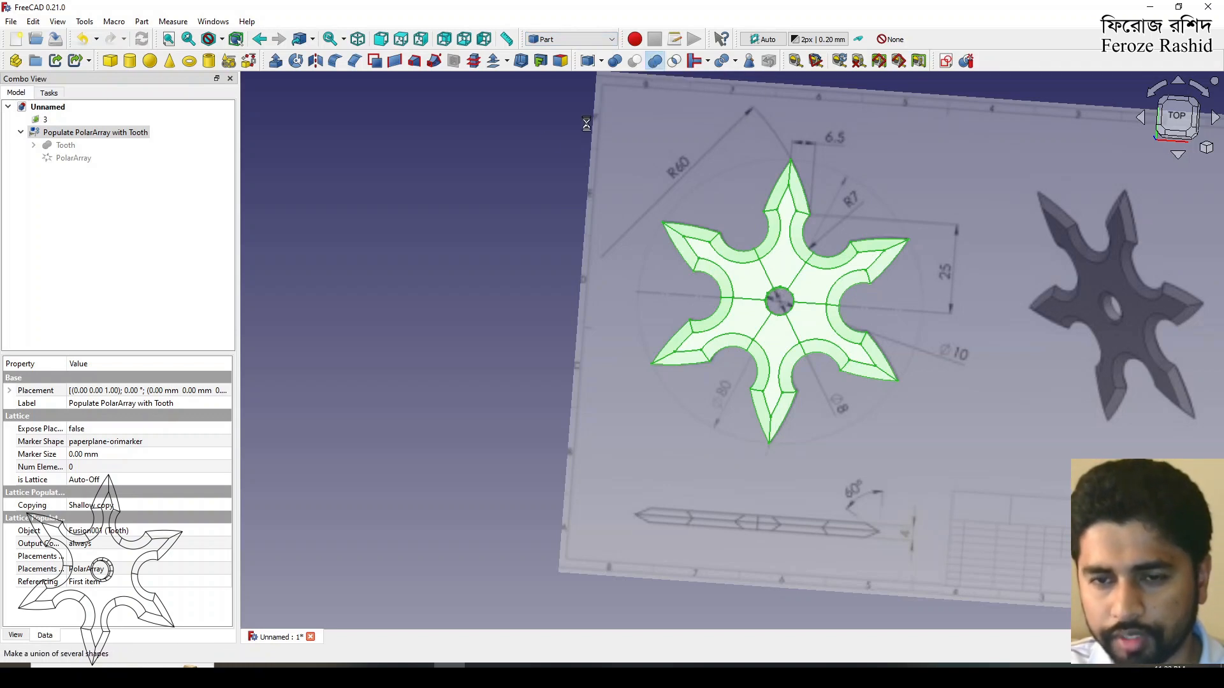
Step: Rename the fused solid as NinjaStar
{"action": "left_click", "coordinate": [61, 133]}
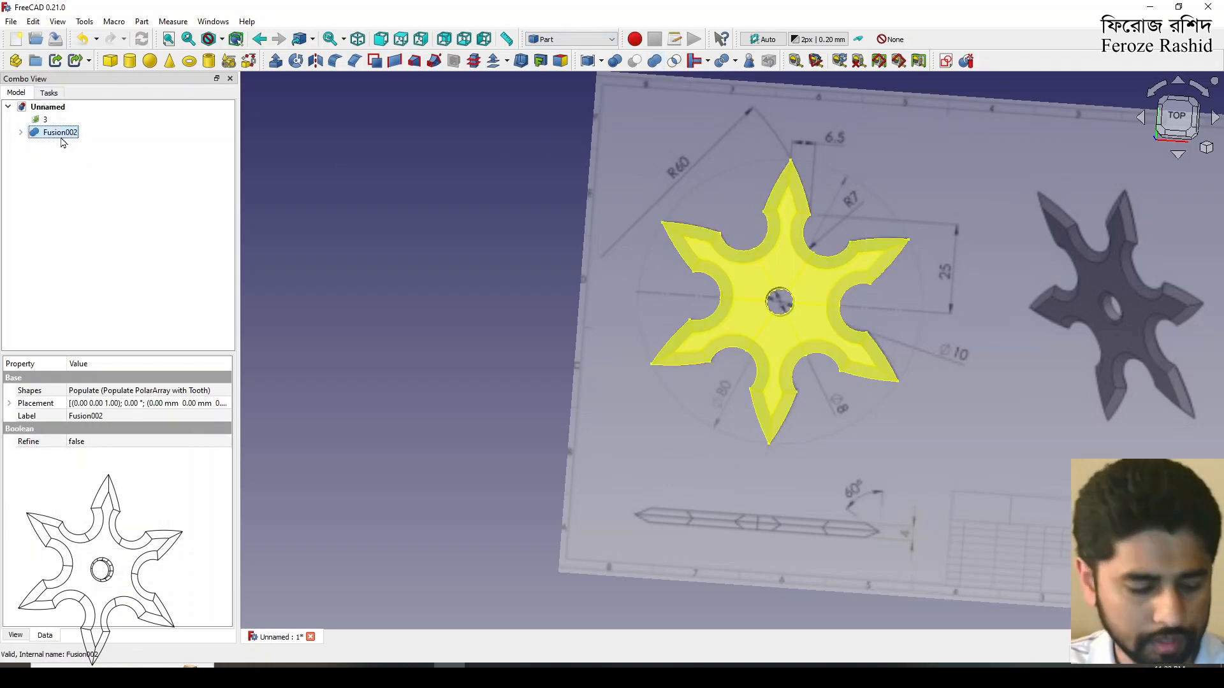
{"action": "left_click", "coordinate": [61, 133]}
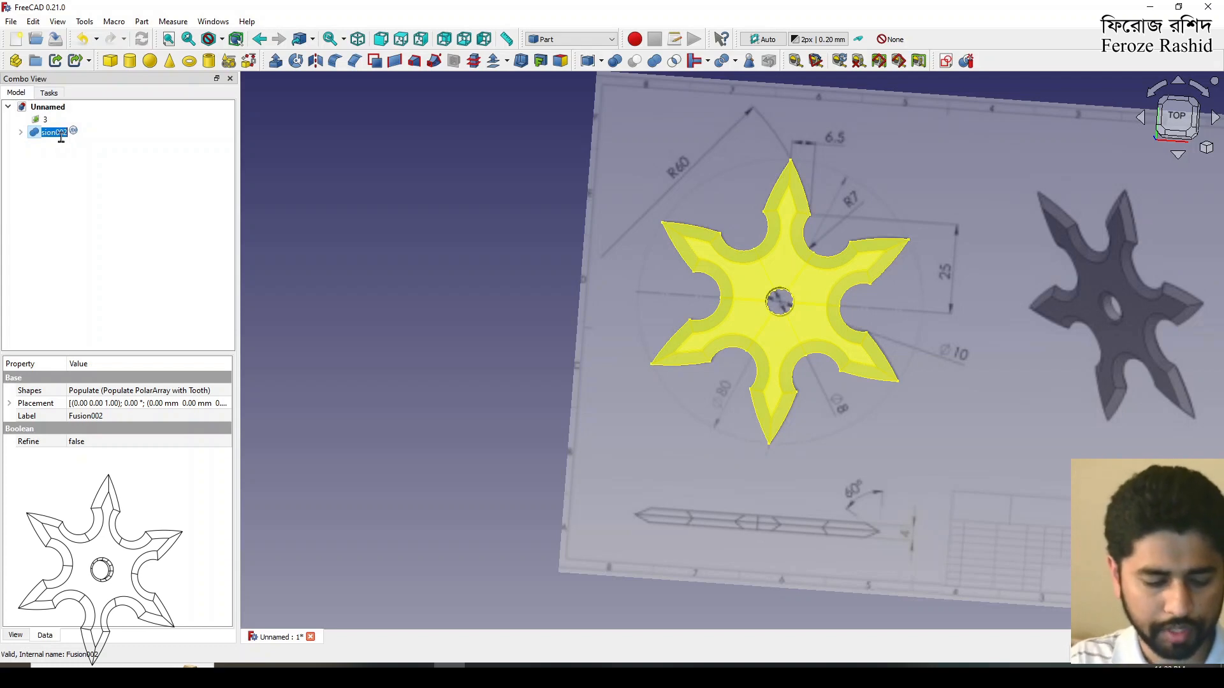
{"action": "type", "text": "NinjaStar"}
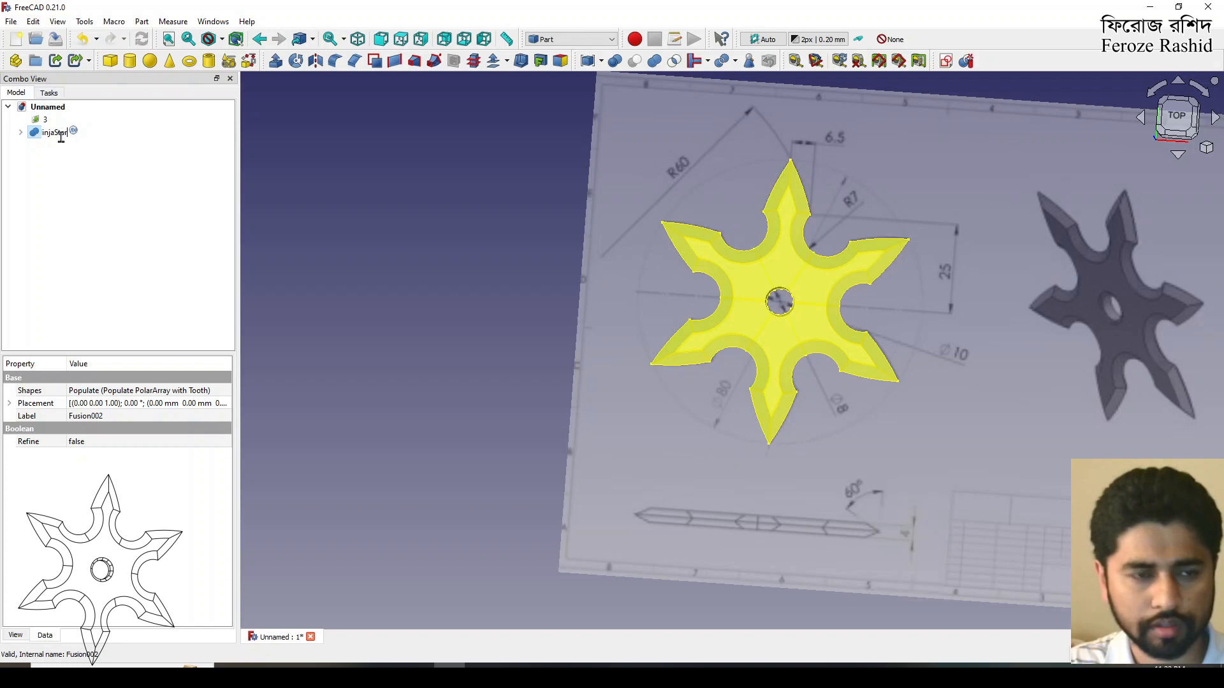
{"action": "key", "text": "Return"}
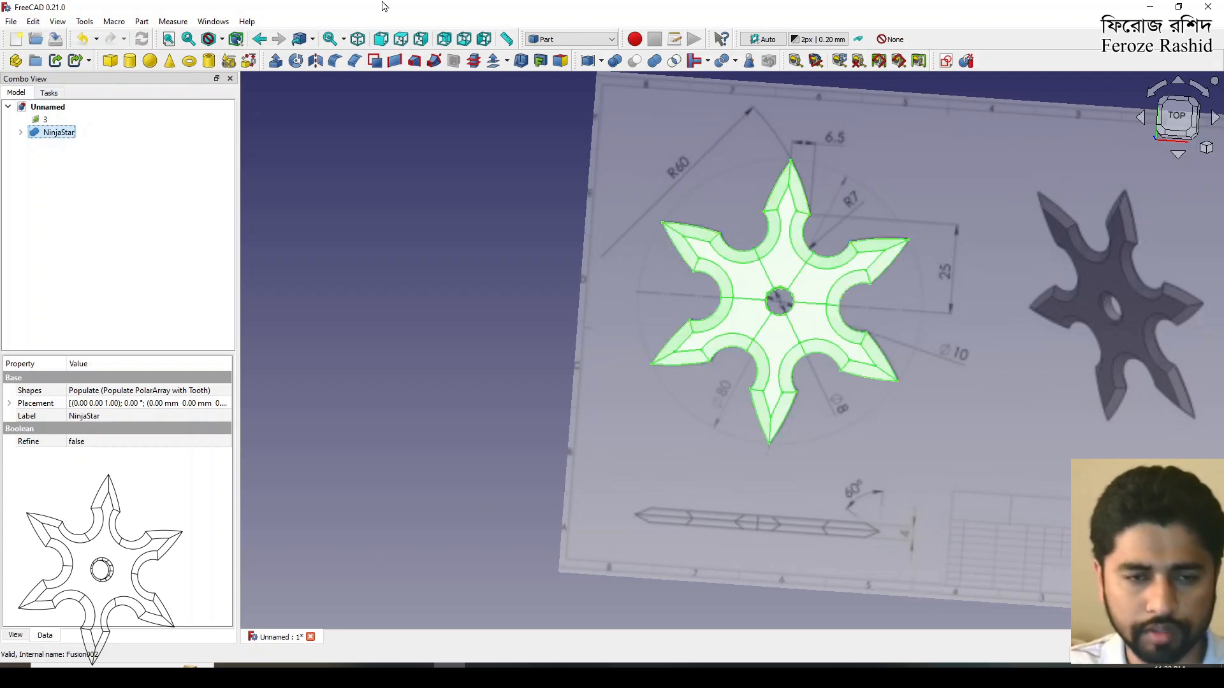
Step: Set NinjaStar's Refine property to true to remove the seams between the fused teeth
{"action": "left_click", "coordinate": [88, 430]}
{"action": "left_click", "coordinate": [89, 442]}
{"action": "left_click", "coordinate": [92, 441]}
{"action": "left_click", "coordinate": [97, 463]}
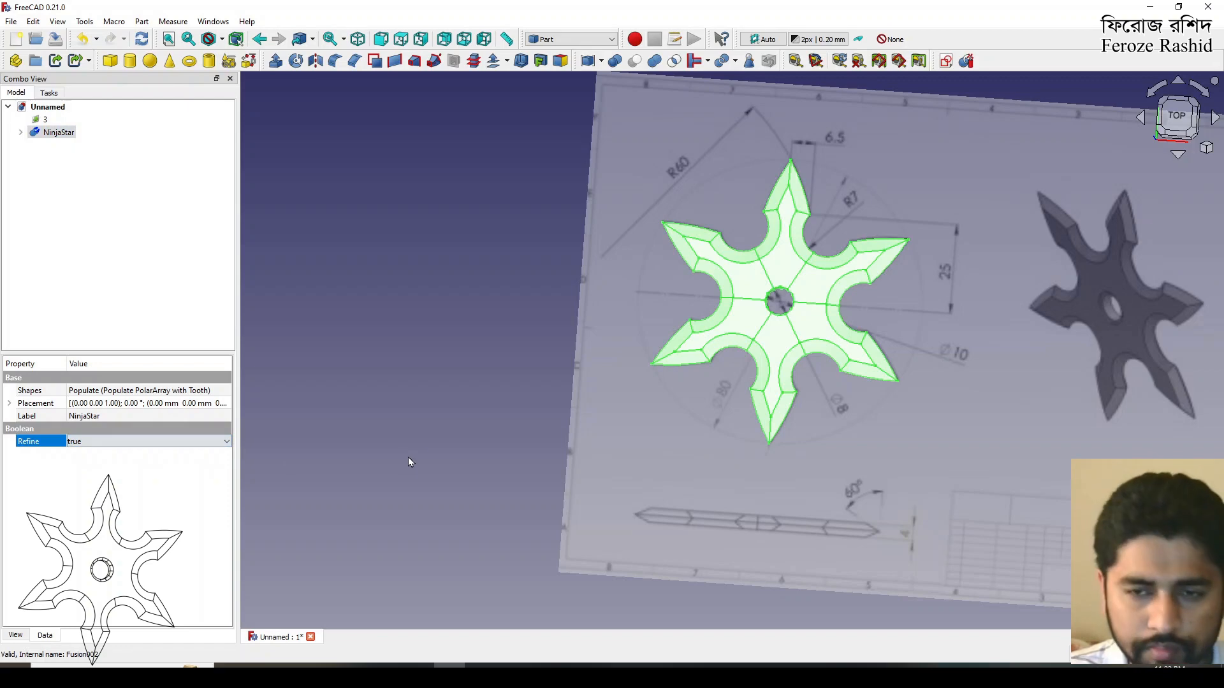
Step: Hide the reference image to inspect the refined star on its own, and show the image again
{"action": "left_click", "coordinate": [640, 481]}
{"action": "left_click", "coordinate": [671, 476]}
{"action": "key", "text": "space"}
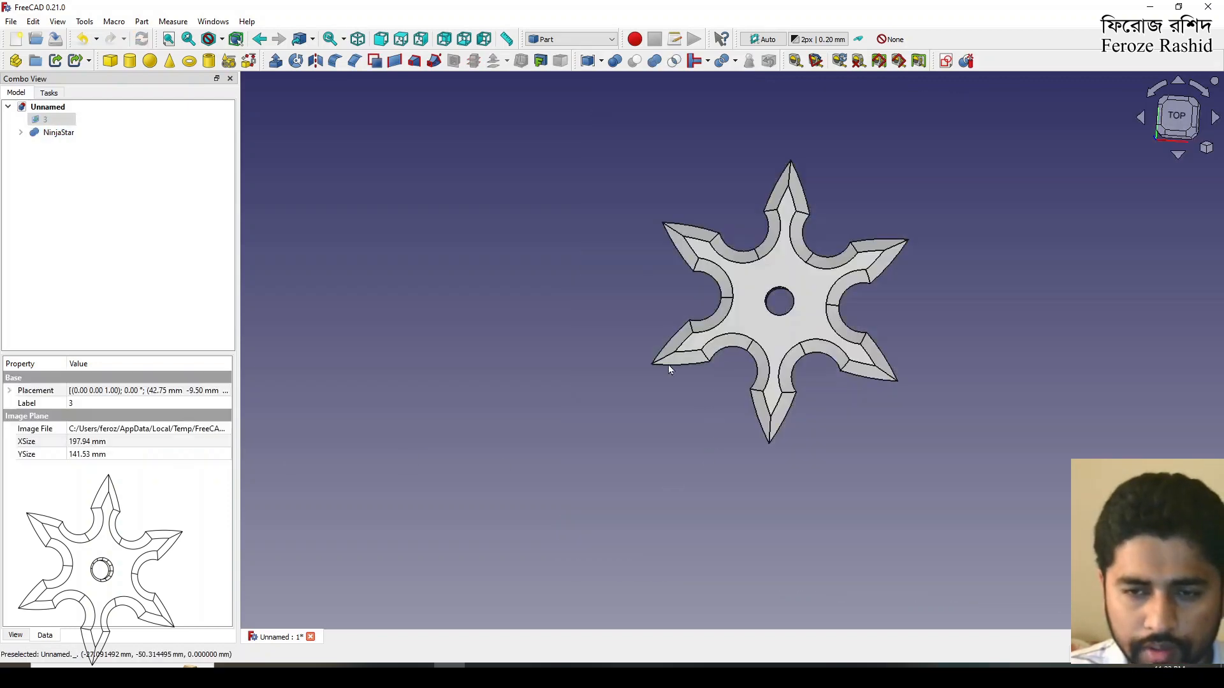
{"action": "scroll", "coordinate": [511, 292], "scroll_direction": "down", "scroll_amount": 2}
{"action": "scroll", "coordinate": [601, 285], "scroll_direction": "up", "scroll_amount": 3}
{"action": "middle_click_drag", "start_coordinate": [663, 193], "coordinate": [720, 197]}
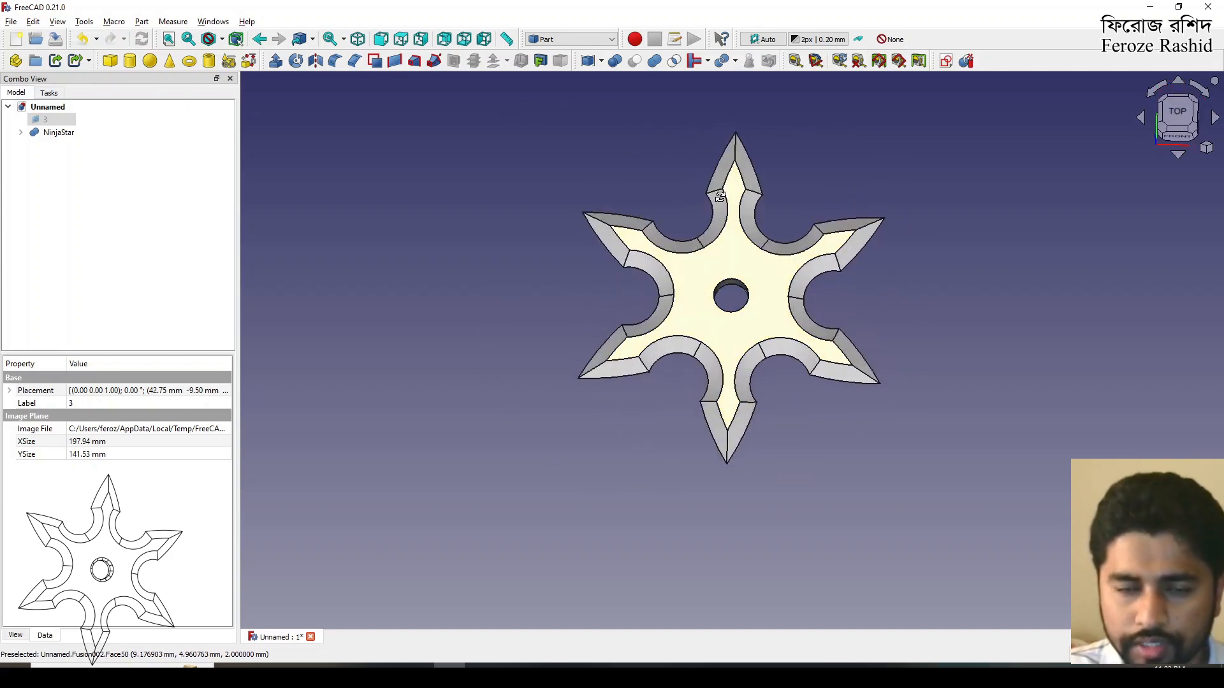
{"action": "left_click", "coordinate": [53, 121]}
{"action": "key", "text": "space"}
{"action": "left_click", "coordinate": [380, 285]}
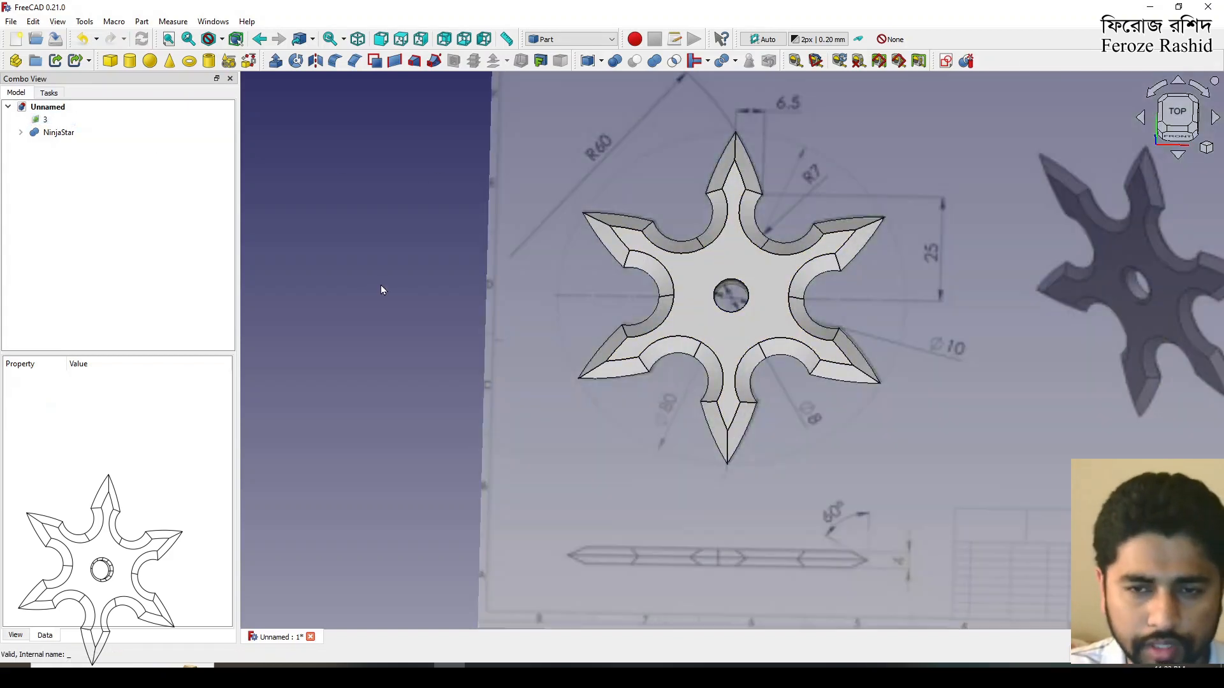
Step: Examine the star against the reference drawing, paying attention to the rim of the centre hole in the shaded view
{"action": "scroll", "coordinate": [602, 332], "scroll_direction": "down", "scroll_amount": 3}
{"action": "scroll", "coordinate": [691, 310], "scroll_direction": "up", "scroll_amount": 4}
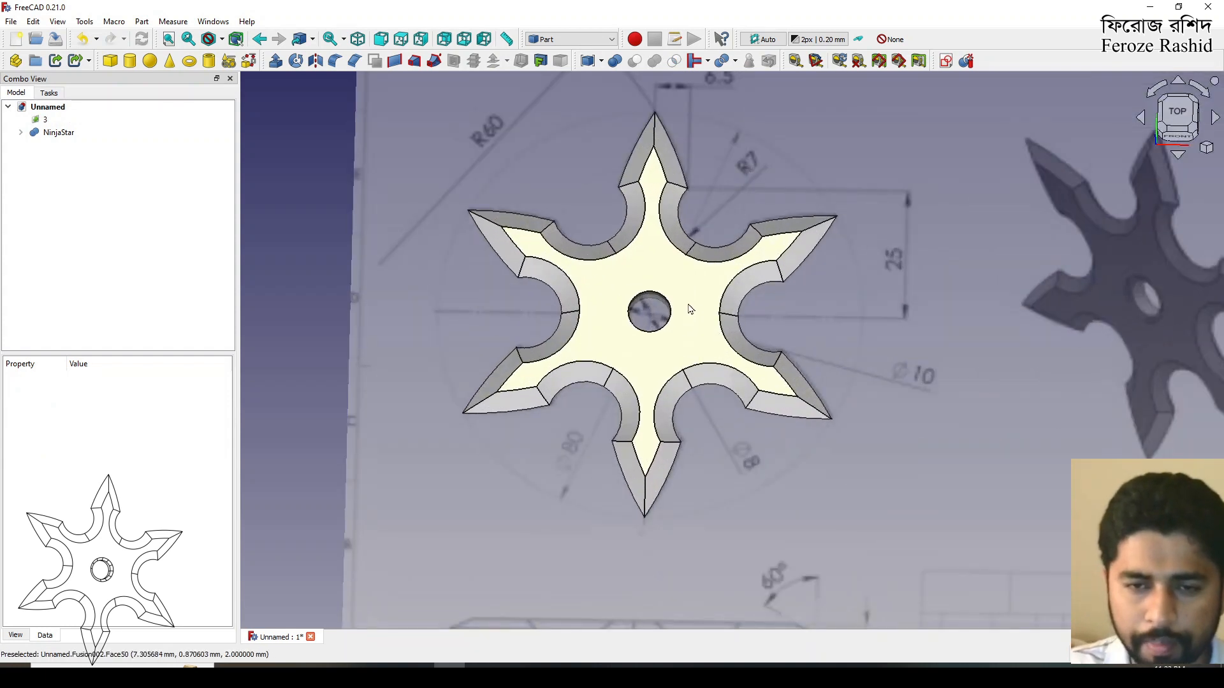
{"action": "scroll", "coordinate": [668, 297], "scroll_direction": "up", "scroll_amount": 1}
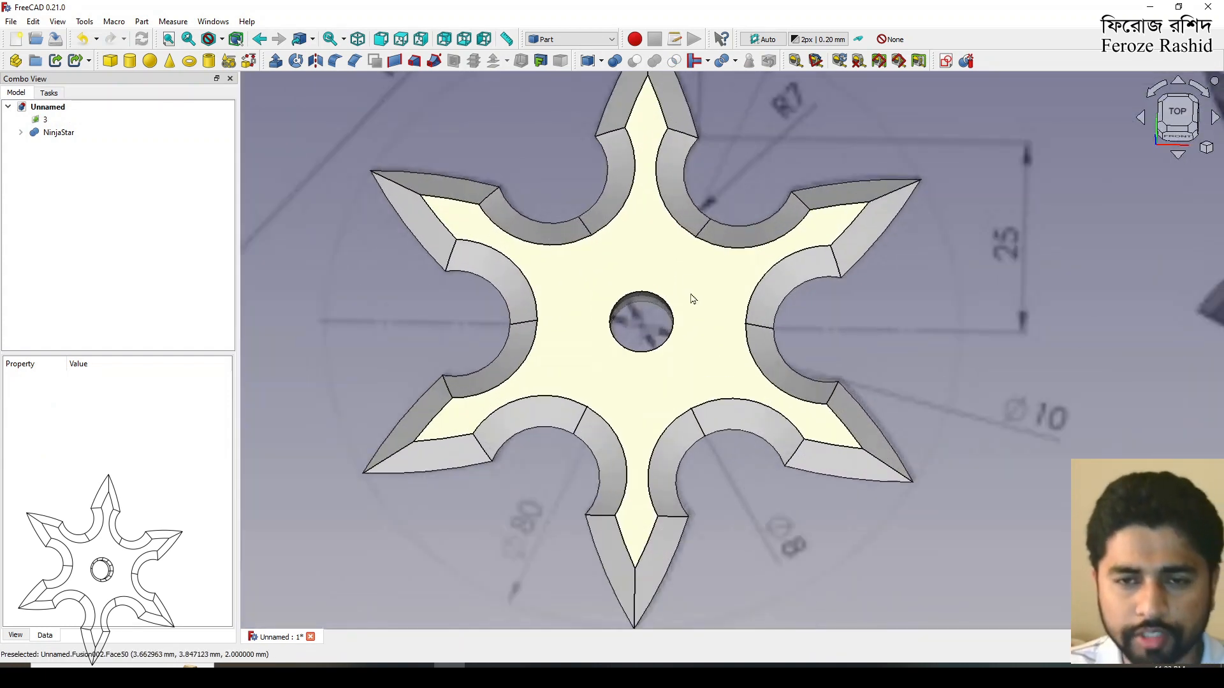
{"action": "scroll", "coordinate": [700, 266], "scroll_direction": "down", "scroll_amount": 2}
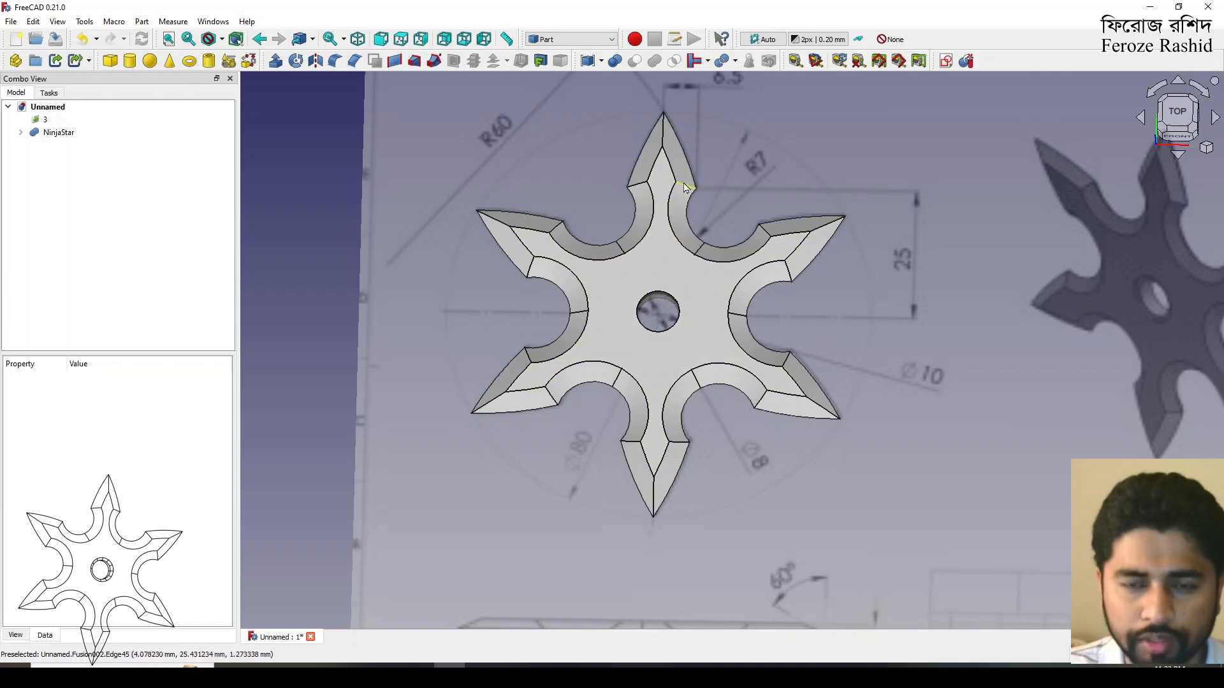
{"action": "scroll", "coordinate": [752, 283], "scroll_direction": "down", "scroll_amount": 3}
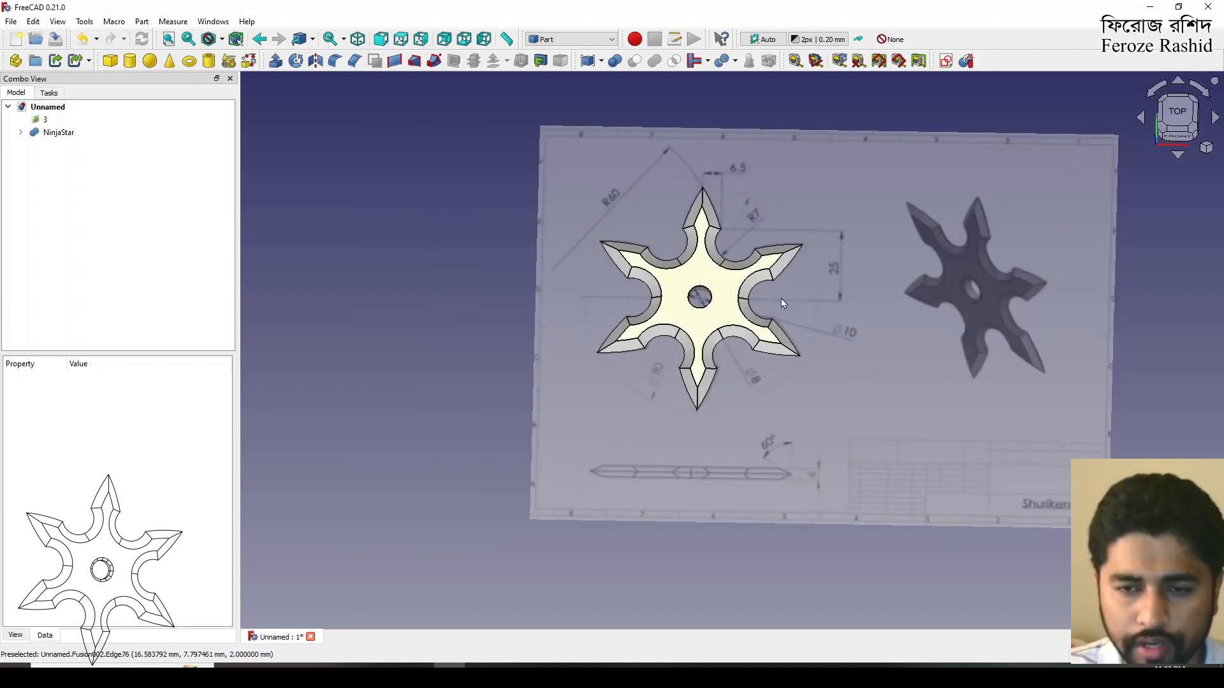
{"action": "mouse_move", "coordinate": [810, 325]}
{"action": "middle_mouse_down"}
{"action": "mouse_move", "coordinate": [695, 291]}
{"action": "mouse_move", "coordinate": [533, 336]}
{"action": "mouse_move", "coordinate": [421, 336]}
{"action": "mouse_move", "coordinate": [801, 344]}
{"action": "middle_mouse_up"}
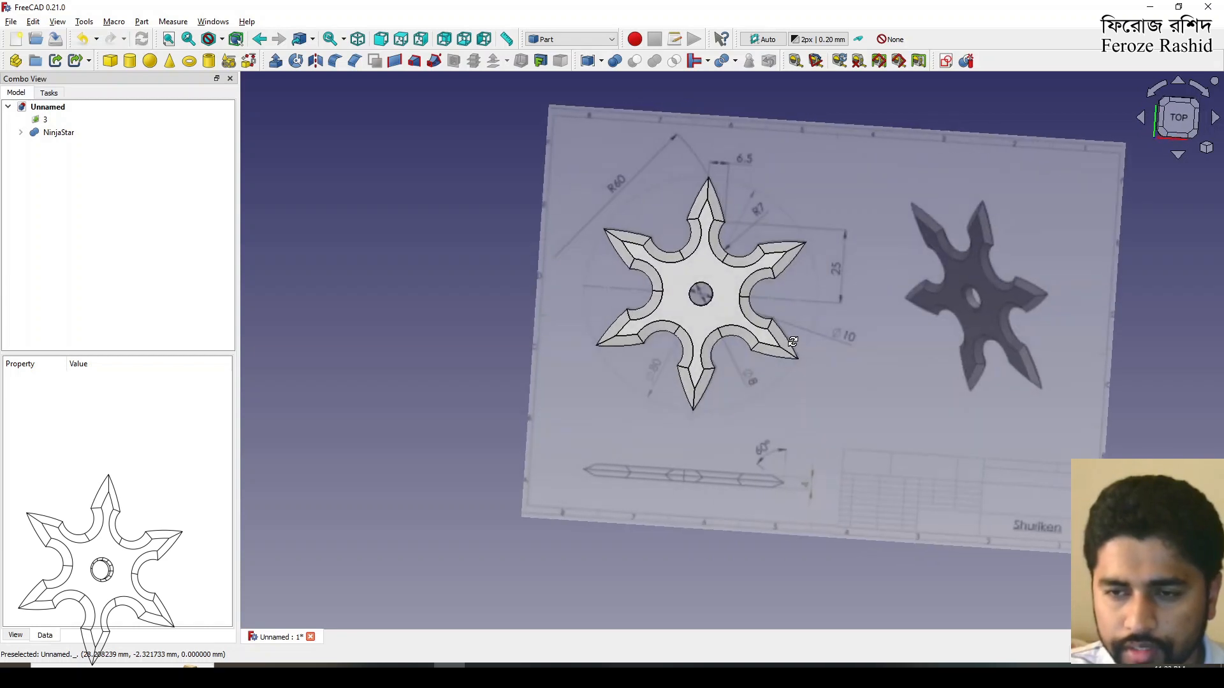
{"action": "scroll", "coordinate": [721, 292], "scroll_direction": "up", "scroll_amount": 2}
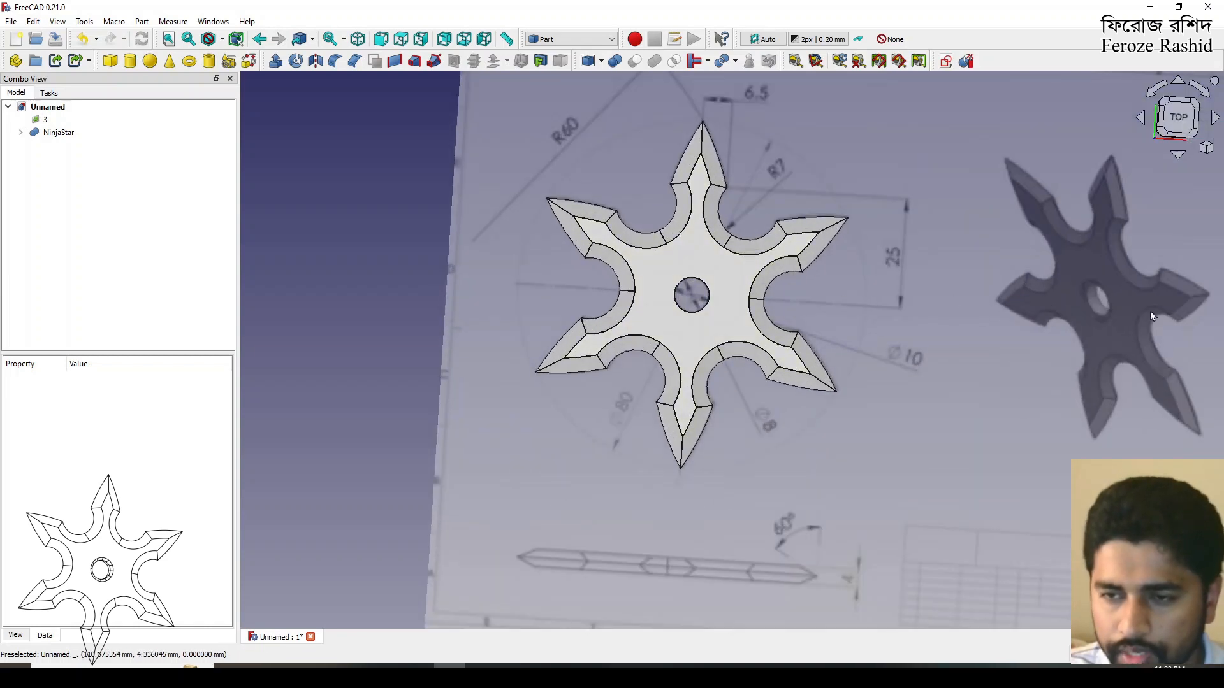
{"action": "scroll", "coordinate": [1110, 309], "scroll_direction": "up", "scroll_amount": 5}
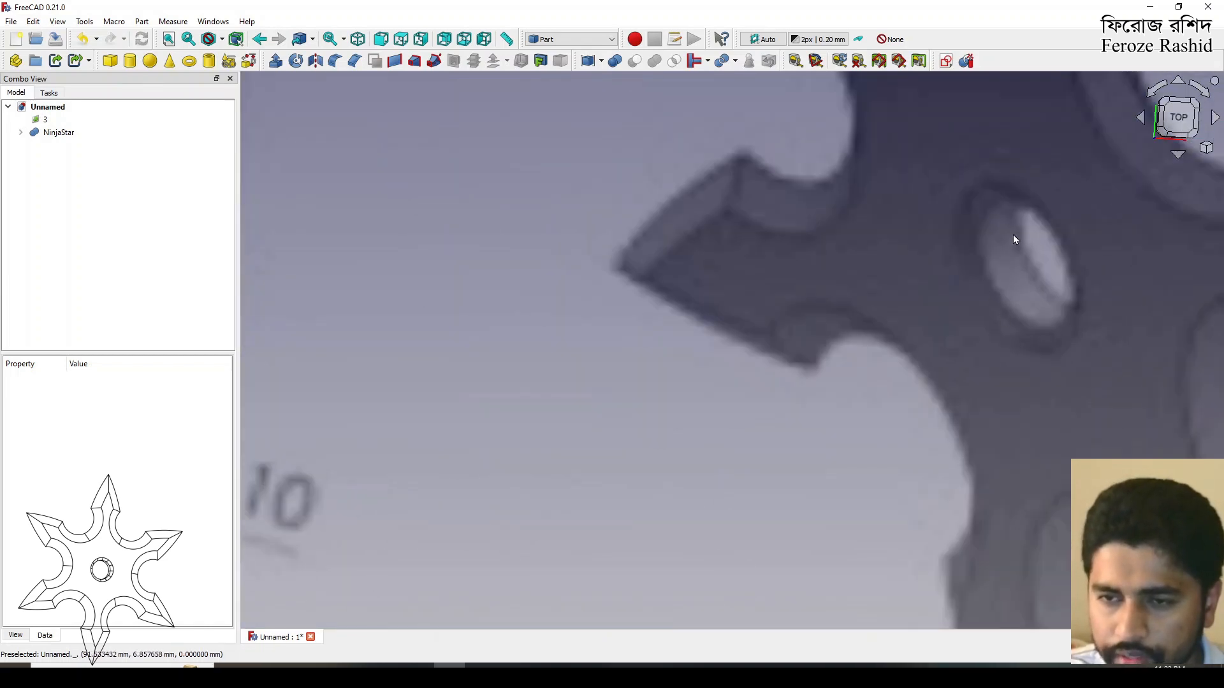
{"action": "scroll", "coordinate": [1095, 281], "scroll_direction": "down", "scroll_amount": 5}
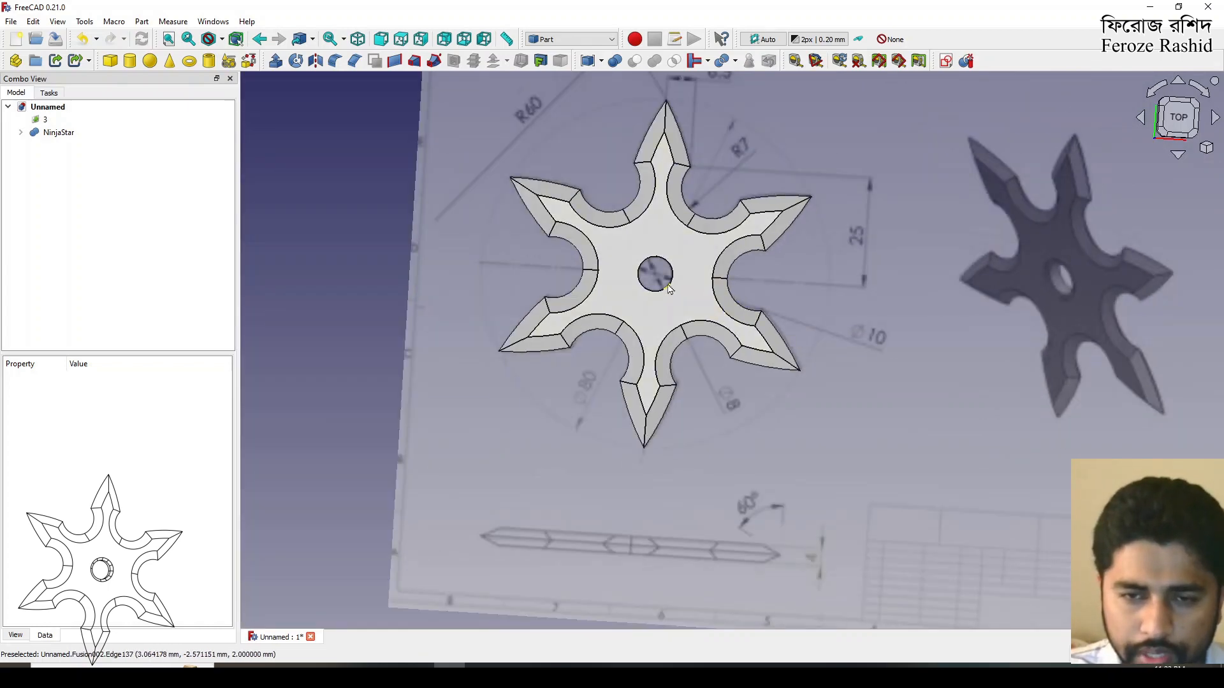
Step: Chamfer the centre hole's rim on both faces of NinjaStar with an equal distance of 1 mm
{"action": "left_click", "coordinate": [670, 289]}
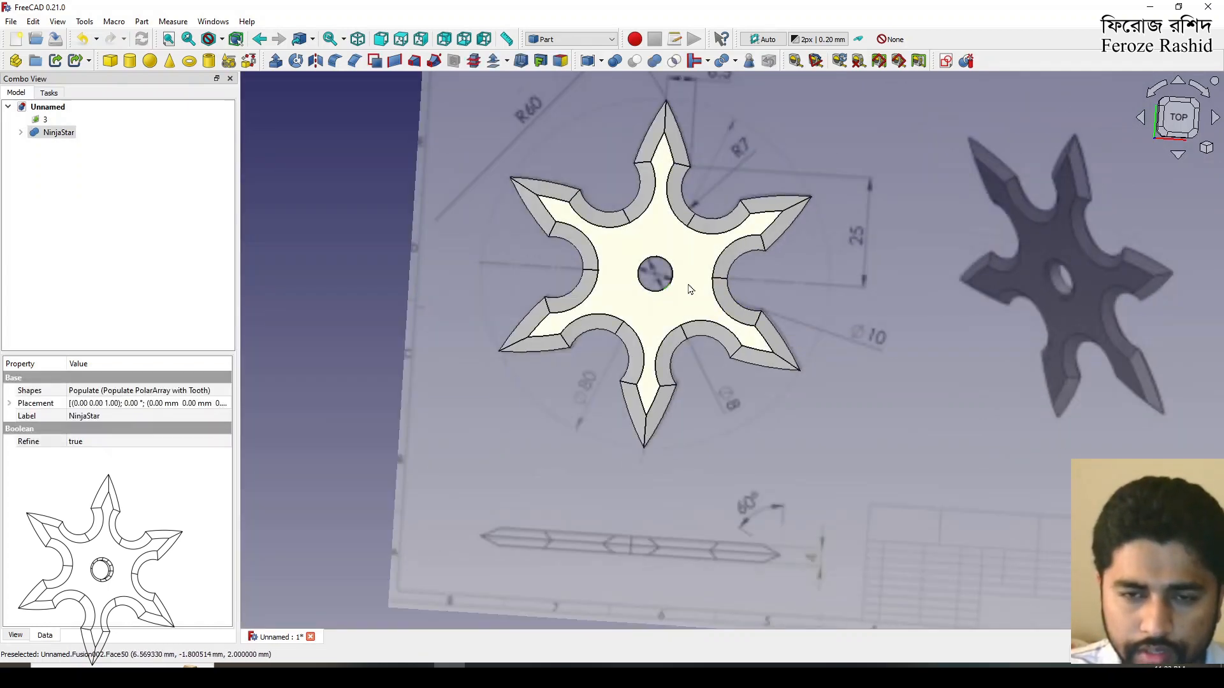
{"action": "middle_click_drag", "start_coordinate": [670, 290], "coordinate": [902, 383]}
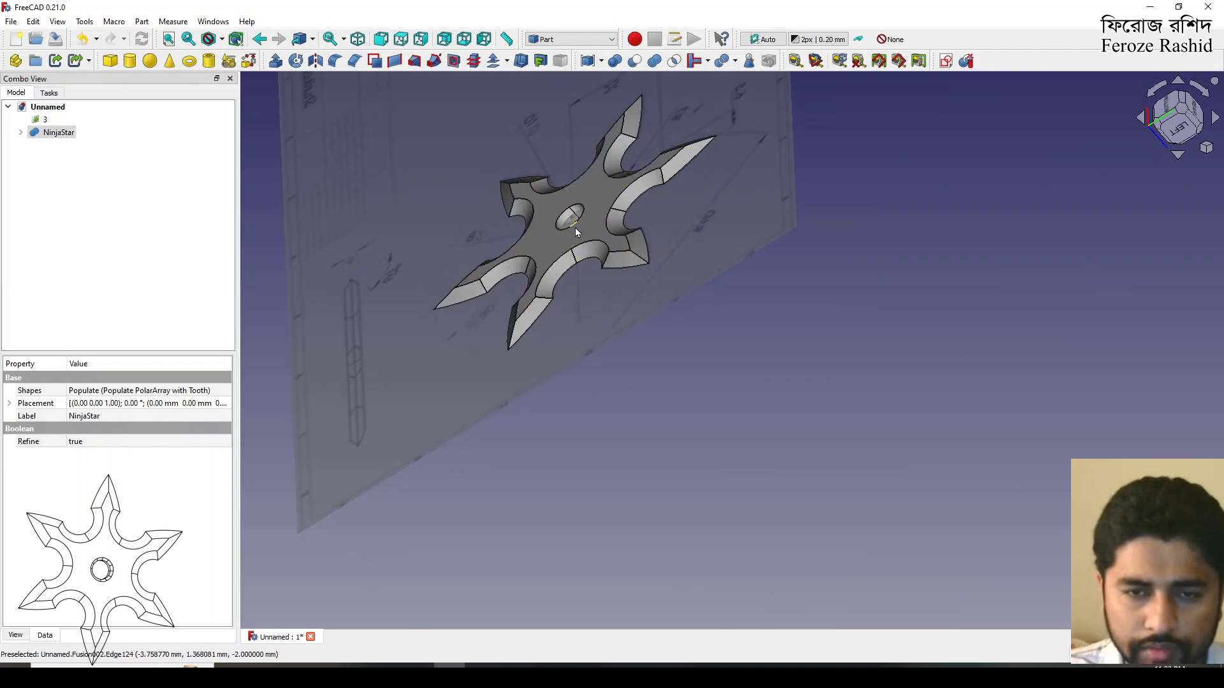
{"action": "mouse_move", "coordinate": [736, 285]}
{"action": "middle_mouse_down"}
{"action": "mouse_move", "coordinate": [573, 213]}
{"action": "mouse_move", "coordinate": [541, 212]}
{"action": "middle_mouse_up"}
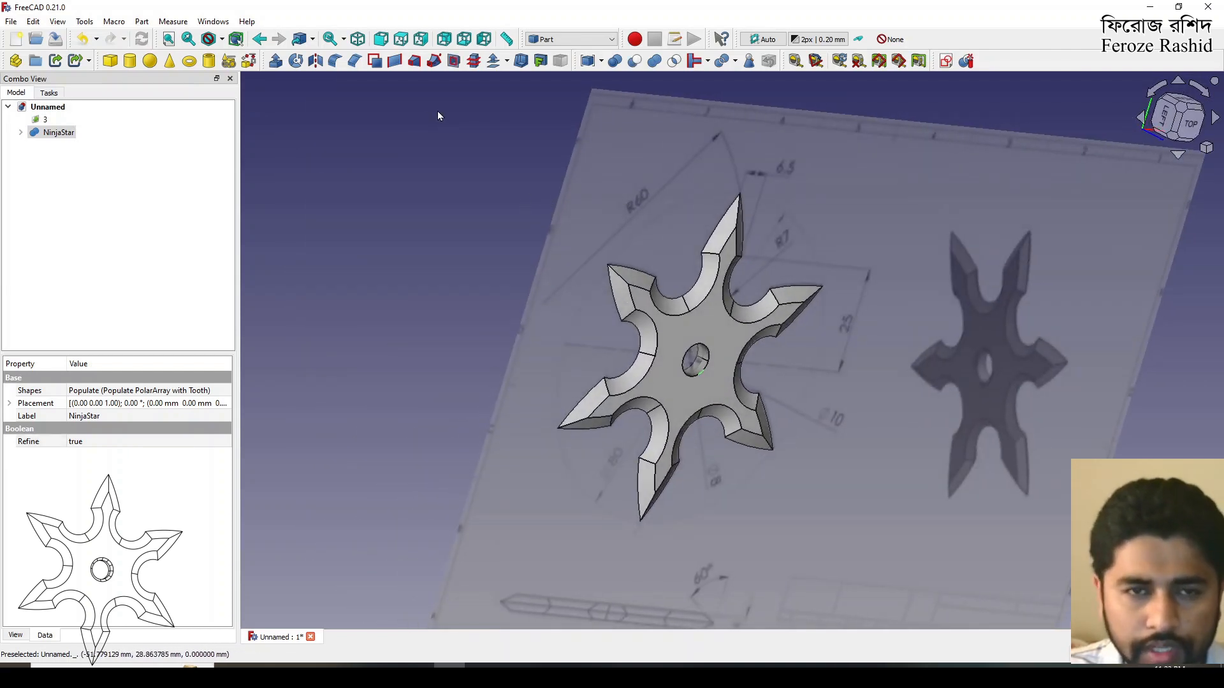
{"action": "left_click", "coordinate": [354, 60]}
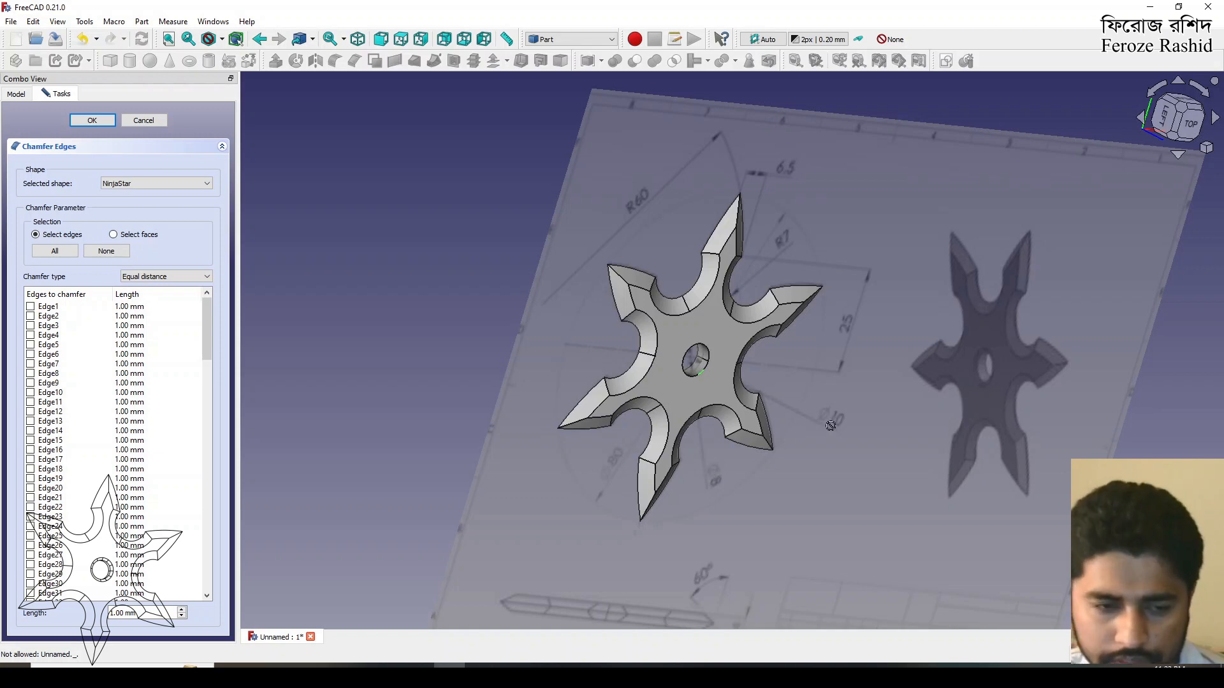
{"action": "left_click_drag", "start_coordinate": [132, 613], "coordinate": [67, 610]}
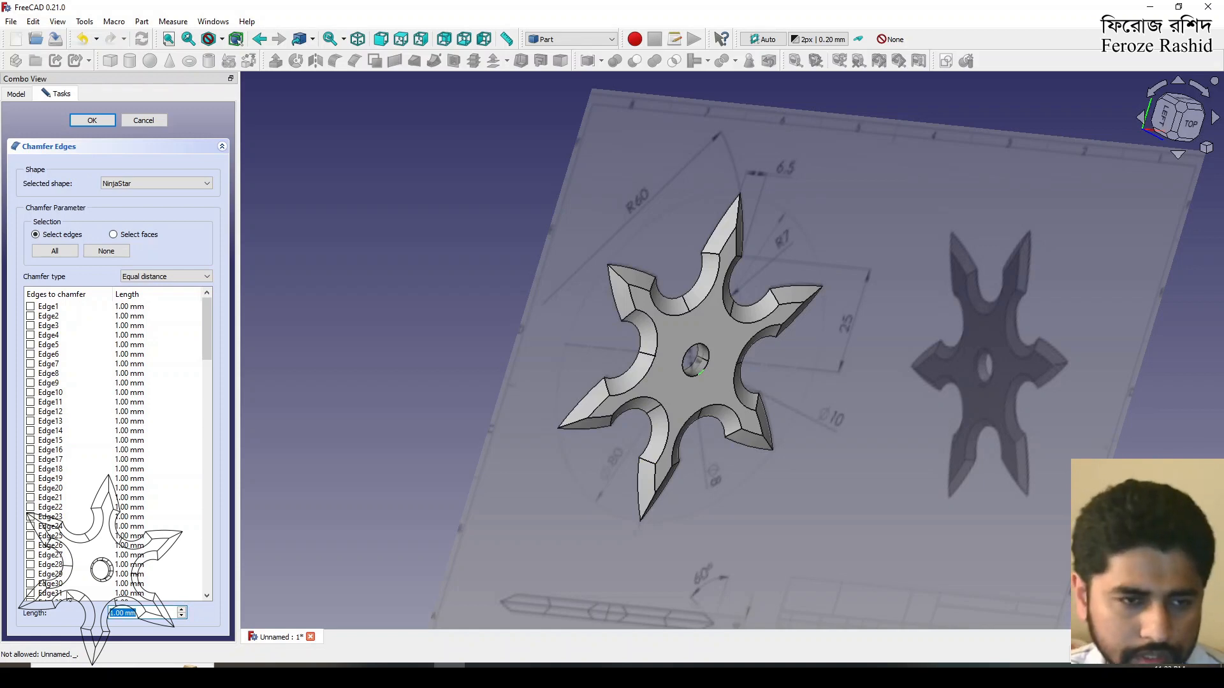
{"action": "left_click", "coordinate": [86, 122]}
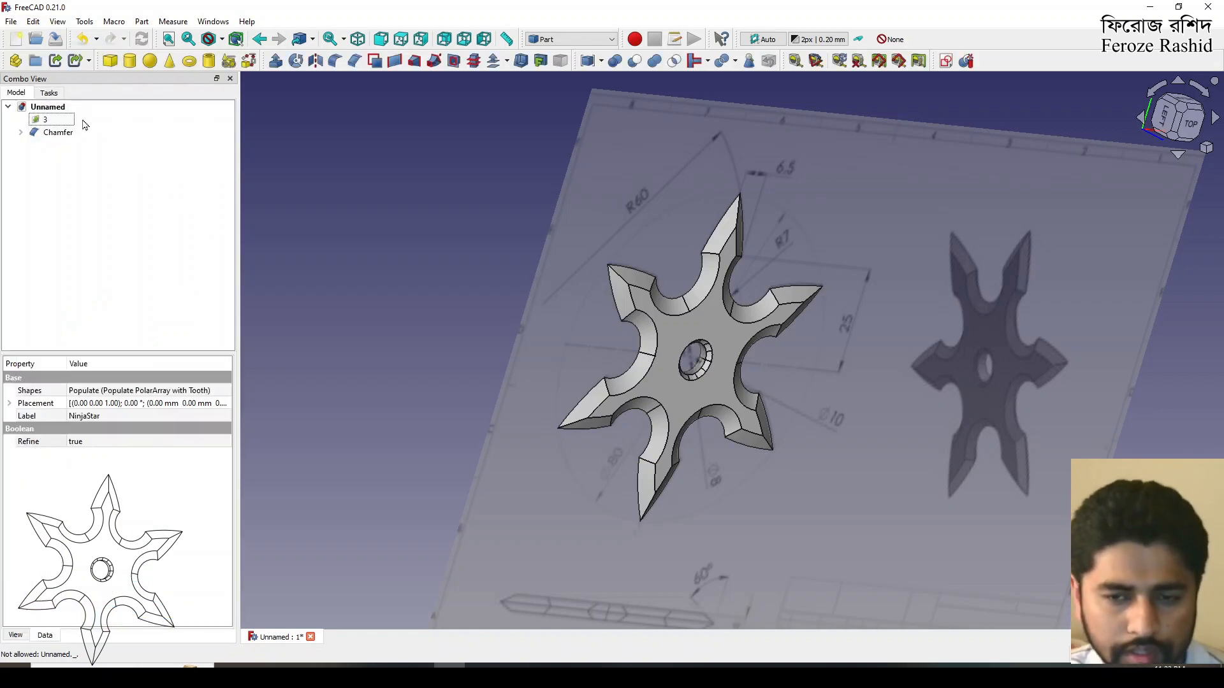
{"action": "left_click", "coordinate": [355, 322]}
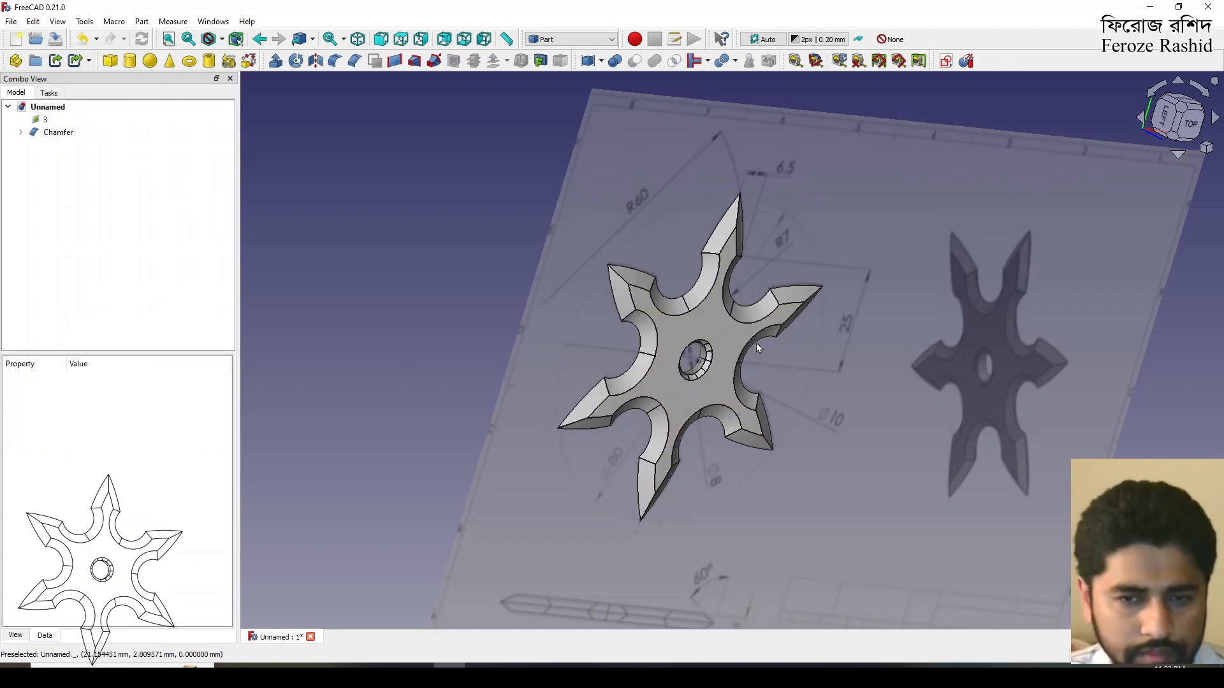
{"action": "key", "text": "2"}
{"action": "middle_click_drag", "start_coordinate": [583, 277], "coordinate": [763, 347]}
{"action": "key", "text": "2"}
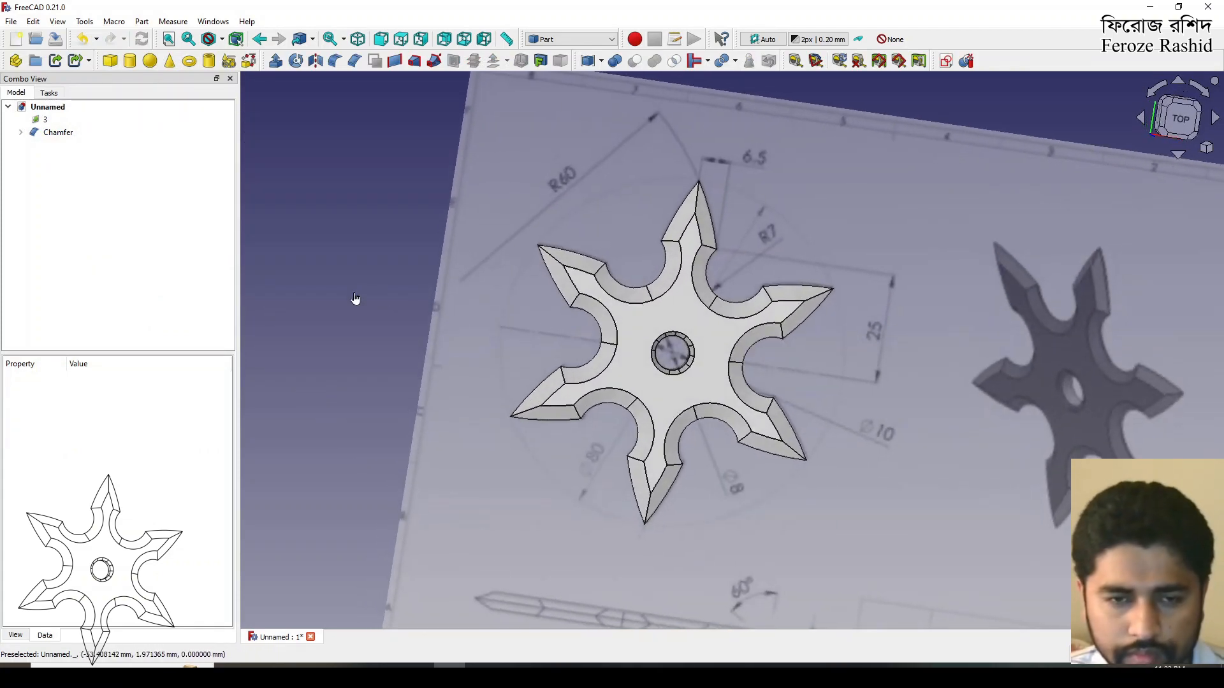
Step: Rename the chamfered star as NinjaStarFinal
{"action": "left_click", "coordinate": [50, 134]}
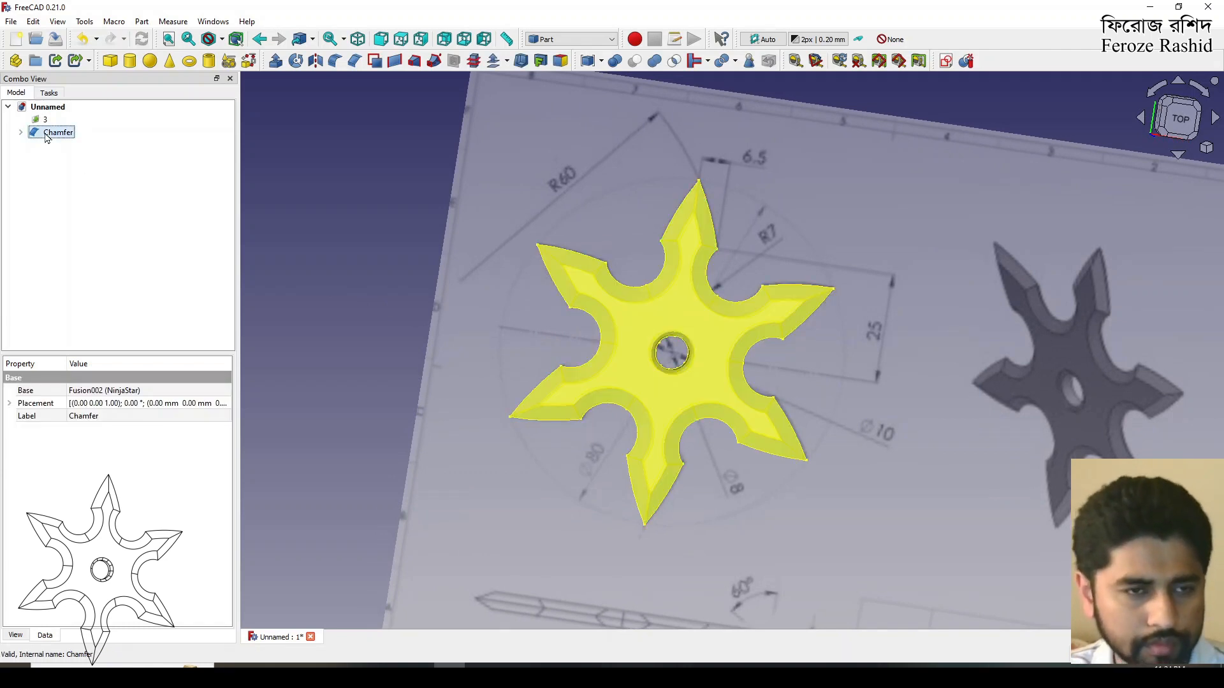
{"action": "left_click", "coordinate": [21, 134]}
{"action": "left_click", "coordinate": [54, 134]}
{"action": "type", "text": "Nin"}
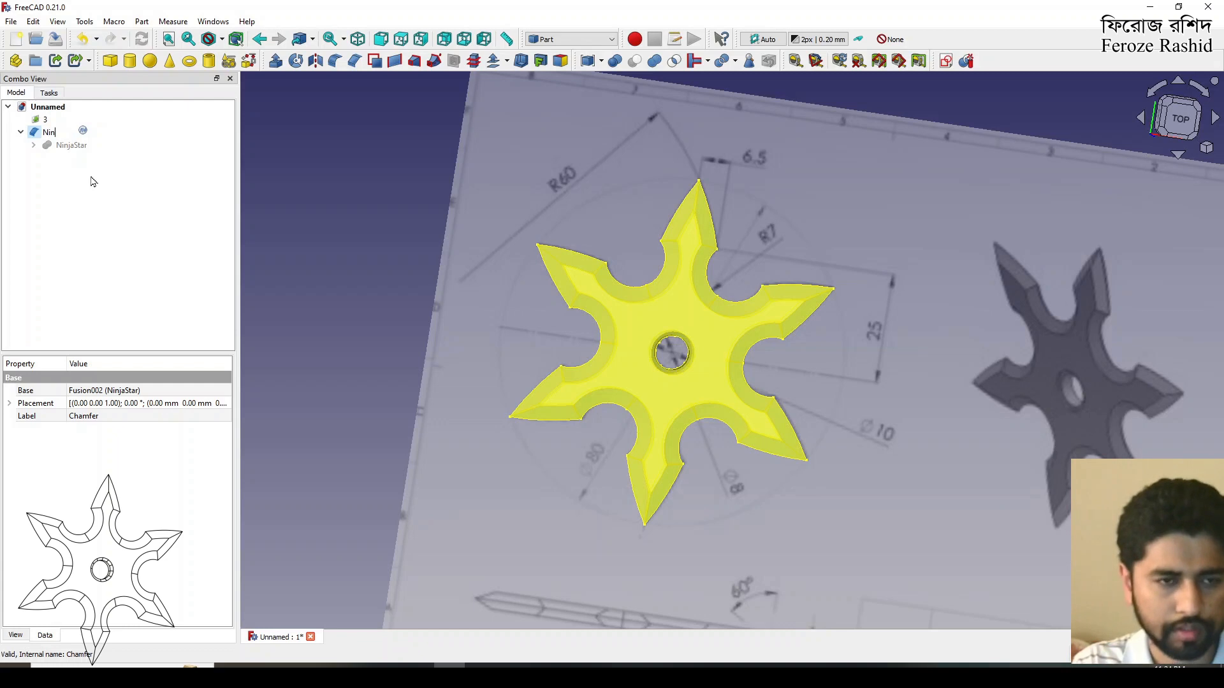
{"action": "type", "text": "jaStarFinal"}
{"action": "key", "text": "Return"}
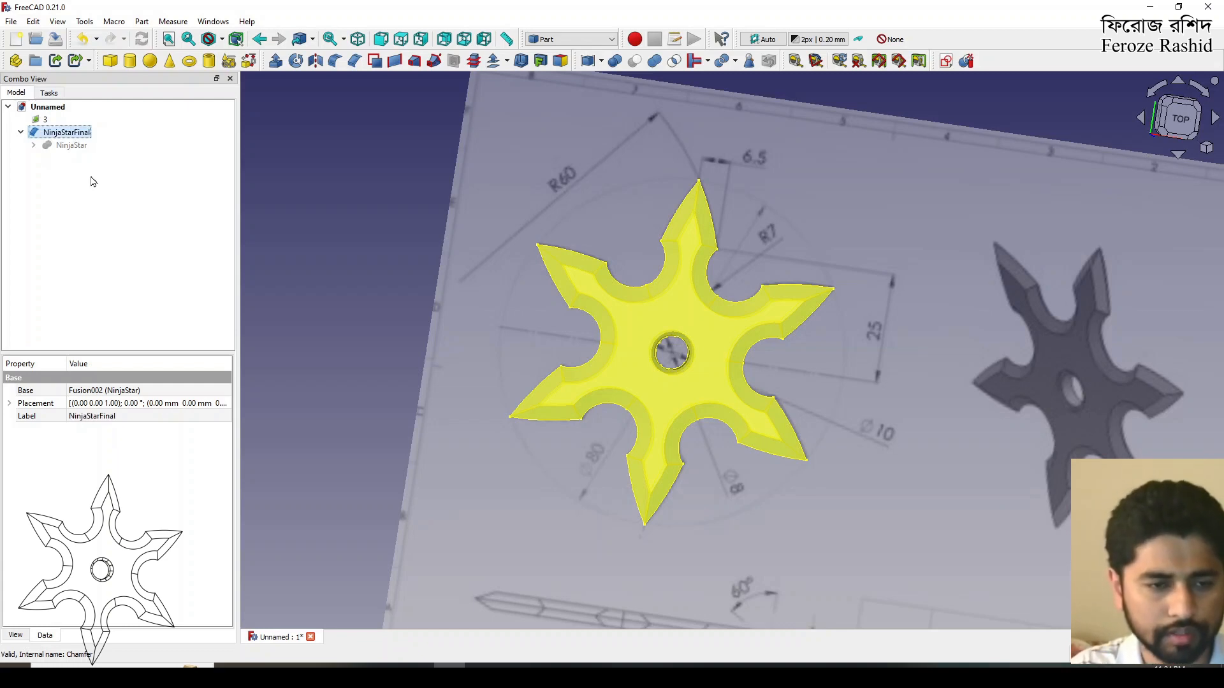
{"action": "left_click", "coordinate": [503, 327]}
{"action": "left_click", "coordinate": [389, 308]}
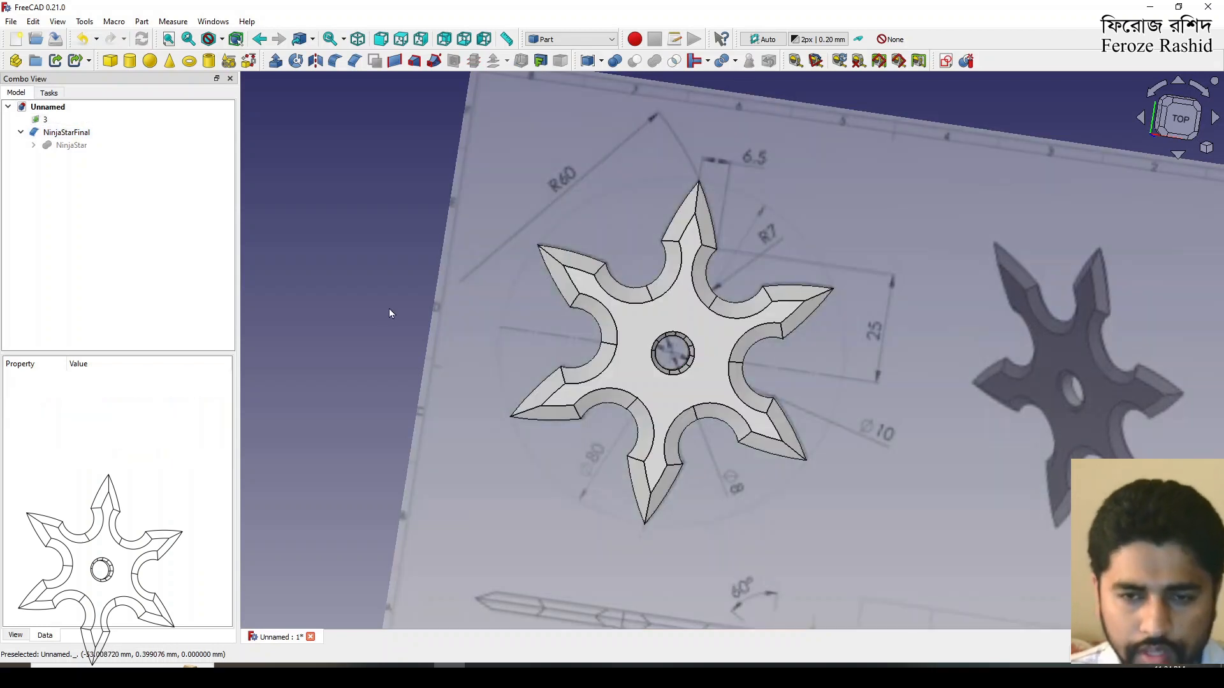
{"action": "scroll", "coordinate": [578, 337], "scroll_direction": "down", "scroll_amount": 3}
{"action": "middle_click_drag", "start_coordinate": [834, 350], "coordinate": [772, 317]}
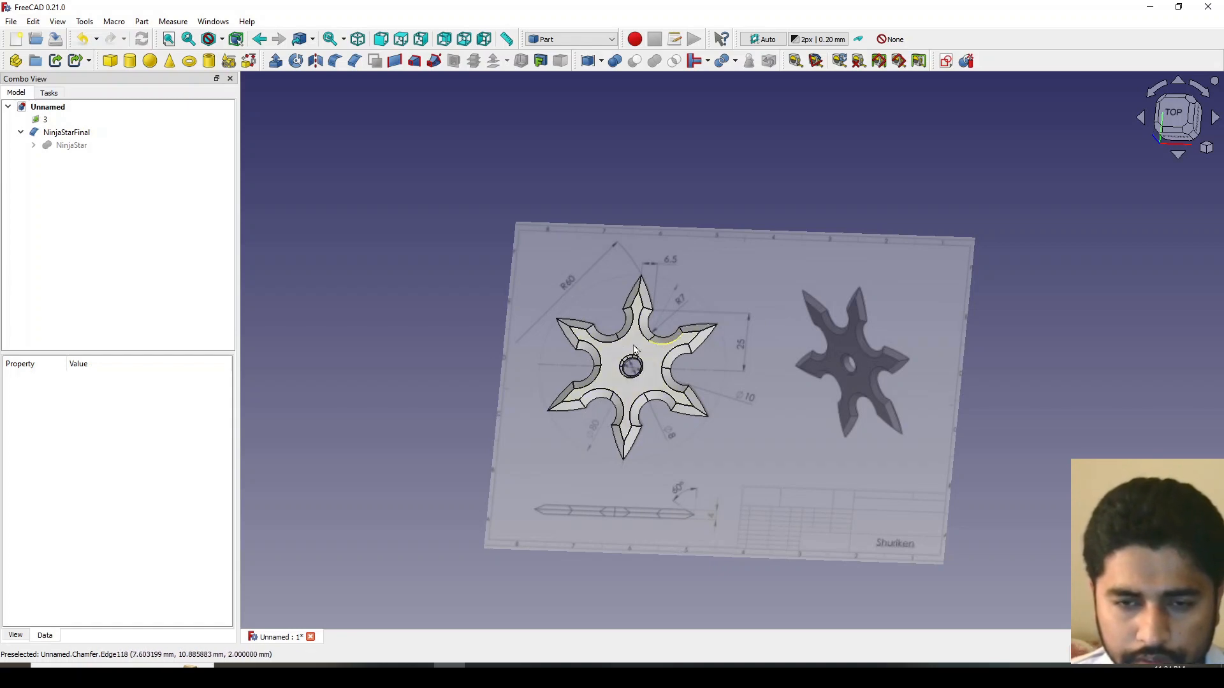
{"action": "scroll", "coordinate": [631, 344], "scroll_direction": "up", "scroll_amount": 3}
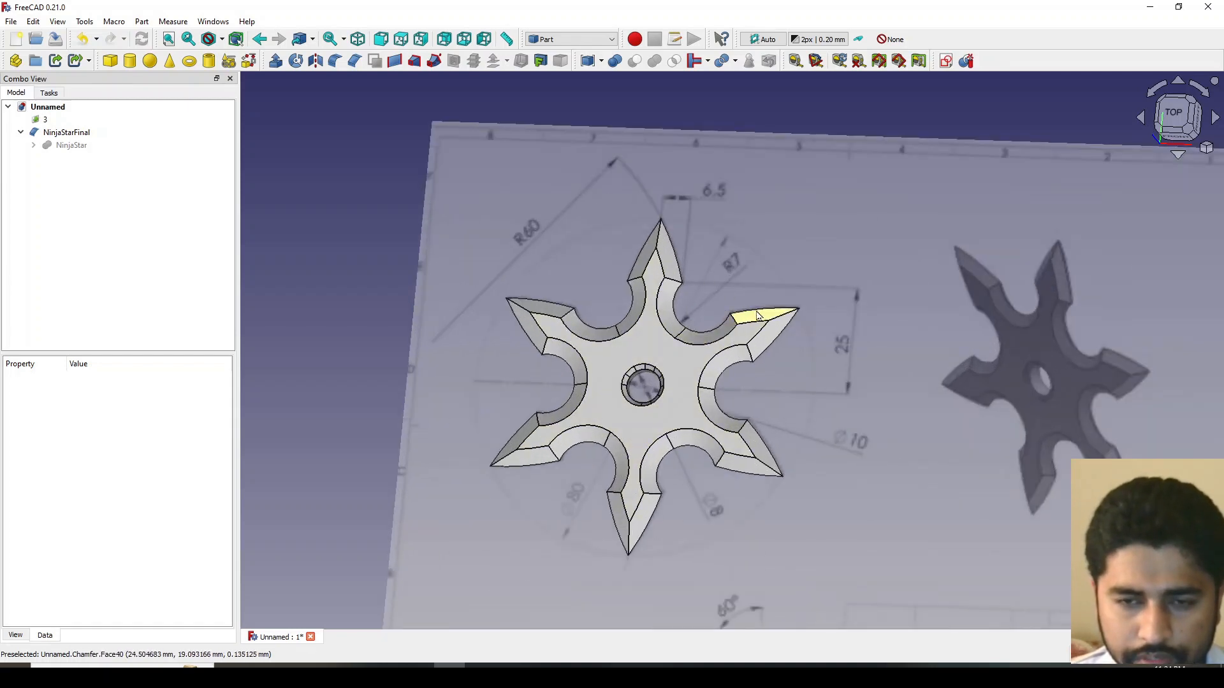
Step: Review the star outlines in the 1.jpg reference image and return to FreeCAD
{"action": "scroll", "coordinate": [759, 322], "scroll_direction": "down", "scroll_amount": 3}
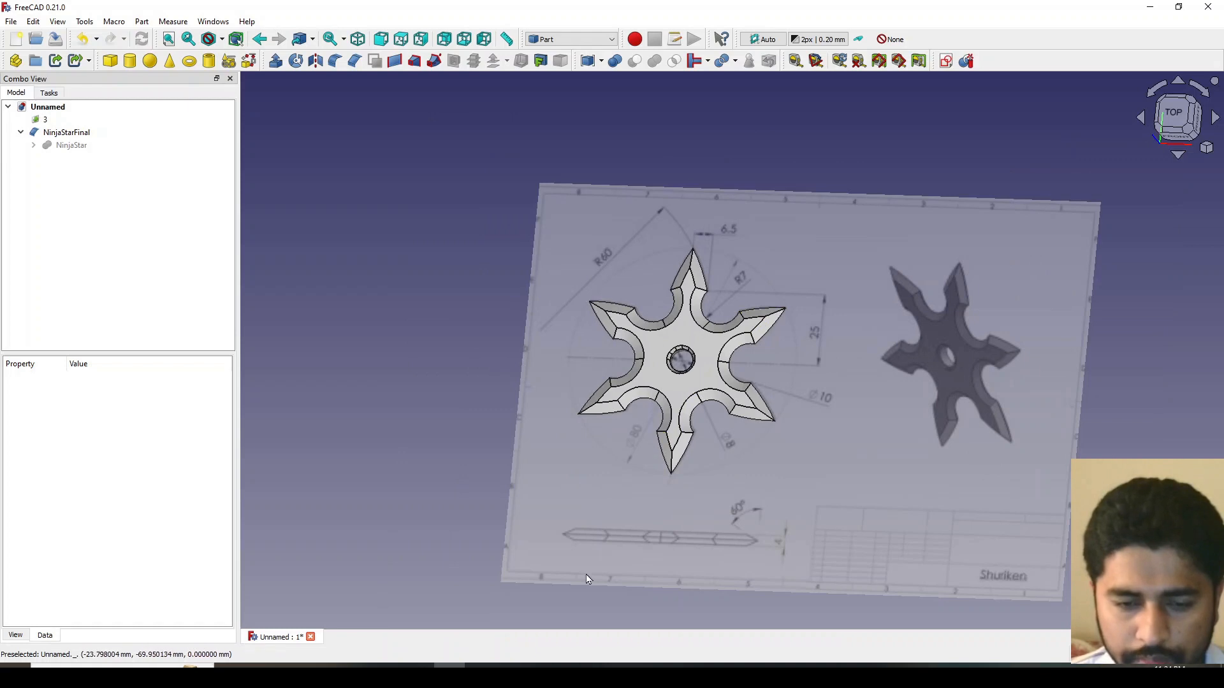
{"action": "left_click", "coordinate": [481, 673]}
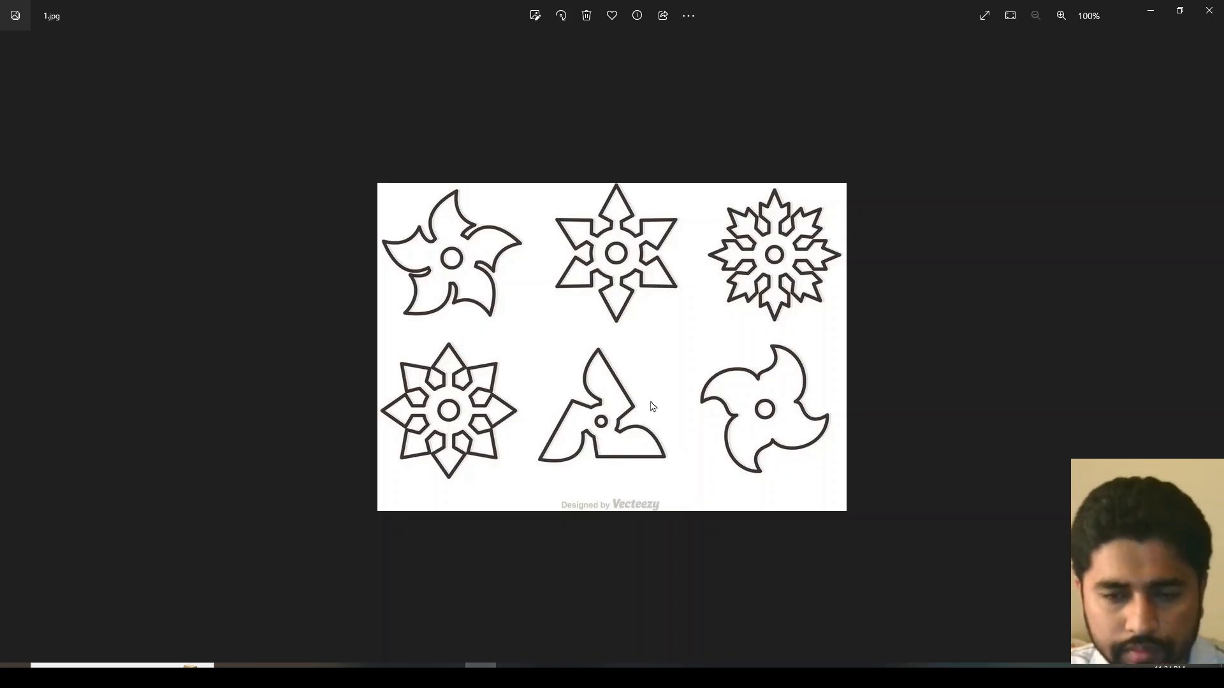
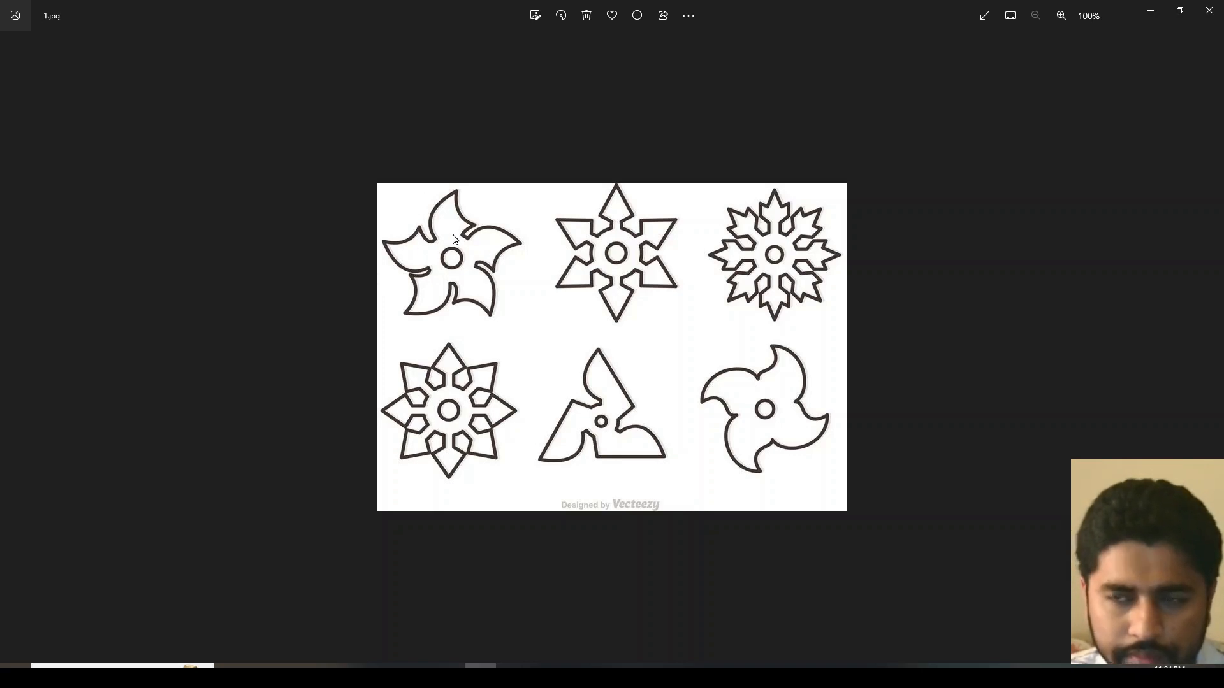
{"action": "left_click", "coordinate": [1150, 14]}
Step: Create a new document, import reference image 1 from the Ninja Star folder into it, and show it from the top
{"action": "left_click", "coordinate": [110, 203]}
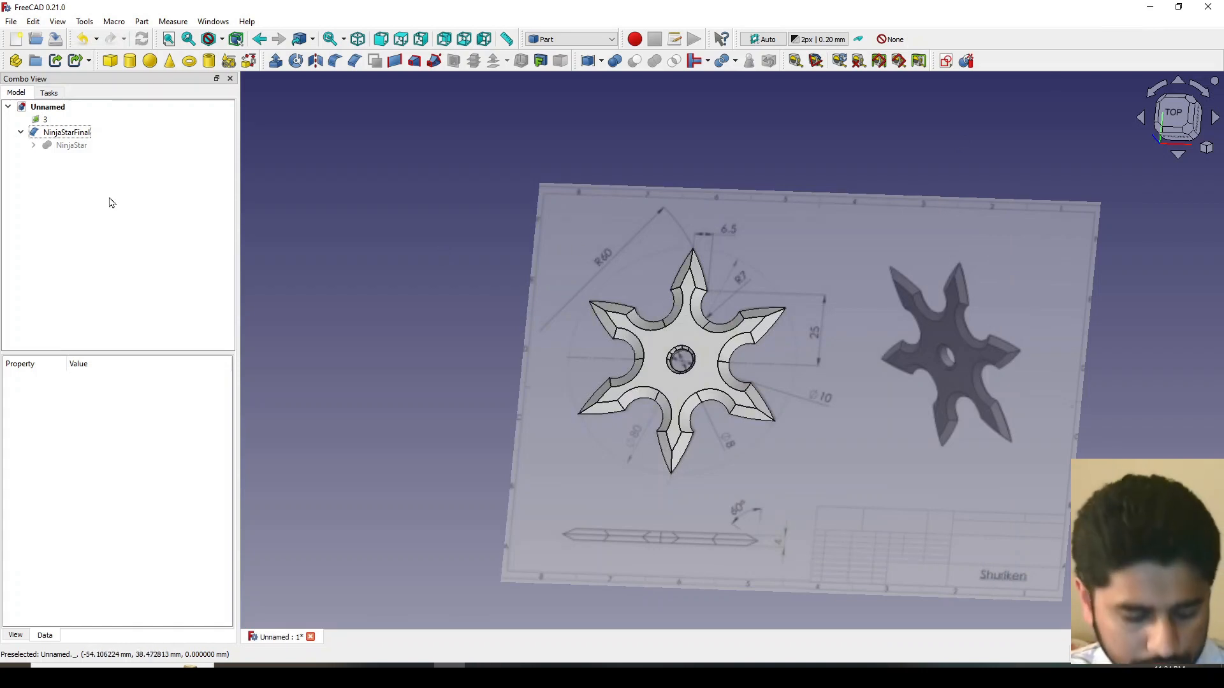
{"action": "key", "text": "ctrl+n"}
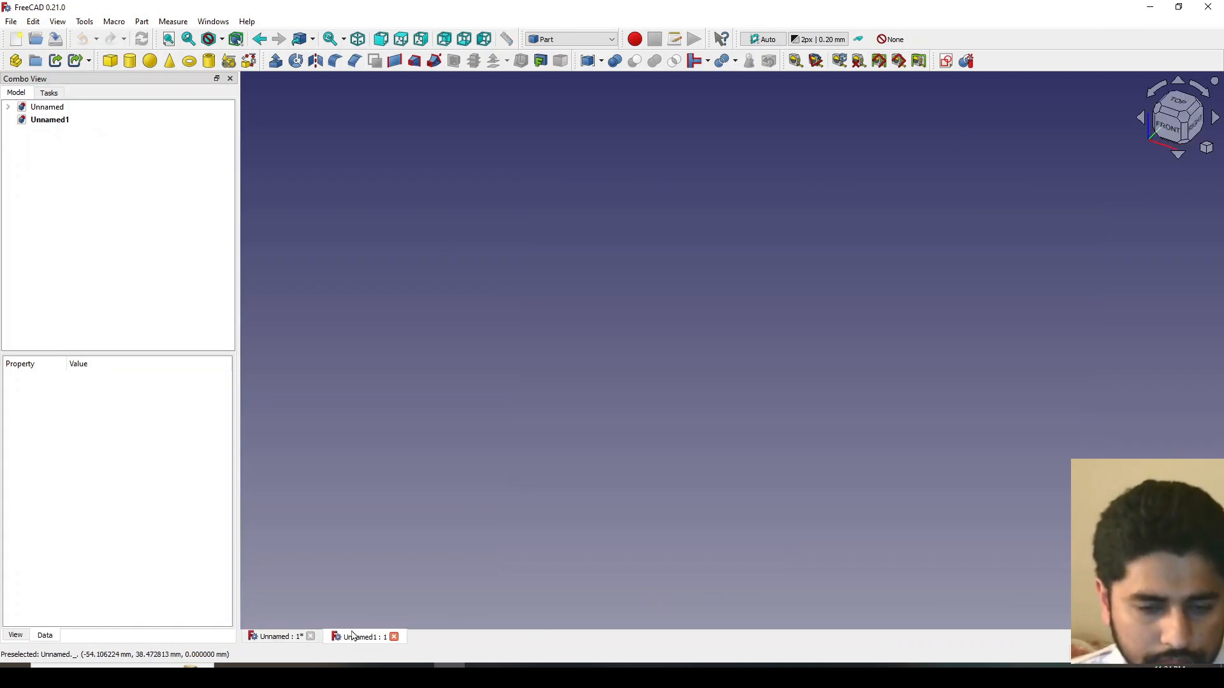
{"action": "left_click", "coordinate": [449, 666]}
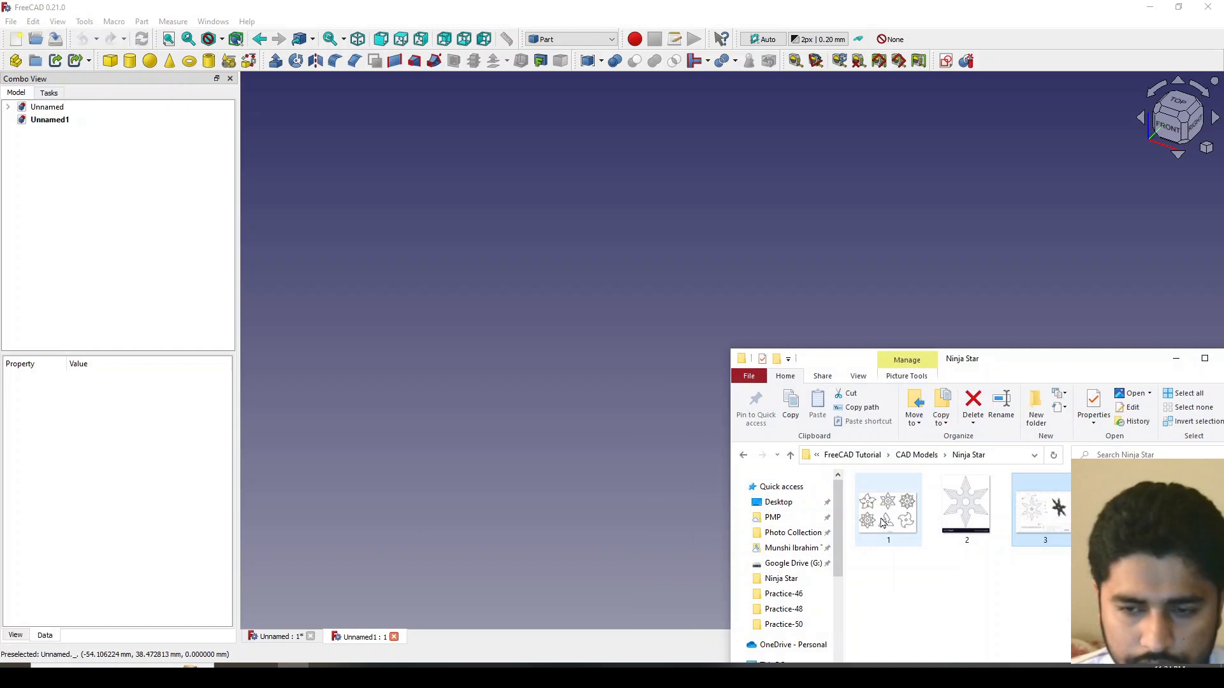
{"action": "left_click_drag", "start_coordinate": [888, 506], "coordinate": [1134, 210]}
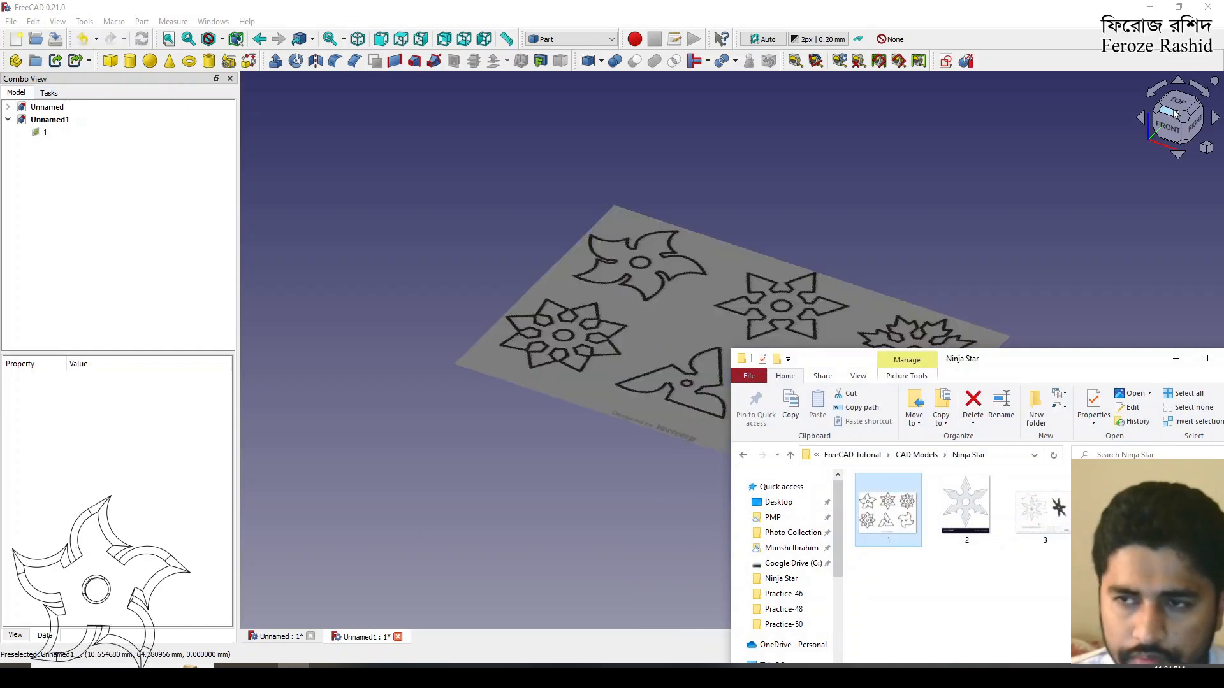
{"action": "left_click", "coordinate": [1178, 102]}
{"action": "scroll", "coordinate": [505, 222], "scroll_direction": "up", "scroll_amount": 3}
{"action": "scroll", "coordinate": [505, 222], "scroll_direction": "up", "scroll_amount": 1}
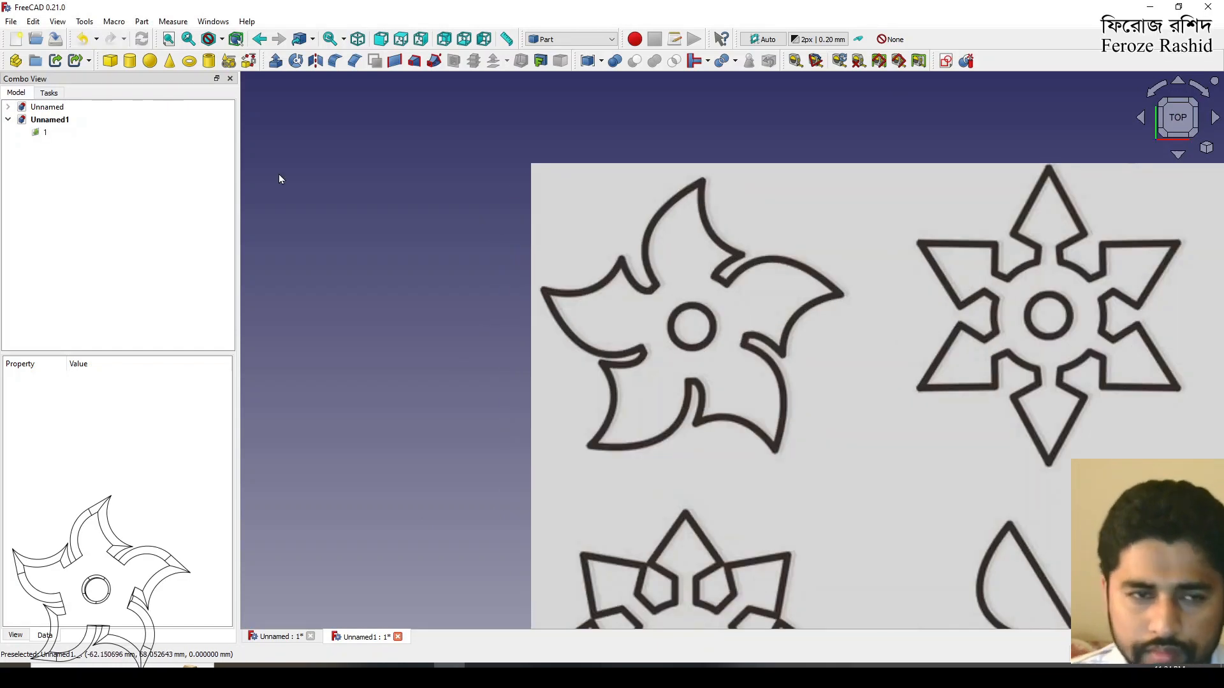
Step: Calibrate the image so the curved five-bladed star measures 40 mm from its hole centre to its upper blade tip
{"action": "double_click", "coordinate": [44, 132]}
{"action": "left_click", "coordinate": [123, 409]}
{"action": "left_click", "coordinate": [692, 323]}
{"action": "left_click", "coordinate": [701, 181]}
{"action": "type", "text": "40"}
{"action": "key", "text": "Return"}
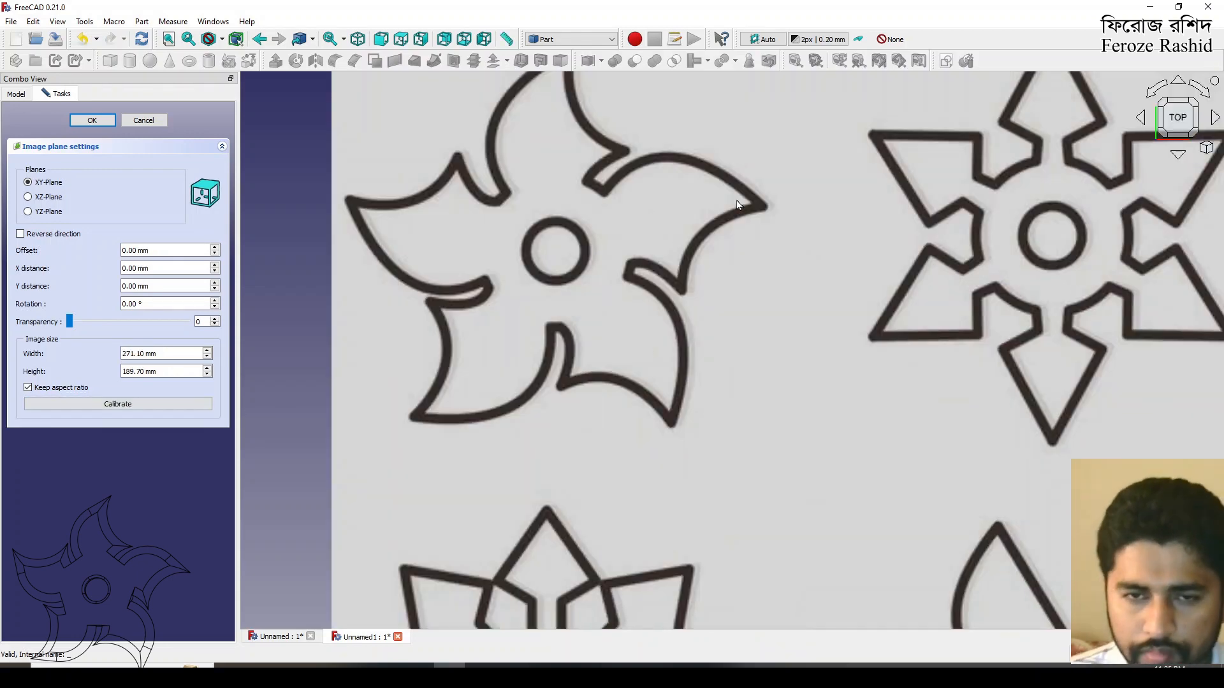
Step: Set the reference image's transparency to 50 and accept the image settings
{"action": "scroll", "coordinate": [723, 459], "scroll_direction": "down", "scroll_amount": 2}
{"action": "scroll", "coordinate": [510, 242], "scroll_direction": "up", "scroll_amount": 1}
{"action": "double_click", "coordinate": [202, 321]}
{"action": "type", "text": "50"}
{"action": "key", "text": "Return"}
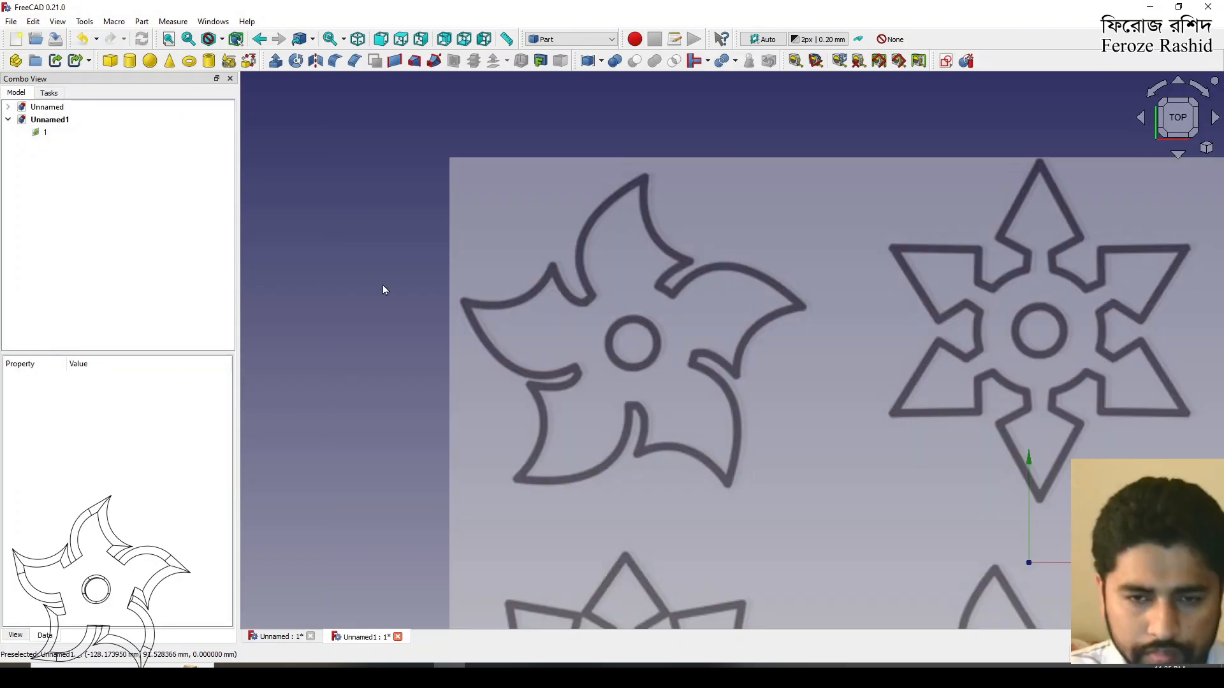
Step: Transform the reference image so the centre hole of the curved five-bladed star lies on the origin
{"action": "right_click", "coordinate": [60, 132]}
{"action": "left_click", "coordinate": [83, 154]}
{"action": "left_click_drag", "start_coordinate": [1180, 563], "coordinate": [1193, 563]}
{"action": "left_click_drag", "start_coordinate": [1038, 416], "coordinate": [1039, 646]}
{"action": "scroll", "coordinate": [808, 475], "scroll_direction": "down", "scroll_amount": 2}
{"action": "middle_click_drag", "start_coordinate": [809, 474], "coordinate": [555, 259]}
{"action": "scroll", "coordinate": [554, 258], "scroll_direction": "up", "scroll_amount": 1}
{"action": "left_click_drag", "start_coordinate": [891, 522], "coordinate": [1208, 522]}
{"action": "left_click_drag", "start_coordinate": [1060, 372], "coordinate": [1060, 365]}
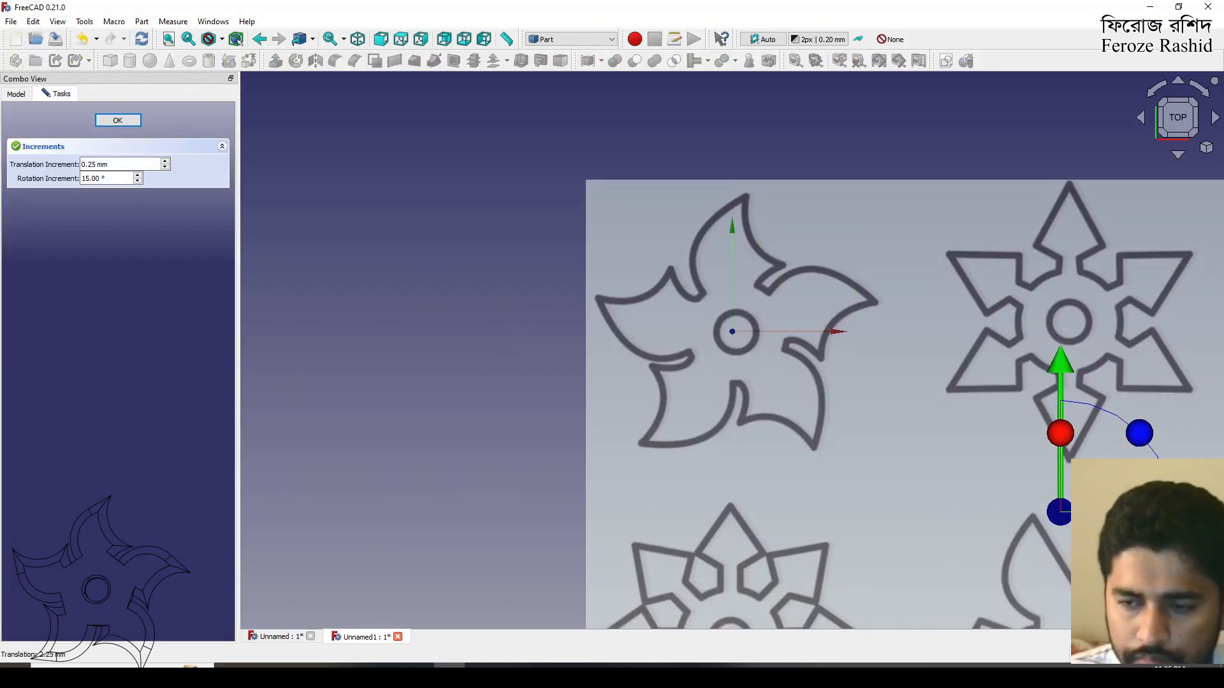
{"action": "left_click_drag", "start_coordinate": [1208, 512], "coordinate": [1204, 512]}
{"action": "left_click", "coordinate": [118, 120]}
Step: Start a sketch and draw an arc of about 90° centred on the origin along the centre hole's upper side
{"action": "left_click", "coordinate": [946, 60]}
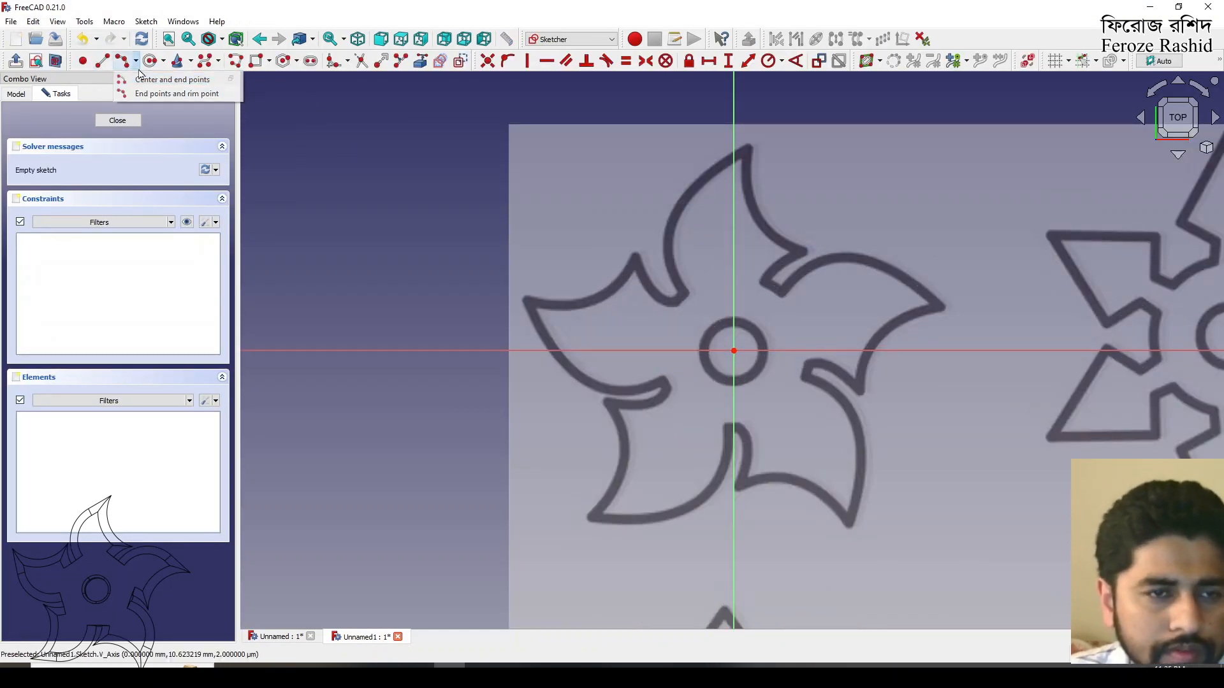
{"action": "left_click", "coordinate": [151, 61]}
{"action": "left_click", "coordinate": [733, 350]}
{"action": "left_click", "coordinate": [713, 332]}
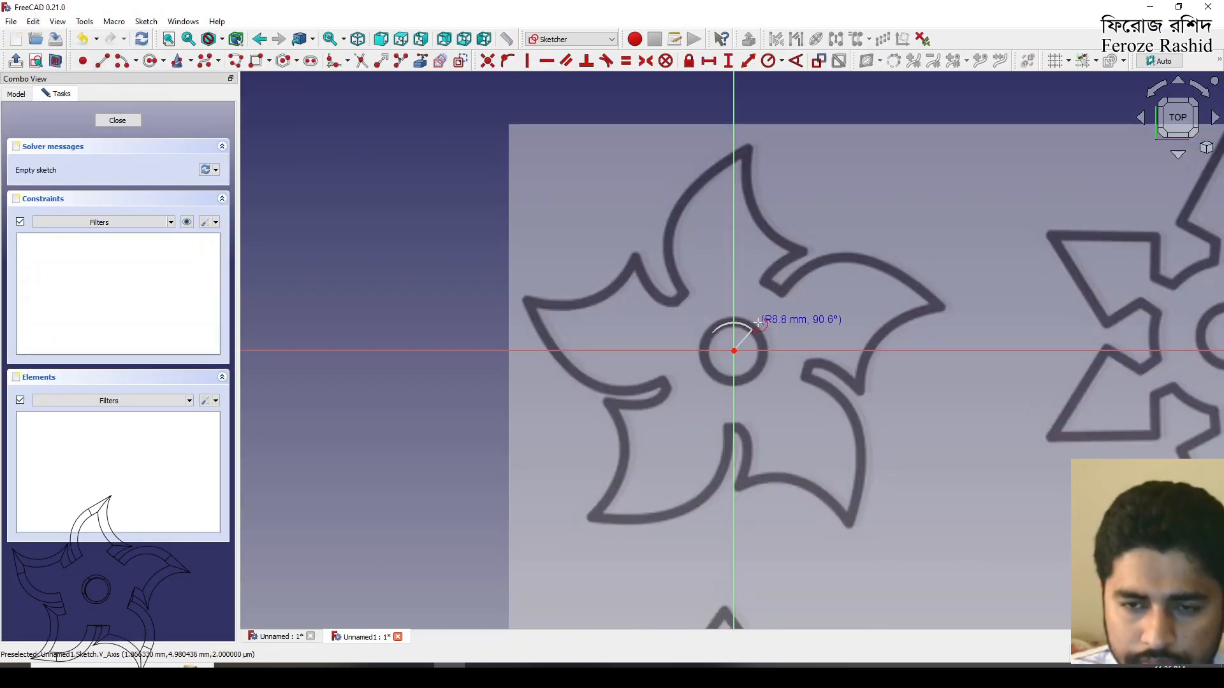
{"action": "left_click", "coordinate": [753, 330]}
Step: Draw lines from both ends of the hub arc to the upper blade's roots, adding a short line at the right root
{"action": "key", "text": "g"}
{"action": "key", "text": "l"}
{"action": "left_click", "coordinate": [713, 332]}
{"action": "left_click", "coordinate": [685, 295]}
{"action": "left_click", "coordinate": [753, 330]}
{"action": "left_click", "coordinate": [781, 292]}
{"action": "left_click", "coordinate": [781, 293]}
{"action": "left_click", "coordinate": [766, 283]}
Step: Trace the upper blade with three connected arcs for its outer edge, inner edge and small hook
{"action": "left_click", "coordinate": [120, 61]}
{"action": "left_click", "coordinate": [686, 295]}
{"action": "left_click", "coordinate": [749, 146]}
{"action": "left_click", "coordinate": [702, 171]}
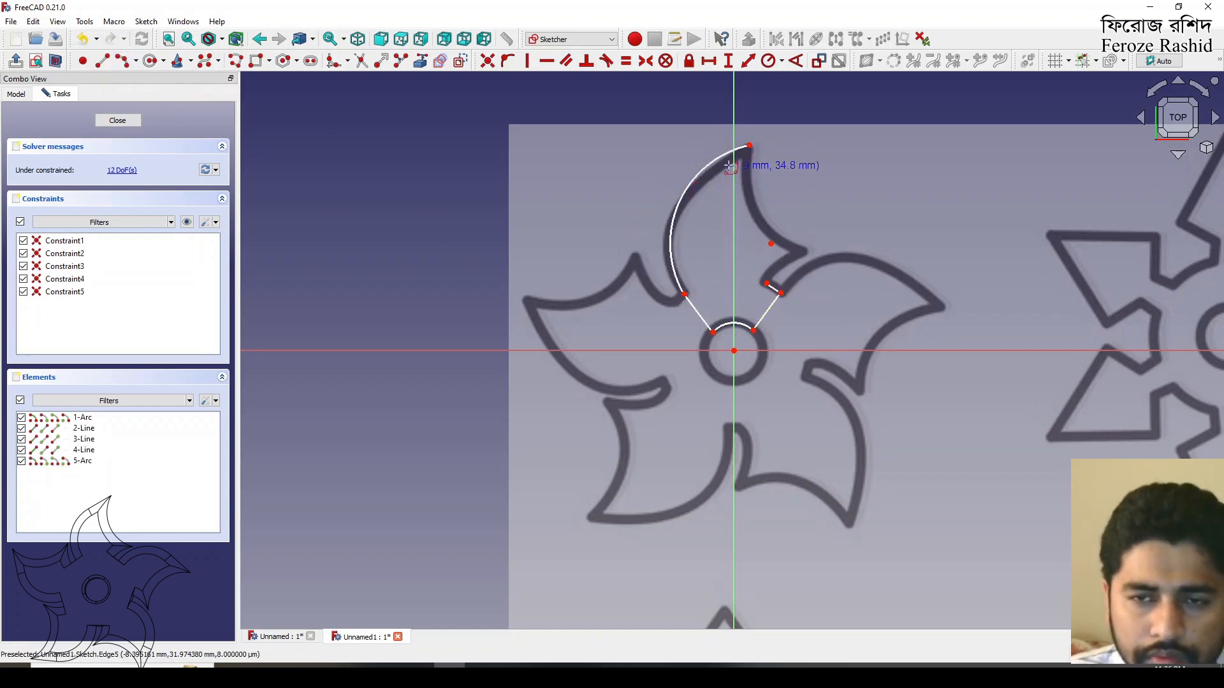
{"action": "left_click", "coordinate": [749, 146]}
{"action": "left_click", "coordinate": [808, 250]}
{"action": "left_click", "coordinate": [766, 230]}
{"action": "left_click", "coordinate": [767, 283]}
{"action": "left_click", "coordinate": [807, 251]}
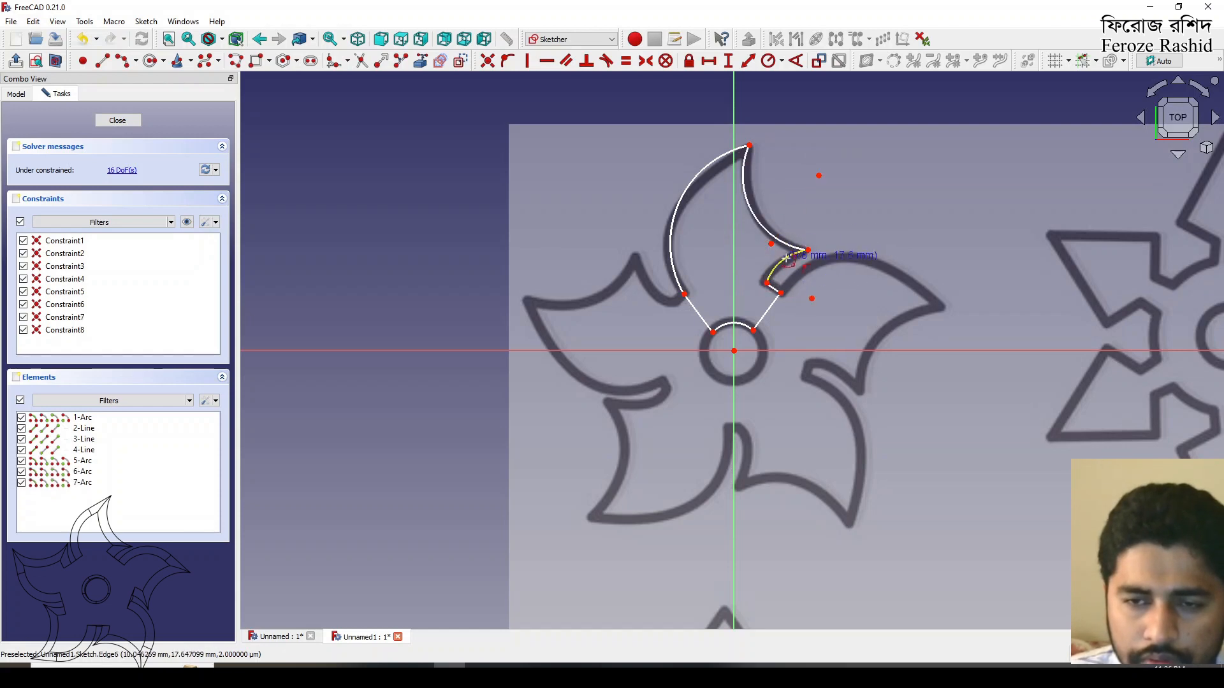
Step: Make the outer arc tangent to the left flank line and constrain both flank lines to pass through the origin
{"action": "scroll", "coordinate": [724, 284], "scroll_direction": "up", "scroll_amount": 2}
{"action": "left_click", "coordinate": [687, 328]}
{"action": "left_click", "coordinate": [663, 249]}
{"action": "left_click", "coordinate": [606, 60]}
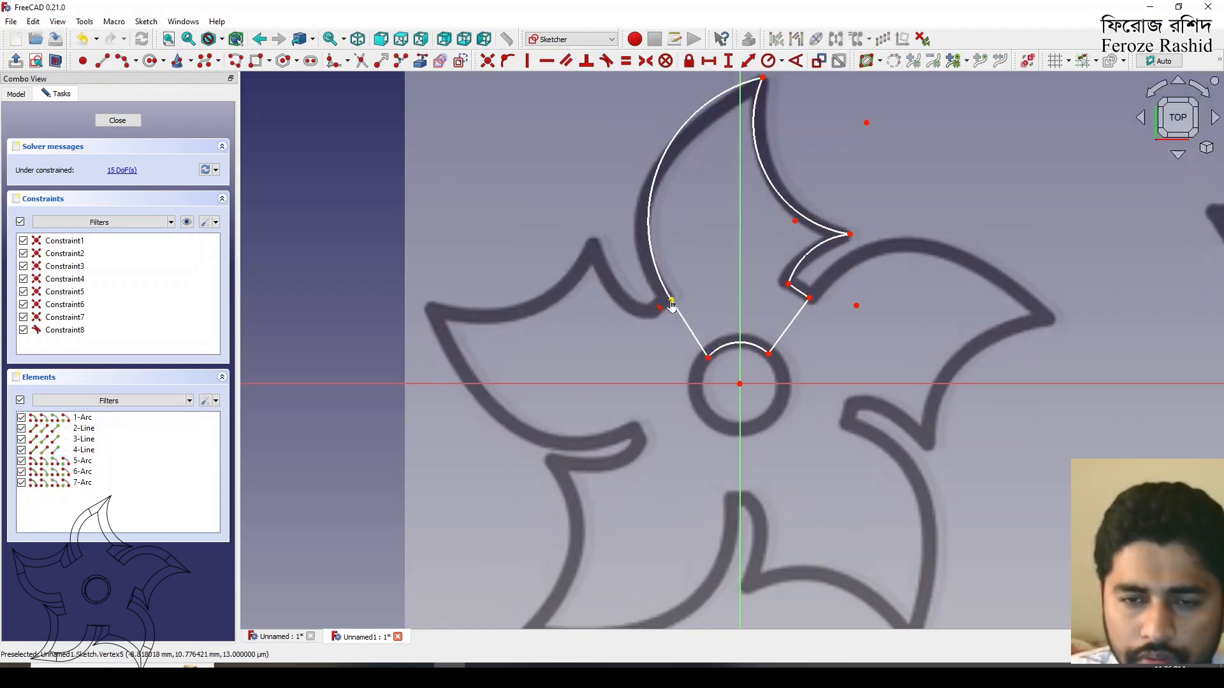
{"action": "left_click", "coordinate": [739, 382]}
{"action": "left_click", "coordinate": [701, 353]}
{"action": "left_click", "coordinate": [740, 379]}
{"action": "left_click", "coordinate": [507, 60]}
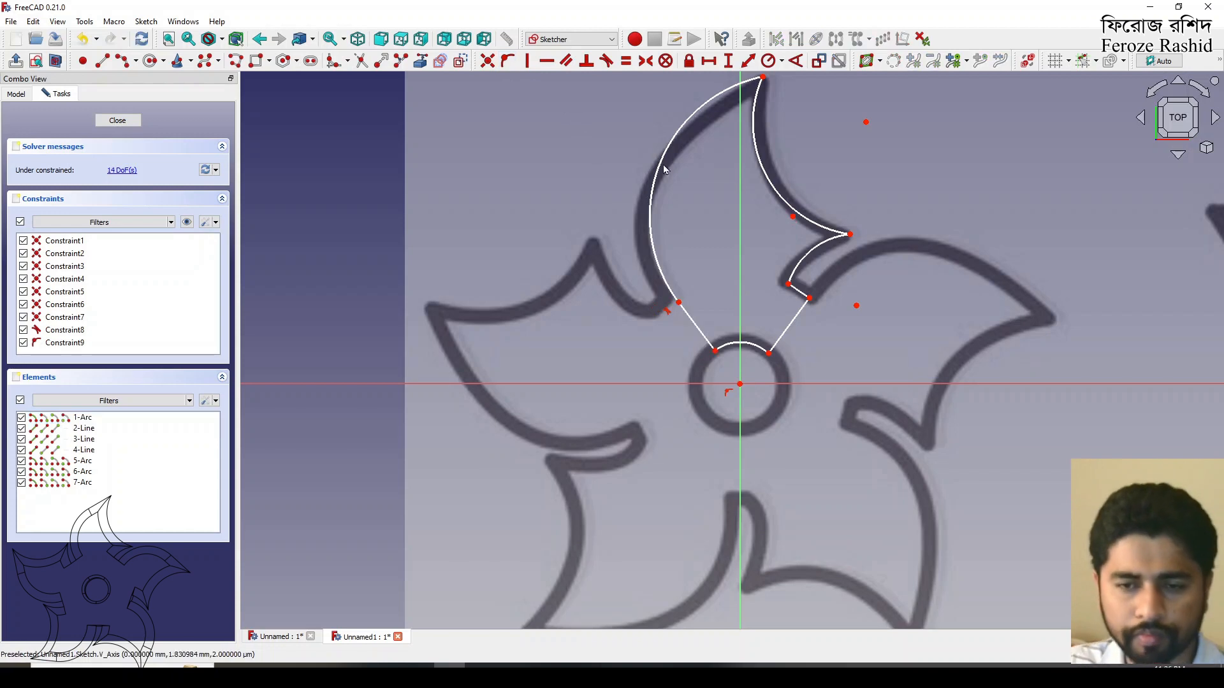
{"action": "left_click", "coordinate": [789, 325]}
{"action": "left_click", "coordinate": [740, 384]}
Step: Set the angle between the two flank lines to 72°
{"action": "left_click", "coordinate": [800, 319]}
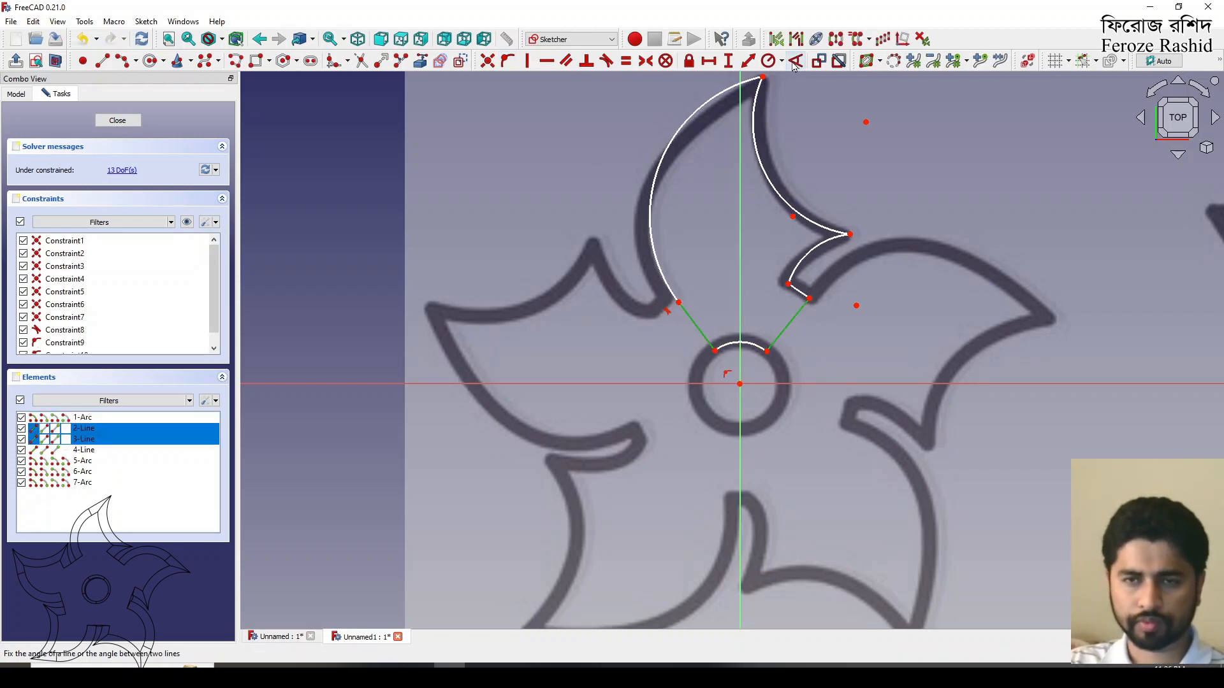
{"action": "key", "text": "k"}
{"action": "key", "text": "a"}
{"action": "key", "text": "Return"}
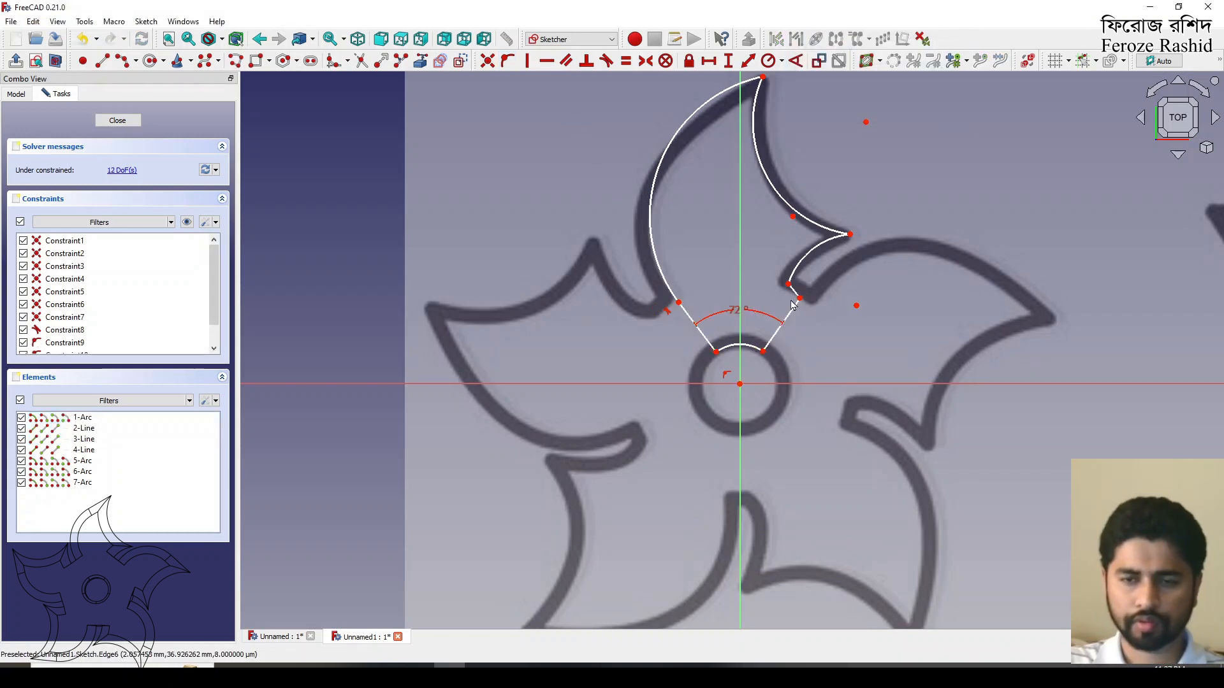
Step: Make the short root line perpendicular to the right flank line
{"action": "left_click", "coordinate": [793, 307]}
{"action": "left_click", "coordinate": [793, 291]}
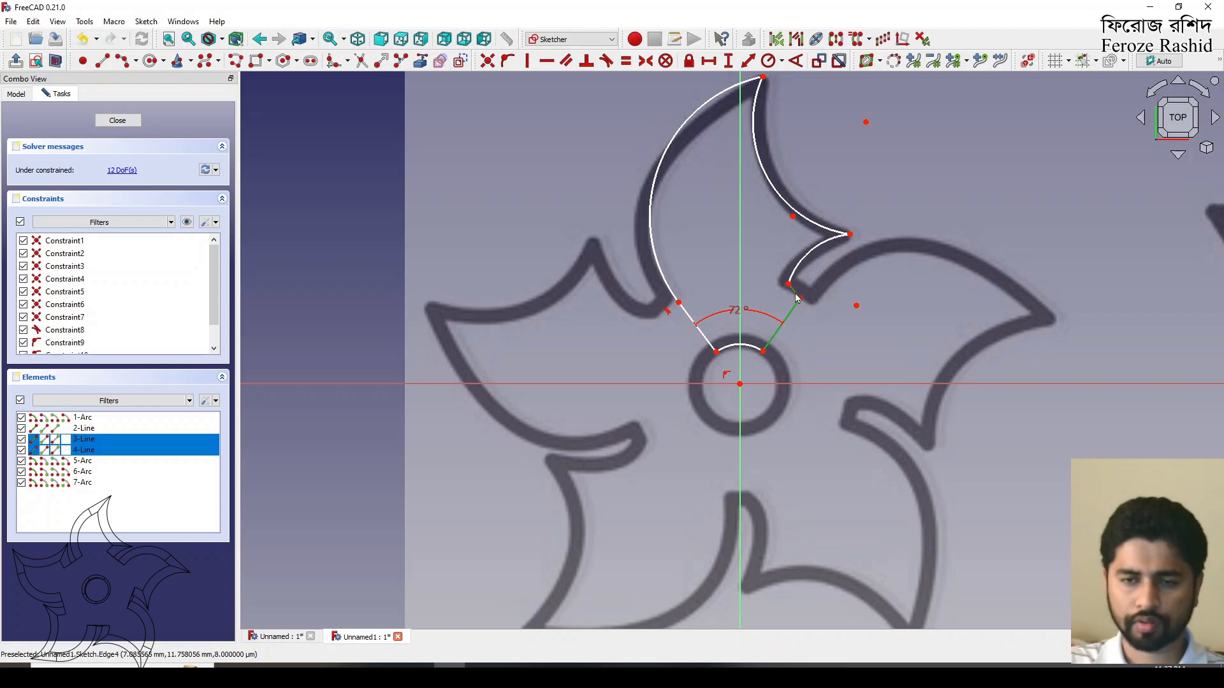
{"action": "left_click", "coordinate": [586, 61]}
Step: Try to constrain the hook arc's centre to lie on the short root line
{"action": "scroll", "coordinate": [787, 262], "scroll_direction": "up", "scroll_amount": 2}
{"action": "left_click", "coordinate": [883, 329]}
{"action": "left_click", "coordinate": [800, 310]}
{"action": "left_click", "coordinate": [508, 61]}
{"action": "left_click_drag", "start_coordinate": [879, 243], "coordinate": [872, 220]}
{"action": "left_click_drag", "start_coordinate": [768, 282], "coordinate": [776, 290]}
{"action": "left_click", "coordinate": [883, 375]}
{"action": "key", "text": "Delete"}
Step: Reposition the blade tip and the left flank's outer end to follow the reference outline
{"action": "left_click_drag", "start_coordinate": [873, 224], "coordinate": [868, 219]}
{"action": "scroll", "coordinate": [740, 222], "scroll_direction": "down", "scroll_amount": 2}
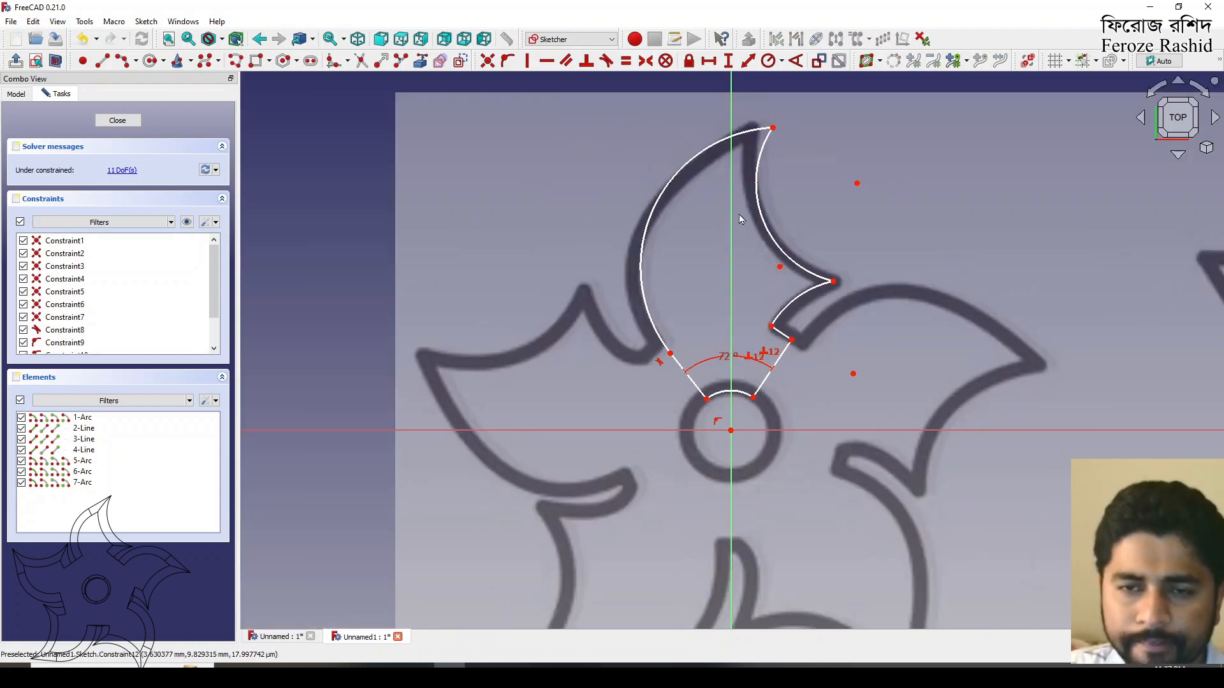
{"action": "scroll", "coordinate": [738, 213], "scroll_direction": "up", "scroll_amount": 1}
{"action": "left_click_drag", "start_coordinate": [783, 115], "coordinate": [759, 104]}
{"action": "left_click_drag", "start_coordinate": [657, 398], "coordinate": [631, 380]}
{"action": "left_click_drag", "start_coordinate": [758, 95], "coordinate": [756, 112]}
{"action": "left_click_drag", "start_coordinate": [637, 350], "coordinate": [637, 371]}
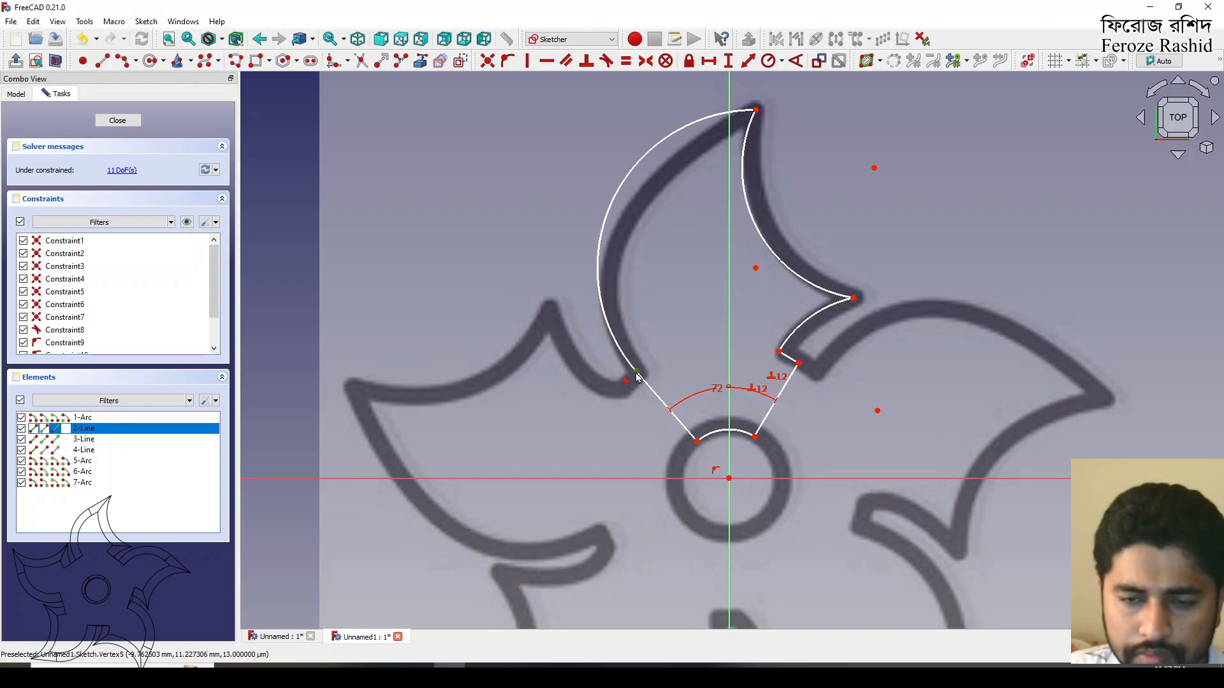
Step: Set the left flank's outer end 15 mm from the origin and make both flank lines equal in length
{"action": "left_click", "coordinate": [637, 372]}
{"action": "left_click", "coordinate": [729, 478]}
{"action": "key", "text": "Return"}
{"action": "left_click", "coordinate": [787, 387]}
{"action": "left_click", "coordinate": [663, 401]}
{"action": "left_click", "coordinate": [626, 61]}
{"action": "left_click_drag", "start_coordinate": [798, 365], "coordinate": [790, 372]}
Step: Set the right flank's outer end 8 mm horizontally from the vertical axis and the hub arc's radius to 5 mm
{"action": "left_click", "coordinate": [801, 355]}
{"action": "left_click", "coordinate": [729, 359]}
{"action": "left_click", "coordinate": [748, 61]}
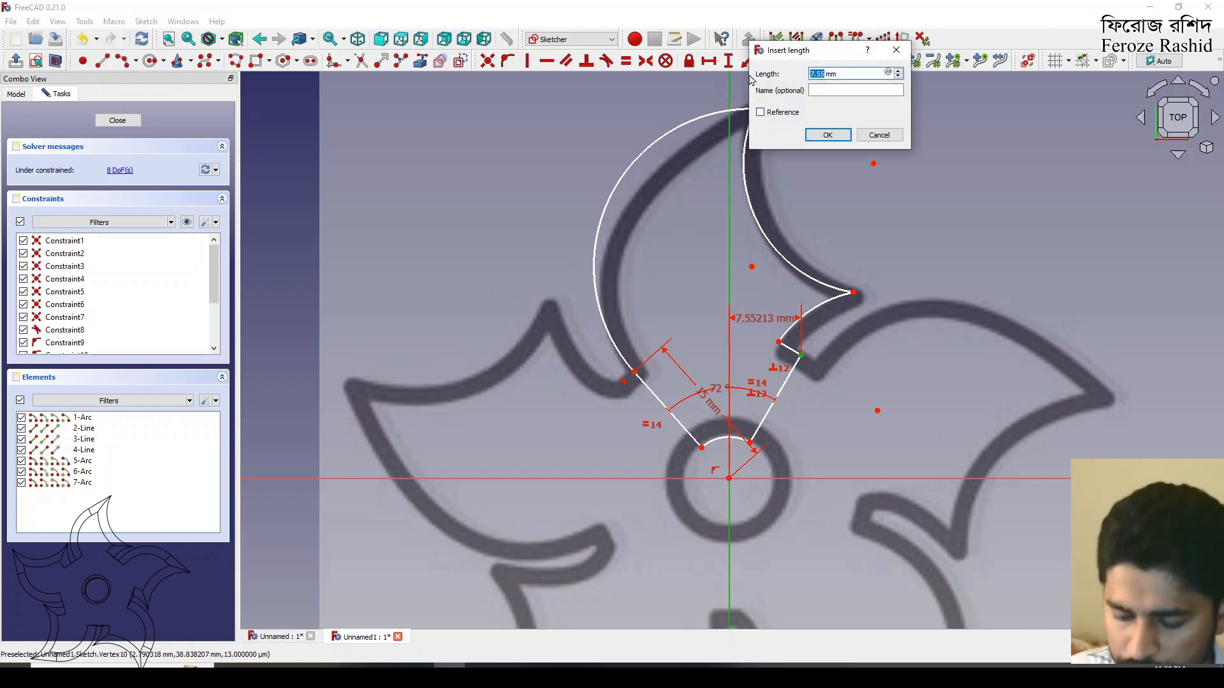
{"action": "key", "text": "Return"}
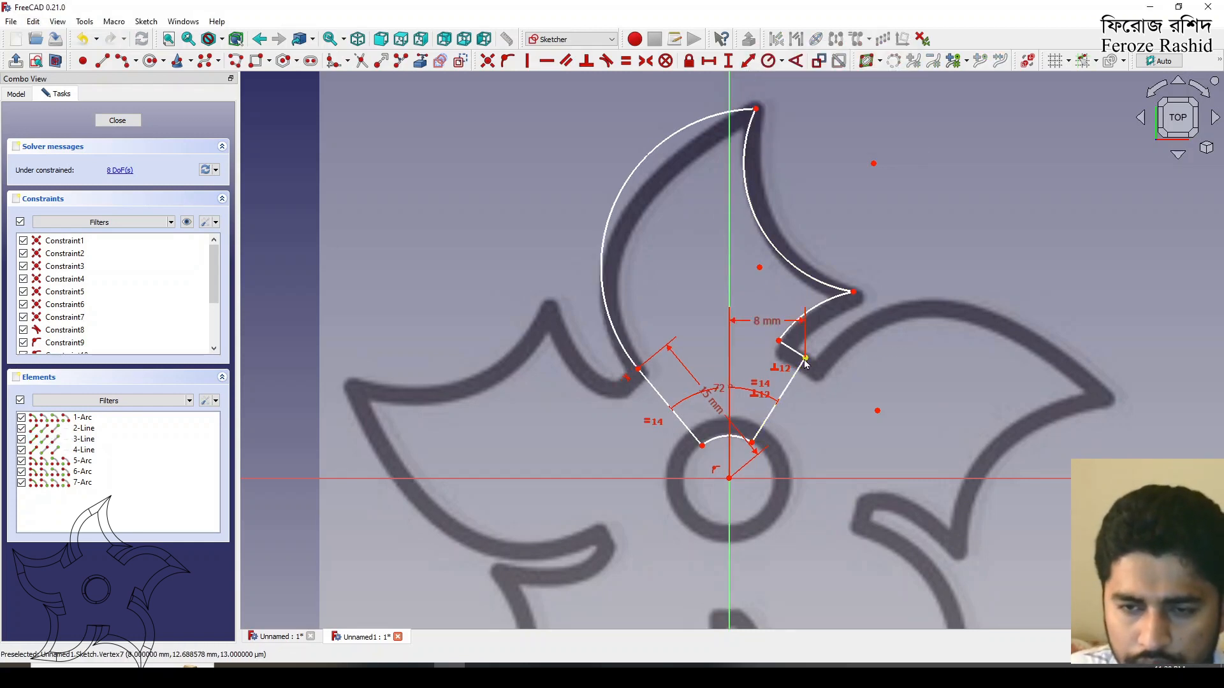
{"action": "left_click", "coordinate": [722, 438]}
{"action": "left_click", "coordinate": [768, 61]}
{"action": "type", "text": "5"}
{"action": "key", "text": "Return"}
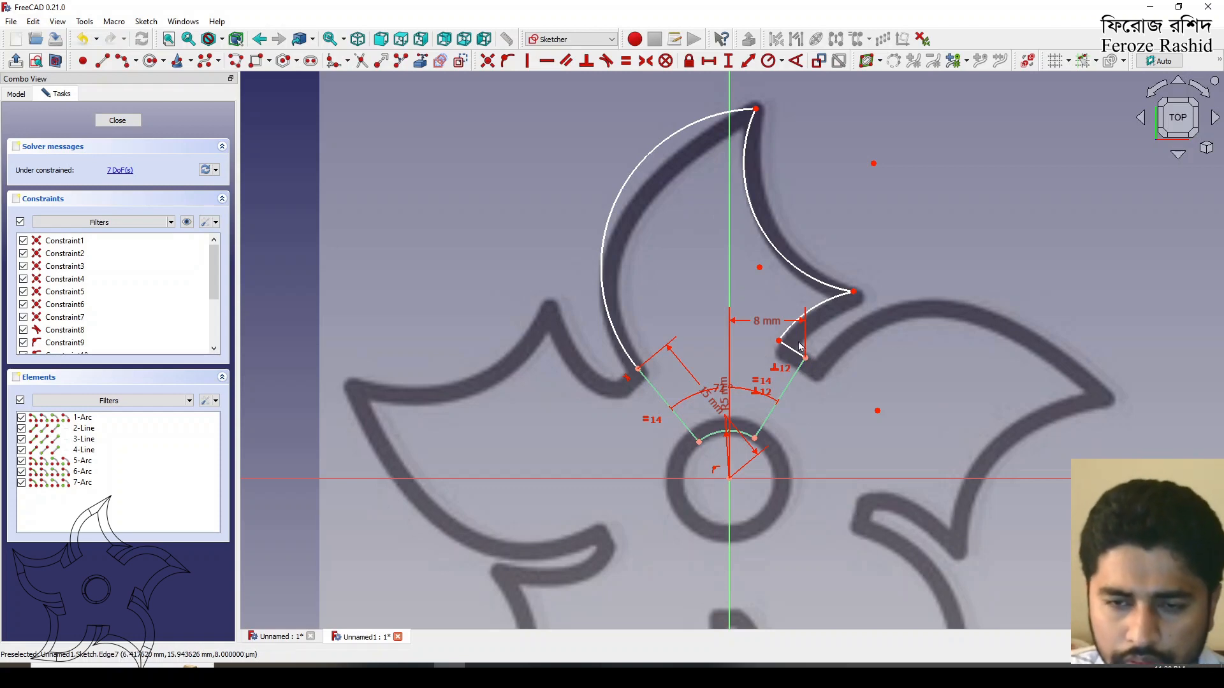
Step: Try to refit the blade's outer arc to the reference outline, and delete that arc
{"action": "left_click_drag", "start_coordinate": [760, 267], "coordinate": [738, 250]}
{"action": "mouse_move", "coordinate": [756, 106]}
{"action": "left_mouse_down"}
{"action": "mouse_move", "coordinate": [787, 116]}
{"action": "mouse_move", "coordinate": [762, 105]}
{"action": "left_mouse_up"}
{"action": "left_click_drag", "start_coordinate": [762, 266], "coordinate": [751, 278]}
{"action": "left_click", "coordinate": [631, 191]}
{"action": "key", "text": "Delete"}
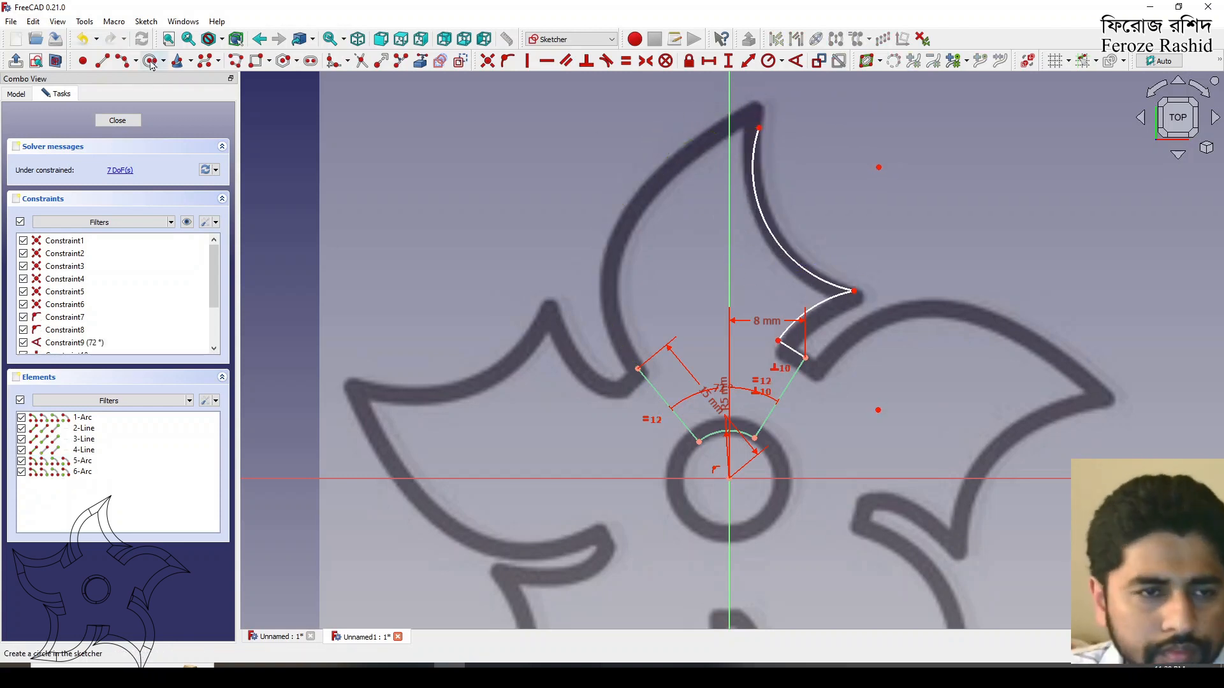
Step: Redraw the outer edge as a three-point arc from the left flank's end, continued by a straight line to the blade tip
{"action": "key", "text": "g"}
{"action": "key", "text": "3"}
{"action": "left_click", "coordinate": [638, 368]}
{"action": "left_click", "coordinate": [672, 161]}
{"action": "left_click", "coordinate": [633, 210]}
{"action": "key", "text": "g"}
{"action": "key", "text": "l"}
{"action": "left_click", "coordinate": [672, 161]}
{"action": "left_click", "coordinate": [754, 109]}
{"action": "left_click", "coordinate": [487, 61]}
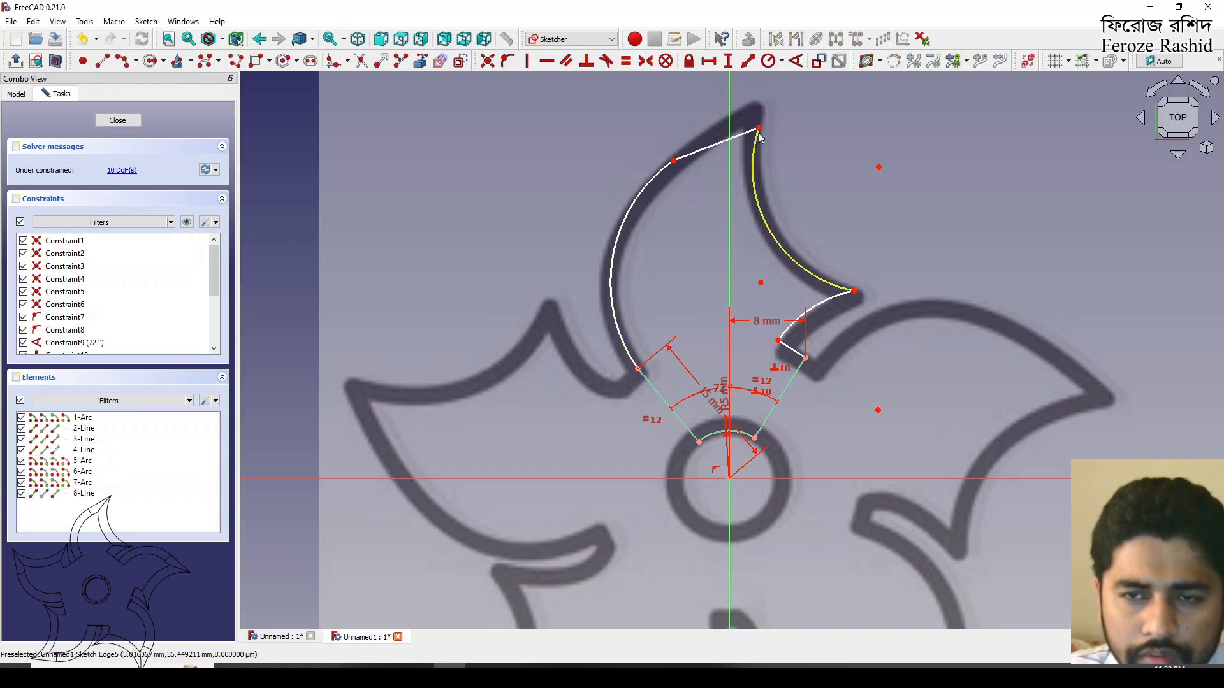
Step: Make the new outer arc tangent to the straight tip line and to the left flank line
{"action": "left_click", "coordinate": [691, 151]}
{"action": "left_click", "coordinate": [663, 170]}
{"action": "left_click", "coordinate": [606, 60]}
{"action": "left_click", "coordinate": [648, 379]}
{"action": "left_click", "coordinate": [631, 357]}
{"action": "left_click", "coordinate": [606, 60]}
Step: Reposition the blade tip and the junction of the outer arc and tip line to match the reference outline
{"action": "left_click_drag", "start_coordinate": [660, 173], "coordinate": [651, 188]}
{"action": "left_click_drag", "start_coordinate": [753, 112], "coordinate": [755, 103]}
{"action": "left_click_drag", "start_coordinate": [661, 171], "coordinate": [678, 164]}
{"action": "left_click_drag", "start_coordinate": [758, 116], "coordinate": [755, 101]}
{"action": "left_click_drag", "start_coordinate": [669, 167], "coordinate": [654, 187]}
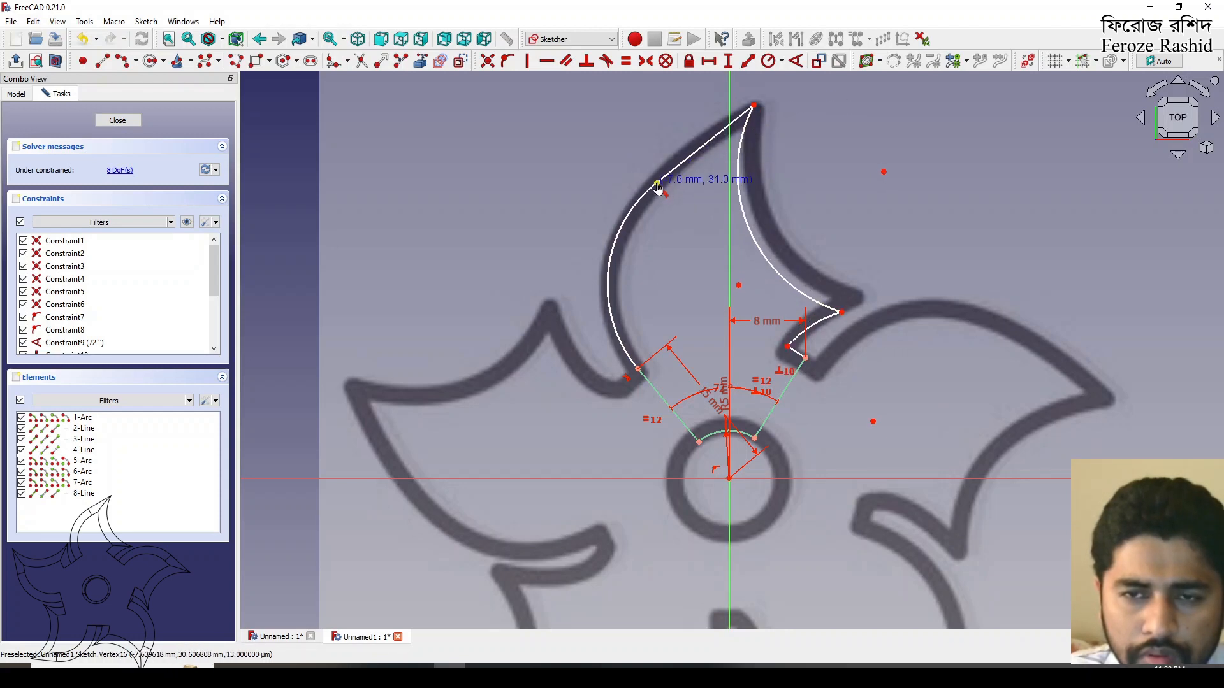
Step: Dimension the outer arc with a radius of 14 mm
{"action": "left_click", "coordinate": [613, 258]}
{"action": "left_click", "coordinate": [770, 61]}
{"action": "type", "text": "14"}
{"action": "key", "text": "Return"}
Step: Dimension the straight tip line and set its length to 11 mm
{"action": "left_click", "coordinate": [716, 135]}
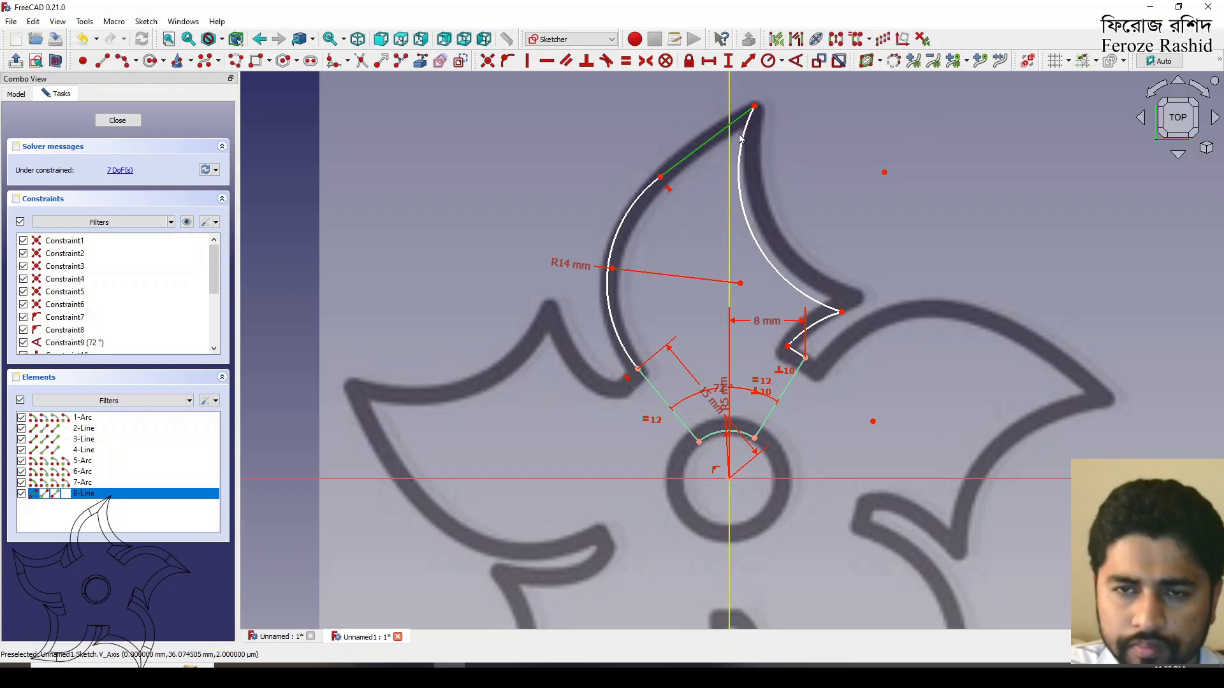
{"action": "left_click", "coordinate": [748, 61]}
{"action": "type", "text": "5"}
{"action": "key", "text": "Return"}
{"action": "left_click_drag", "start_coordinate": [773, 262], "coordinate": [812, 278]}
{"action": "double_click", "coordinate": [699, 120]}
{"action": "type", "text": "11"}
{"action": "key", "text": "Return"}
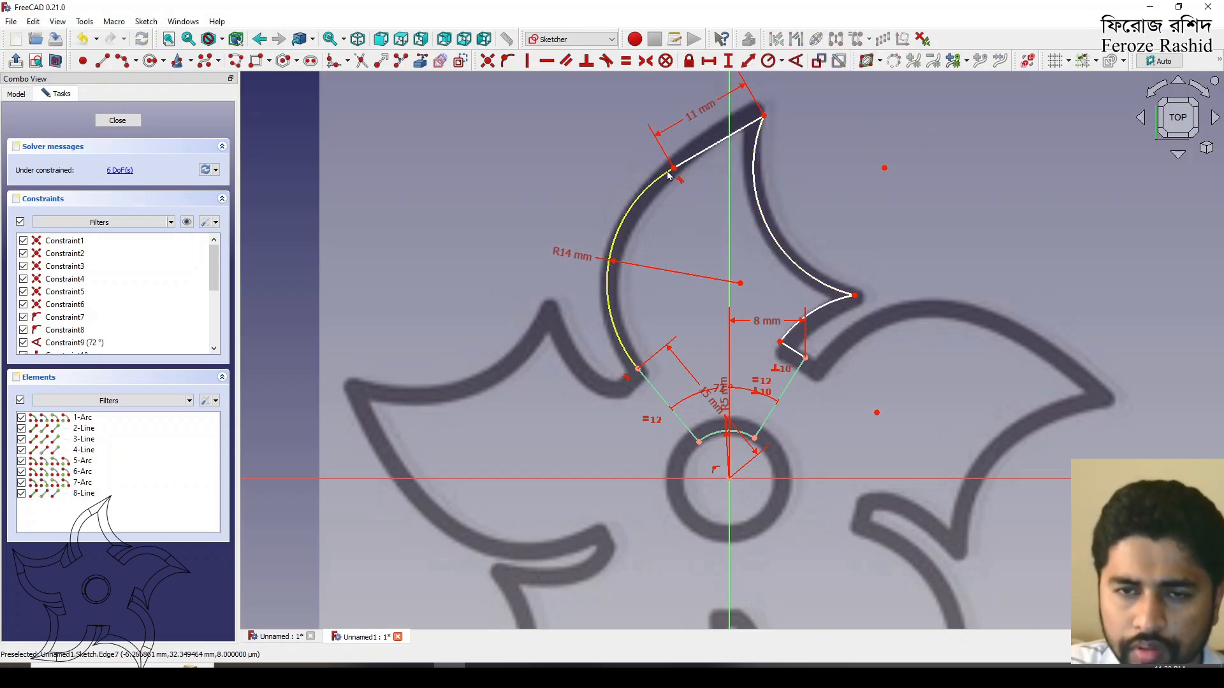
Step: Try 13 mm for the outer arc's radius, and set it to 15 mm
{"action": "double_click", "coordinate": [572, 257]}
{"action": "type", "text": "13"}
{"action": "key", "text": "Return"}
{"action": "double_click", "coordinate": [575, 258]}
{"action": "type", "text": "15"}
{"action": "key", "text": "Return"}
{"action": "left_click_drag", "start_coordinate": [676, 155], "coordinate": [670, 162]}
Step: Try a 15 mm radius dimension on the blade's inner arc, and delete it
{"action": "left_click", "coordinate": [778, 256]}
{"action": "left_click", "coordinate": [768, 61]}
{"action": "type", "text": "15"}
{"action": "key", "text": "Return"}
{"action": "left_click", "coordinate": [742, 235]}
{"action": "key", "text": "Delete"}
Step: Make the blade's inner arc equal in radius to the outer arc
{"action": "left_click", "coordinate": [765, 235]}
{"action": "left_click", "coordinate": [607, 270]}
{"action": "key", "text": "e"}
Step: Set the radius of the short arc below the blade's side point to 12.5 mm
{"action": "left_click", "coordinate": [820, 308]}
{"action": "left_click", "coordinate": [769, 61]}
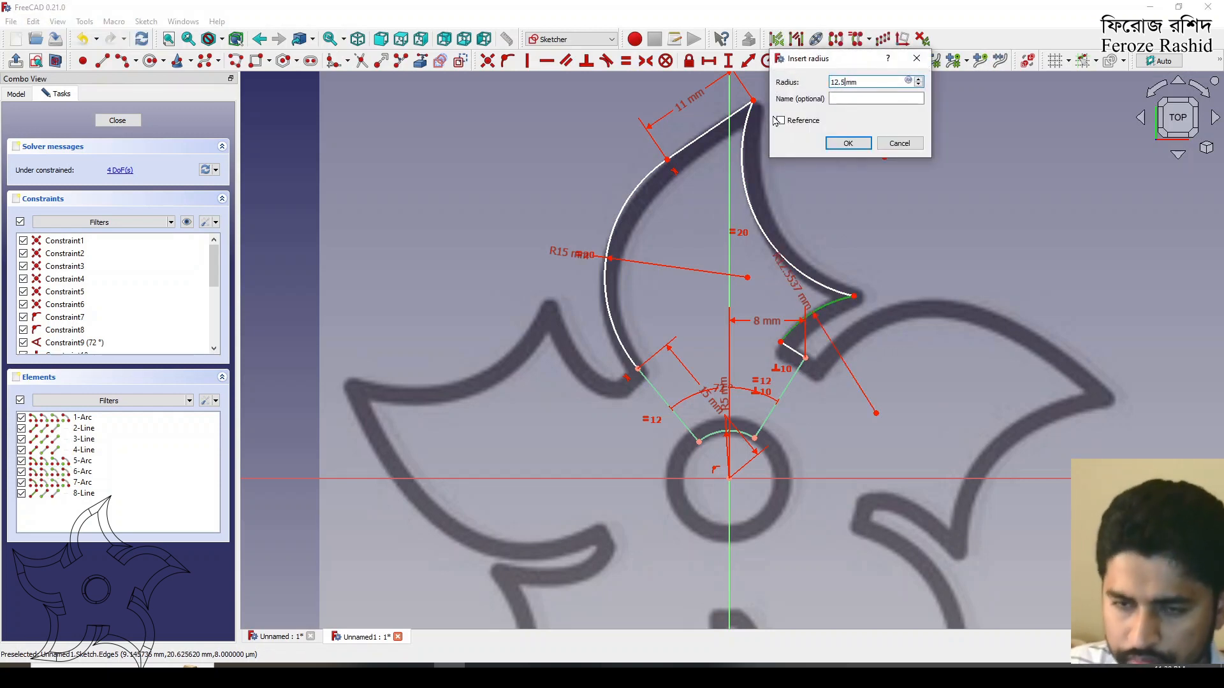
{"action": "key", "text": "Return"}
Step: Constrain the junction of the outer arc and tip line to a horizontal distance of -6.5 mm from the vertical axis
{"action": "left_click", "coordinate": [667, 160]}
{"action": "left_click", "coordinate": [729, 164]}
{"action": "left_click", "coordinate": [749, 62]}
{"action": "type", "text": "-6.5"}
{"action": "key", "text": "Return"}
Step: Set the length of the short notch line beside the blade's root to 2 mm
{"action": "left_click", "coordinate": [797, 355]}
{"action": "left_click", "coordinate": [795, 354]}
{"action": "left_click_drag", "start_coordinate": [784, 345], "coordinate": [785, 344]}
{"action": "left_click", "coordinate": [795, 351]}
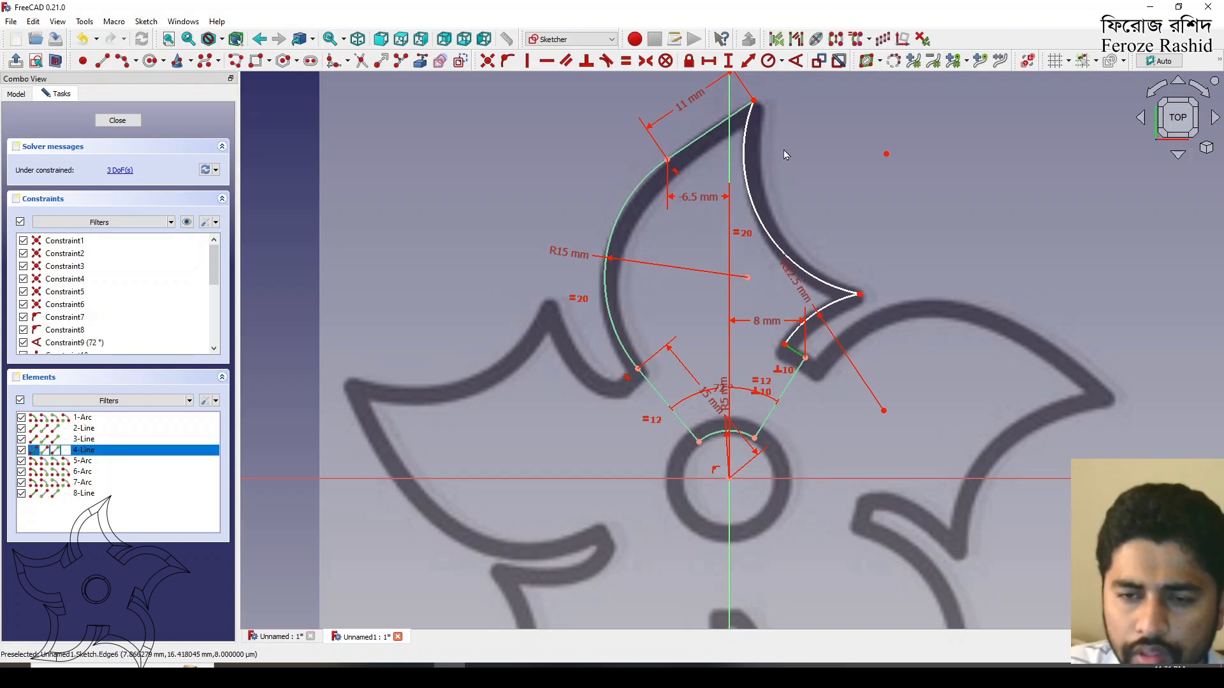
{"action": "left_click", "coordinate": [749, 61]}
{"action": "type", "text": "2mm"}
{"action": "key", "text": "Return"}
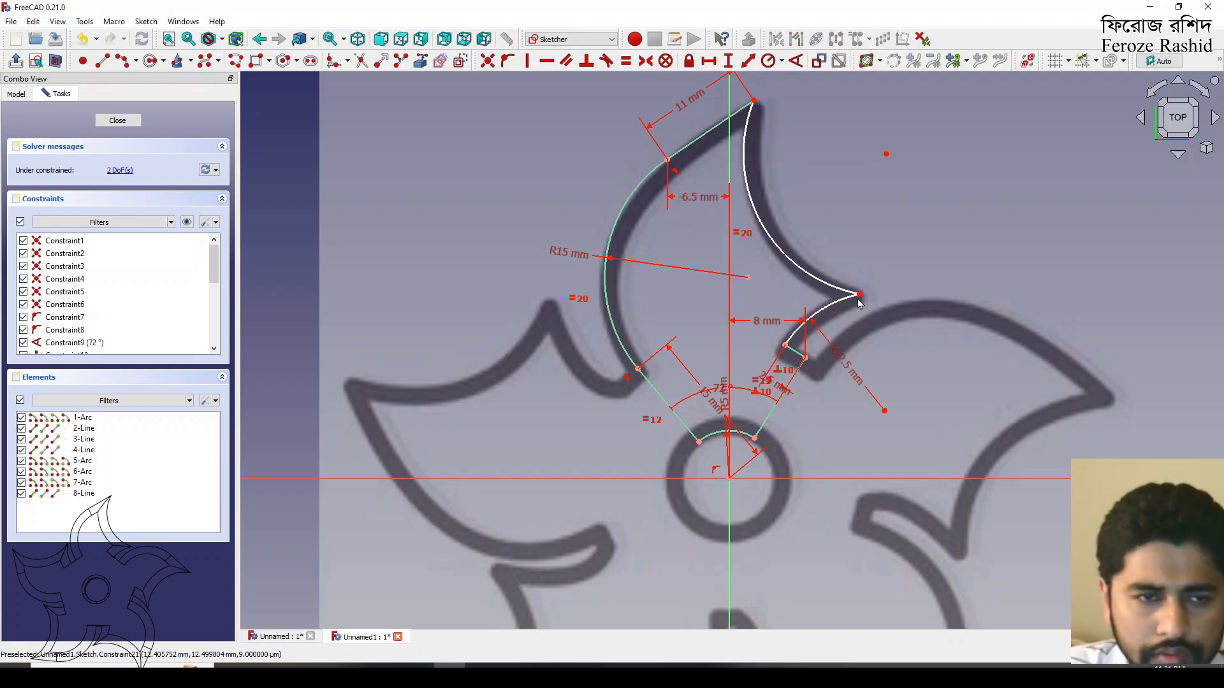
Step: Set the horizontal distance from the vertical axis to the blade's side point to 13.5 mm
{"action": "left_click_drag", "start_coordinate": [862, 296], "coordinate": [858, 296]}
{"action": "left_click", "coordinate": [859, 296]}
{"action": "left_click", "coordinate": [750, 61]}
{"action": "type", "text": "13.5"}
{"action": "key", "text": "Return"}
Step: Set the vertical distance from the horizontal axis to the blade's side point to 19 mm
{"action": "left_click", "coordinate": [858, 297]}
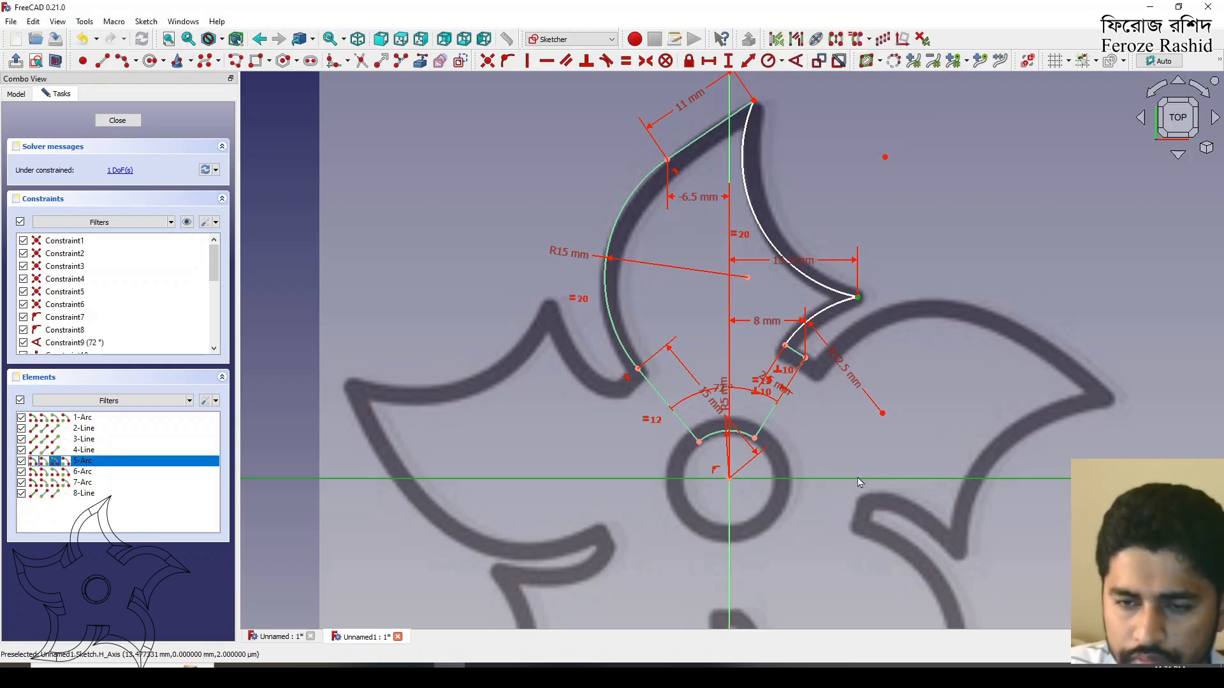
{"action": "left_click", "coordinate": [858, 478]}
{"action": "left_click", "coordinate": [747, 62]}
{"action": "type", "text": "19"}
{"action": "key", "text": "Return"}
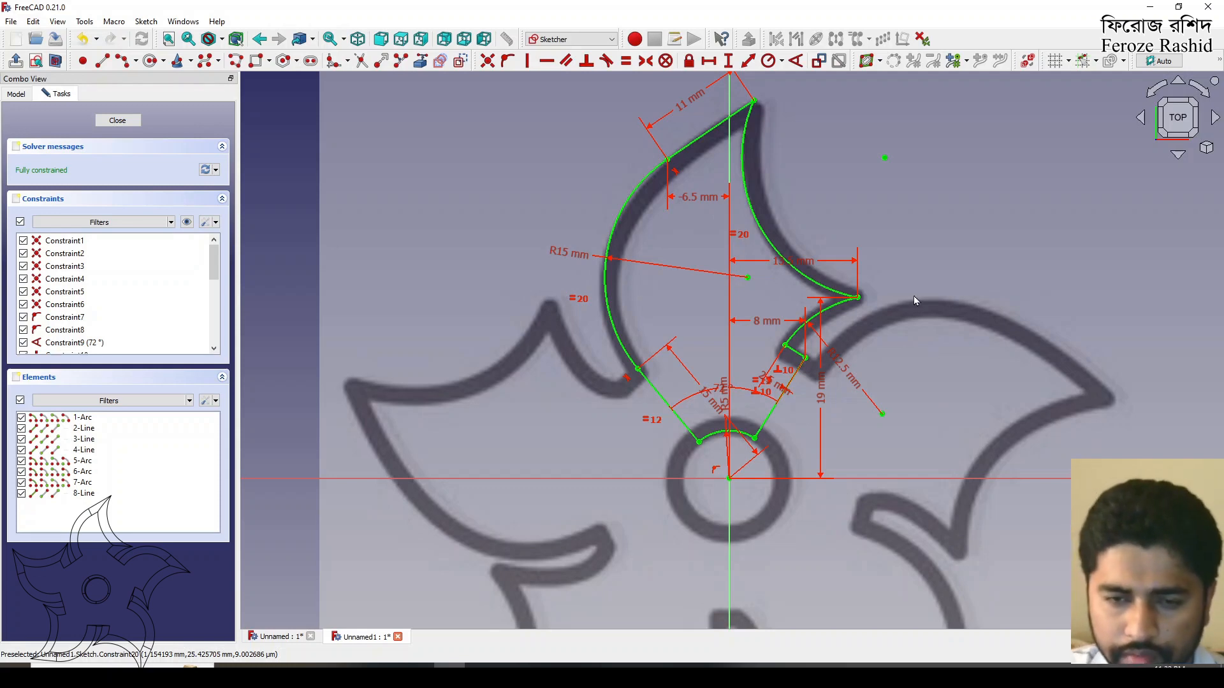
Step: Finish the blade sketch and extrude it 2 mm along its normal as a solid
{"action": "scroll", "coordinate": [915, 301], "scroll_direction": "down", "scroll_amount": 2}
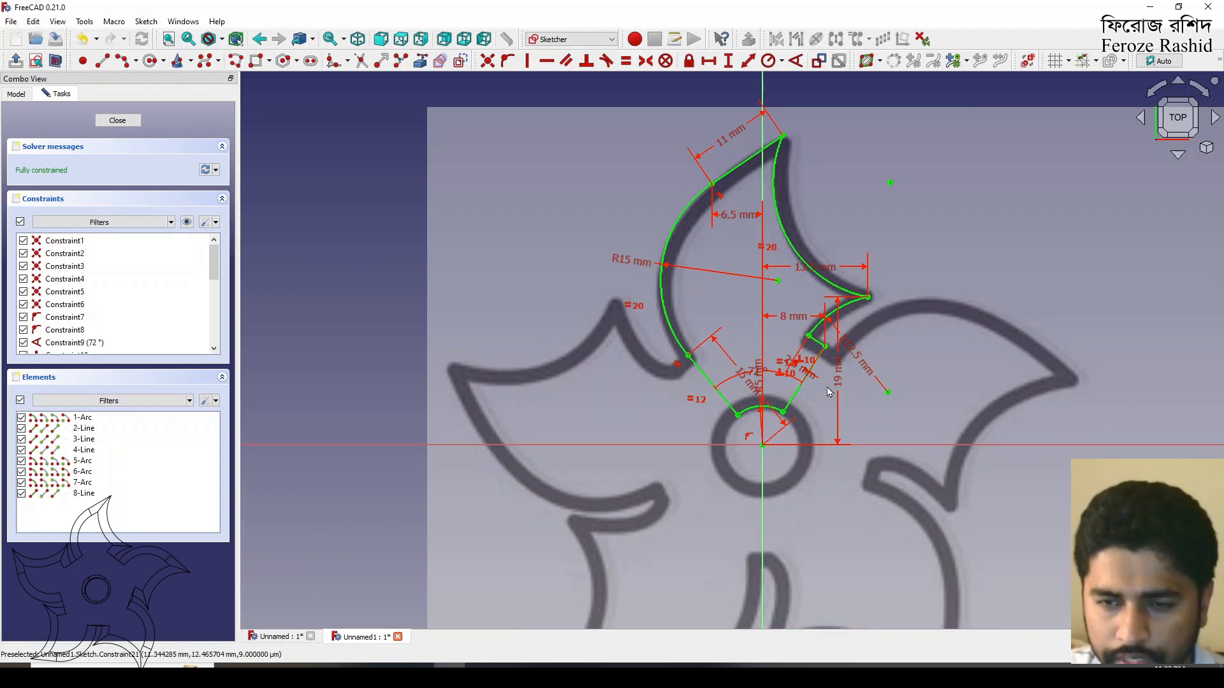
{"action": "scroll", "coordinate": [794, 312], "scroll_direction": "down", "scroll_amount": 1}
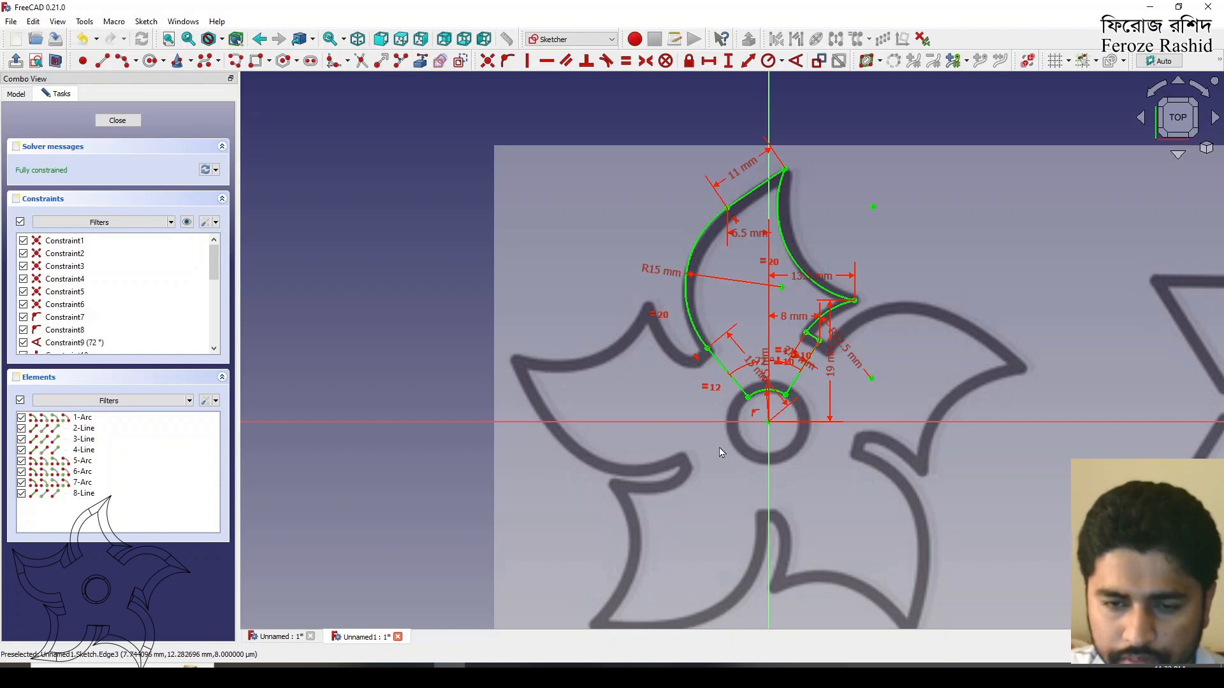
{"action": "scroll", "coordinate": [808, 331], "scroll_direction": "up", "scroll_amount": 2}
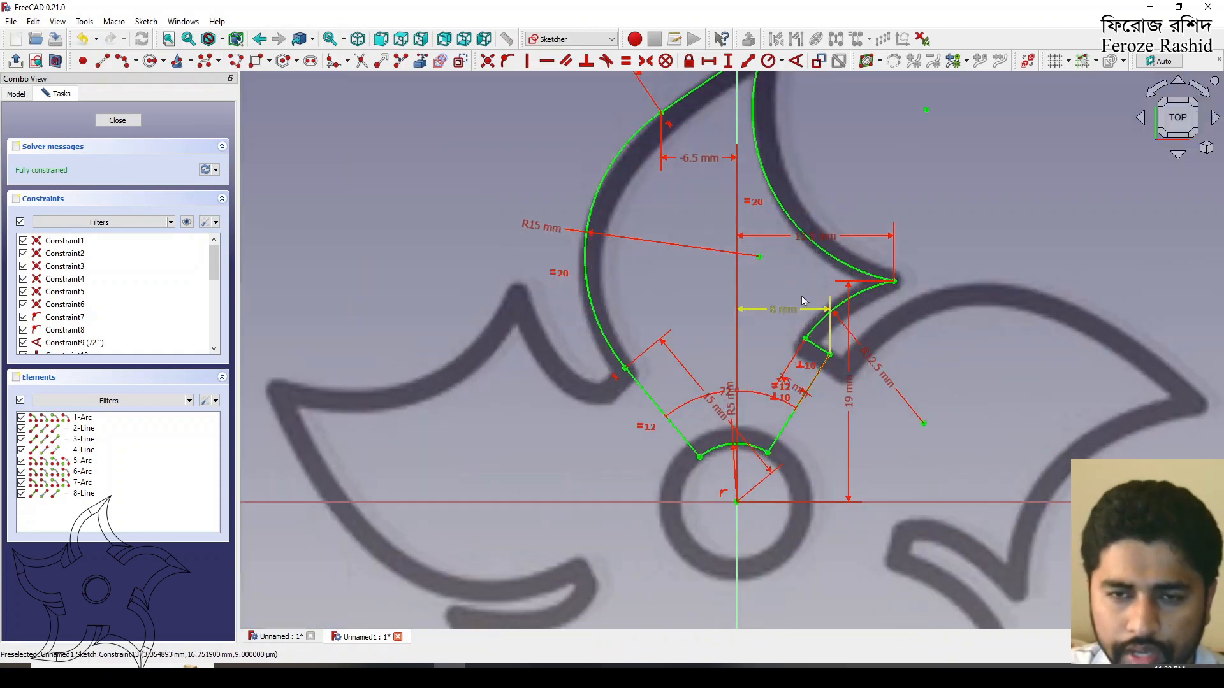
{"action": "scroll", "coordinate": [765, 383], "scroll_direction": "down", "scroll_amount": 1}
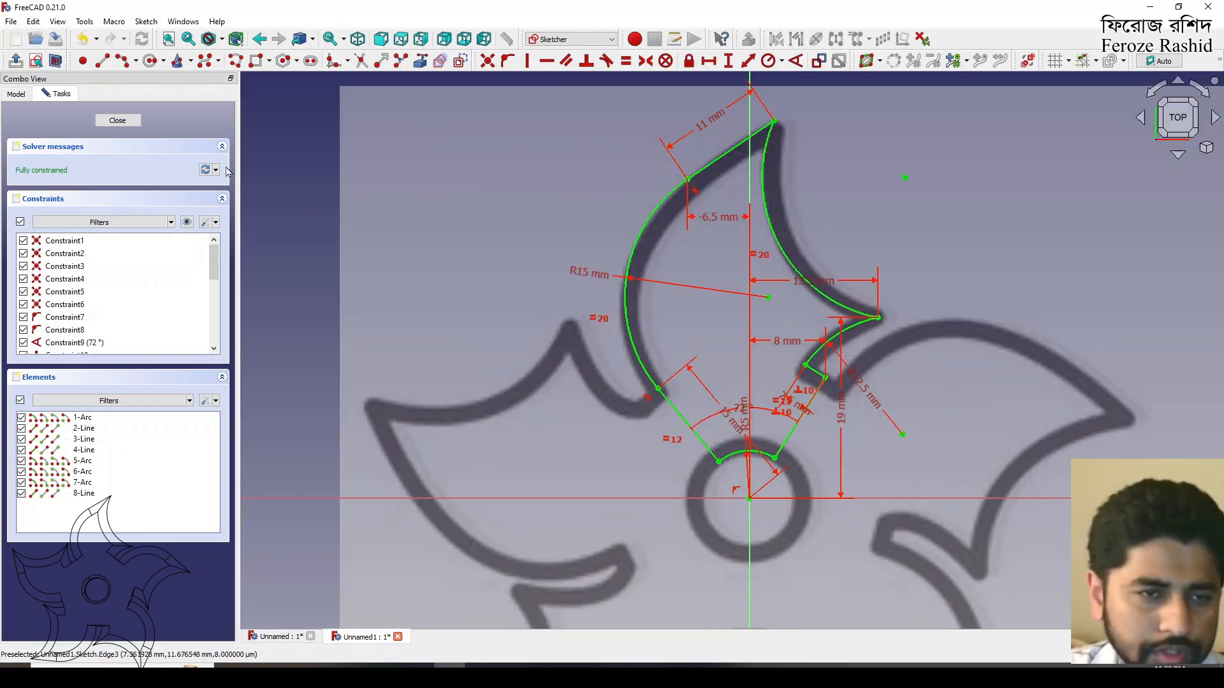
{"action": "left_click", "coordinate": [117, 120]}
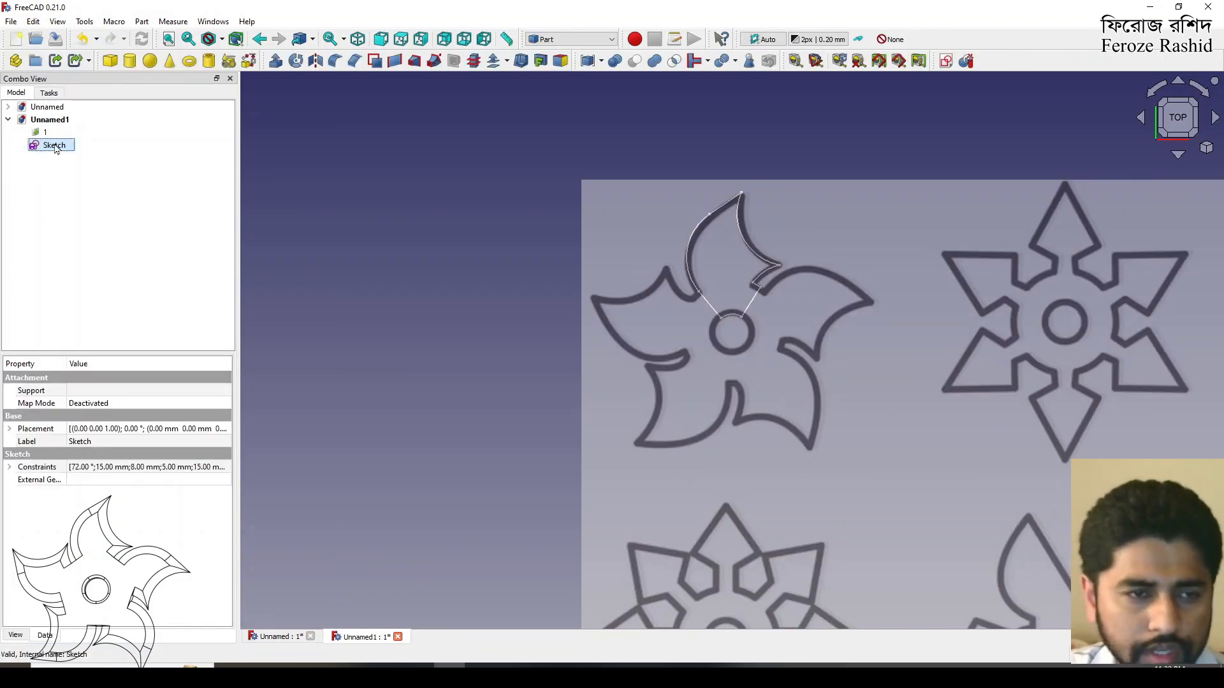
{"action": "left_click", "coordinate": [275, 62]}
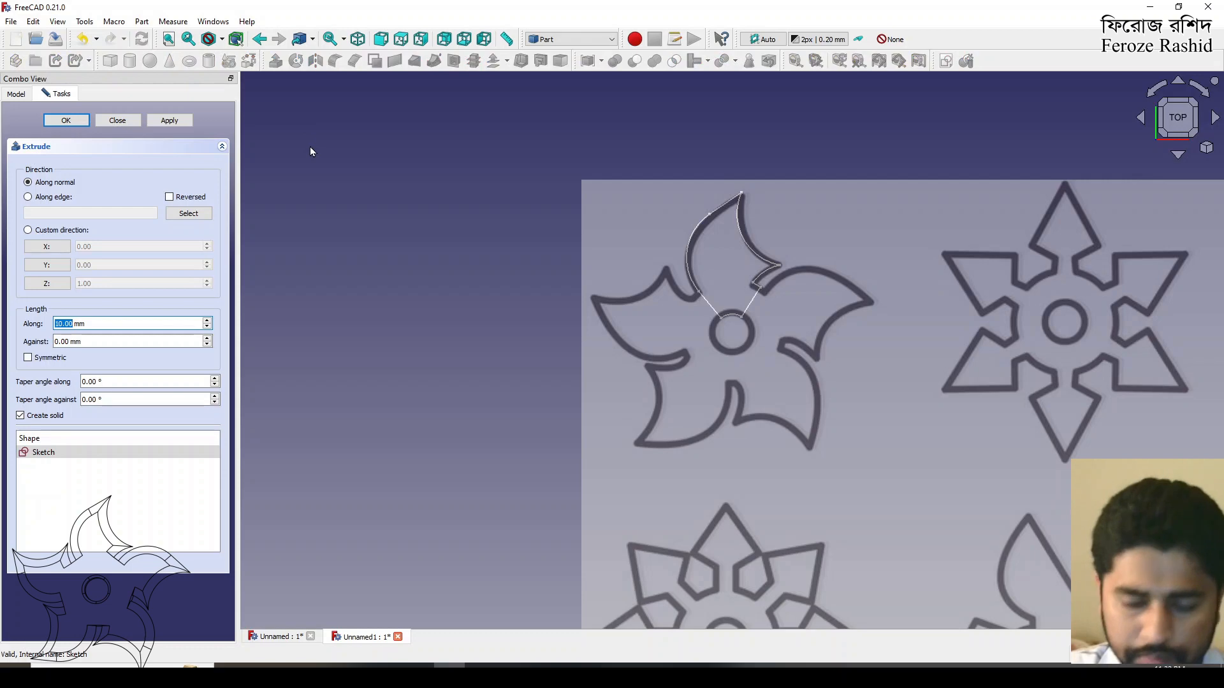
{"action": "key", "text": "Return"}
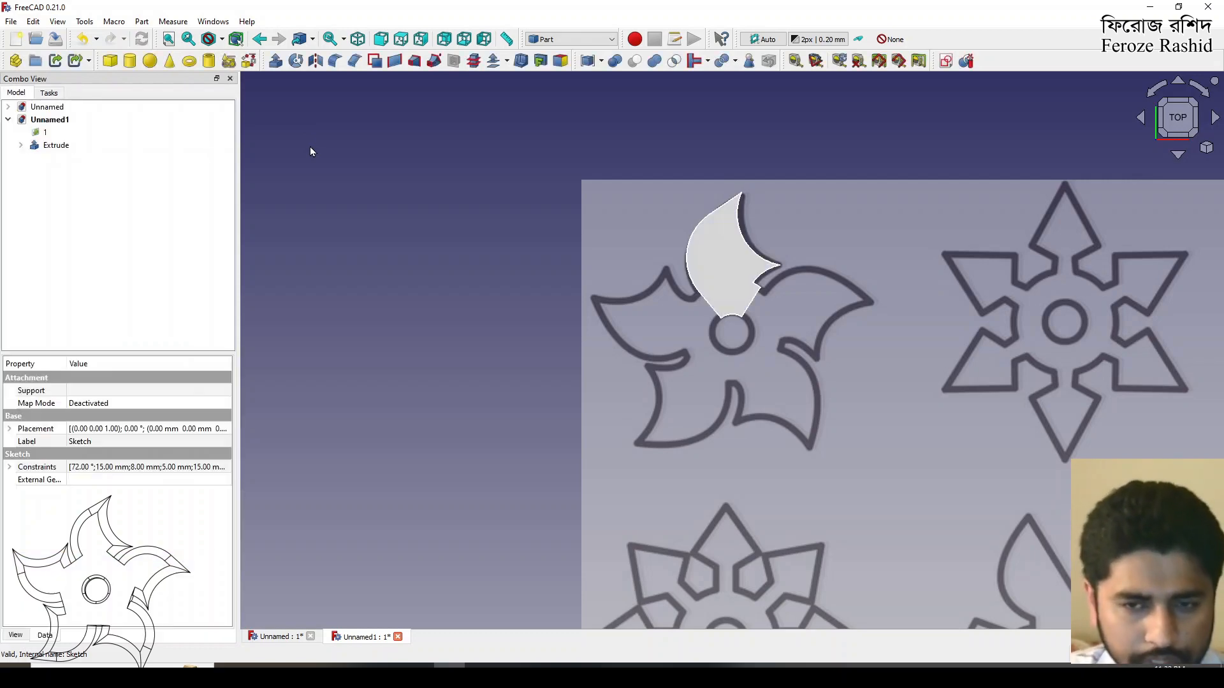
Step: Examine the extruded blade's curved and straight edges against the reference image, ending in the top view
{"action": "middle_click_drag", "start_coordinate": [784, 300], "coordinate": [738, 273]}
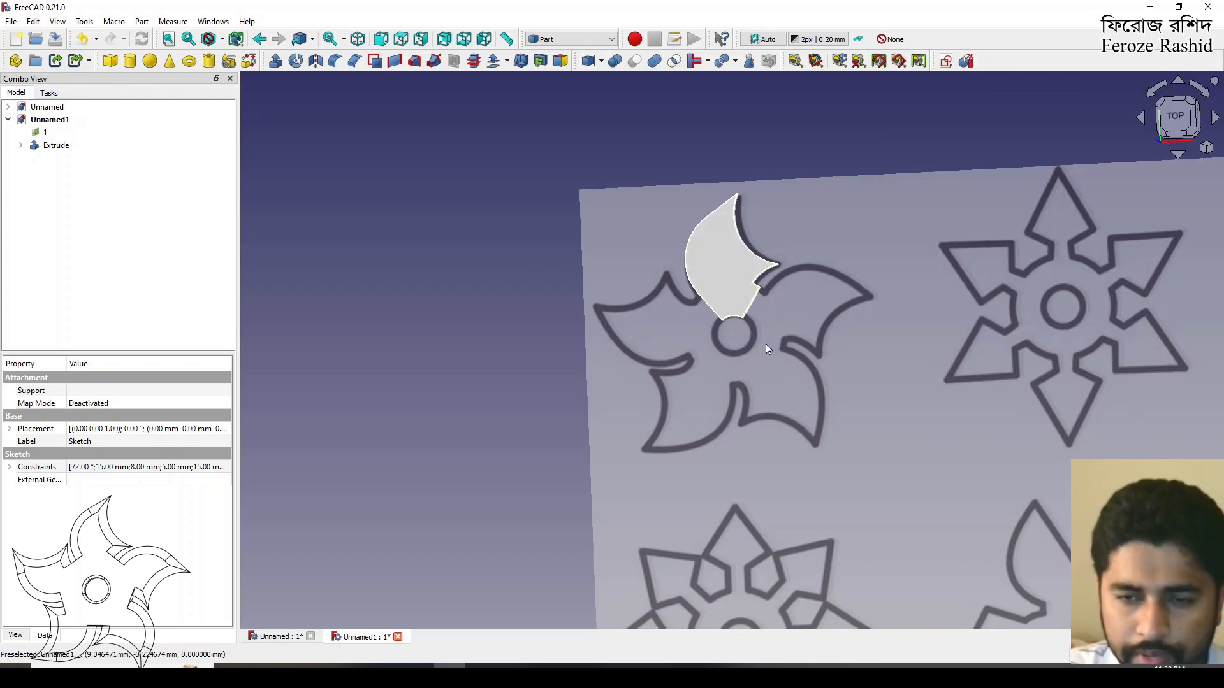
{"action": "scroll", "coordinate": [718, 219], "scroll_direction": "up", "scroll_amount": 2}
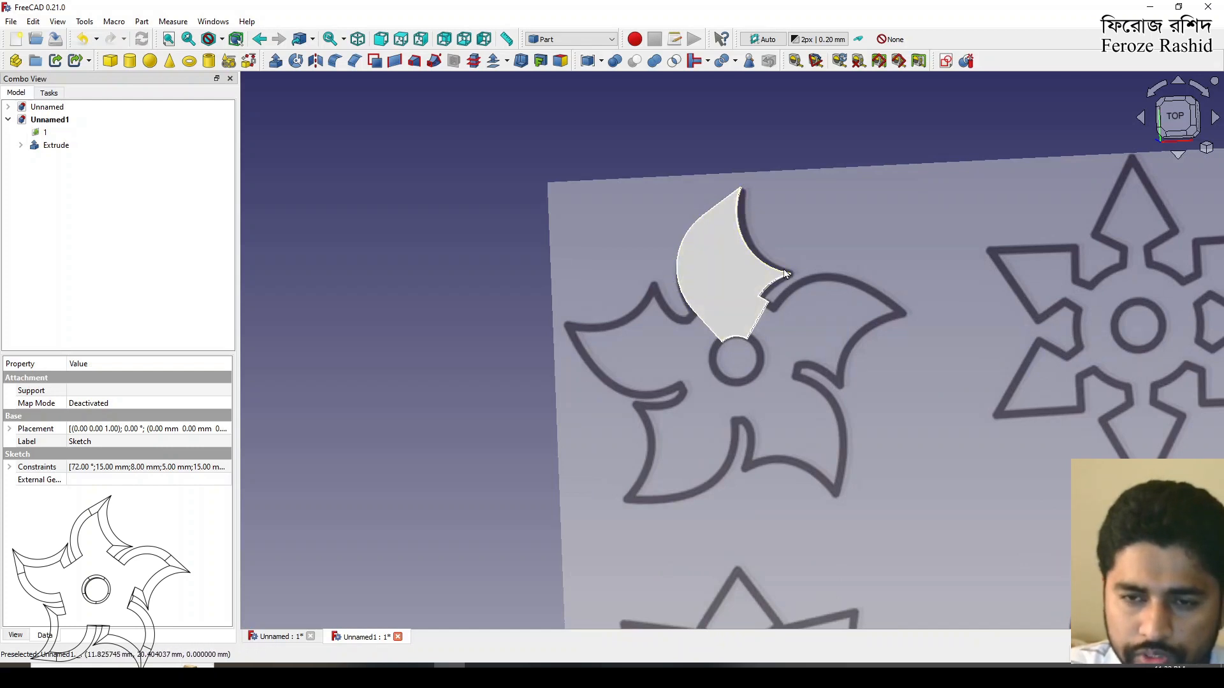
{"action": "scroll", "coordinate": [786, 274], "scroll_direction": "up", "scroll_amount": 2}
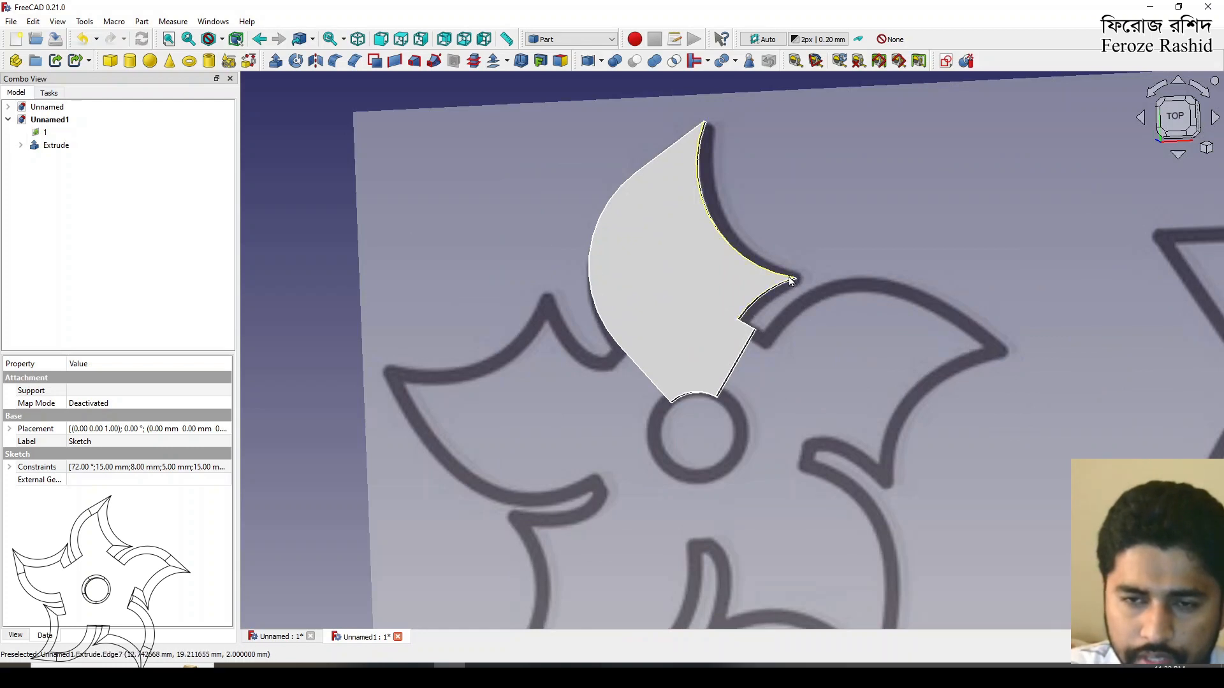
{"action": "left_click", "coordinate": [791, 282]}
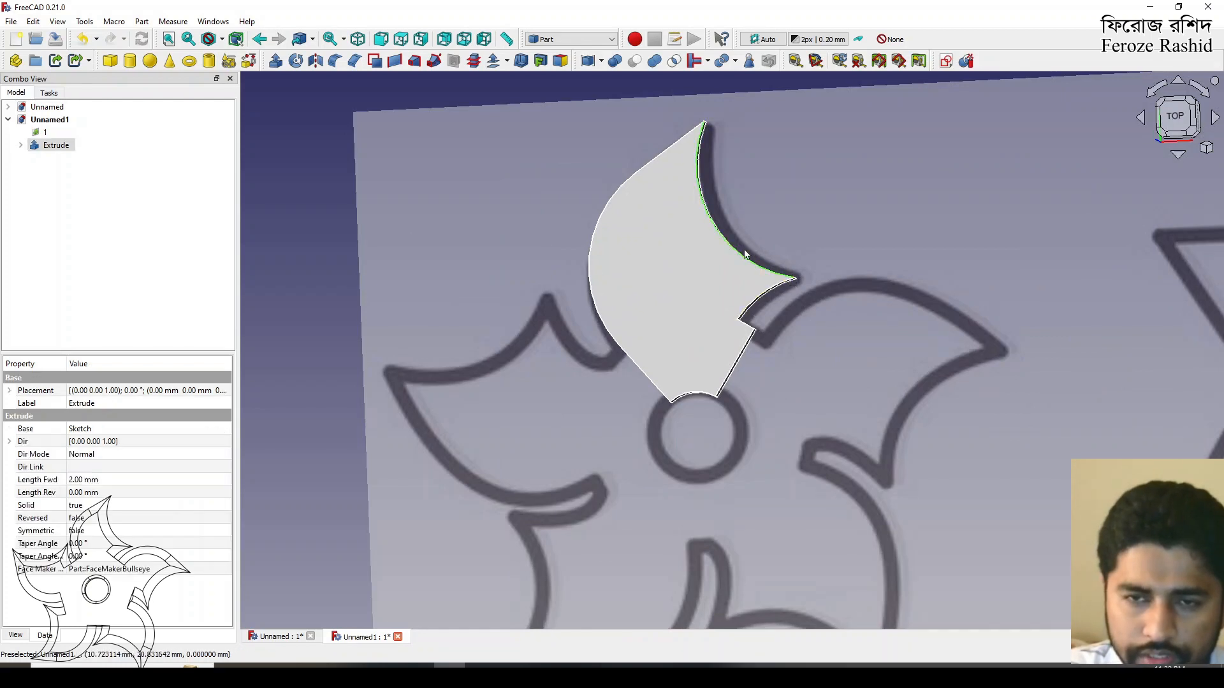
{"action": "left_click", "coordinate": [663, 157]}
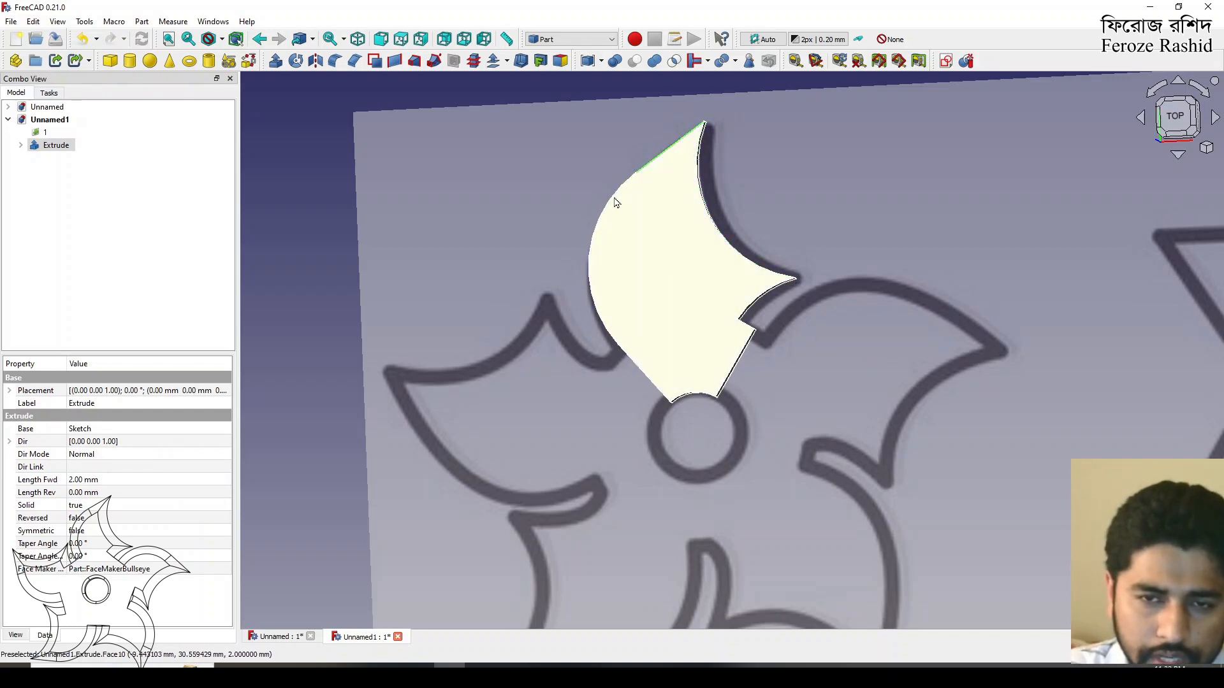
{"action": "left_click", "coordinate": [593, 304]}
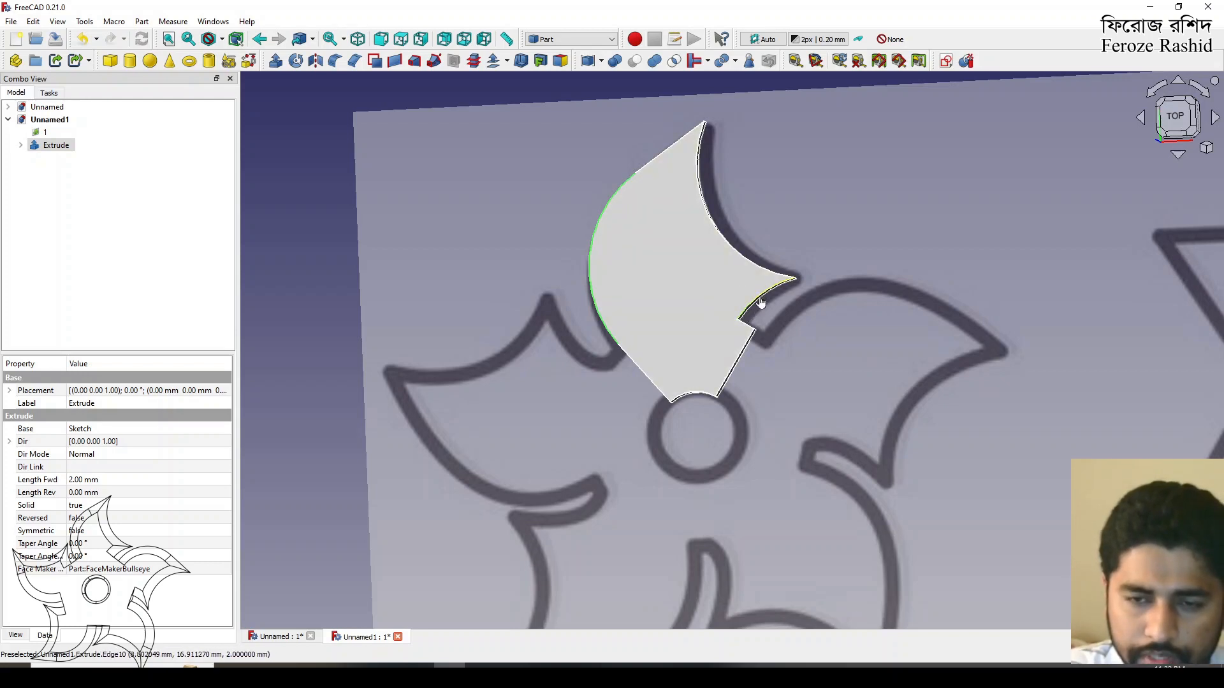
{"action": "left_click", "coordinate": [856, 260]}
{"action": "scroll", "coordinate": [822, 243], "scroll_direction": "down", "scroll_amount": 3}
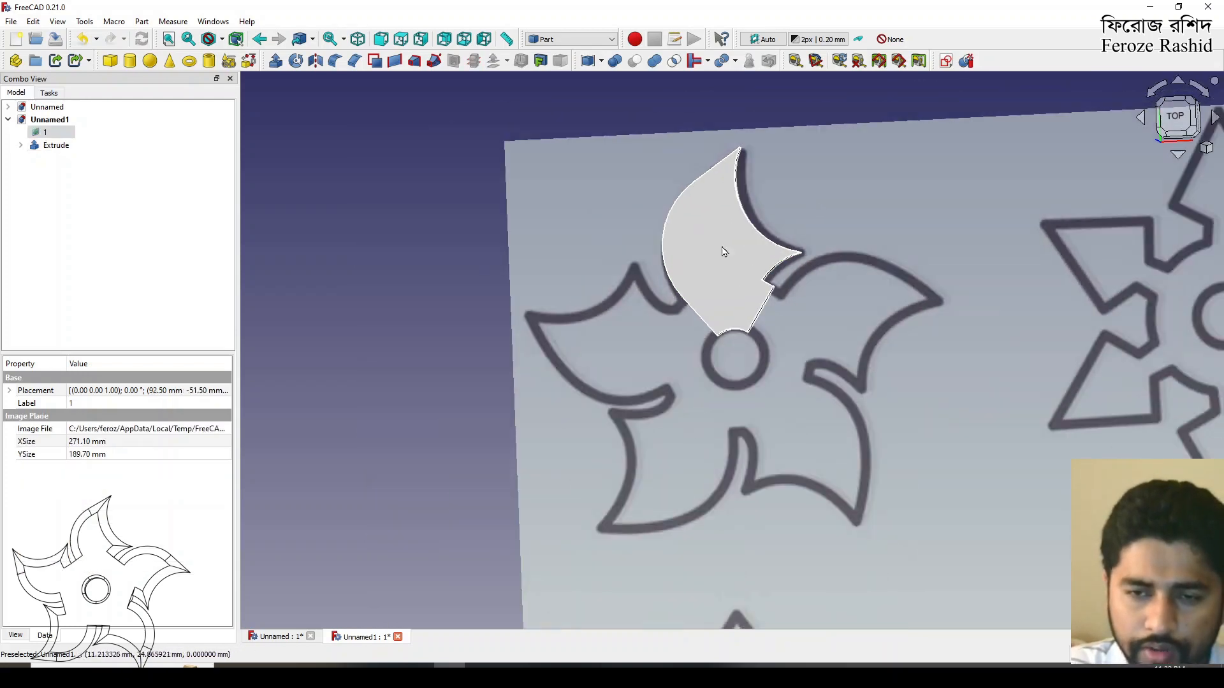
{"action": "left_click", "coordinate": [416, 285]}
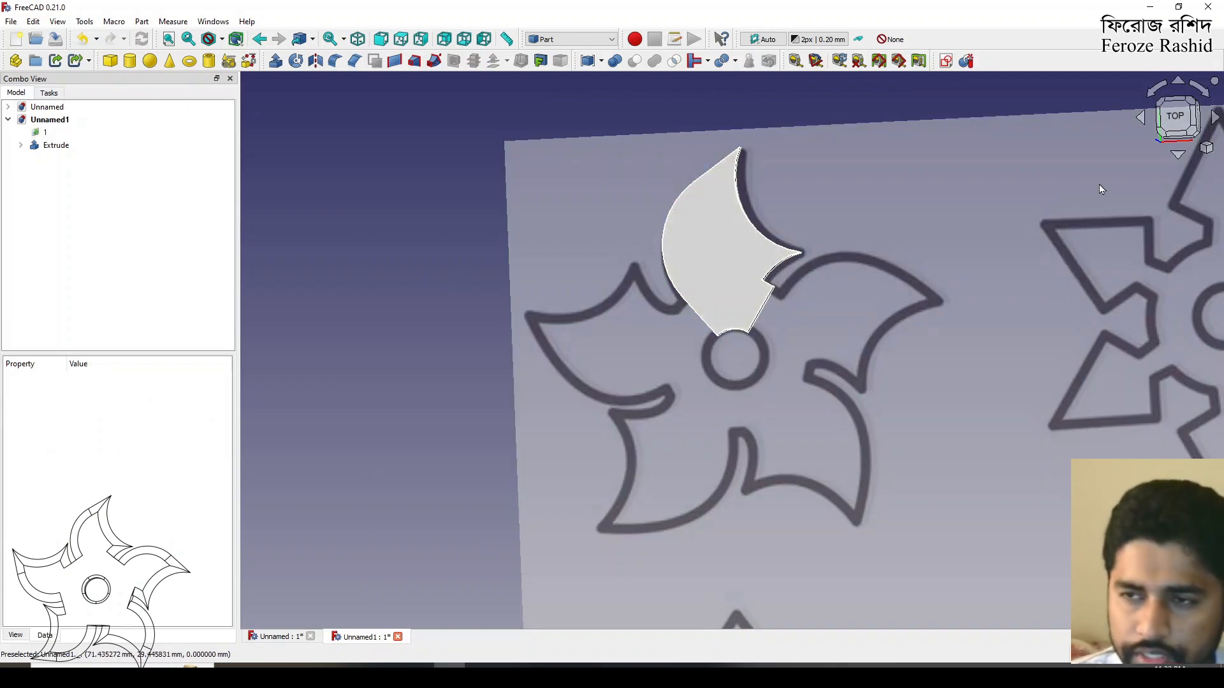
{"action": "left_click", "coordinate": [1175, 115]}
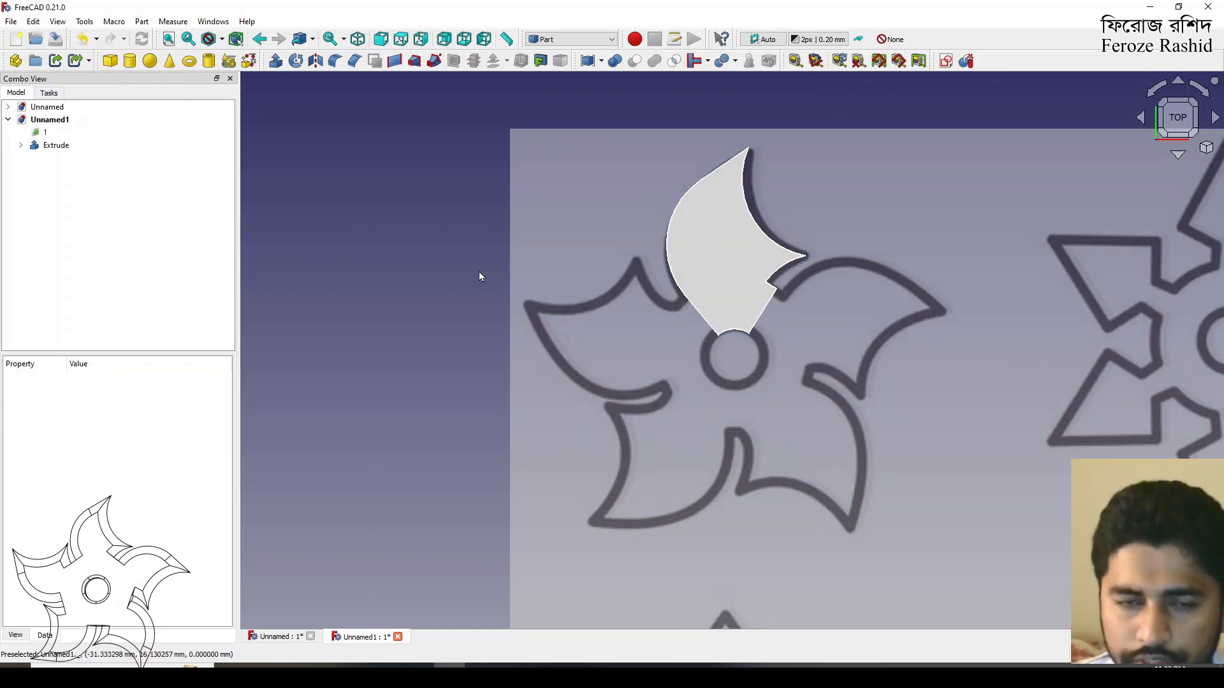
Step: Create a new sketch on the XZ-plane, seen from the front
{"action": "left_click", "coordinate": [947, 62]}
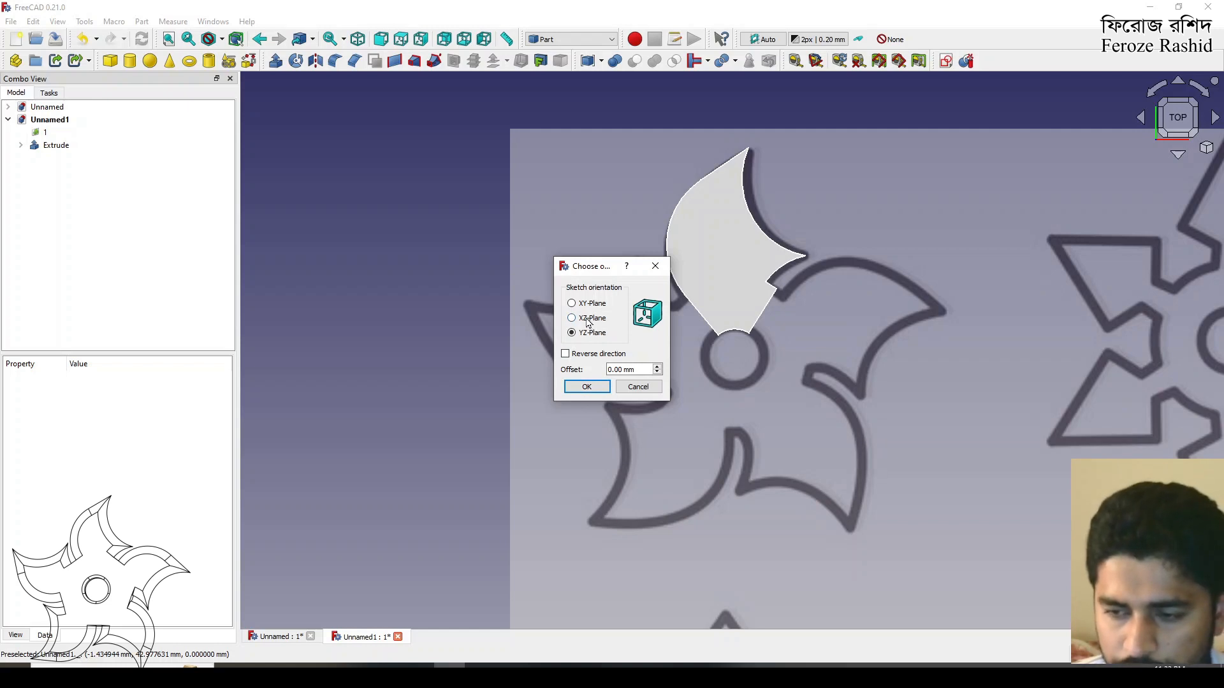
{"action": "left_click", "coordinate": [617, 388]}
{"action": "middle_click_drag", "start_coordinate": [852, 327], "coordinate": [1088, 237]}
{"action": "left_click", "coordinate": [1187, 141]}
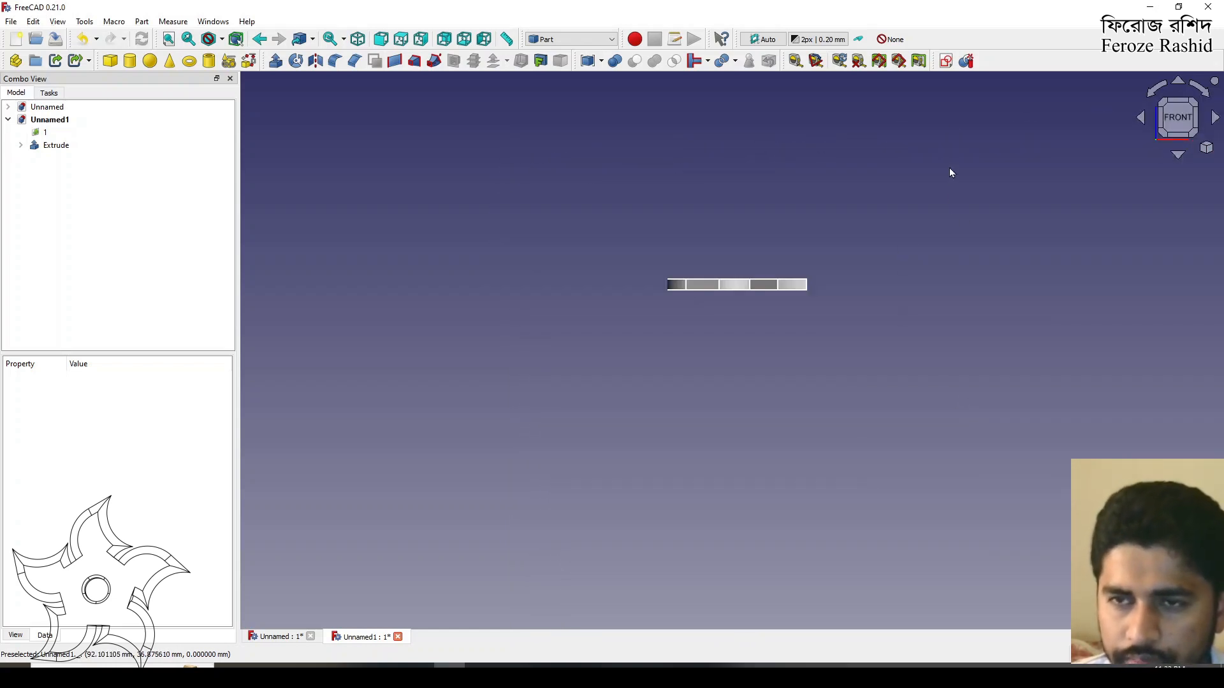
{"action": "left_click", "coordinate": [947, 61]}
{"action": "left_click", "coordinate": [572, 318]}
{"action": "left_click", "coordinate": [587, 387]}
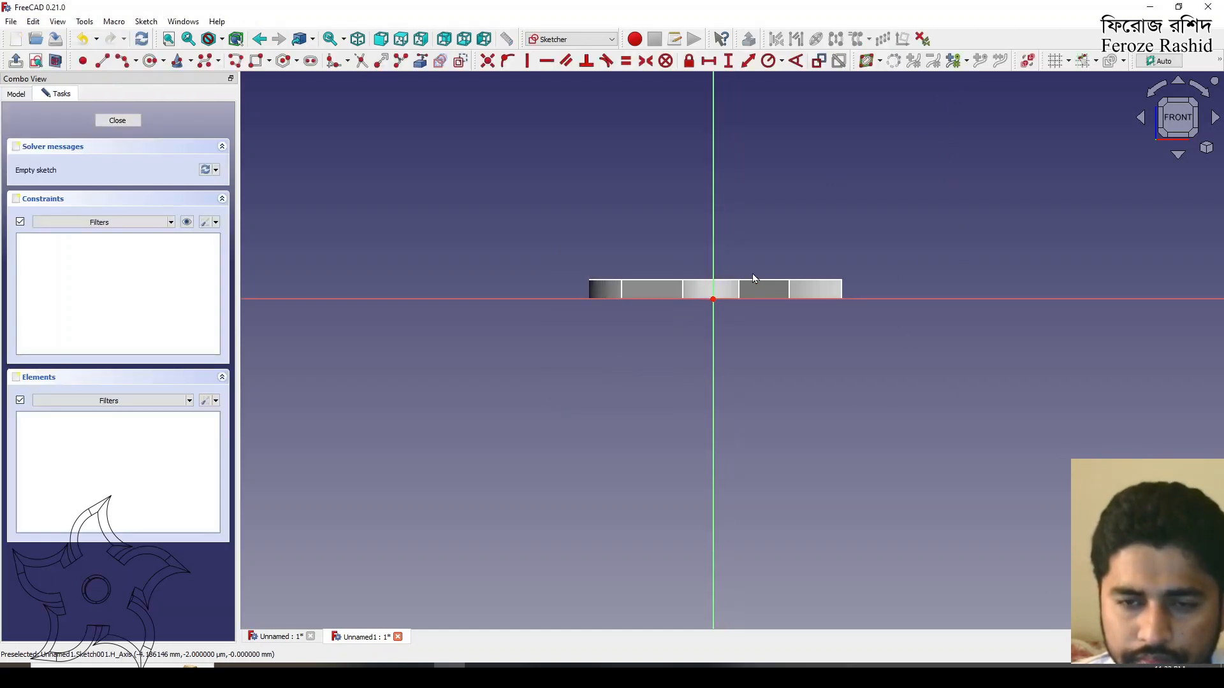
Step: Sketch a closed triangle from the origin, with one side on the vertical axis and a horizontal top side about 4.7 mm long
{"action": "scroll", "coordinate": [727, 275], "scroll_direction": "up", "scroll_amount": 2}
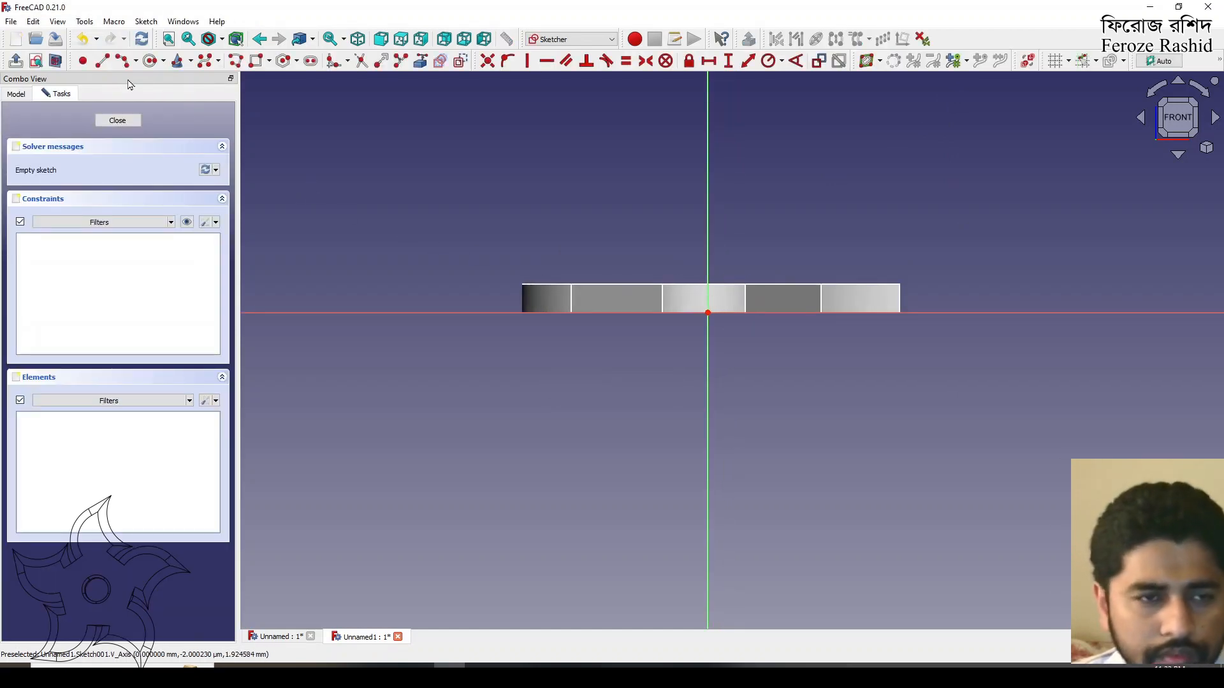
{"action": "left_click", "coordinate": [242, 65]}
{"action": "left_click", "coordinate": [708, 313]}
{"action": "left_click", "coordinate": [708, 256]}
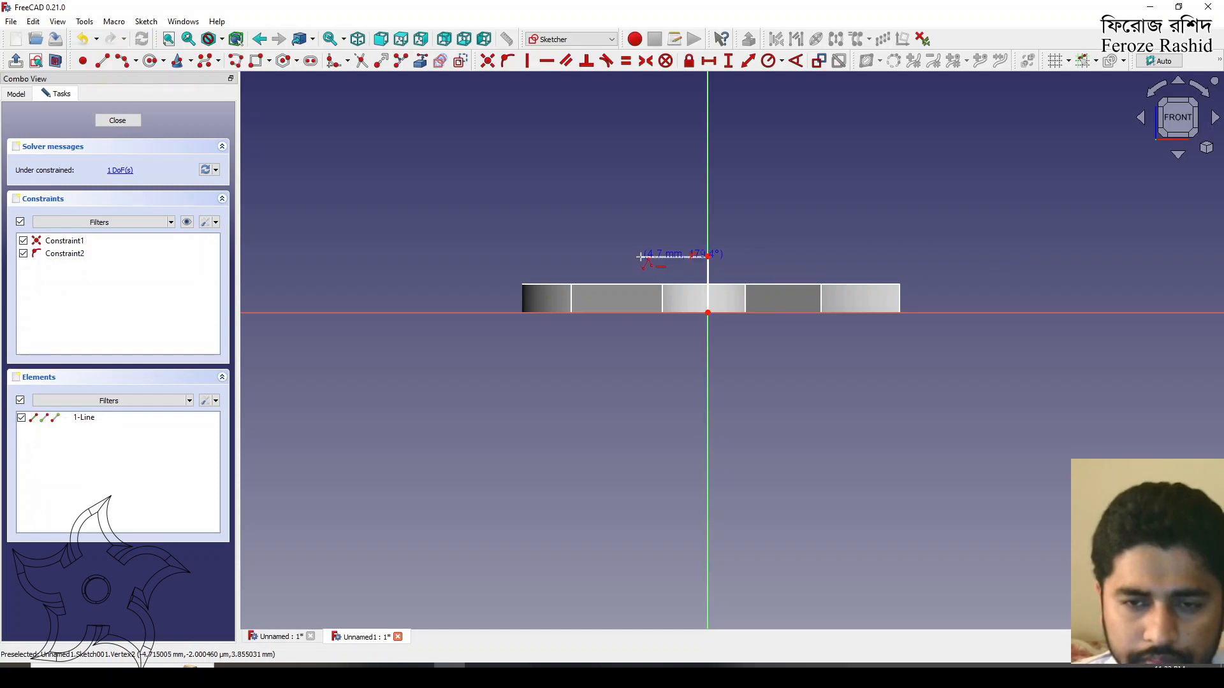
{"action": "left_click", "coordinate": [642, 257]}
{"action": "left_click", "coordinate": [708, 313]}
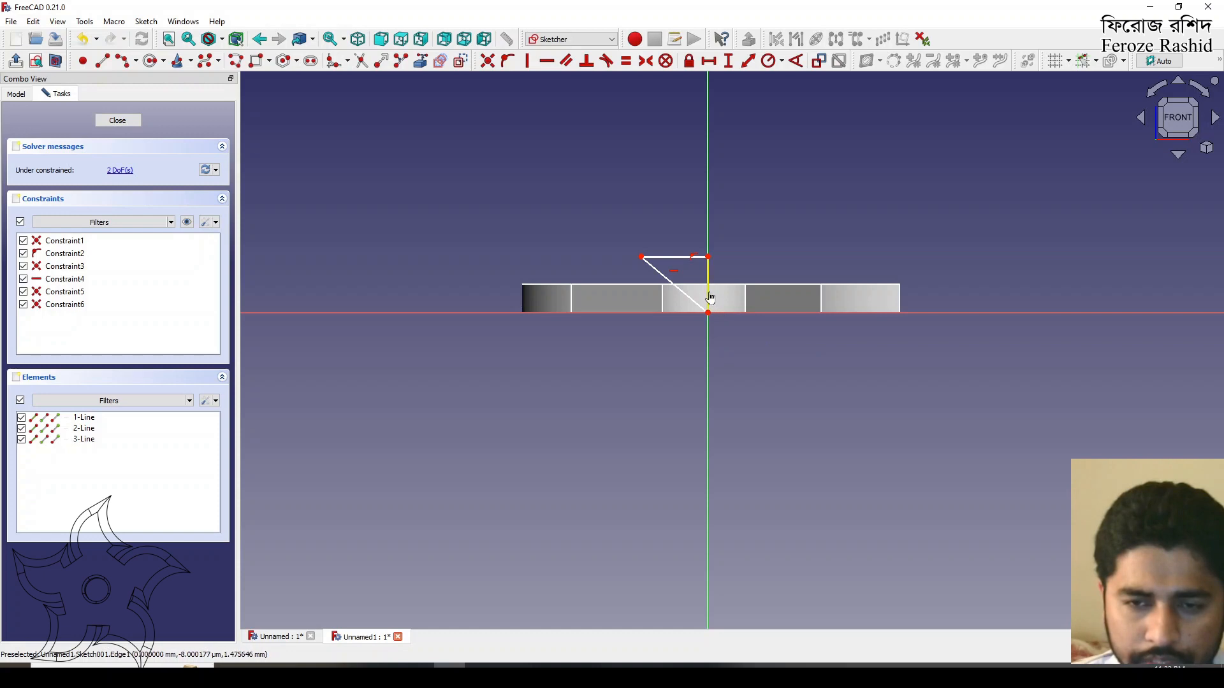
Step: Set the angle between the triangle's vertical and slanted sides to 60°
{"action": "left_click", "coordinate": [694, 301]}
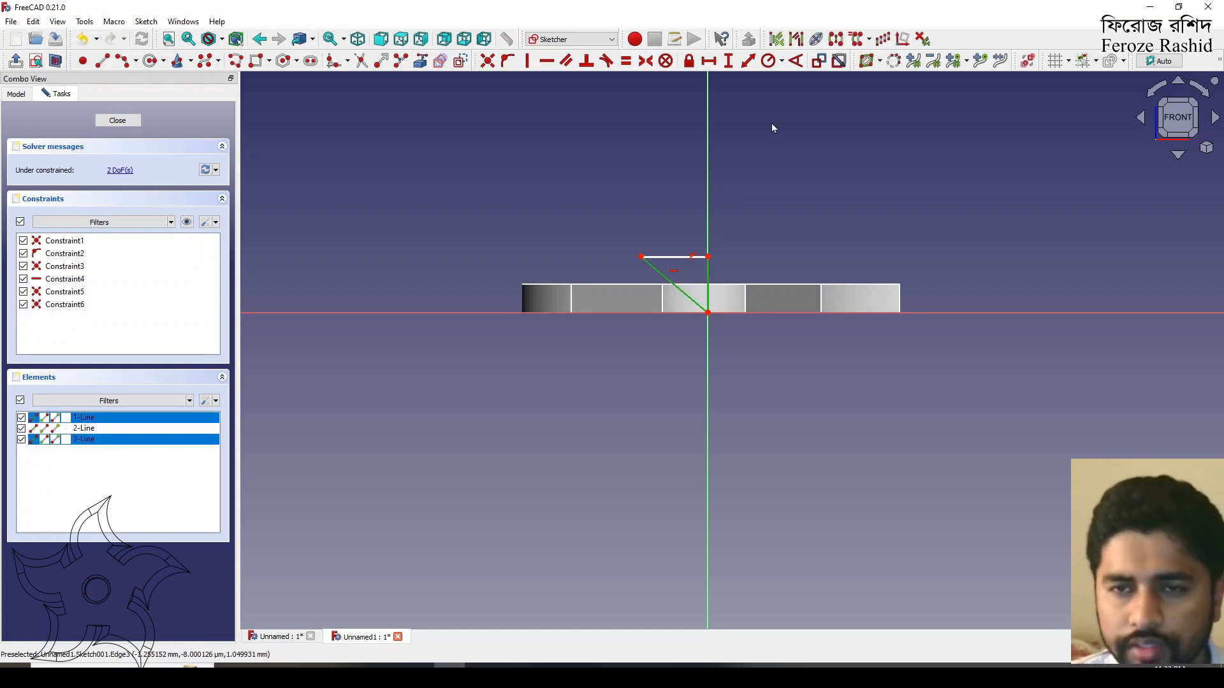
{"action": "left_click", "coordinate": [795, 60]}
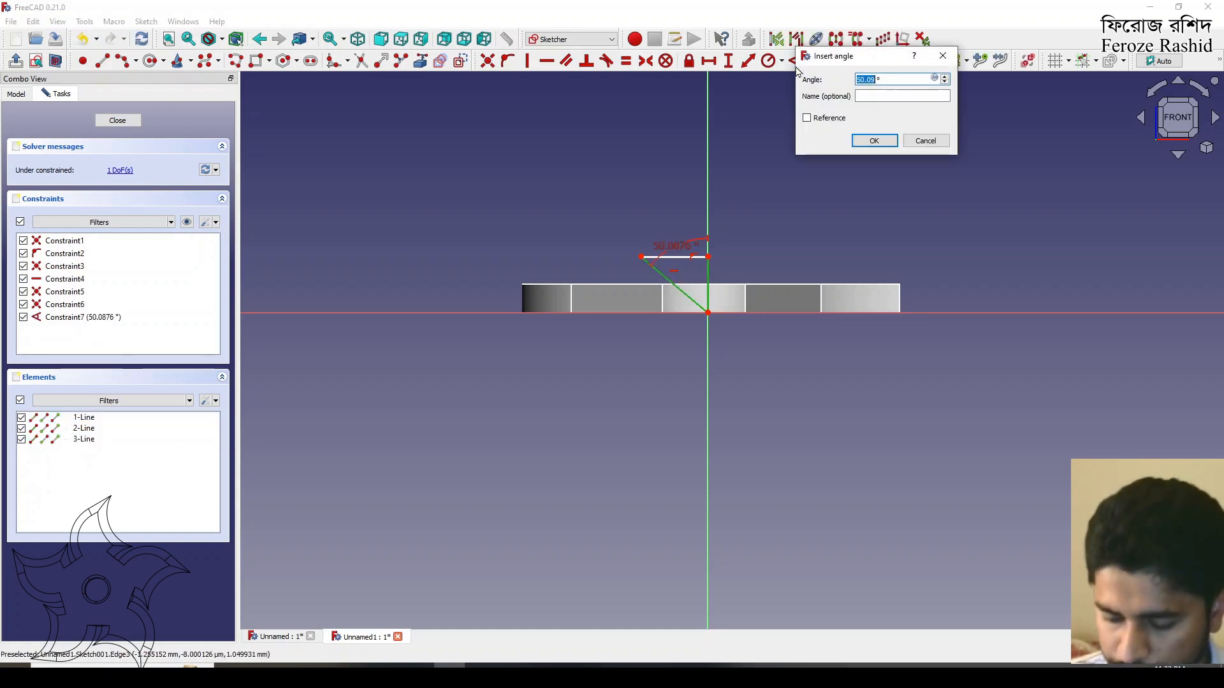
{"action": "type", "text": "60"}
{"action": "key", "text": "Return"}
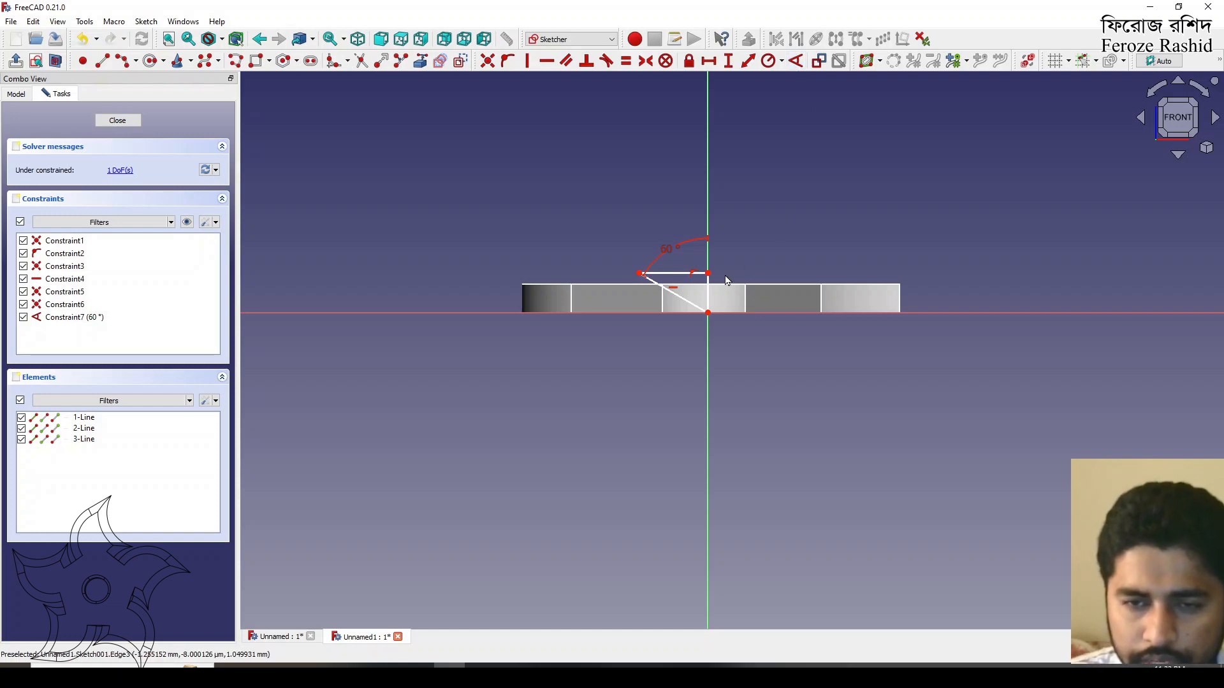
Step: Set the triangle's vertical side to 2.5 mm and finish the sketch
{"action": "left_click", "coordinate": [708, 293]}
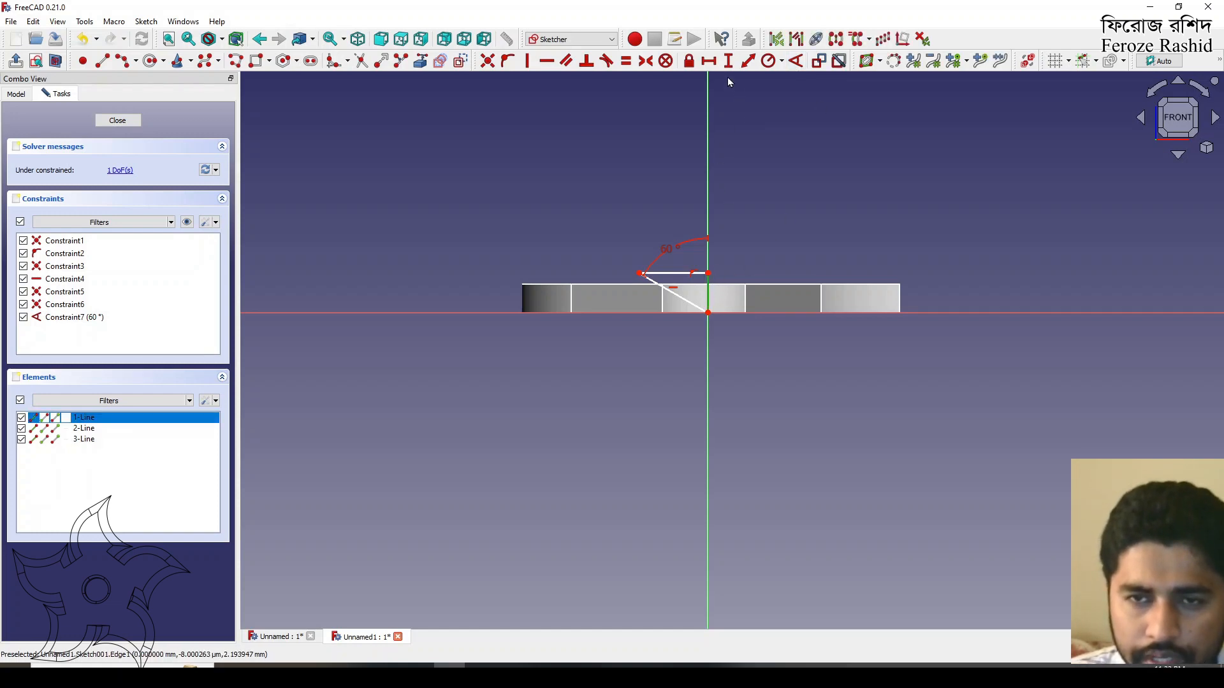
{"action": "left_click", "coordinate": [728, 61]}
{"action": "type", "text": "2.5"}
{"action": "key", "text": "Return"}
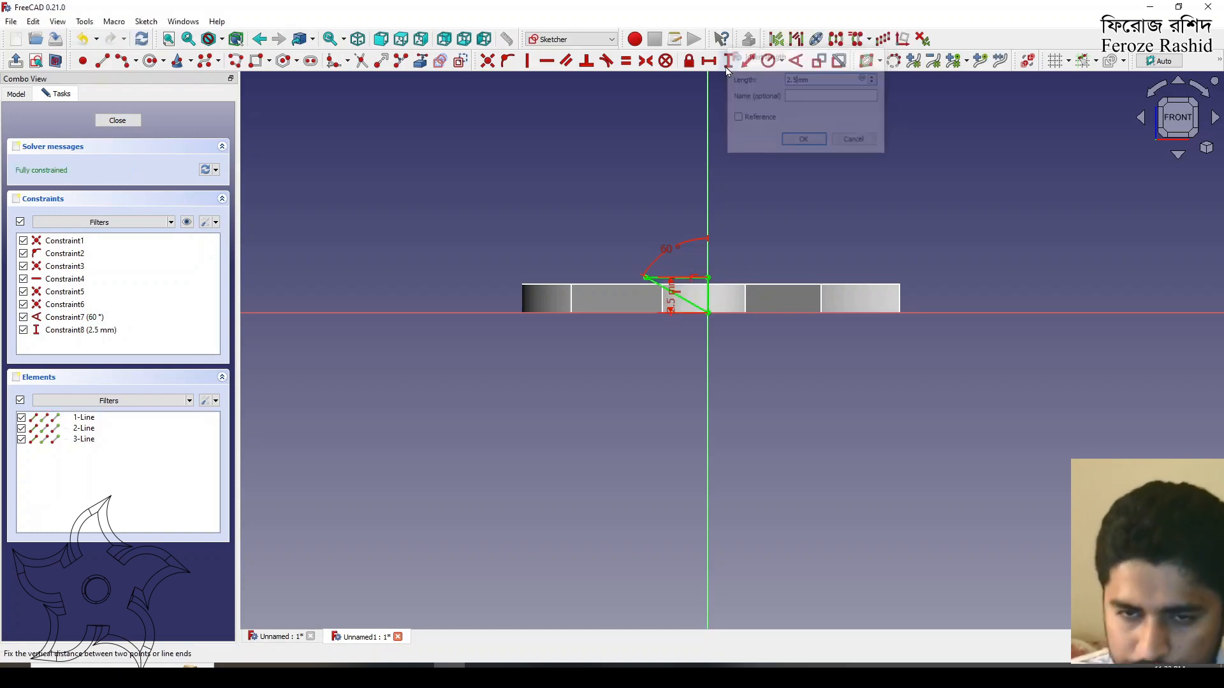
{"action": "left_click", "coordinate": [118, 122]}
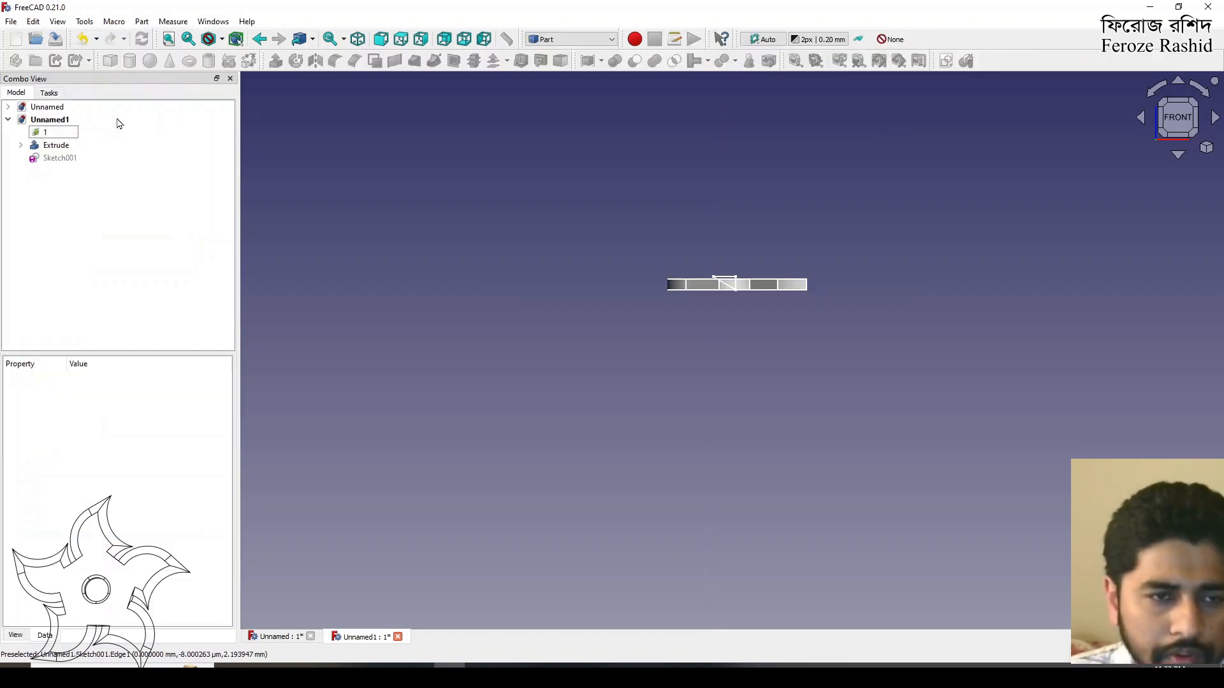
Step: Hide the extruded blade so that only its base sketch outline and the triangle sketch are displayed
{"action": "scroll", "coordinate": [414, 316], "scroll_direction": "down", "scroll_amount": 1}
{"action": "middle_click_drag", "start_coordinate": [695, 287], "coordinate": [657, 366]}
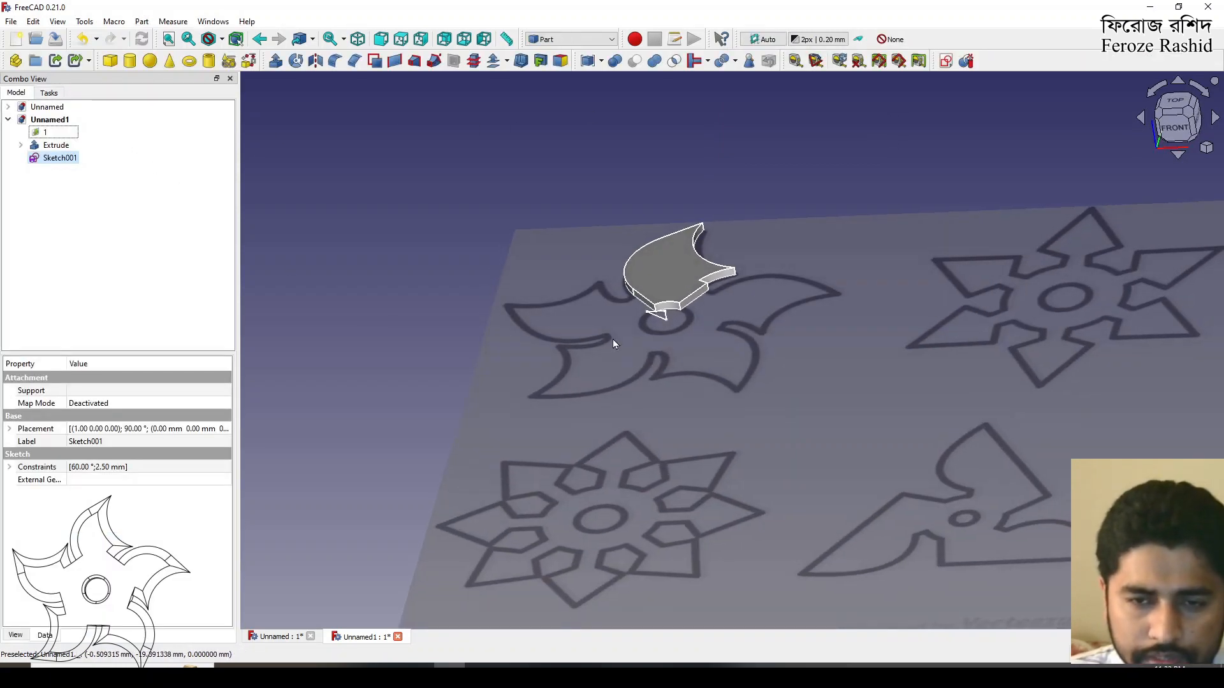
{"action": "left_click", "coordinate": [56, 145]}
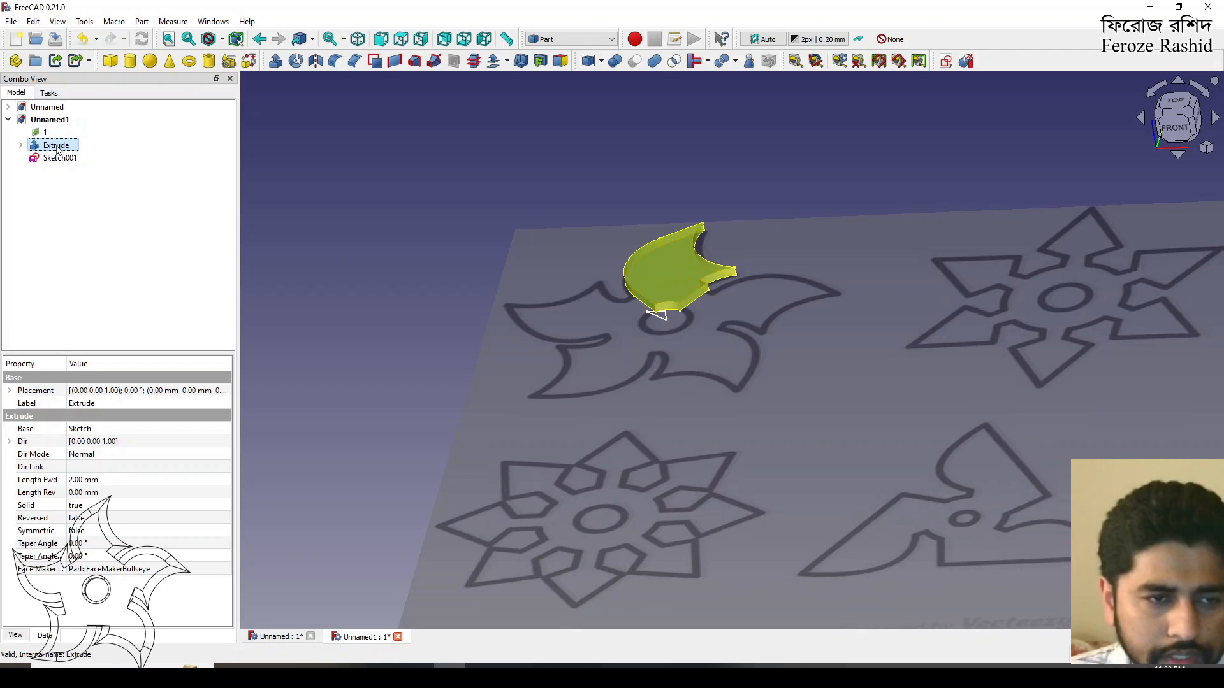
{"action": "left_click", "coordinate": [21, 145]}
{"action": "key", "text": "space"}
{"action": "left_click", "coordinate": [64, 158]}
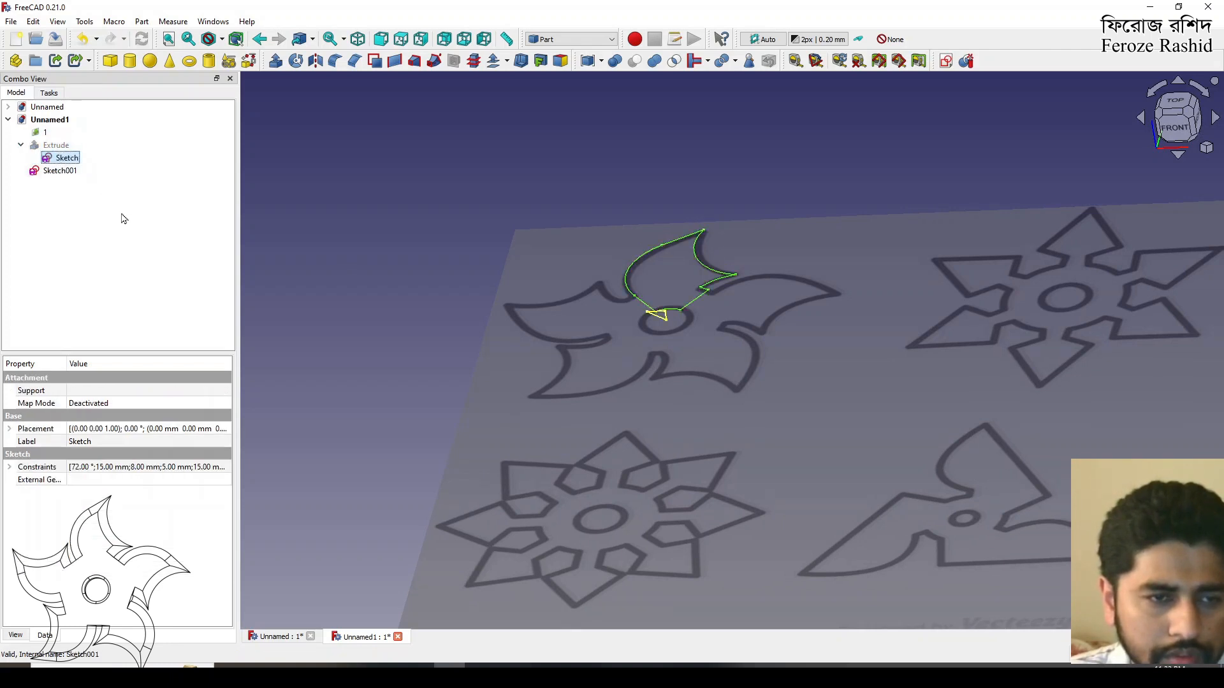
{"action": "left_click", "coordinate": [357, 266]}
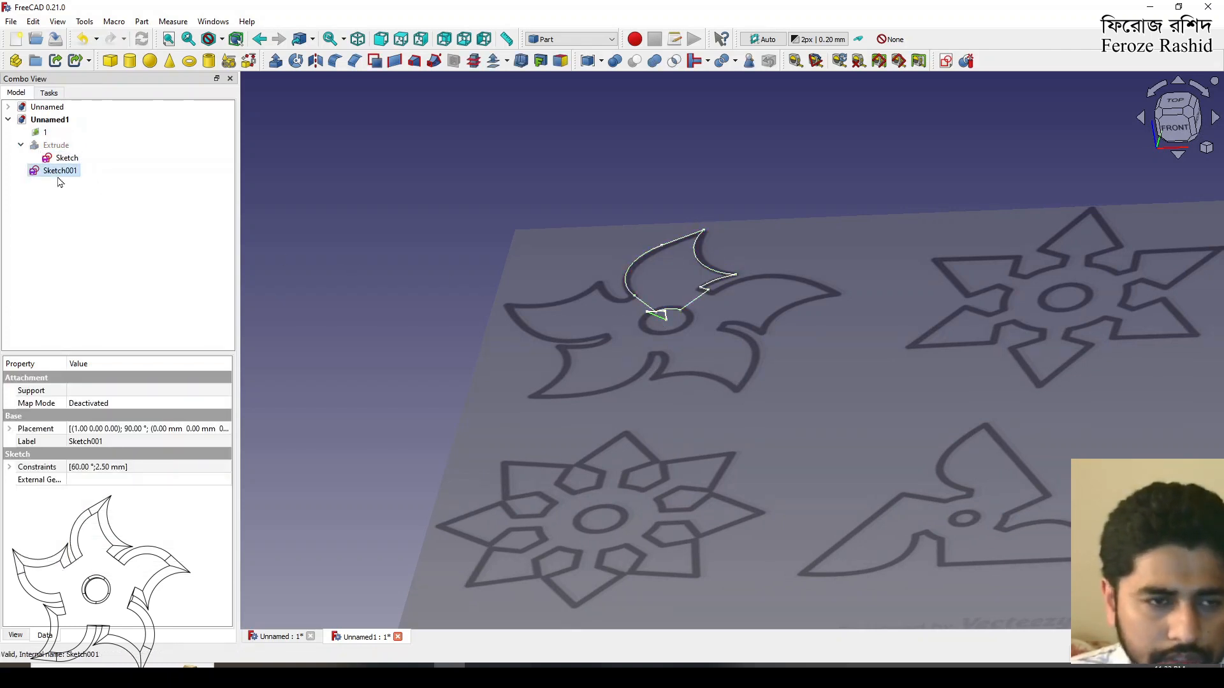
Step: Open the attachment settings of the triangle sketch (Sketch001) and pick the blade outline's short curved edge, Edge3, as the first reference
{"action": "left_click", "coordinate": [217, 403]}
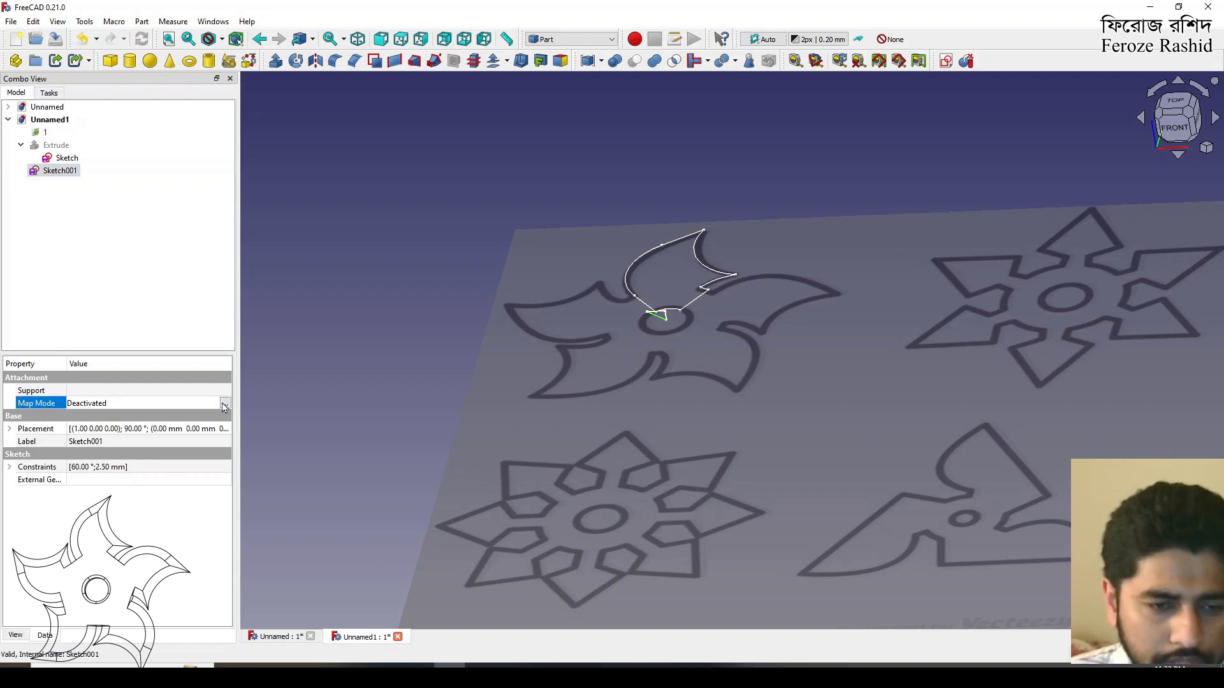
{"action": "left_click", "coordinate": [226, 402]}
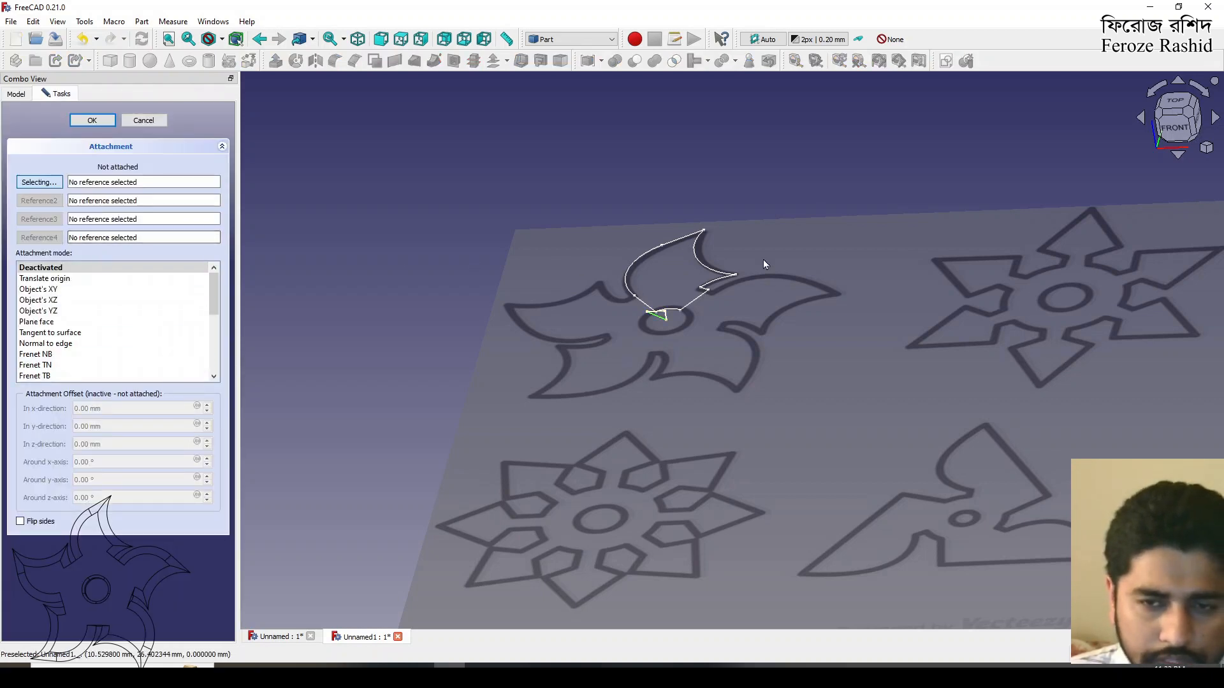
{"action": "scroll", "coordinate": [744, 258], "scroll_direction": "up", "scroll_amount": 4}
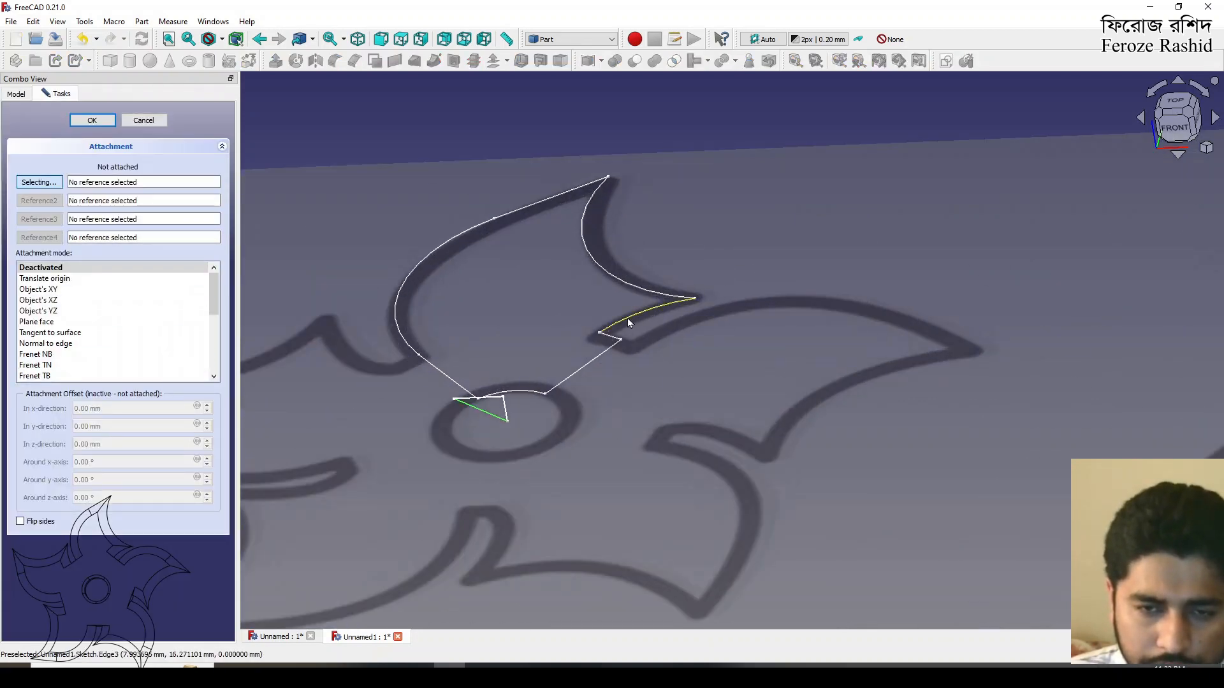
{"action": "left_click", "coordinate": [628, 322]}
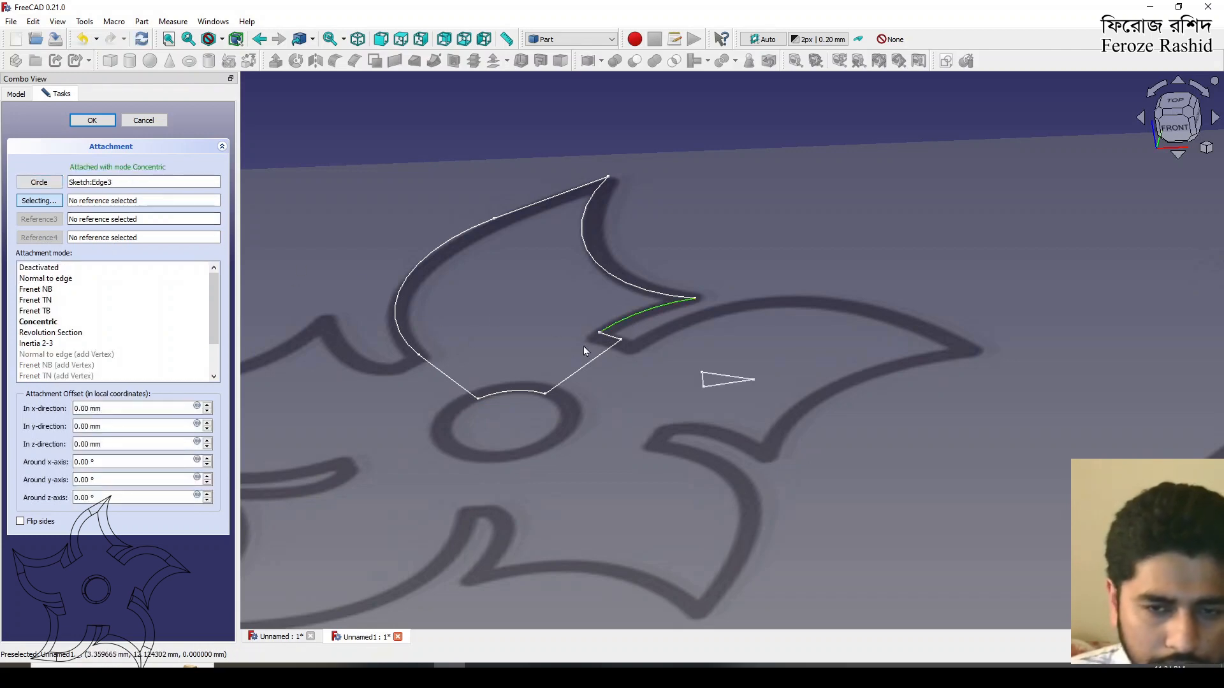
Step: Hide the reference image and set Vertex4, the inner end of the short curved edge, as the second attachment reference
{"action": "scroll", "coordinate": [596, 343], "scroll_direction": "up", "scroll_amount": 3}
{"action": "scroll", "coordinate": [596, 343], "scroll_direction": "up", "scroll_amount": 5}
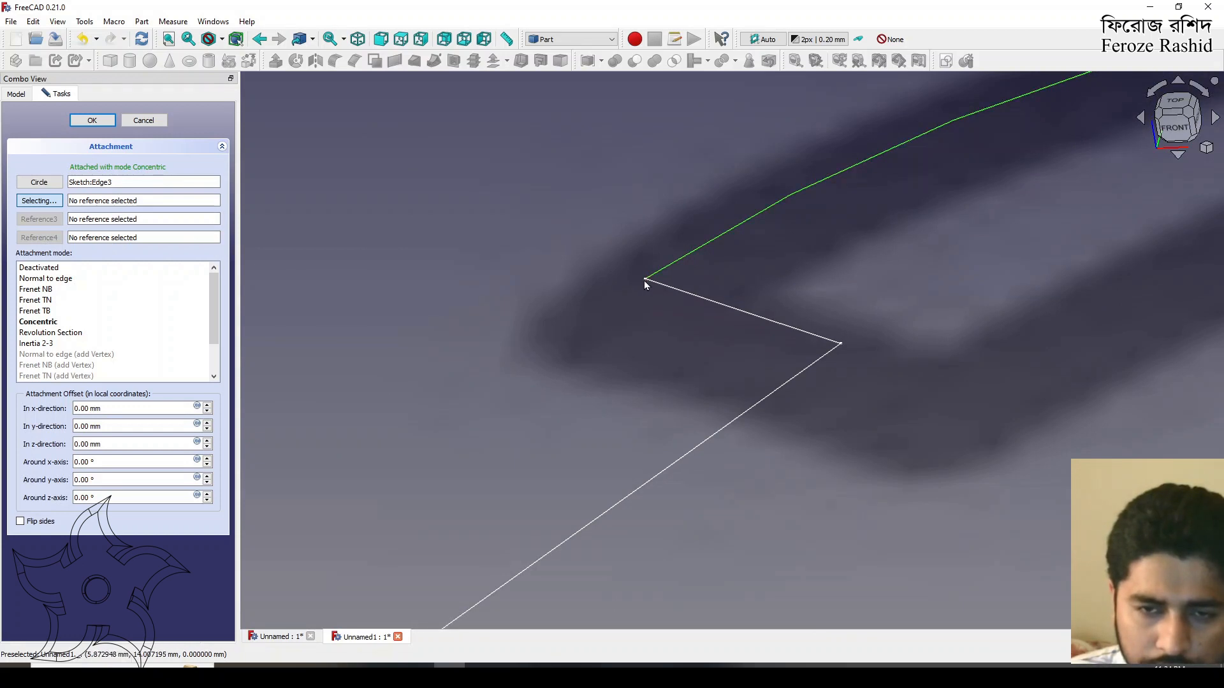
{"action": "scroll", "coordinate": [647, 285], "scroll_direction": "up", "scroll_amount": 4}
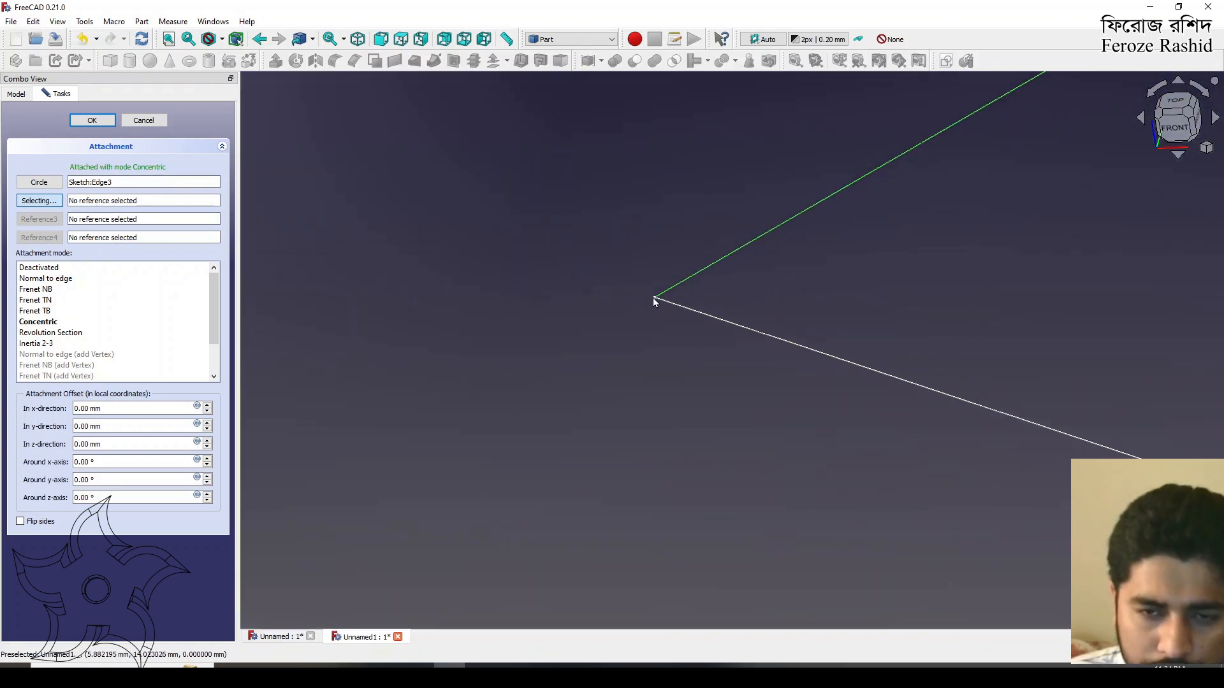
{"action": "left_click", "coordinate": [14, 96]}
{"action": "left_click", "coordinate": [55, 134]}
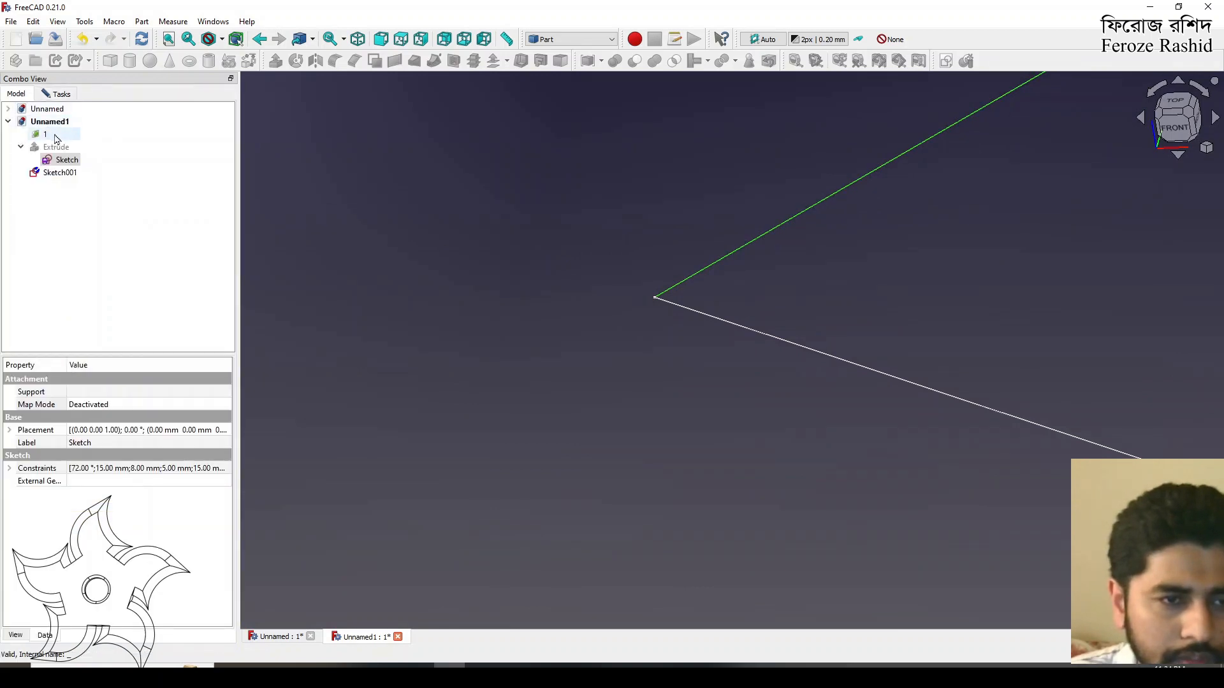
{"action": "left_click", "coordinate": [54, 134]}
{"action": "left_click", "coordinate": [69, 95]}
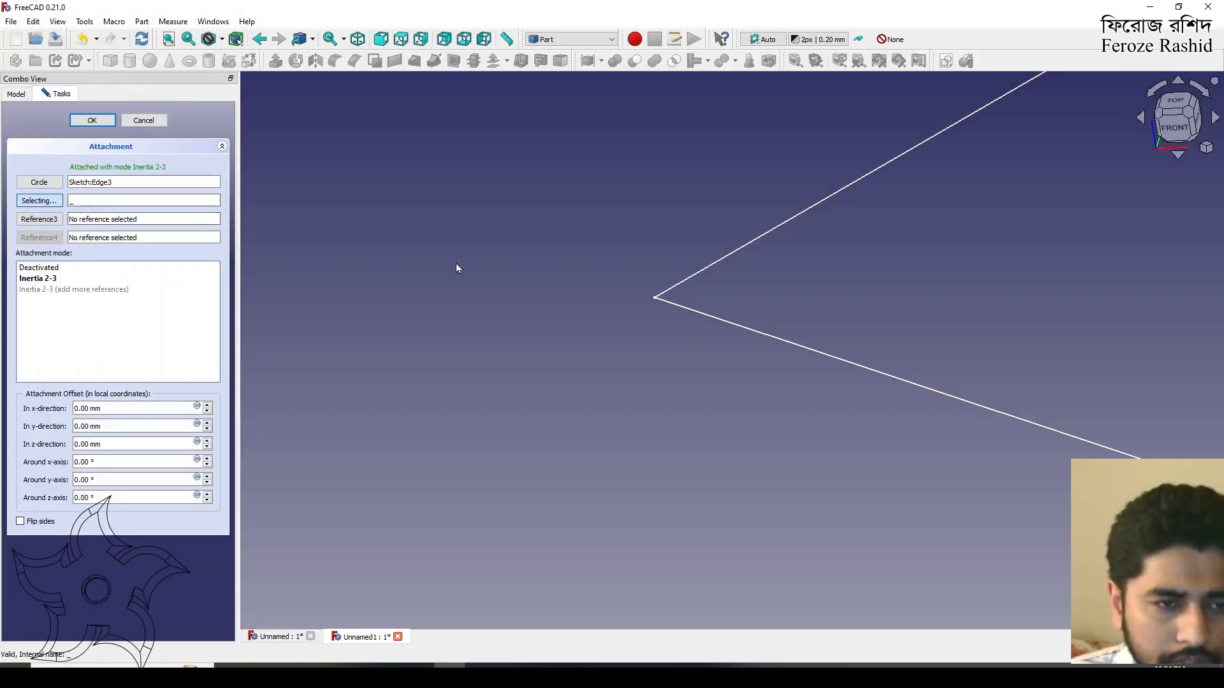
{"action": "left_click", "coordinate": [656, 300]}
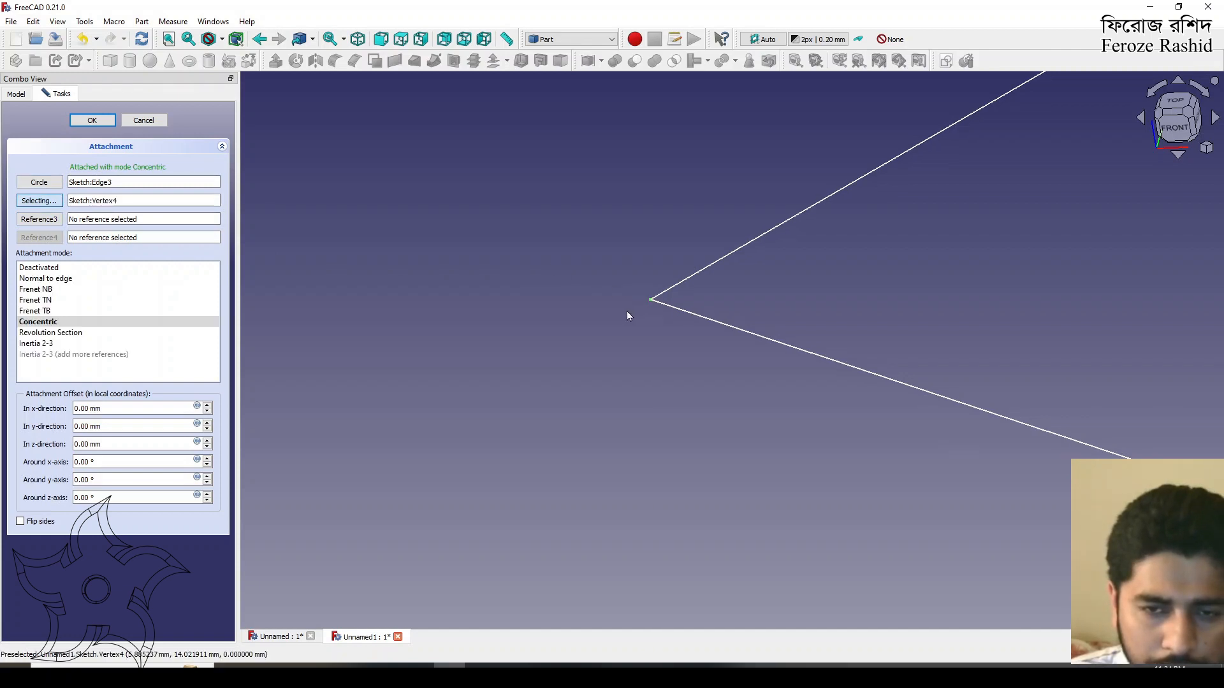
Step: Set the triangle sketch's attachment mode to Normal to edge
{"action": "scroll", "coordinate": [622, 309], "scroll_direction": "down", "scroll_amount": 5}
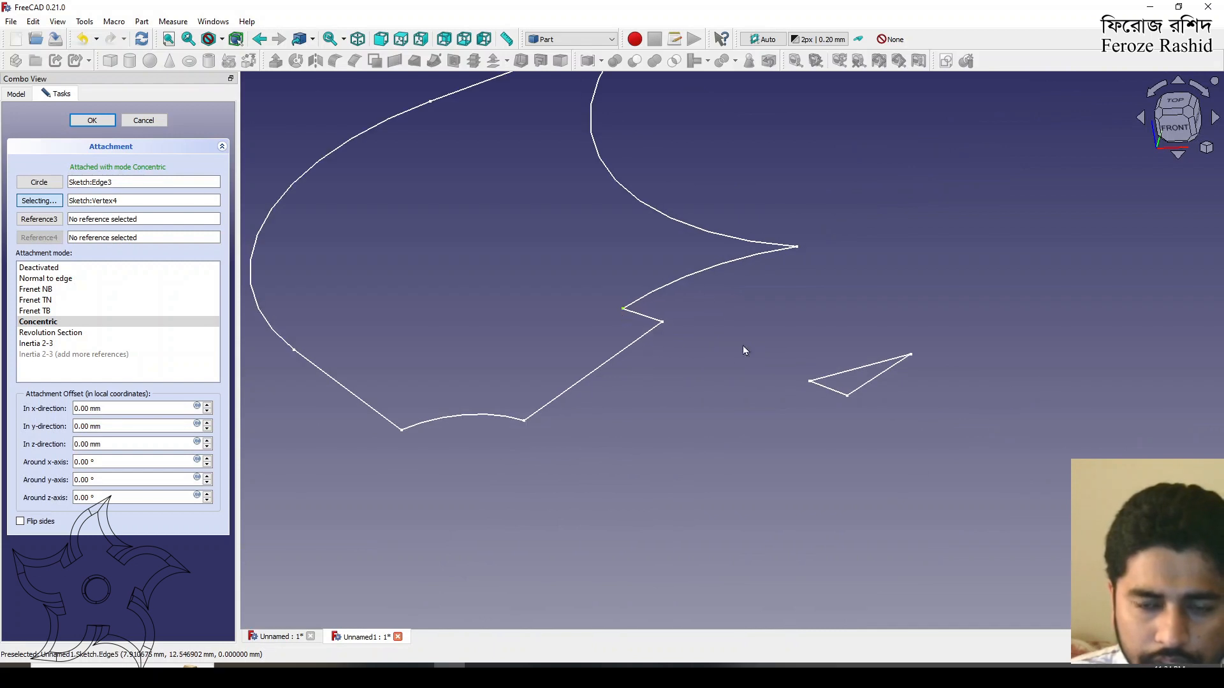
{"action": "mouse_move", "coordinate": [718, 380]}
{"action": "middle_mouse_down"}
{"action": "mouse_move", "coordinate": [724, 347]}
{"action": "mouse_move", "coordinate": [650, 371]}
{"action": "mouse_move", "coordinate": [650, 309]}
{"action": "middle_mouse_up"}
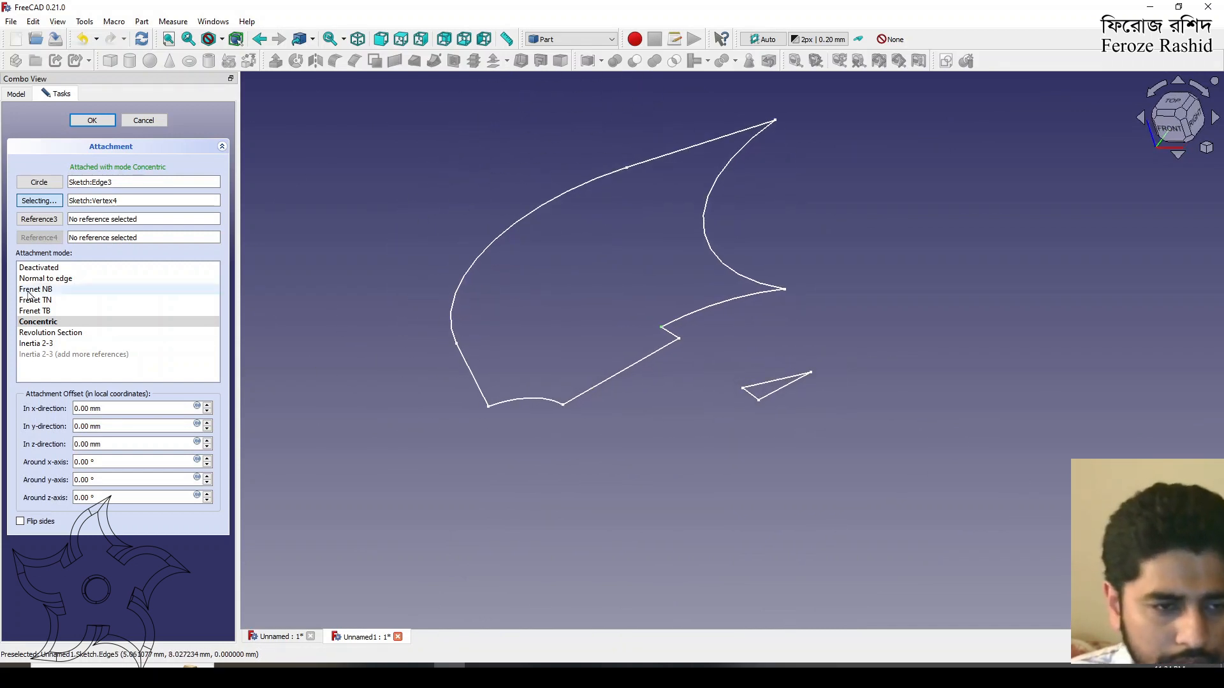
{"action": "left_click", "coordinate": [48, 283]}
{"action": "scroll", "coordinate": [615, 314], "scroll_direction": "up", "scroll_amount": 5}
{"action": "mouse_move", "coordinate": [705, 306]}
{"action": "middle_mouse_down"}
{"action": "mouse_move", "coordinate": [795, 336]}
{"action": "mouse_move", "coordinate": [843, 285]}
{"action": "mouse_move", "coordinate": [880, 287]}
{"action": "mouse_move", "coordinate": [689, 308]}
{"action": "mouse_move", "coordinate": [691, 342]}
{"action": "mouse_move", "coordinate": [752, 325]}
{"action": "mouse_move", "coordinate": [778, 290]}
{"action": "mouse_move", "coordinate": [801, 325]}
{"action": "mouse_move", "coordinate": [846, 320]}
{"action": "mouse_move", "coordinate": [863, 363]}
{"action": "mouse_move", "coordinate": [897, 344]}
{"action": "mouse_move", "coordinate": [705, 336]}
{"action": "mouse_move", "coordinate": [807, 326]}
{"action": "middle_mouse_up"}
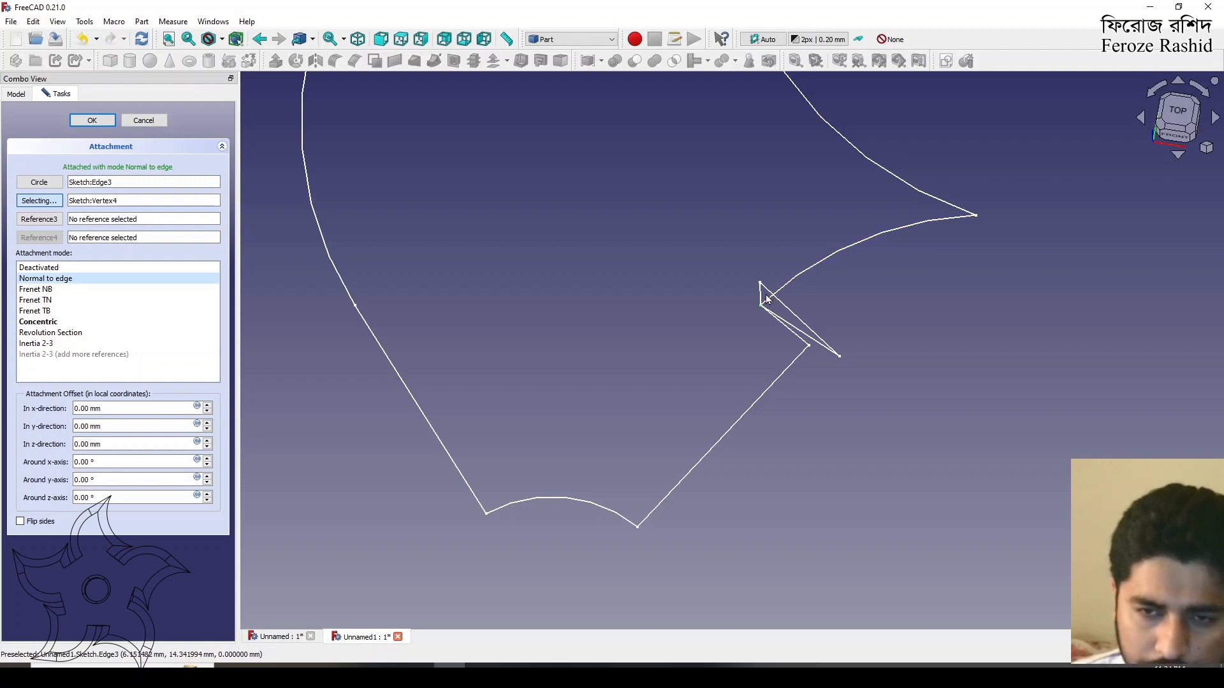
Step: Try an attachment offset of 90° around the z-axis for the triangle, and reset it to 0°
{"action": "left_click", "coordinate": [76, 498]}
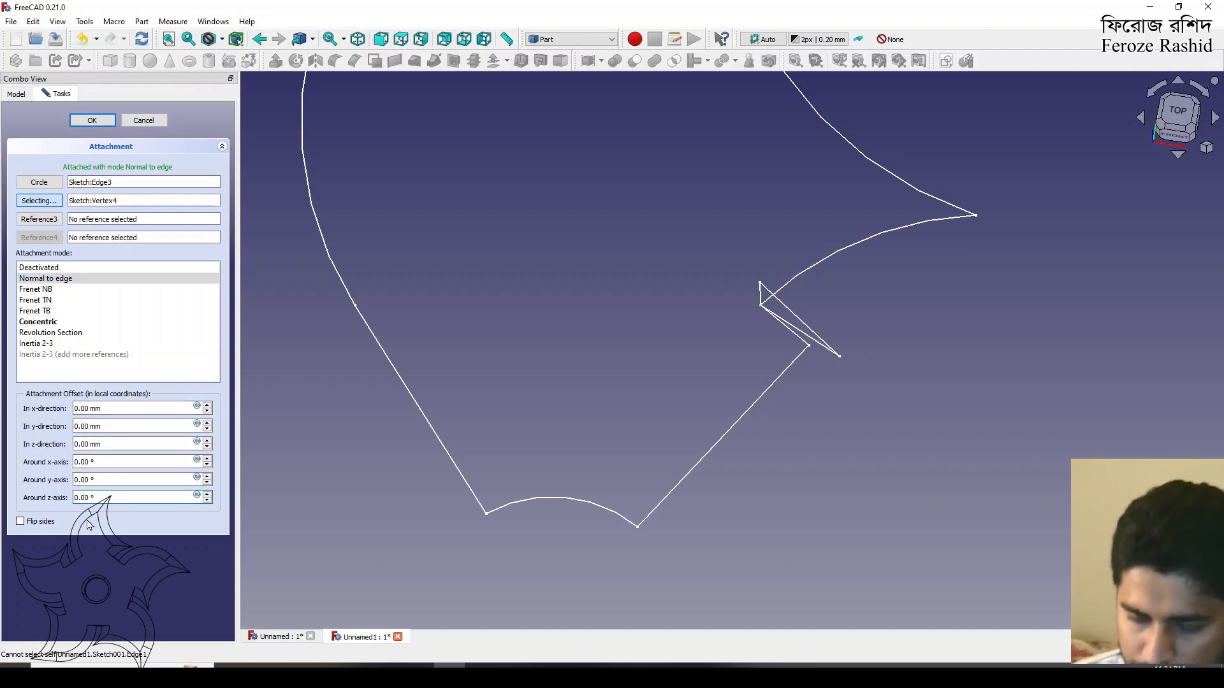
{"action": "type", "text": "9"}
{"action": "left_click", "coordinate": [76, 478]}
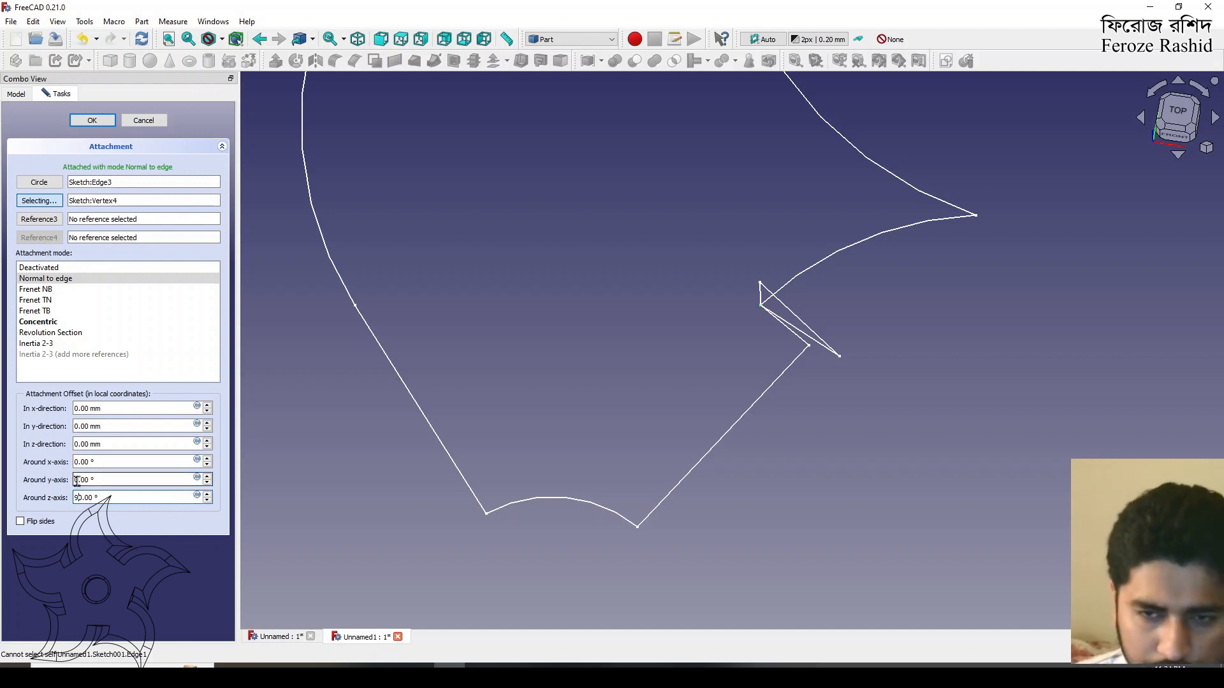
{"action": "mouse_move", "coordinate": [783, 534]}
{"action": "middle_mouse_down"}
{"action": "mouse_move", "coordinate": [820, 407]}
{"action": "mouse_move", "coordinate": [812, 469]}
{"action": "mouse_move", "coordinate": [842, 516]}
{"action": "mouse_move", "coordinate": [805, 519]}
{"action": "middle_mouse_up"}
{"action": "left_click", "coordinate": [79, 498]}
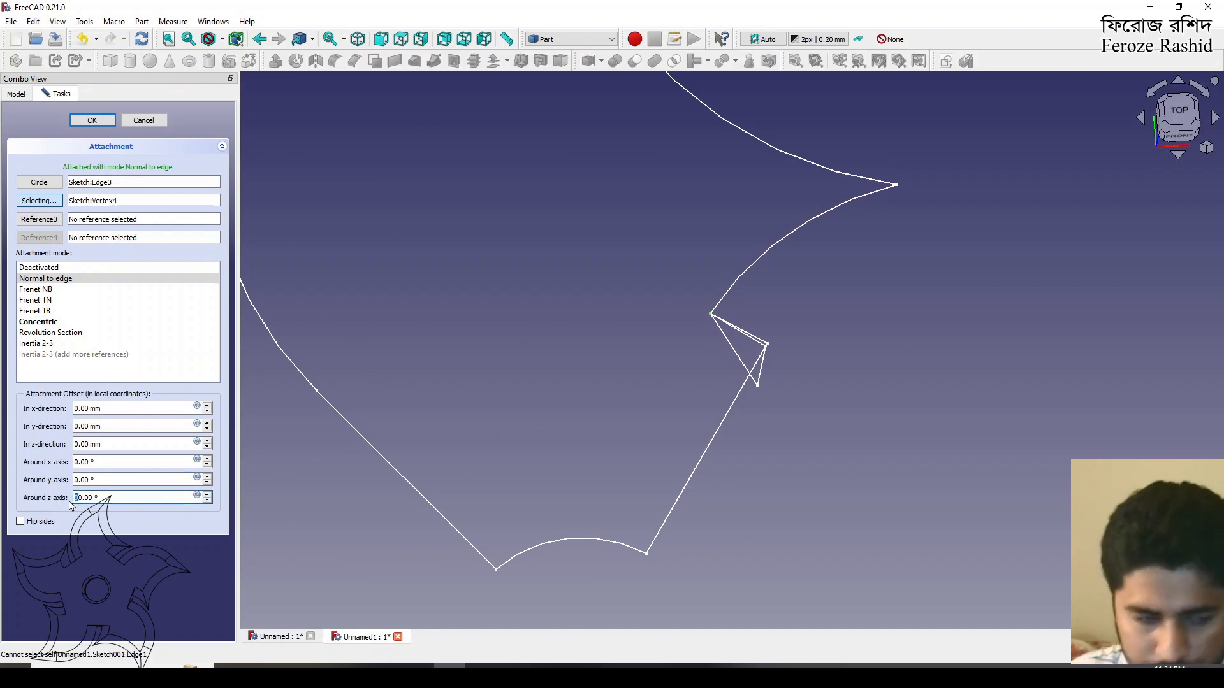
Step: Set the triangle's attachment rotation around the y-axis to 180° and apply the attachment
{"action": "left_click", "coordinate": [75, 480]}
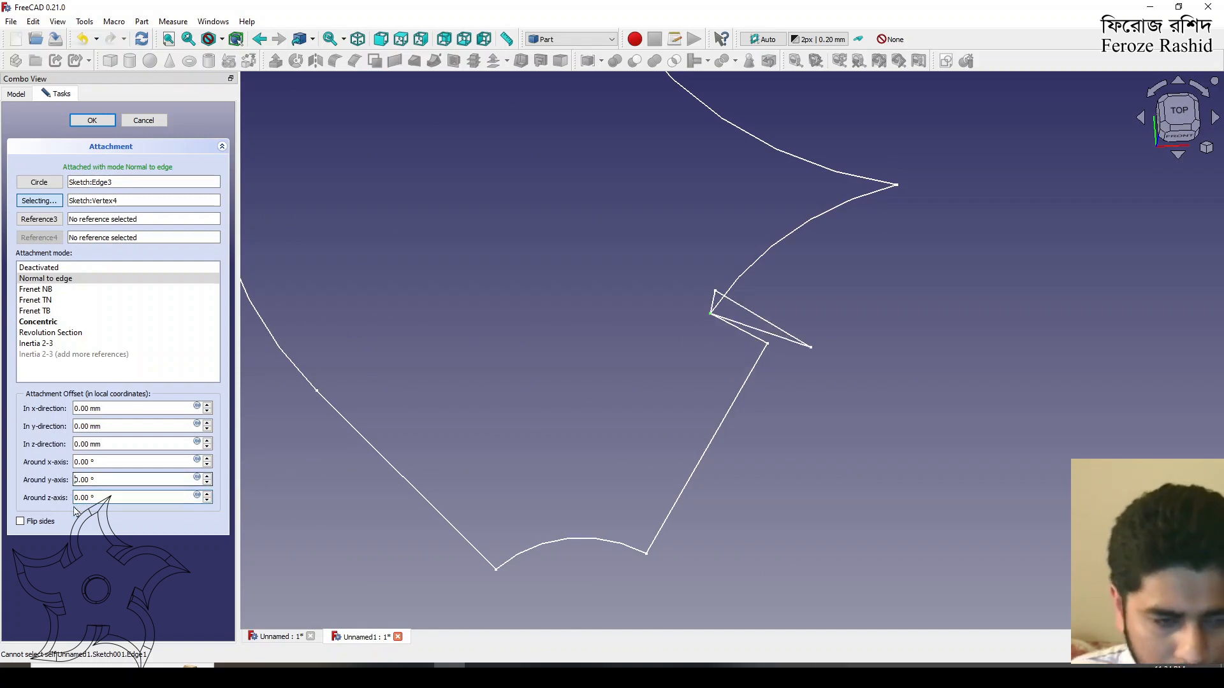
{"action": "left_click", "coordinate": [89, 497]}
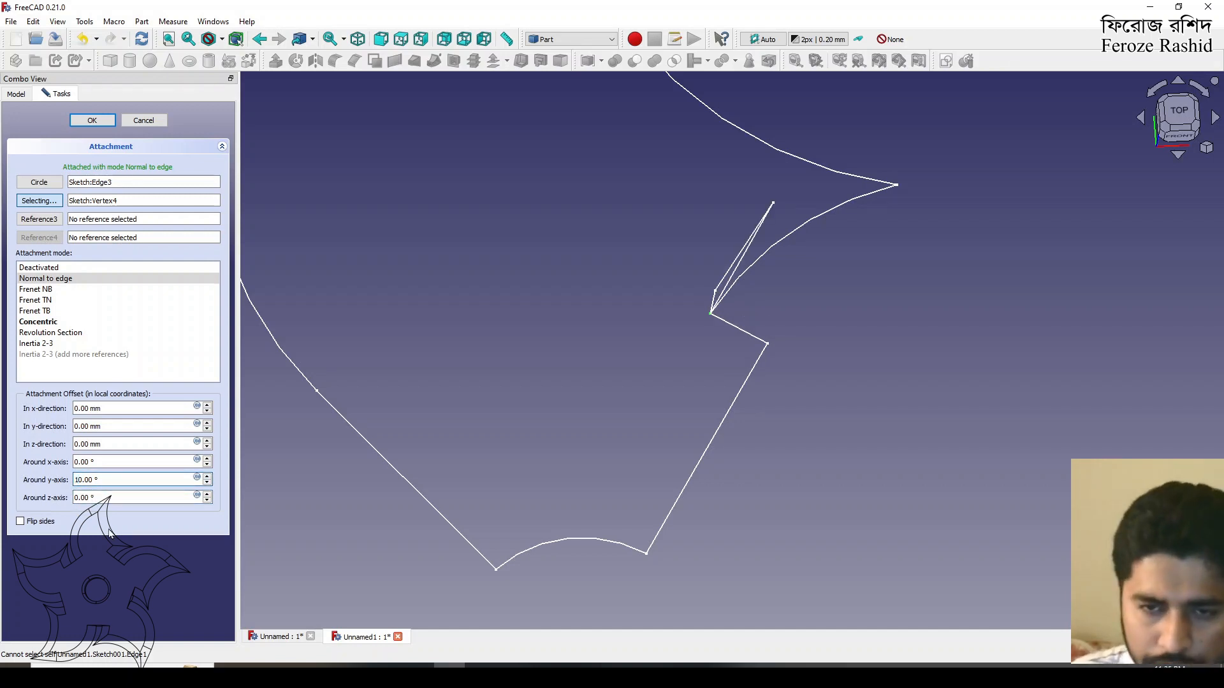
{"action": "left_click", "coordinate": [84, 462]}
{"action": "scroll", "coordinate": [591, 244], "scroll_direction": "down", "scroll_amount": 2}
{"action": "mouse_move", "coordinate": [673, 275]}
{"action": "middle_mouse_down"}
{"action": "mouse_move", "coordinate": [809, 279]}
{"action": "mouse_move", "coordinate": [821, 305]}
{"action": "mouse_move", "coordinate": [733, 235]}
{"action": "mouse_move", "coordinate": [740, 226]}
{"action": "mouse_move", "coordinate": [752, 238]}
{"action": "mouse_move", "coordinate": [747, 267]}
{"action": "mouse_move", "coordinate": [733, 268]}
{"action": "middle_mouse_up"}
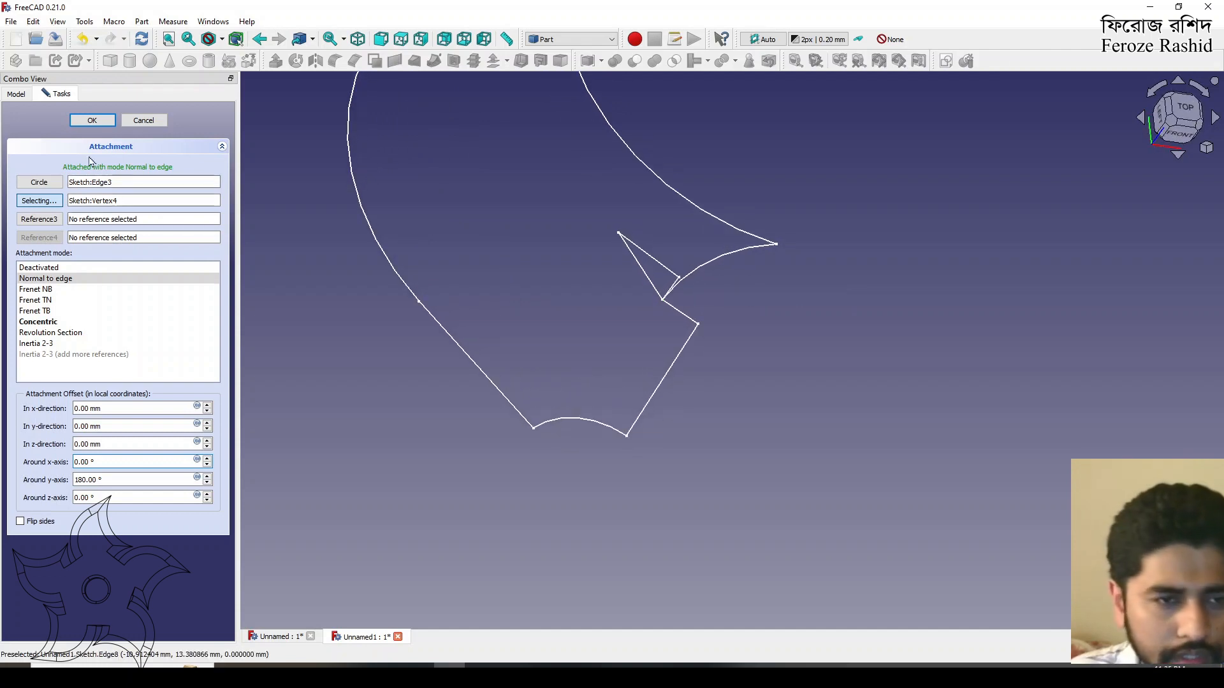
{"action": "left_click", "coordinate": [92, 120]}
Step: Start a Sweep with the triangle sketch, Sketch001, as its profile and solid creation enabled
{"action": "scroll", "coordinate": [635, 350], "scroll_direction": "down", "scroll_amount": 3}
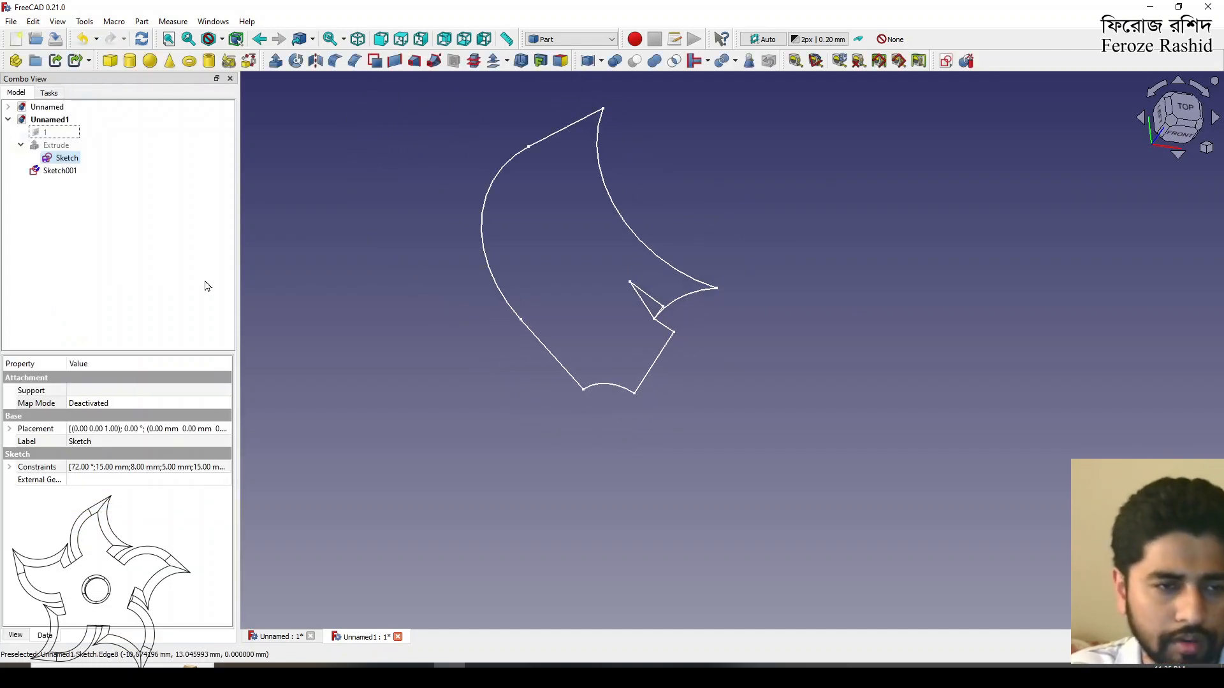
{"action": "left_click", "coordinate": [64, 173]}
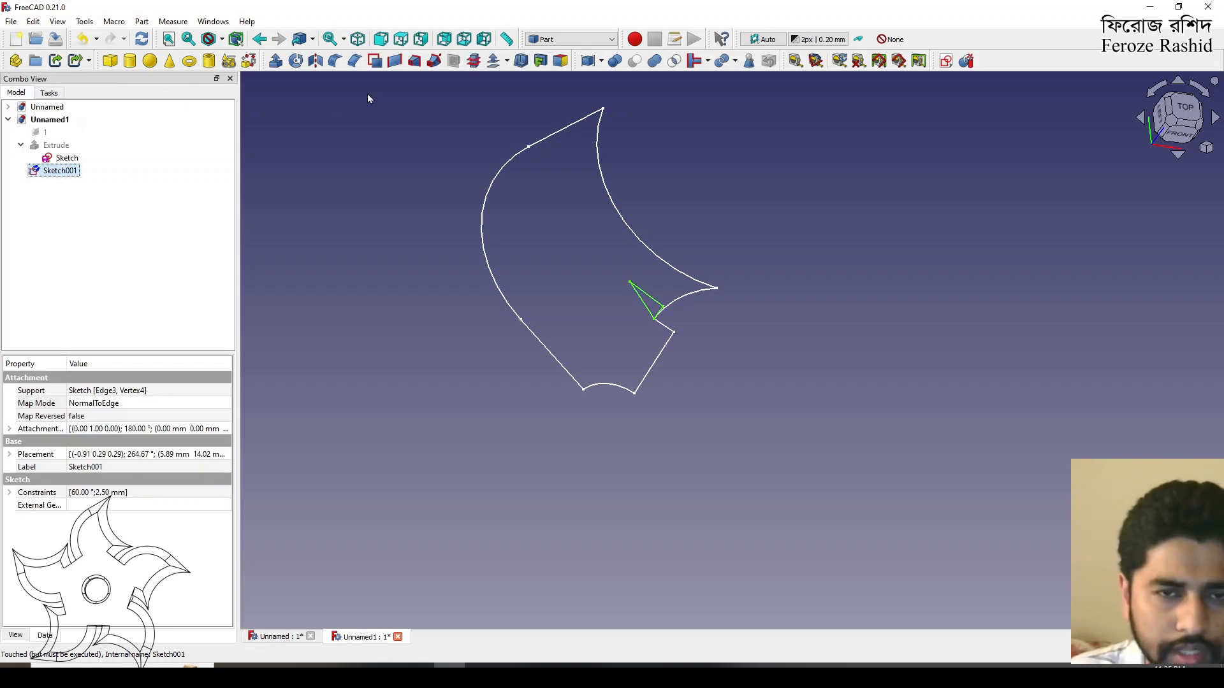
{"action": "left_click", "coordinate": [434, 61]}
{"action": "left_click", "coordinate": [72, 201]}
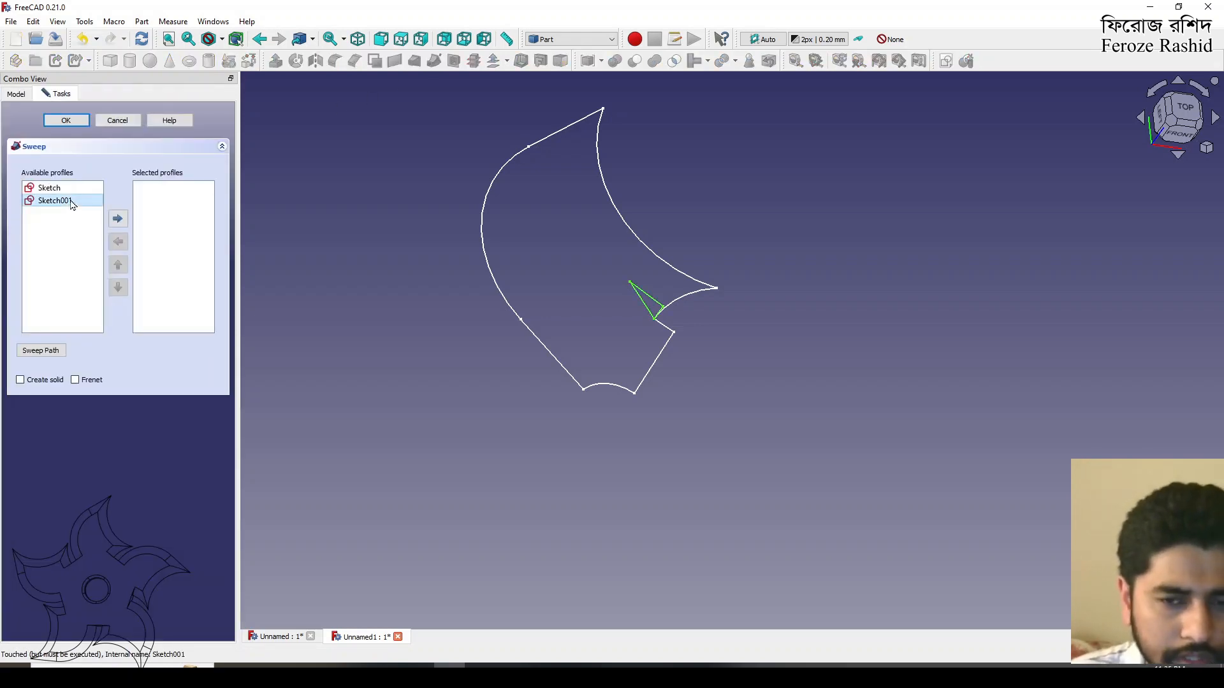
{"action": "left_click", "coordinate": [125, 221]}
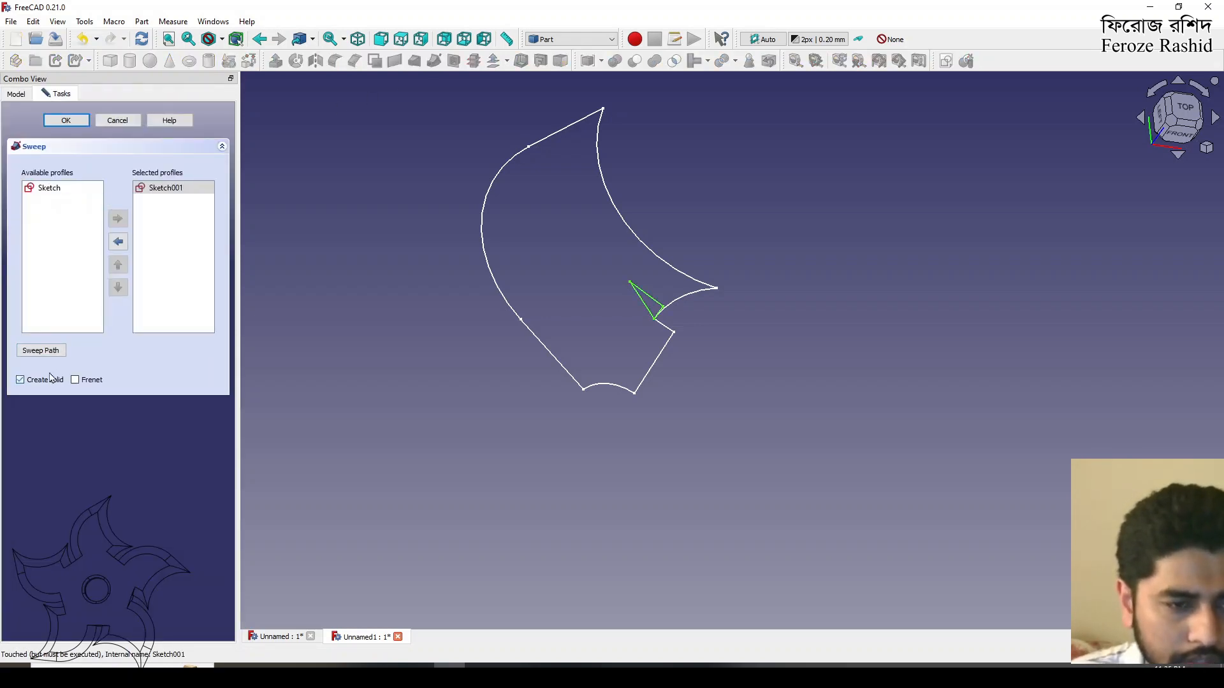
Step: Sweep the triangle along four connected blade edges: the short lower arc, the concave arc, the straight tip edge and the outer arc
{"action": "left_click", "coordinate": [41, 350]}
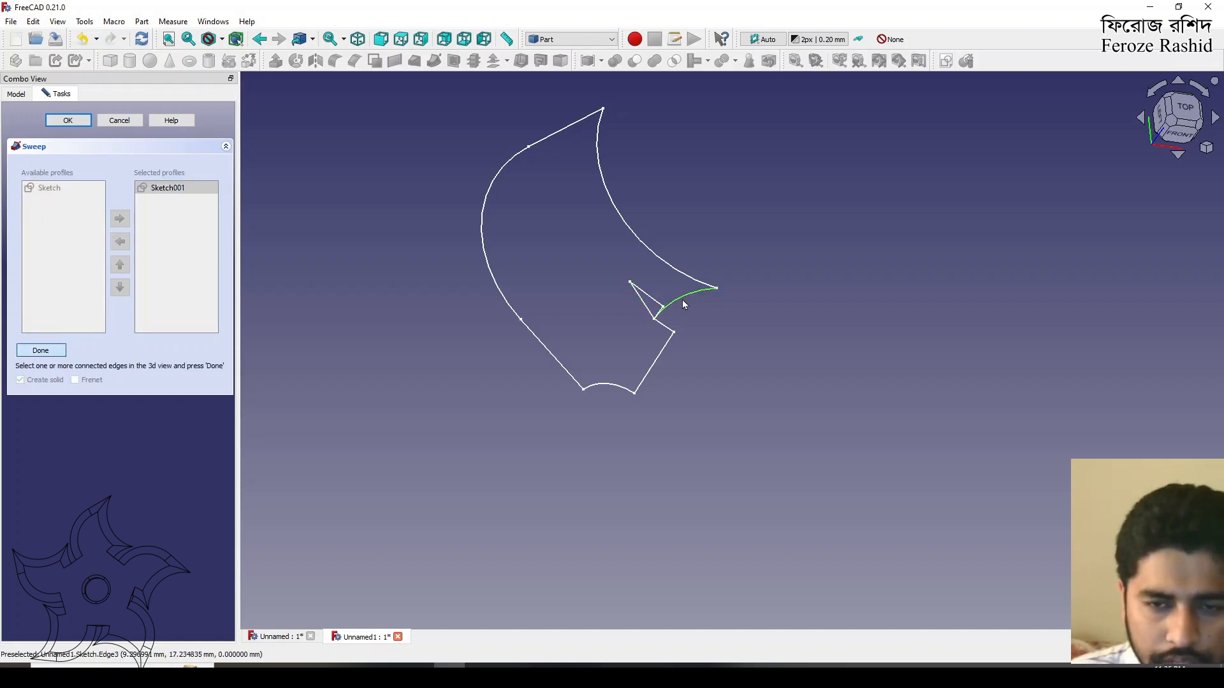
{"action": "left_click", "coordinate": [686, 277]}
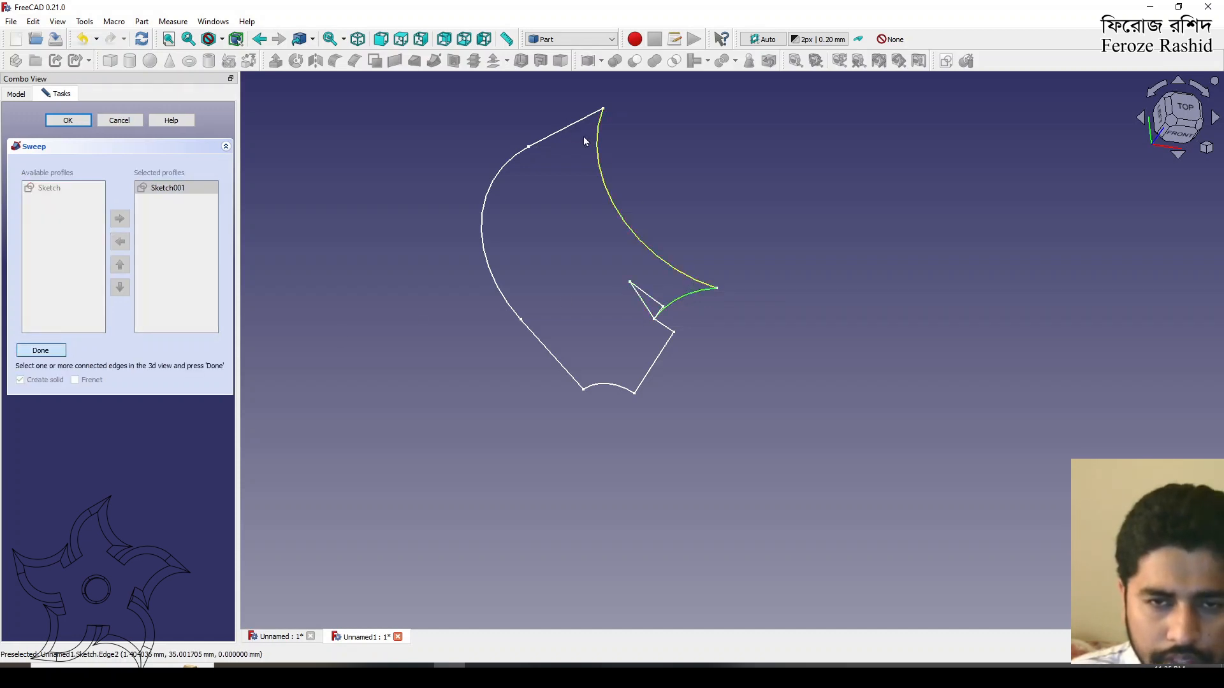
{"action": "left_click", "coordinate": [561, 136]}
{"action": "left_click", "coordinate": [510, 167]}
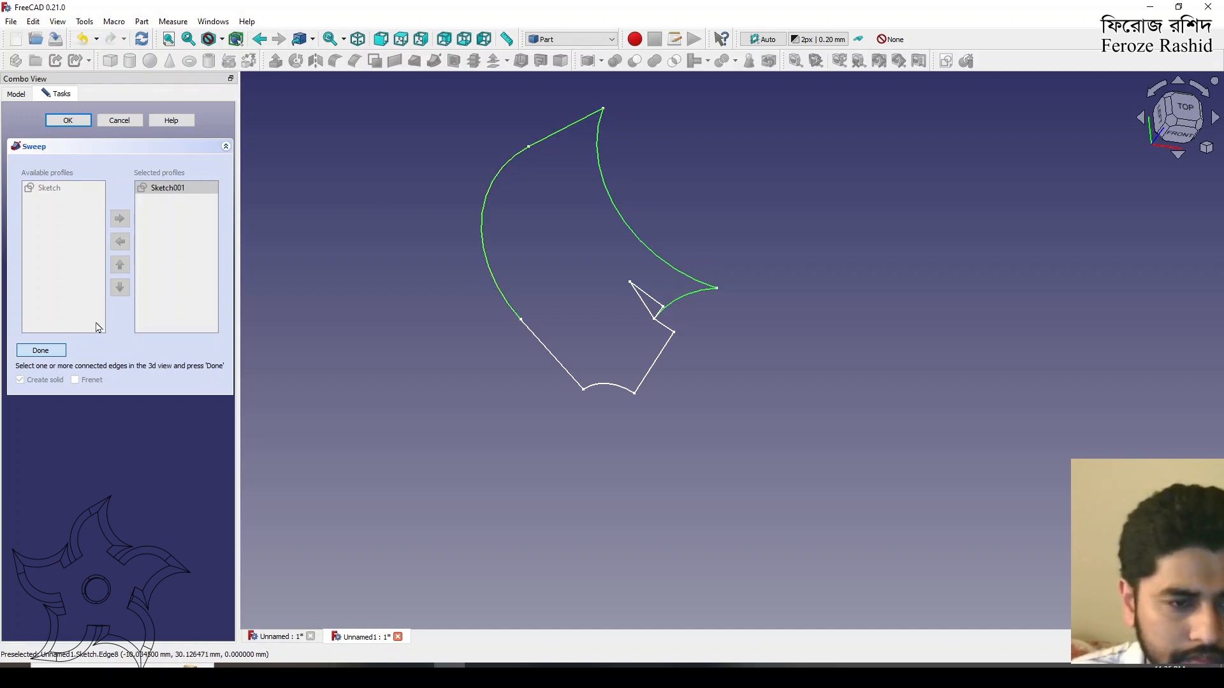
{"action": "left_click", "coordinate": [41, 350]}
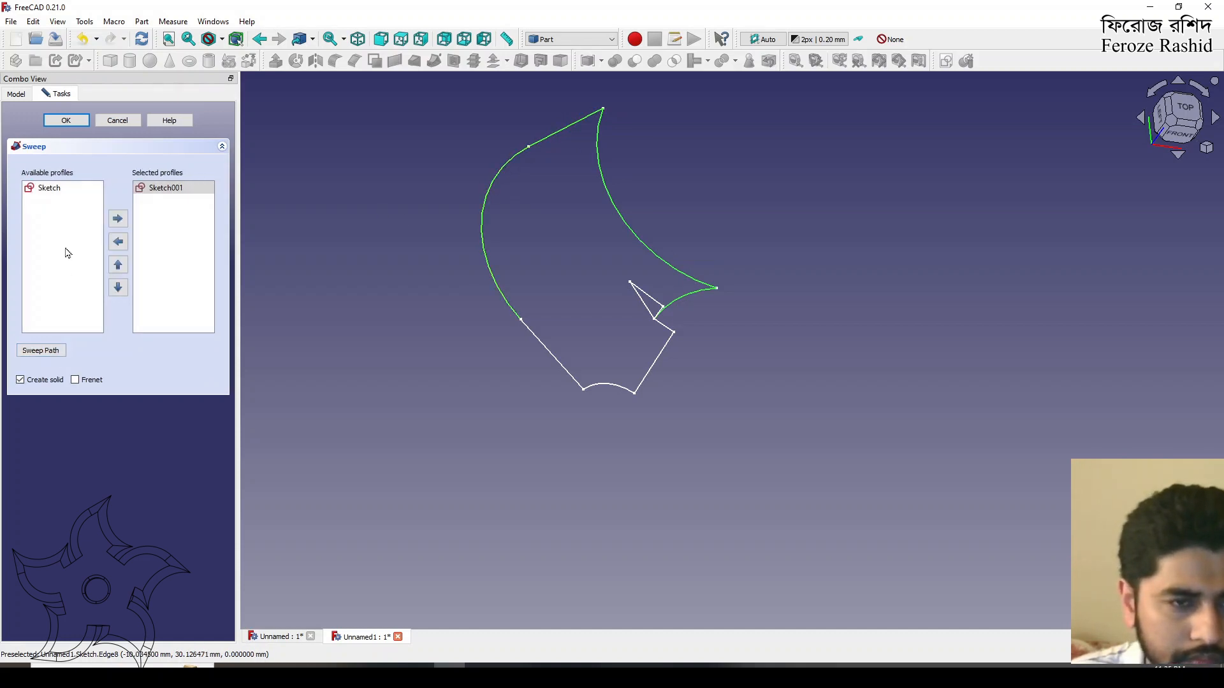
{"action": "left_click", "coordinate": [70, 122]}
Step: Examine the swept bevel solid and its available corner transition options
{"action": "middle_click_drag", "start_coordinate": [730, 250], "coordinate": [574, 246]}
{"action": "left_click", "coordinate": [55, 171]}
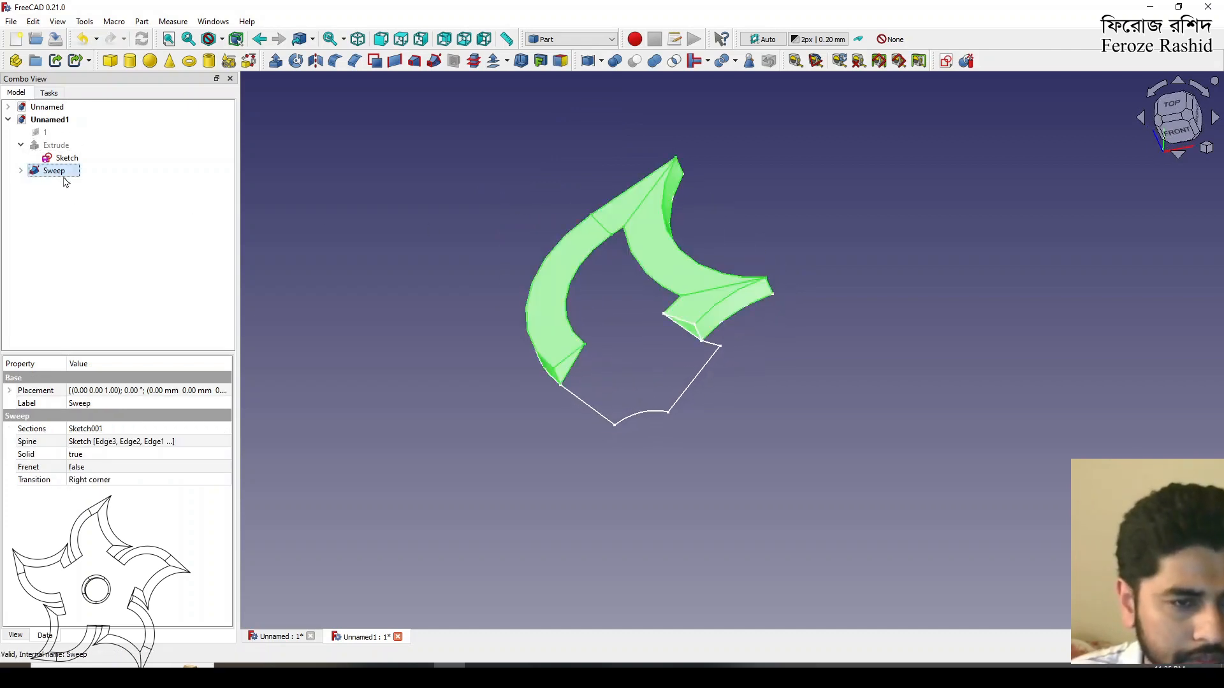
{"action": "left_click", "coordinate": [95, 484]}
{"action": "left_click", "coordinate": [95, 485]}
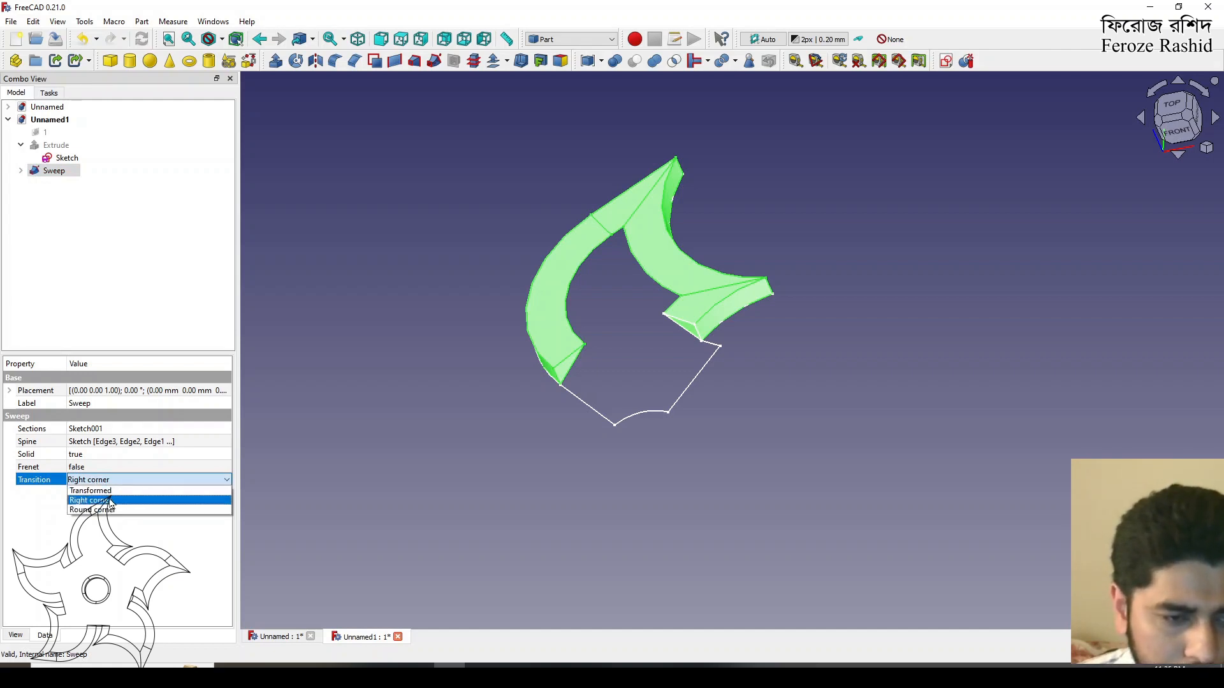
{"action": "left_click", "coordinate": [114, 481]}
{"action": "left_click", "coordinate": [487, 372]}
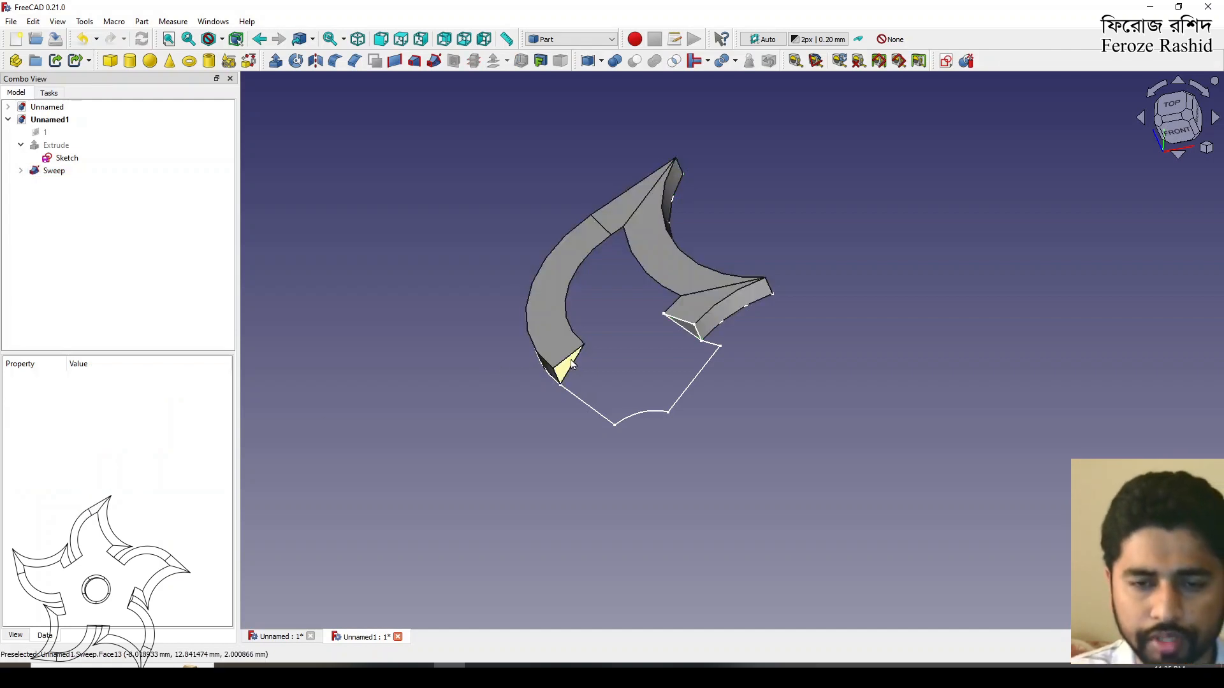
Step: Show the extruded blade again and hide its base sketch
{"action": "left_click", "coordinate": [56, 145]}
{"action": "key", "text": "space"}
{"action": "left_click", "coordinate": [67, 158]}
{"action": "key", "text": "space"}
Step: Subtract the swept bevel solid from the extruded blade with a Boolean Cut
{"action": "left_click", "coordinate": [56, 145]}
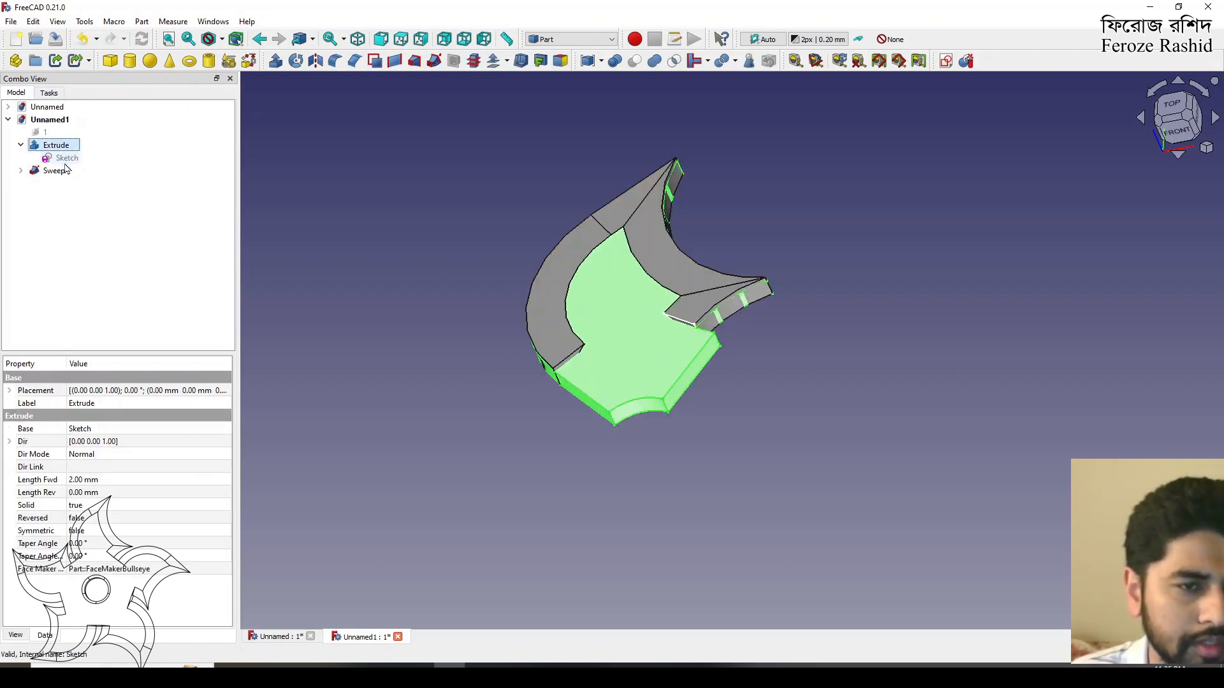
{"action": "left_click", "coordinate": [57, 171], "text": "ctrl"}
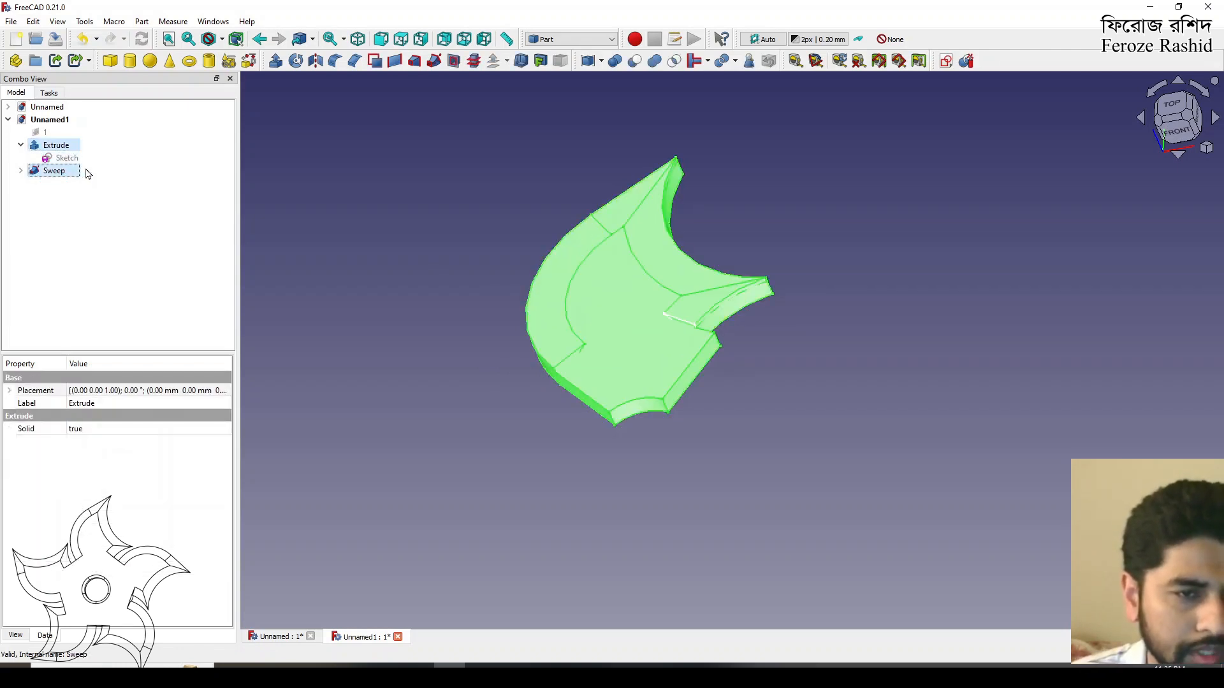
{"action": "left_click", "coordinate": [635, 61]}
{"action": "middle_click_drag", "start_coordinate": [677, 298], "coordinate": [621, 382]}
{"action": "left_click", "coordinate": [683, 345]}
{"action": "mouse_move", "coordinate": [738, 357]}
{"action": "middle_mouse_down"}
{"action": "mouse_move", "coordinate": [874, 309]}
{"action": "mouse_move", "coordinate": [831, 424]}
{"action": "mouse_move", "coordinate": [601, 334]}
{"action": "mouse_move", "coordinate": [790, 331]}
{"action": "mouse_move", "coordinate": [869, 312]}
{"action": "mouse_move", "coordinate": [618, 295]}
{"action": "mouse_move", "coordinate": [727, 292]}
{"action": "mouse_move", "coordinate": [642, 293]}
{"action": "mouse_move", "coordinate": [338, 318]}
{"action": "middle_mouse_up"}
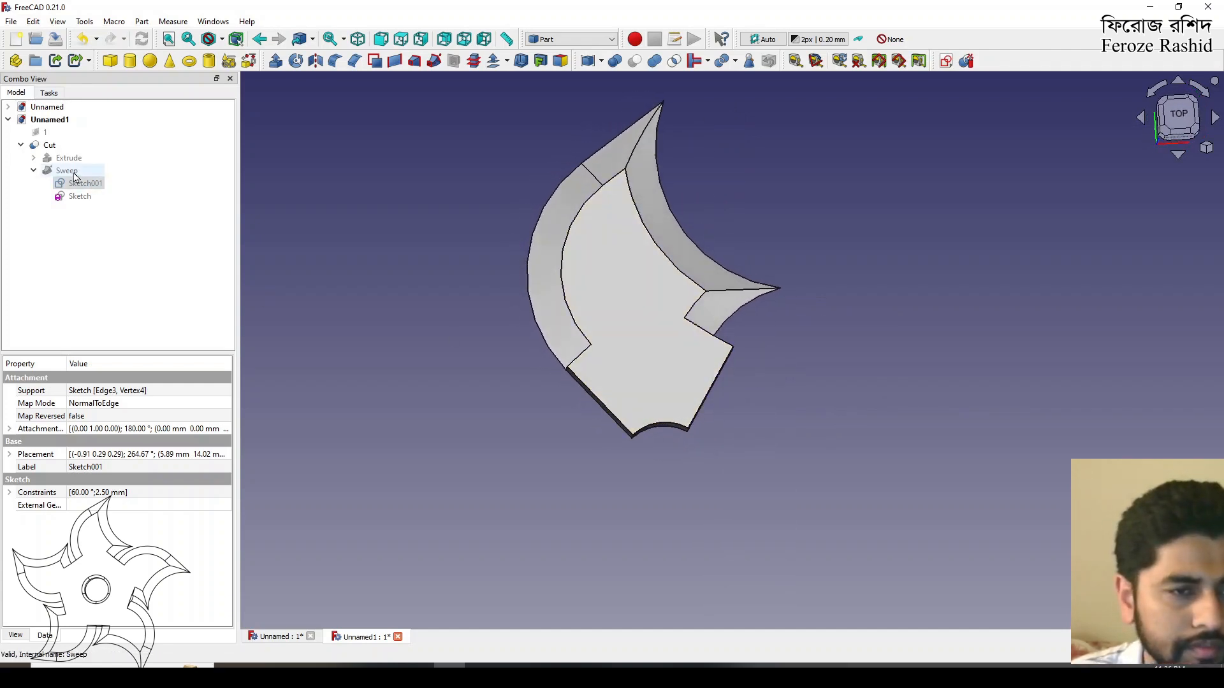
Step: Rename the bevelled blade's cut object as 1/2Tooth
{"action": "left_click", "coordinate": [20, 144]}
{"action": "left_click", "coordinate": [49, 146]}
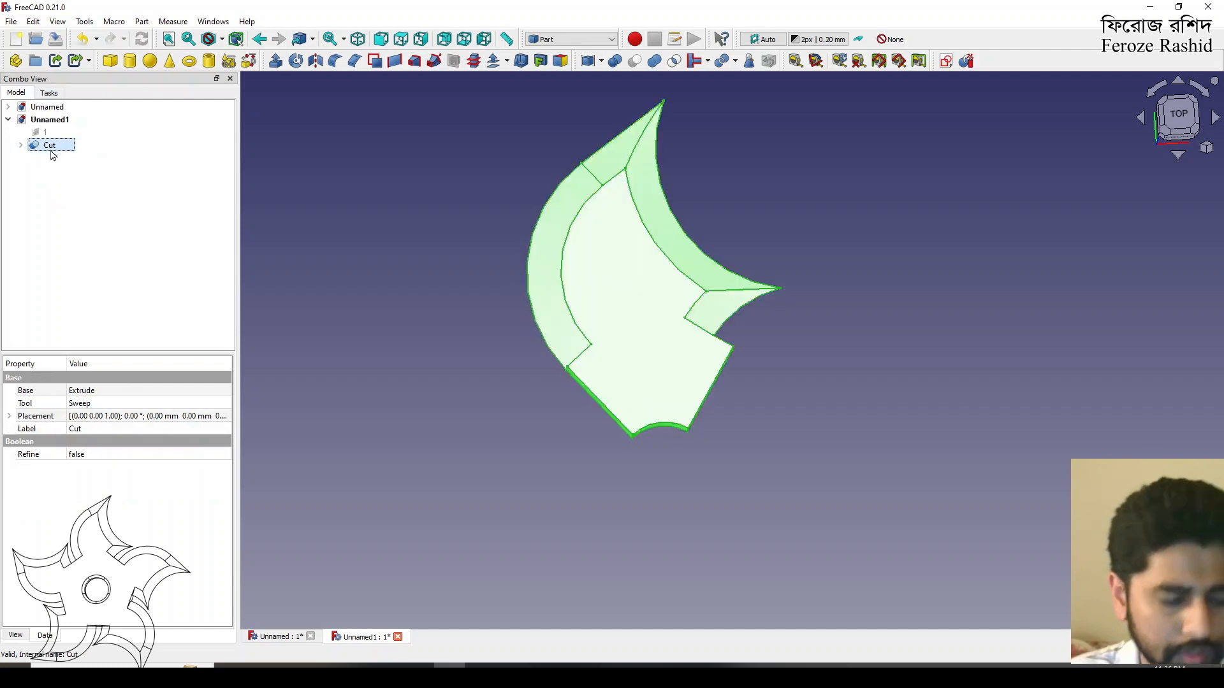
{"action": "left_click", "coordinate": [51, 147]}
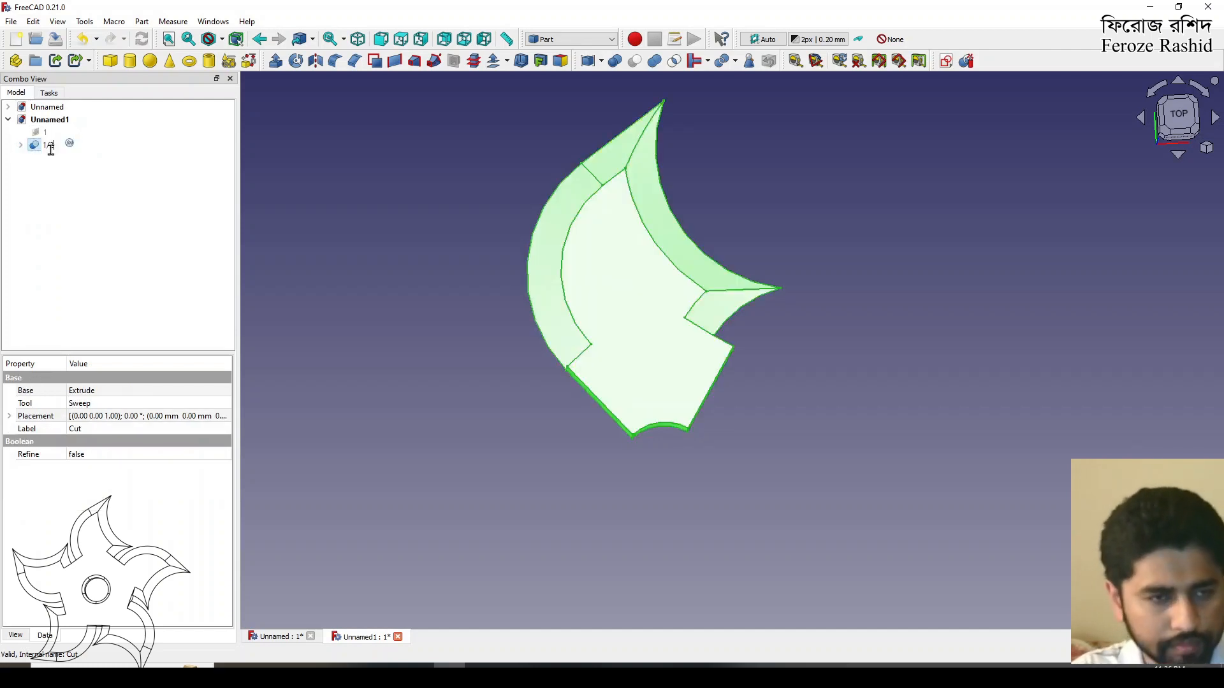
{"action": "type", "text": "1/2Tooth"}
{"action": "key", "text": "Return"}
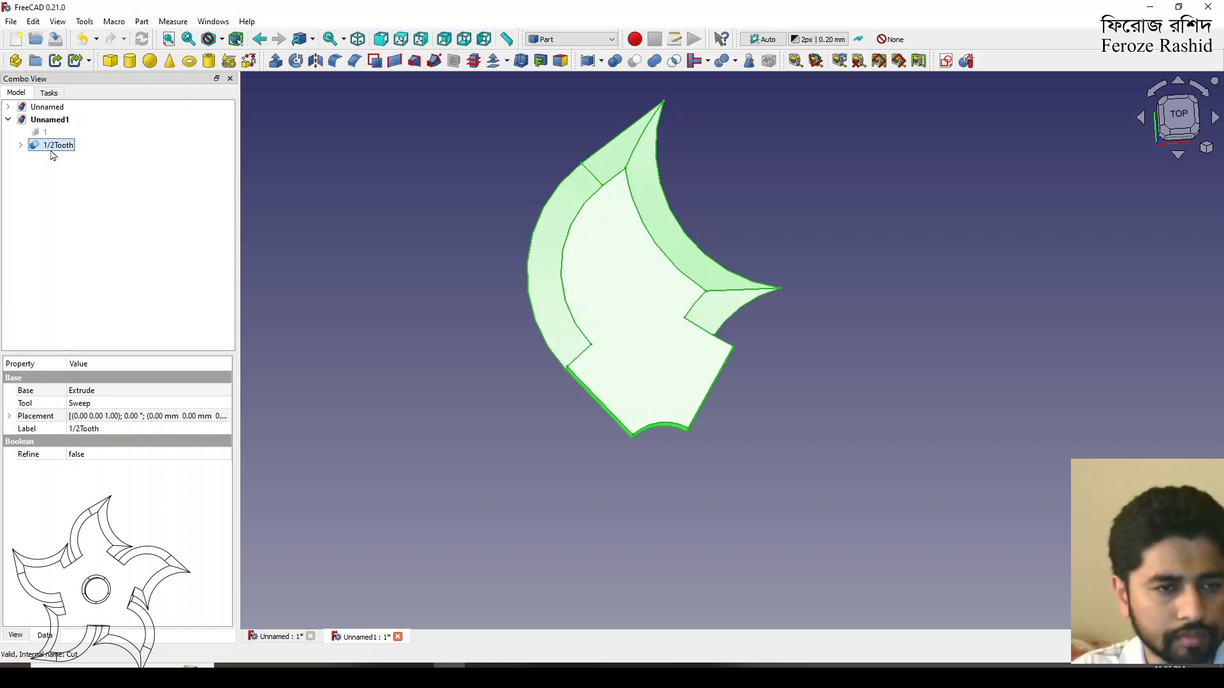
Step: Mirror 1/2Tooth across the XY plane with the base point at the origin
{"action": "left_click", "coordinate": [316, 60]}
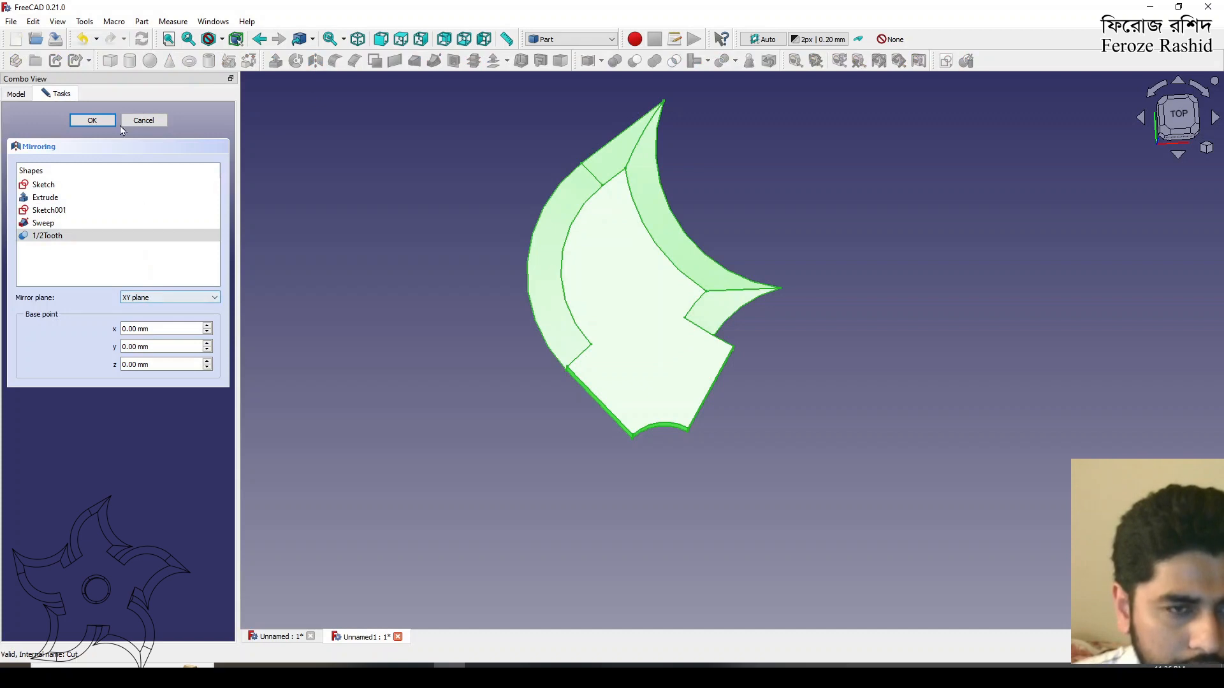
{"action": "left_click", "coordinate": [92, 120]}
{"action": "left_click", "coordinate": [368, 296]}
{"action": "middle_click_drag", "start_coordinate": [542, 249], "coordinate": [462, 307]}
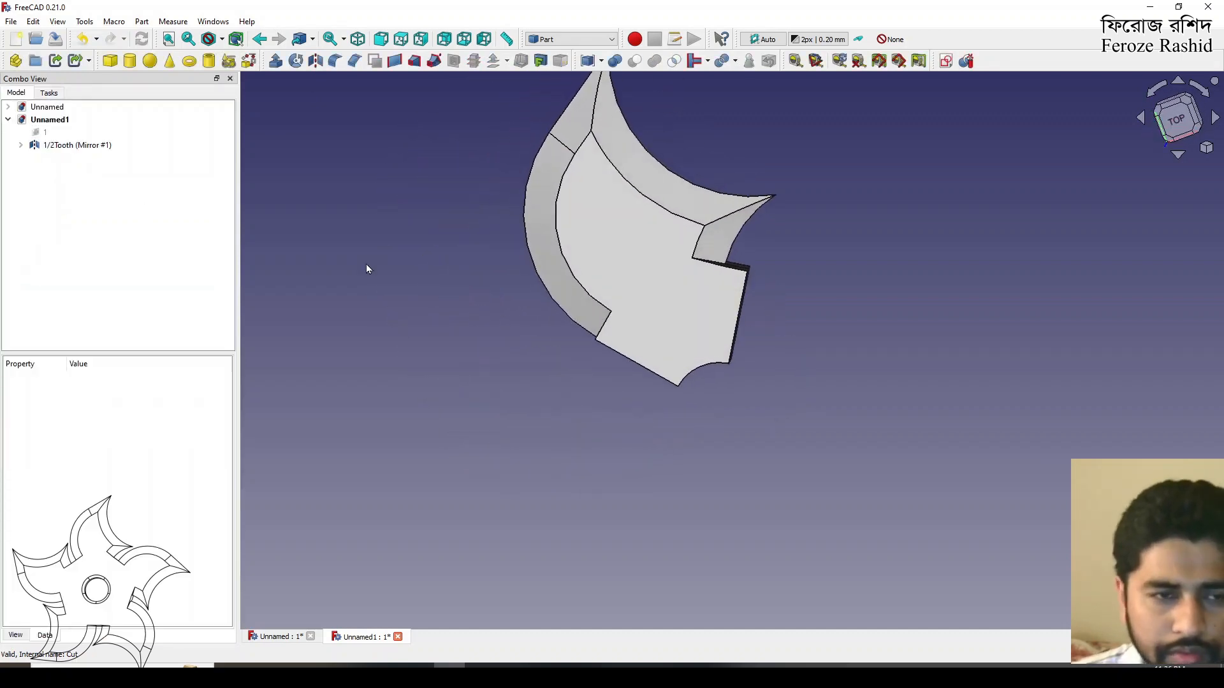
Step: Fuse 1/2Tooth and its mirrored copy into one double-sided blade
{"action": "left_click", "coordinate": [64, 146]}
{"action": "left_click", "coordinate": [21, 145]}
{"action": "left_click", "coordinate": [42, 159], "text": "ctrl"}
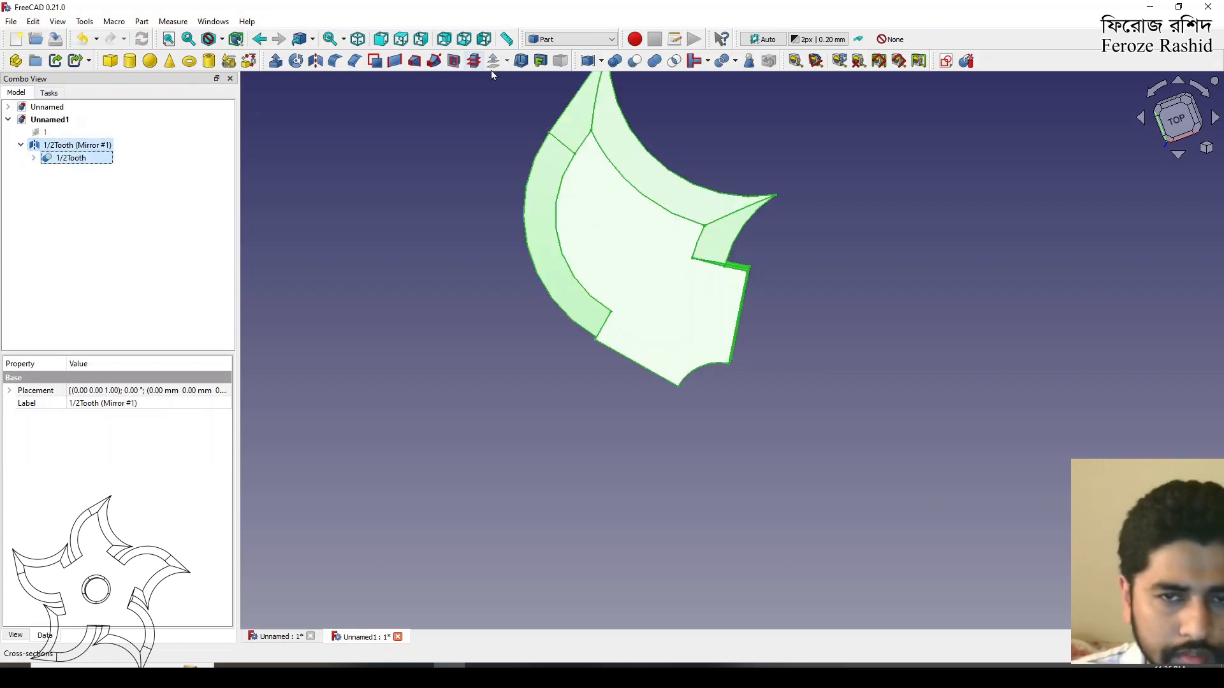
{"action": "left_click", "coordinate": [655, 61]}
Step: Rename the fused double-sided blade as Tooth
{"action": "left_click", "coordinate": [53, 147]}
{"action": "left_click", "coordinate": [52, 146]}
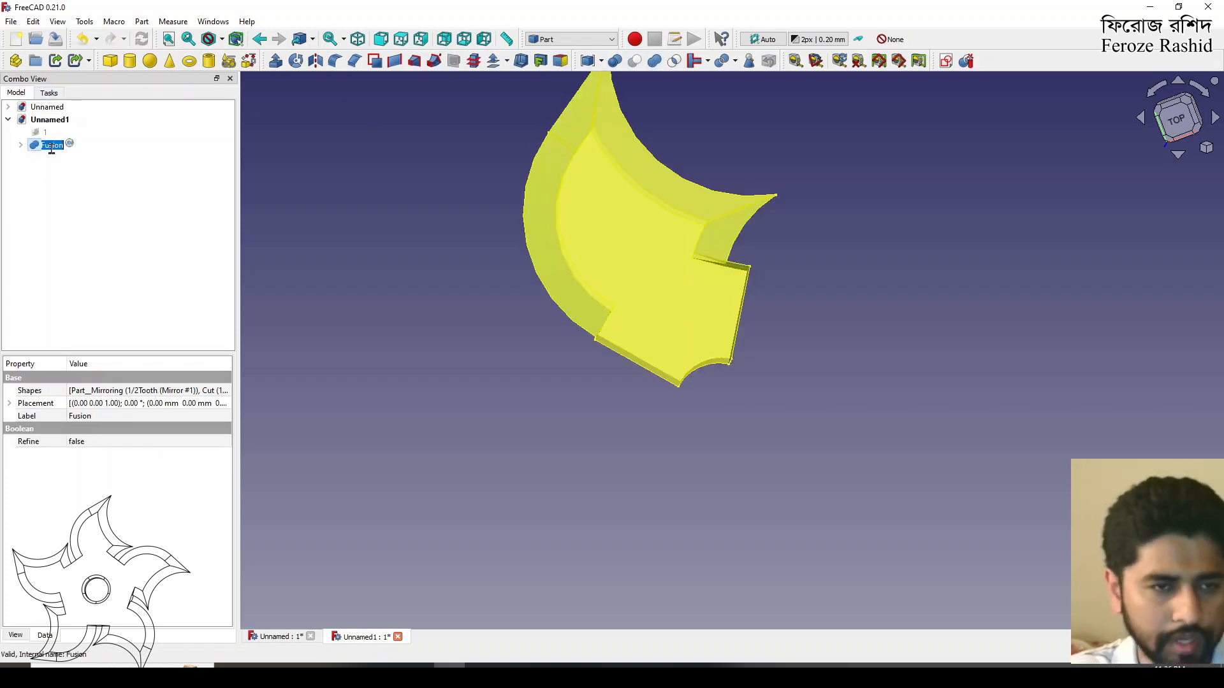
{"action": "key", "text": "Return"}
{"action": "left_click", "coordinate": [67, 164]}
{"action": "left_click", "coordinate": [55, 147]}
Step: Switch to the Lattice2 workbench and show reference image 1 behind the blade
{"action": "left_click", "coordinate": [570, 39]}
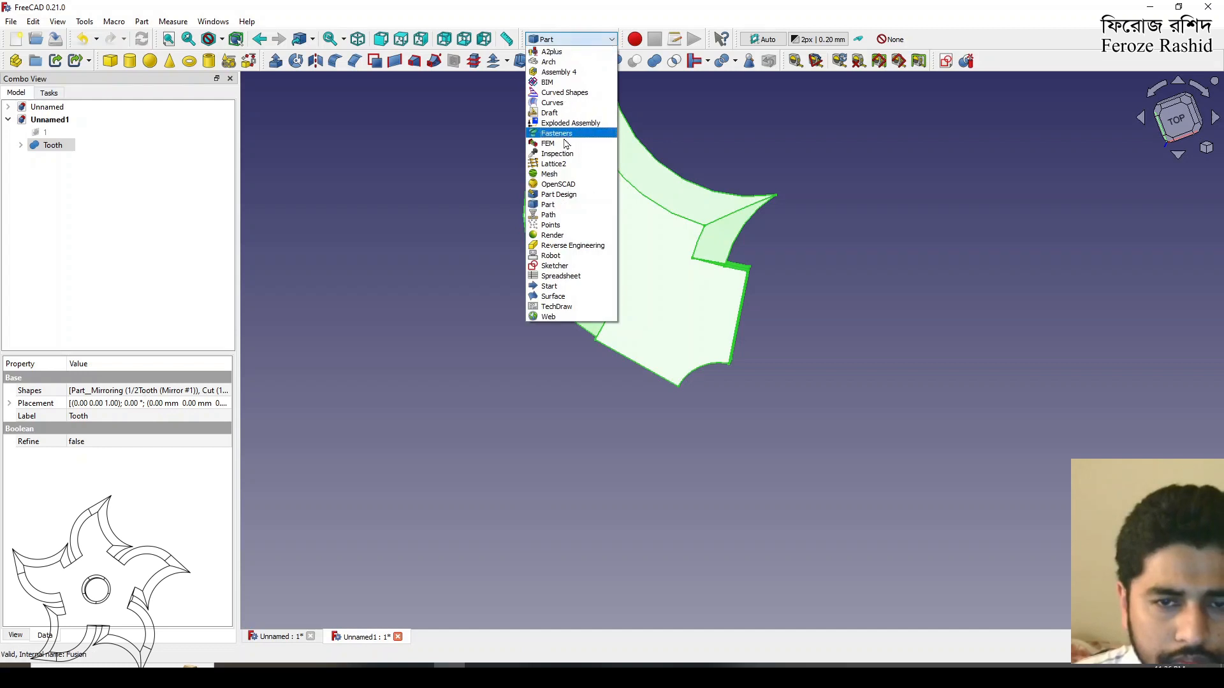
{"action": "left_click", "coordinate": [567, 170]}
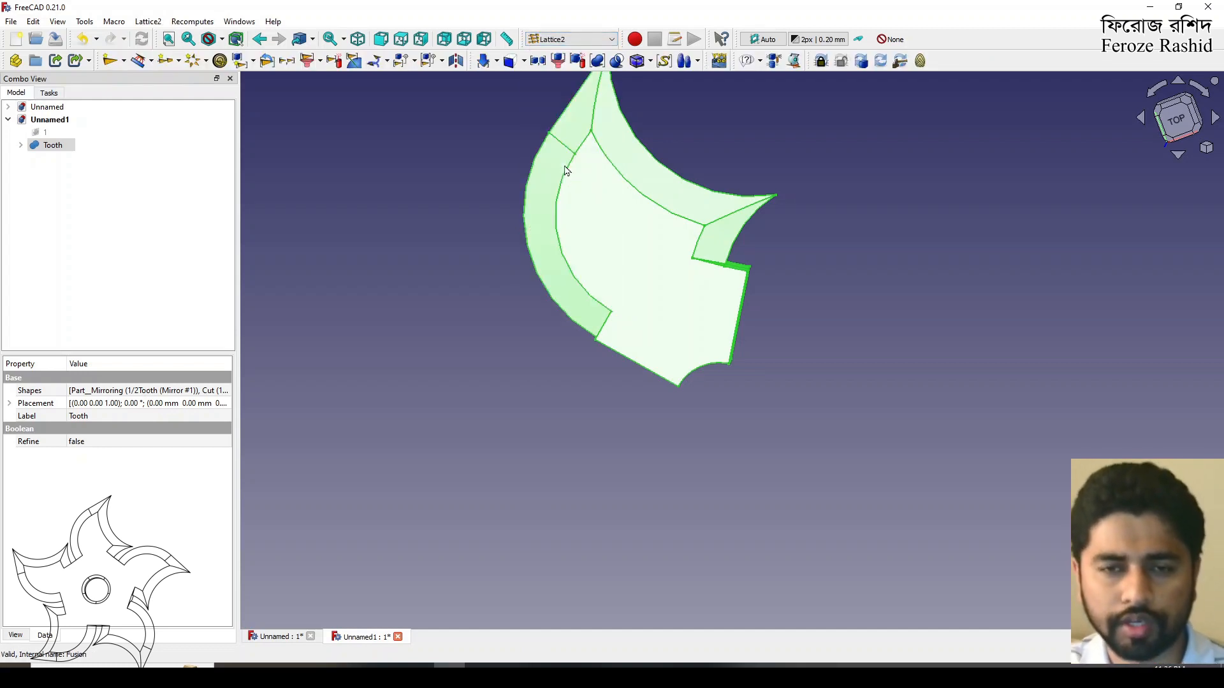
{"action": "left_click", "coordinate": [202, 212]}
{"action": "left_click", "coordinate": [45, 132]}
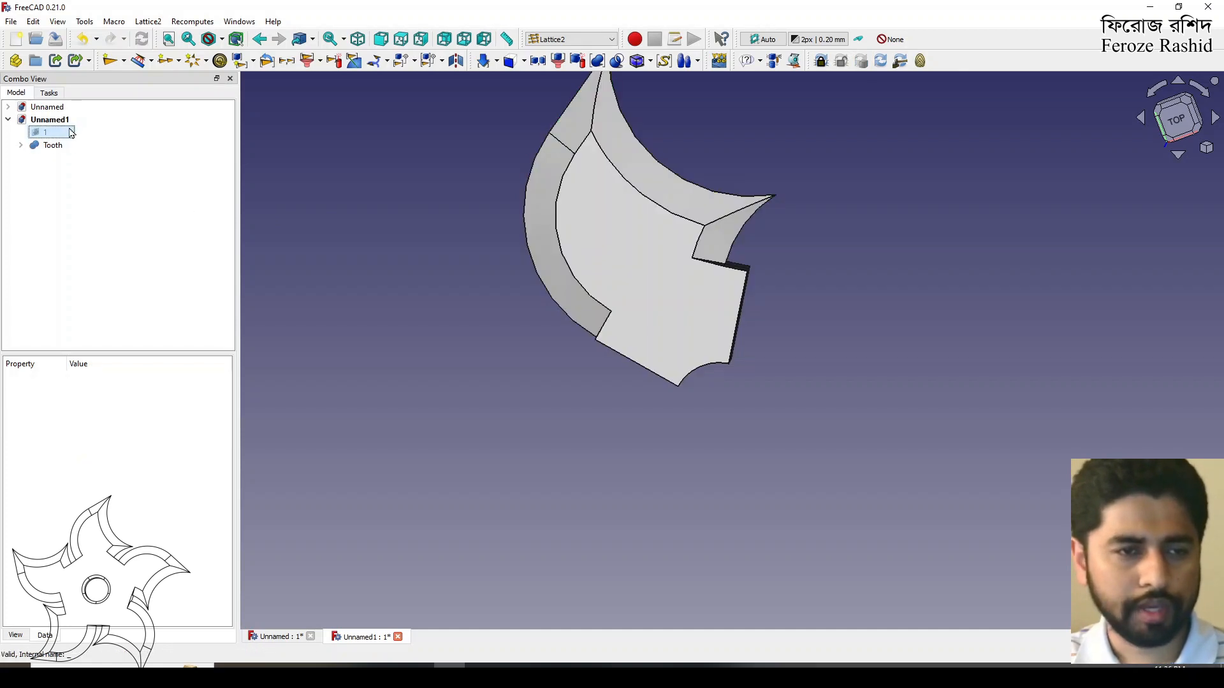
{"action": "key", "text": "space"}
{"action": "scroll", "coordinate": [409, 287], "scroll_direction": "down", "scroll_amount": 5}
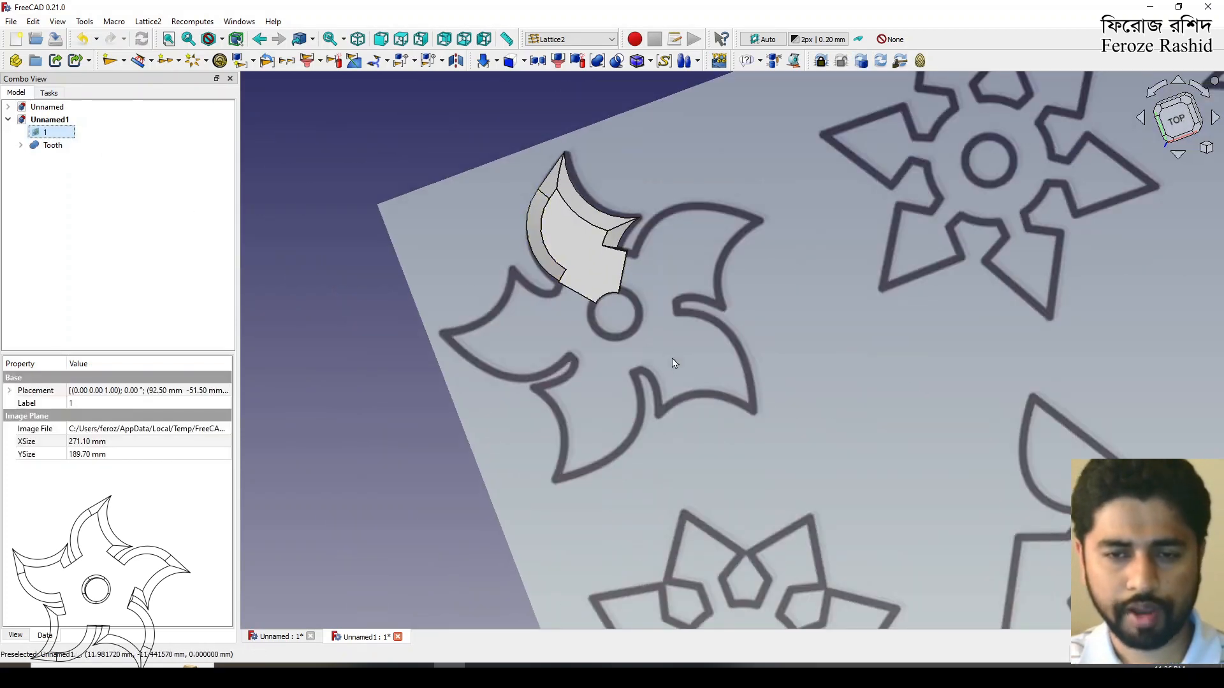
Step: Create a Lattice2 polar array of placements and set its count to 5
{"action": "left_click", "coordinate": [49, 170]}
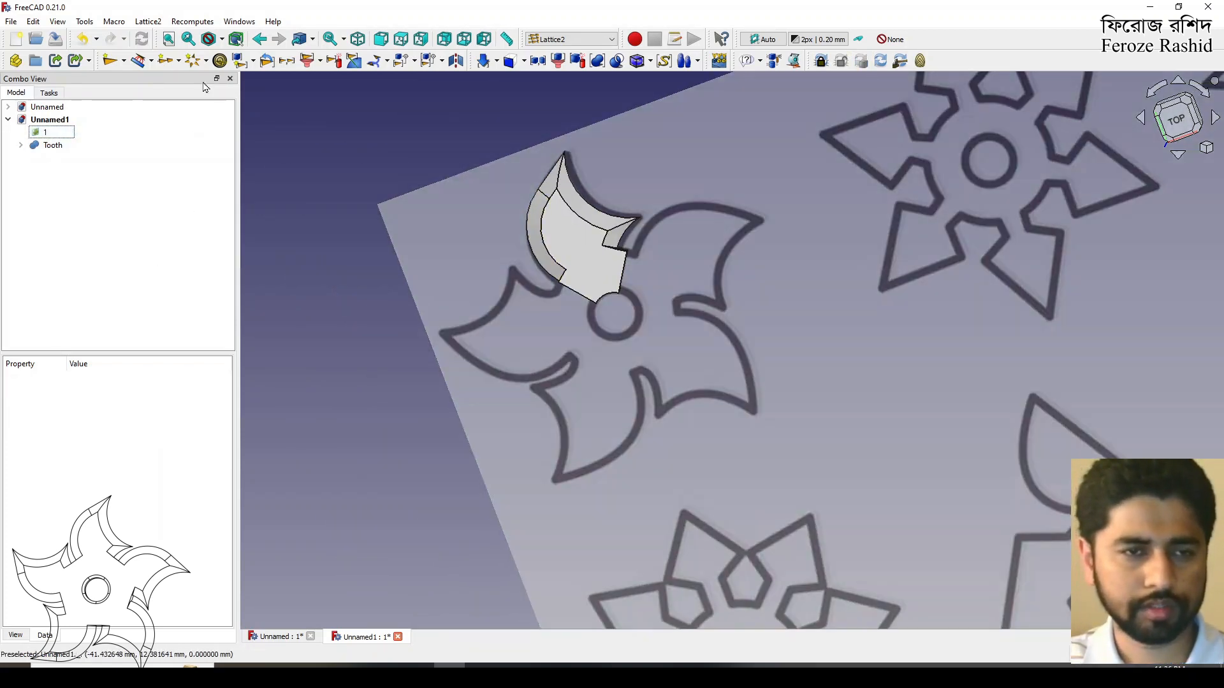
{"action": "left_click", "coordinate": [195, 61]}
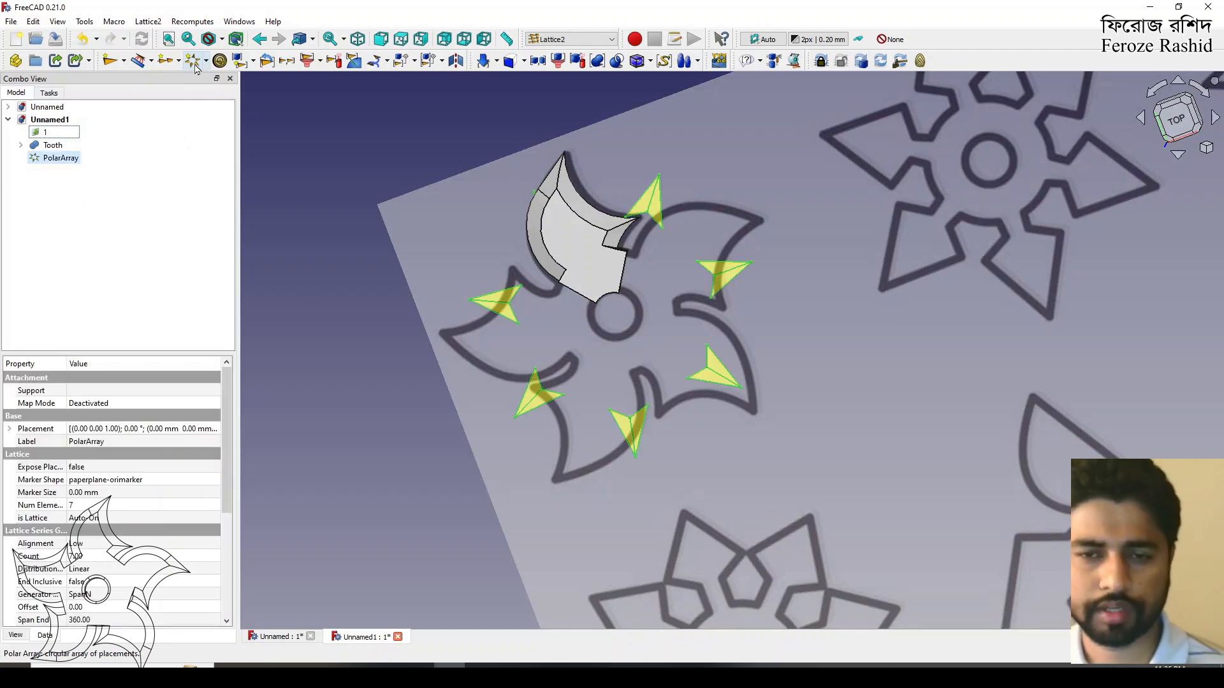
{"action": "left_click", "coordinate": [82, 556]}
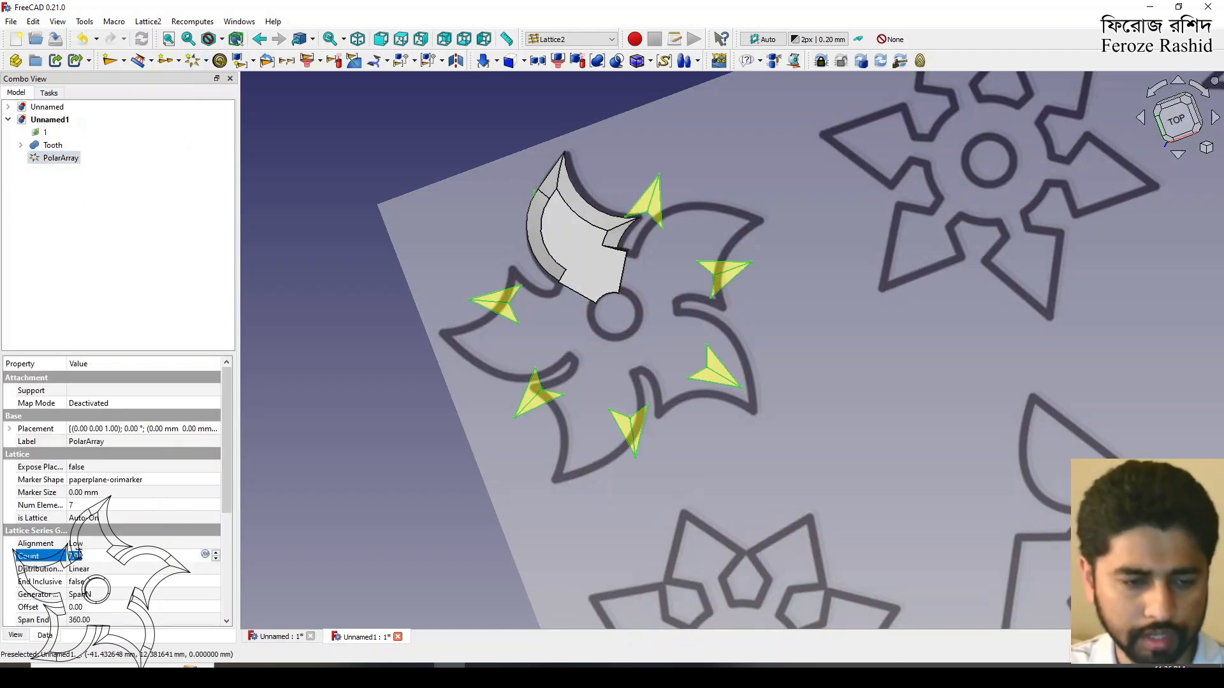
{"action": "type", "text": "5"}
{"action": "key", "text": "Return"}
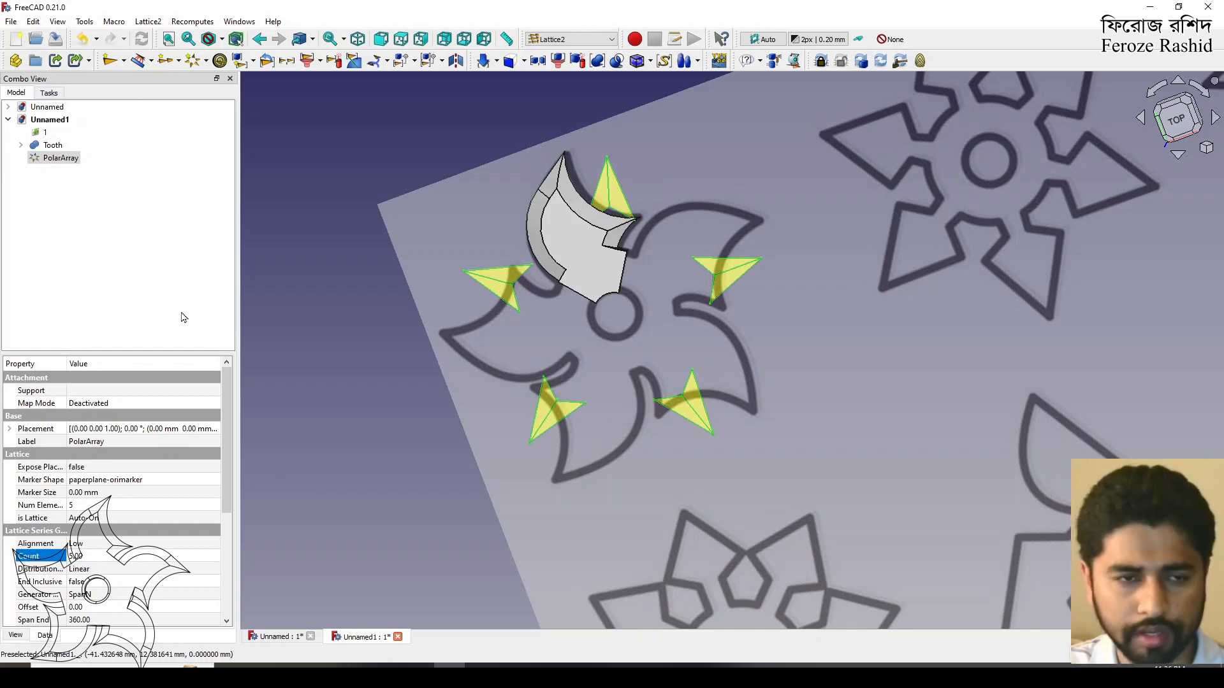
Step: Rotate the polar array 30° counter-clockwise in the image plane using Transform
{"action": "right_click", "coordinate": [57, 159]}
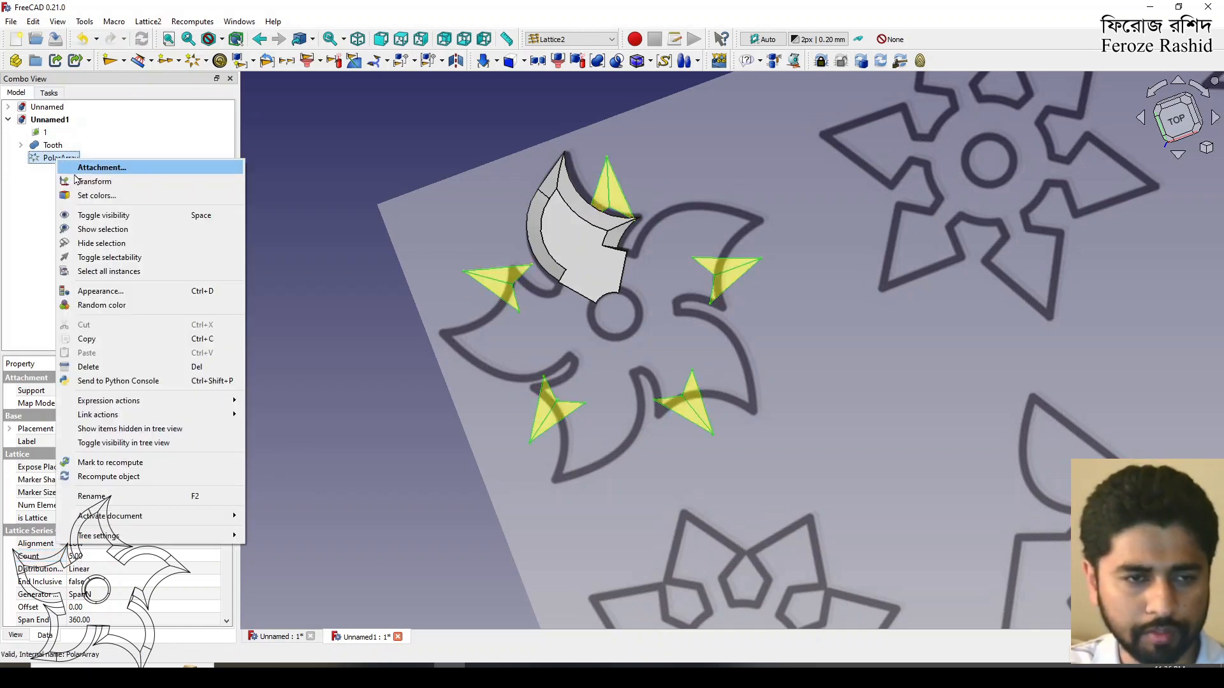
{"action": "left_click", "coordinate": [80, 182]}
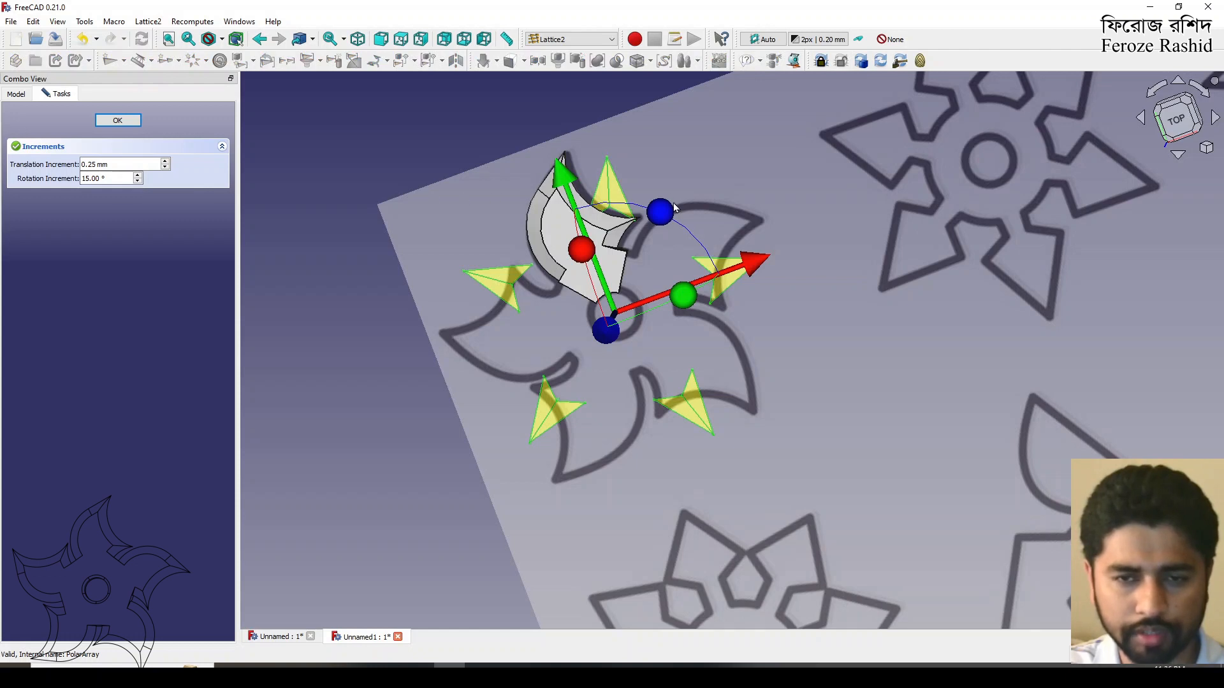
{"action": "left_click_drag", "start_coordinate": [663, 211], "coordinate": [641, 206]}
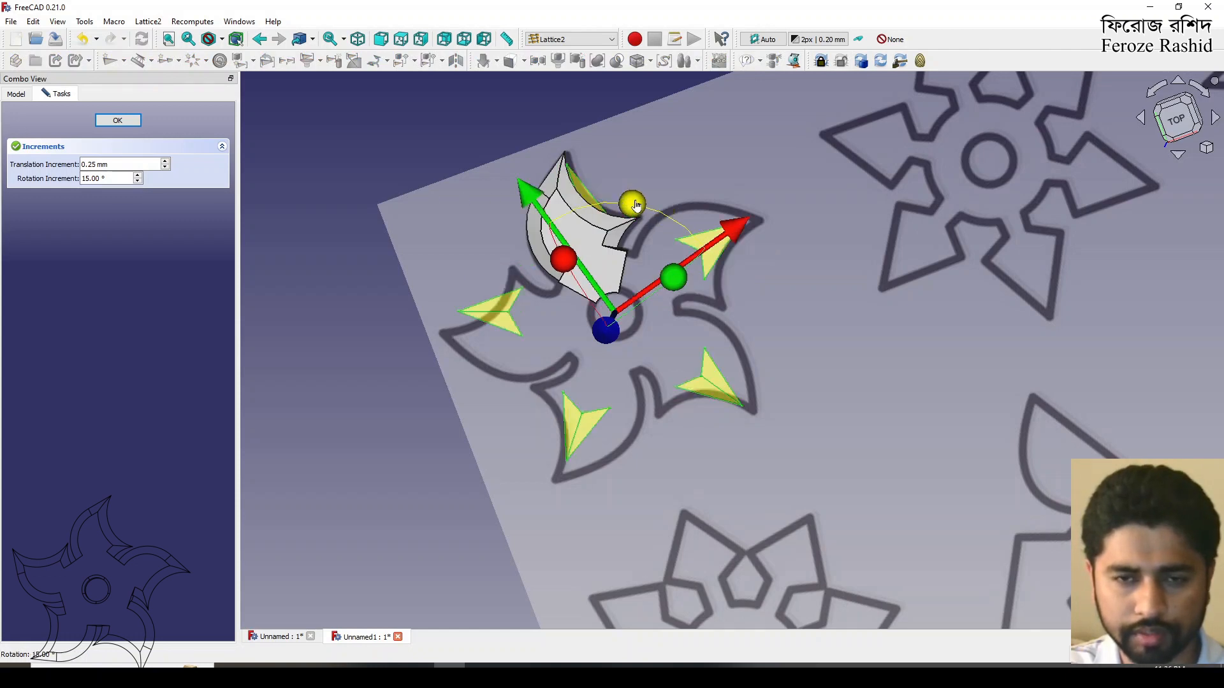
{"action": "left_click_drag", "start_coordinate": [623, 204], "coordinate": [616, 202]}
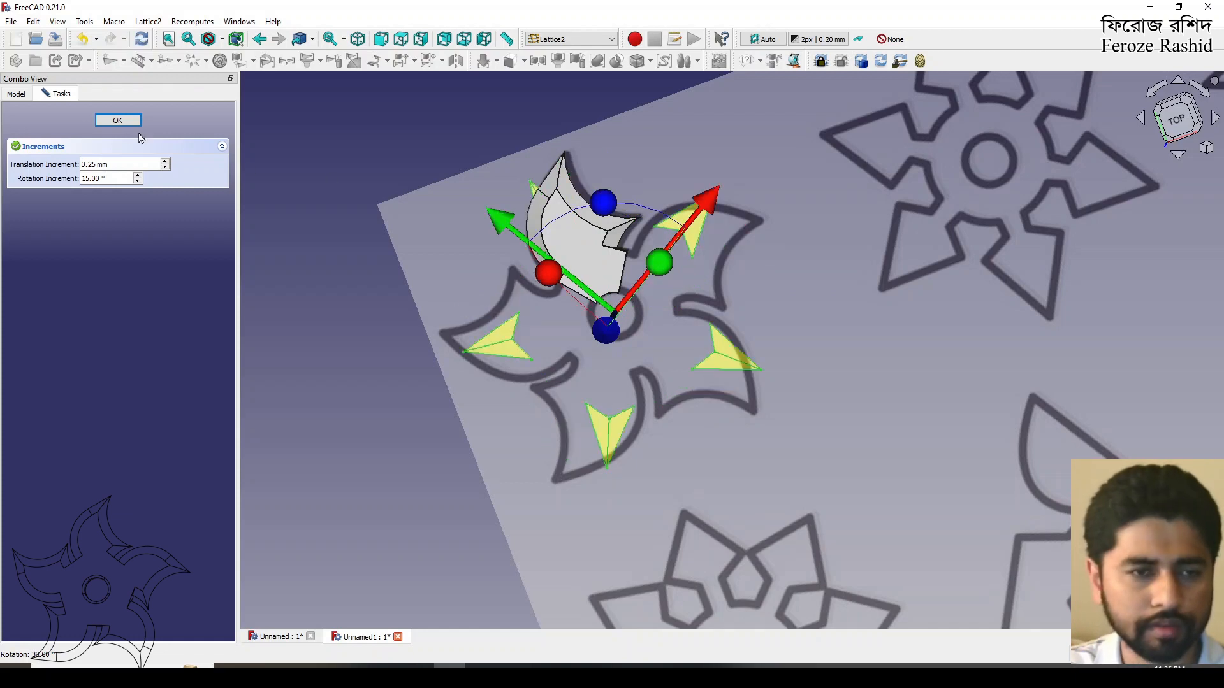
{"action": "left_click", "coordinate": [118, 120]}
Step: Populate the polar array with copies of Tooth and set the referencing to First item
{"action": "left_click", "coordinate": [55, 147]}
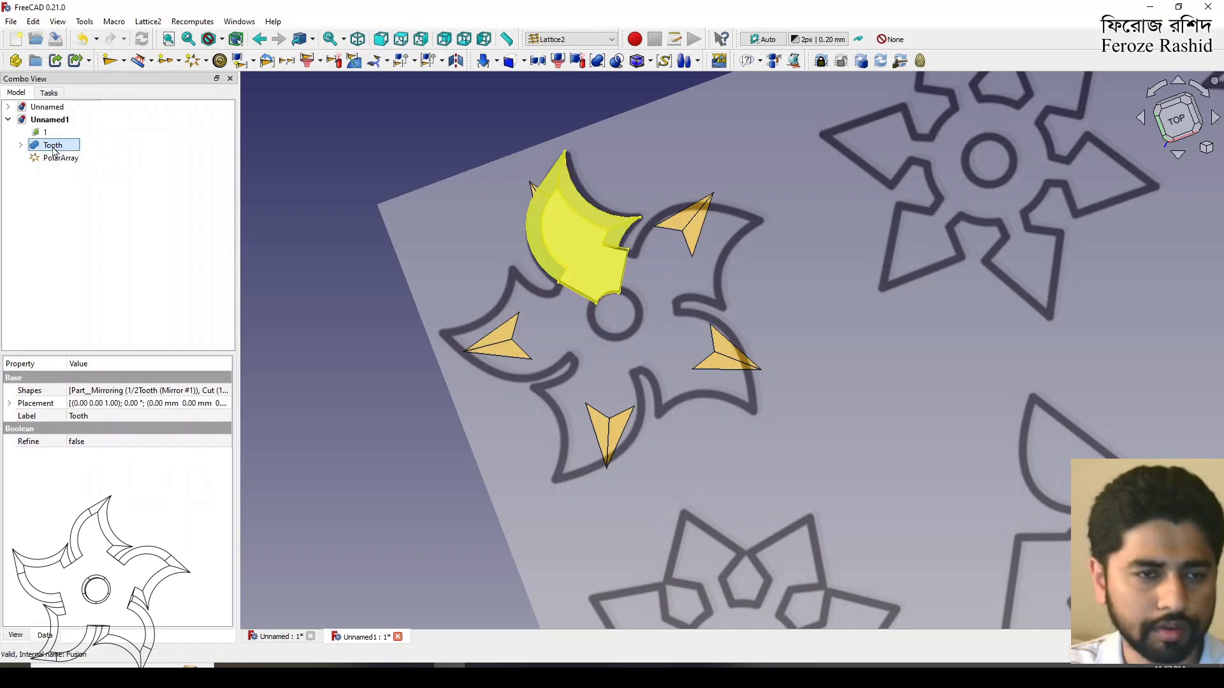
{"action": "left_click", "coordinate": [57, 157], "text": "ctrl"}
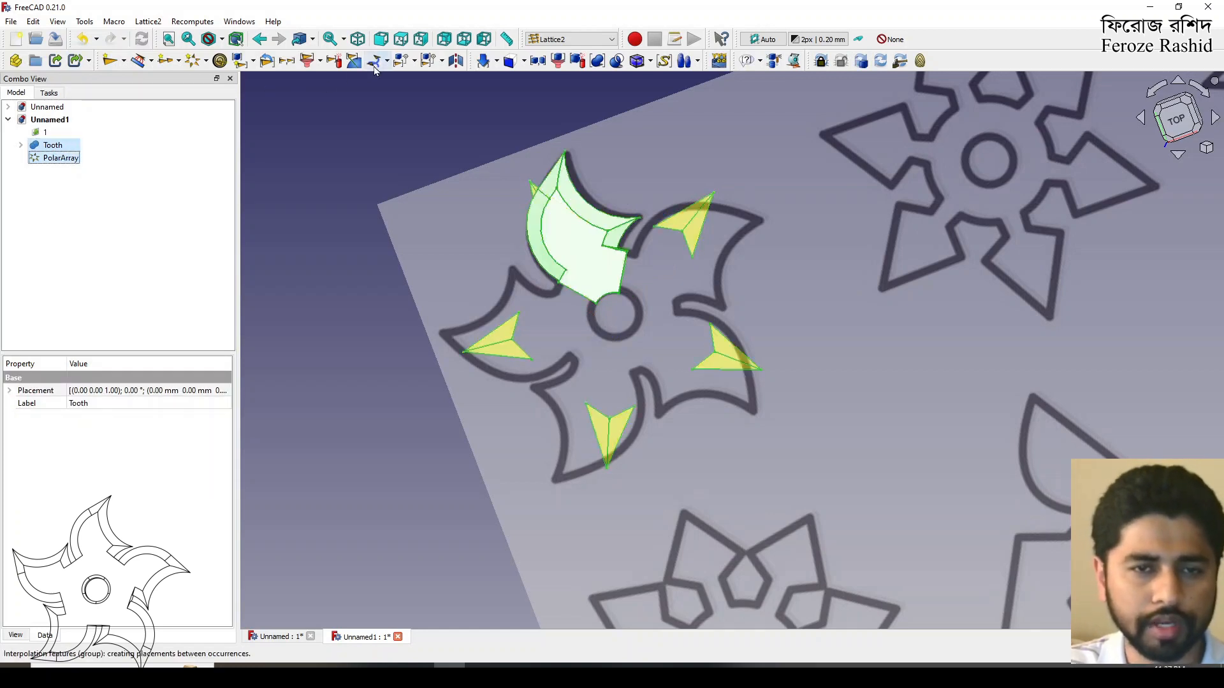
{"action": "left_click", "coordinate": [395, 64]}
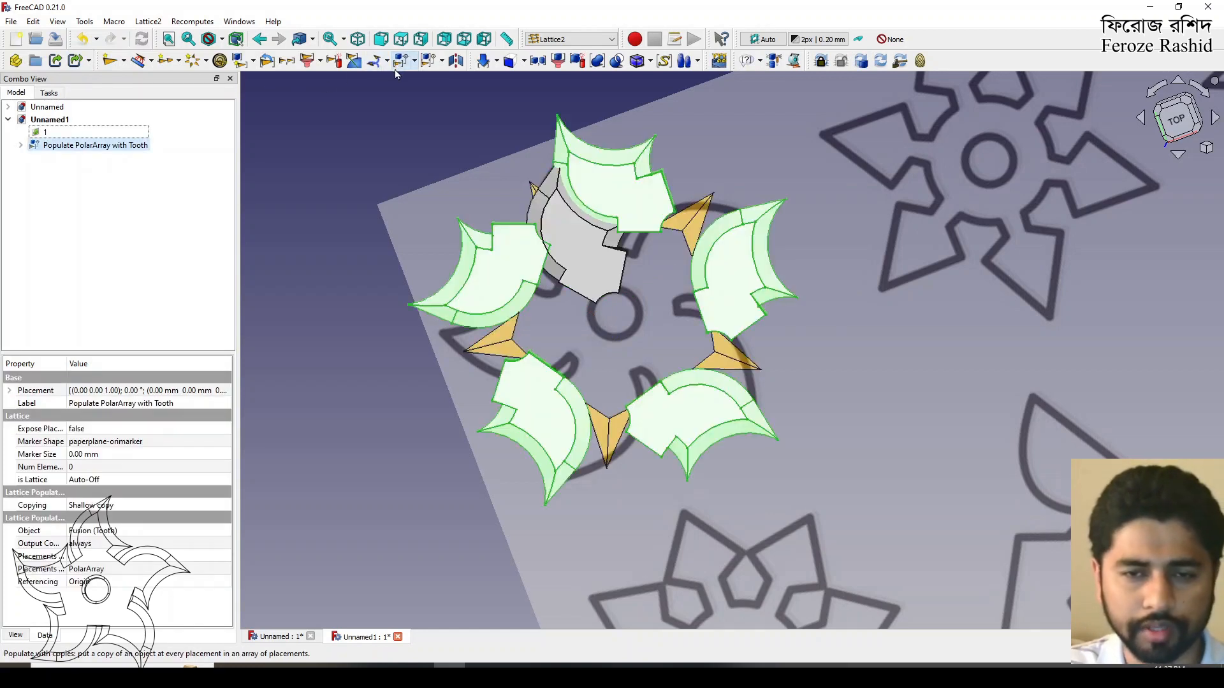
{"action": "left_click", "coordinate": [108, 580]}
{"action": "left_click", "coordinate": [103, 582]}
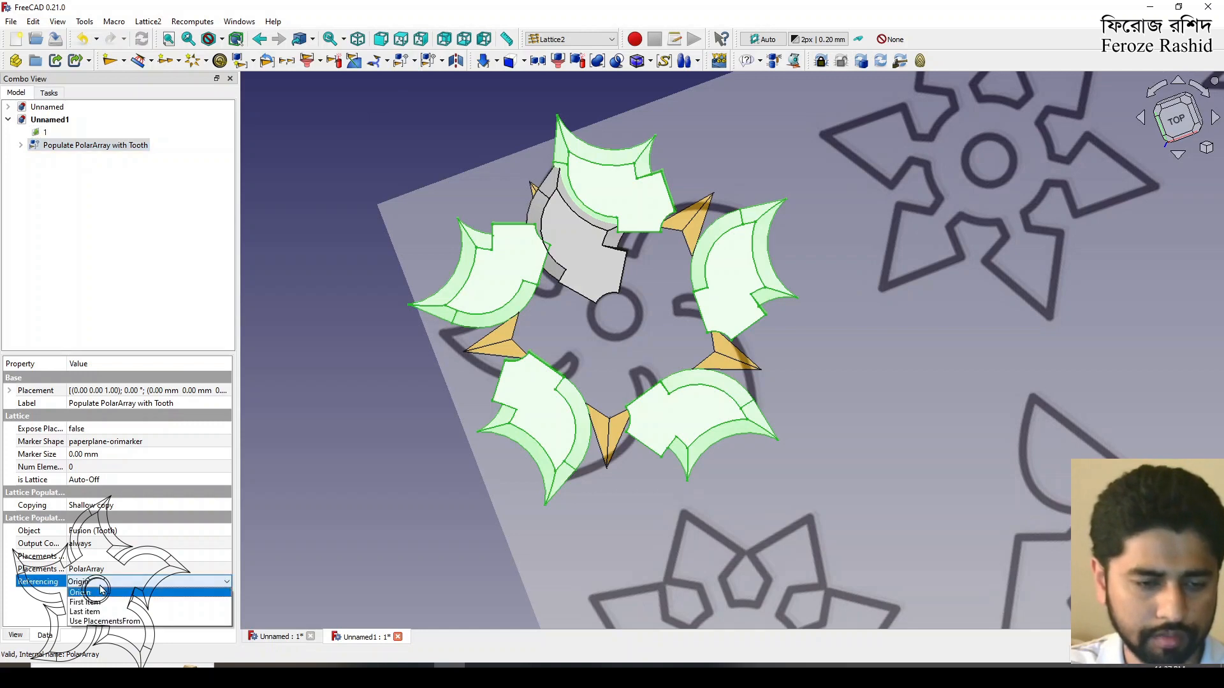
{"action": "left_click", "coordinate": [87, 603]}
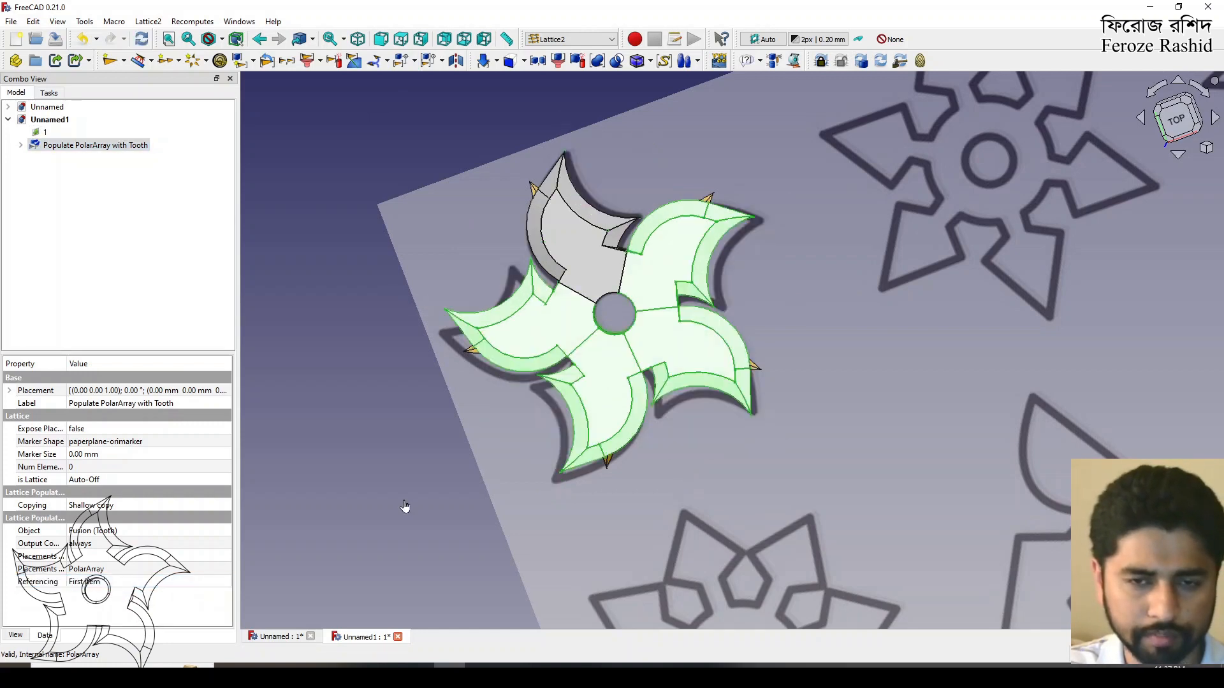
{"action": "left_click", "coordinate": [403, 505]}
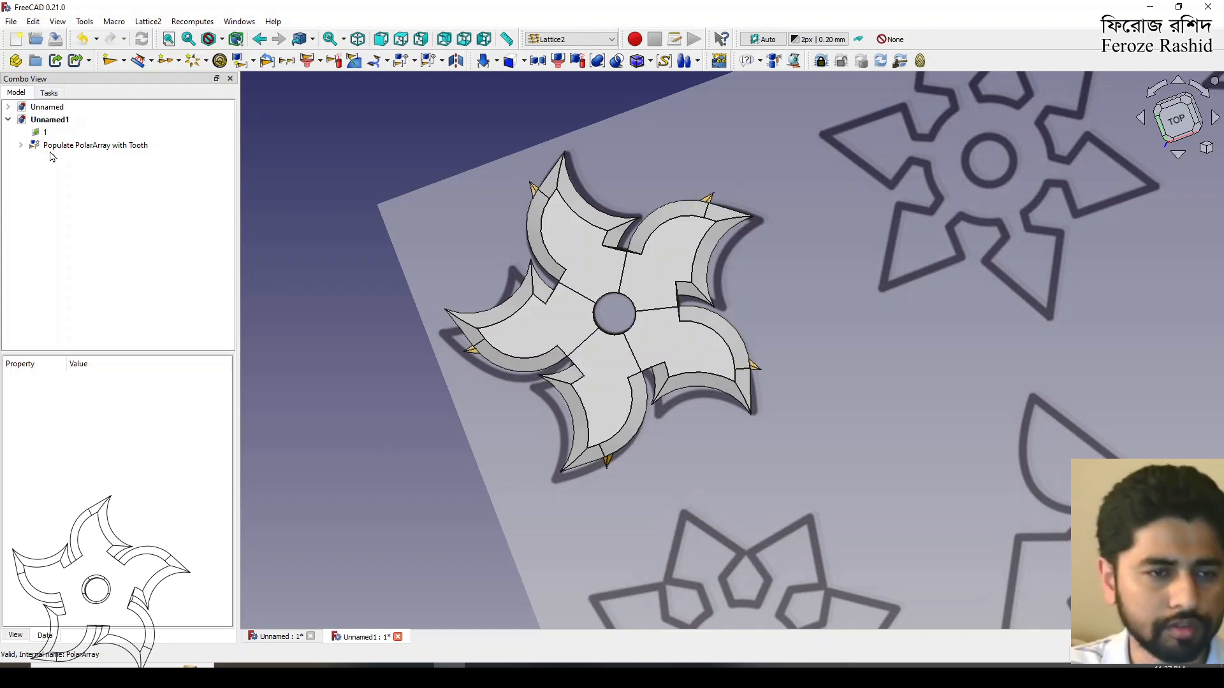
Step: Hide the placement markers of the polar array nested under the populated star
{"action": "left_click", "coordinate": [21, 145]}
{"action": "left_click", "coordinate": [64, 159]}
{"action": "left_click", "coordinate": [76, 181]}
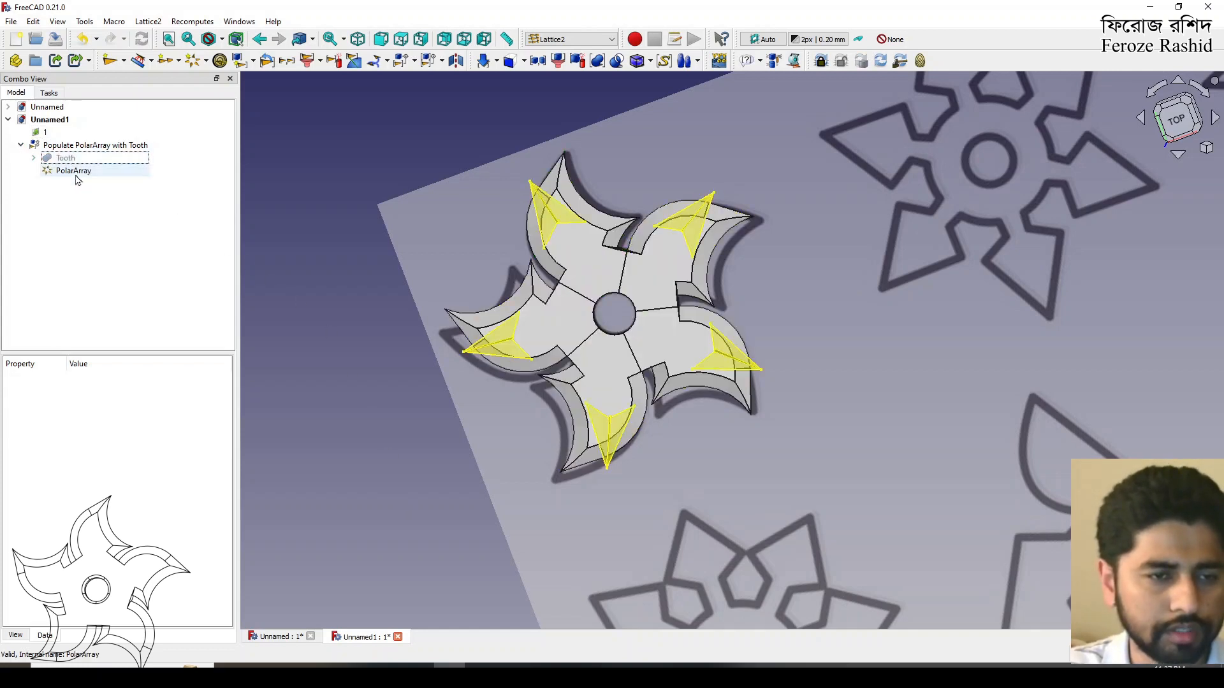
{"action": "left_click", "coordinate": [73, 171]}
{"action": "key", "text": "space"}
{"action": "left_click", "coordinate": [311, 362]}
Step: Fuse the five populated blades into a single star in the Part workbench and check it from the side
{"action": "middle_click_drag", "start_coordinate": [561, 318], "coordinate": [694, 311]}
{"action": "left_click", "coordinate": [1174, 122]}
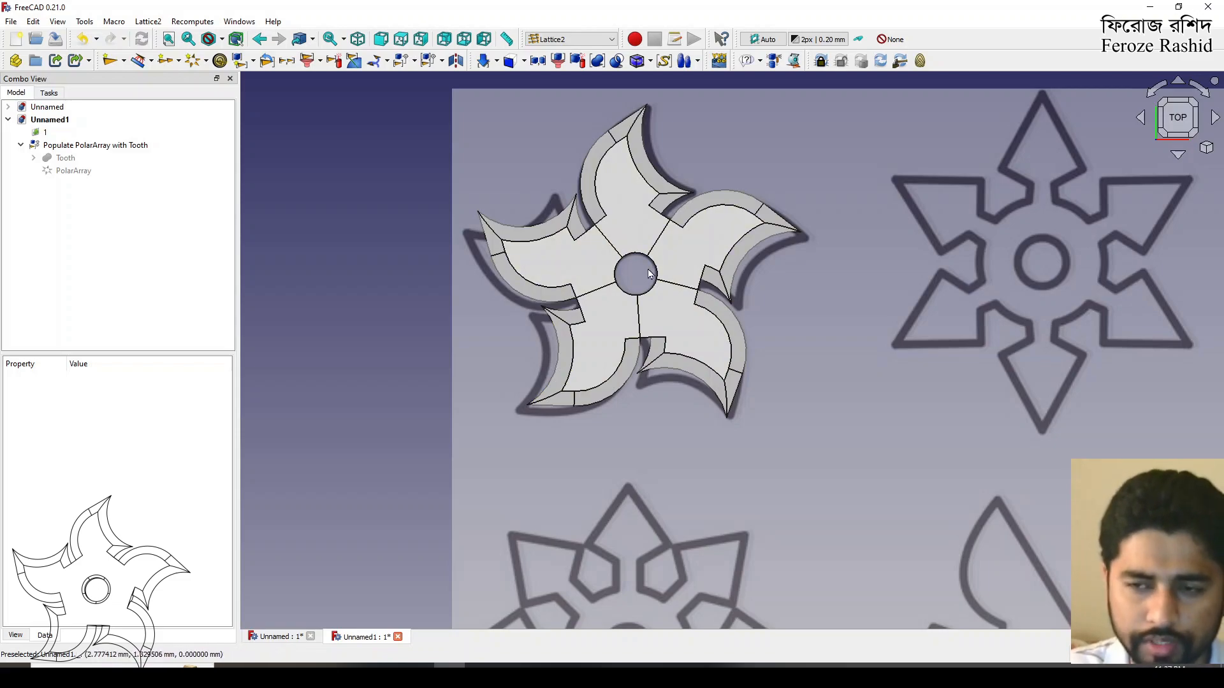
{"action": "middle_click_drag", "start_coordinate": [682, 275], "coordinate": [533, 225]}
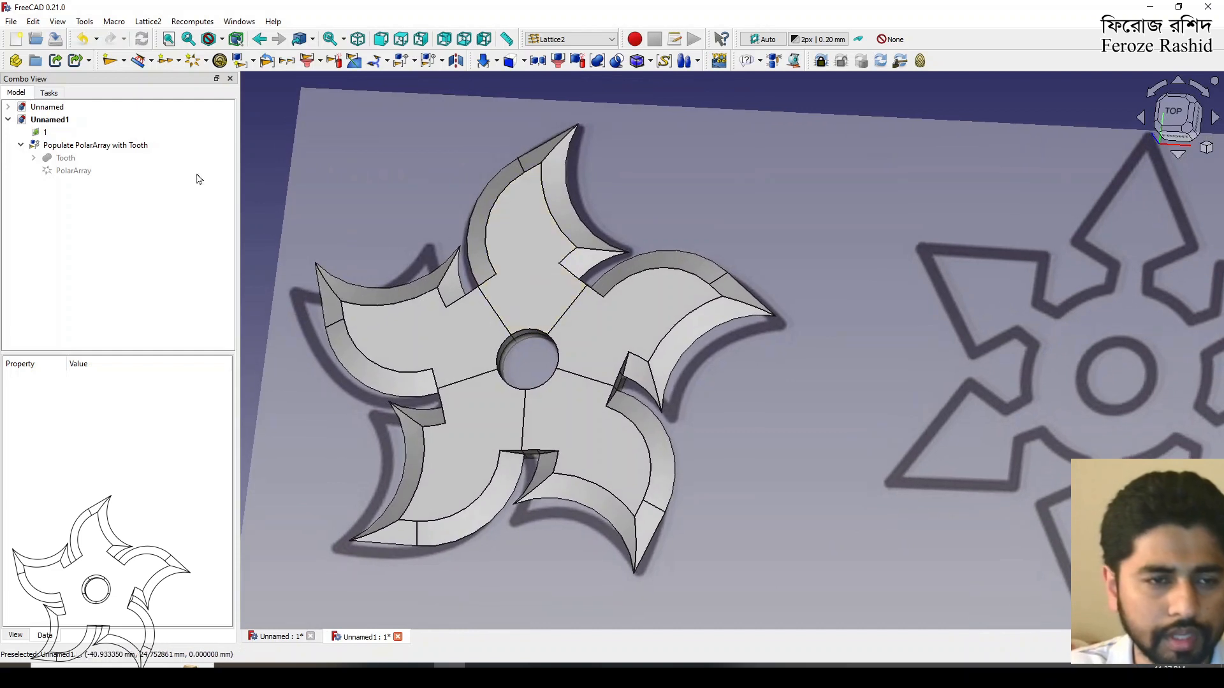
{"action": "left_click", "coordinate": [115, 145]}
{"action": "left_click", "coordinate": [571, 39]}
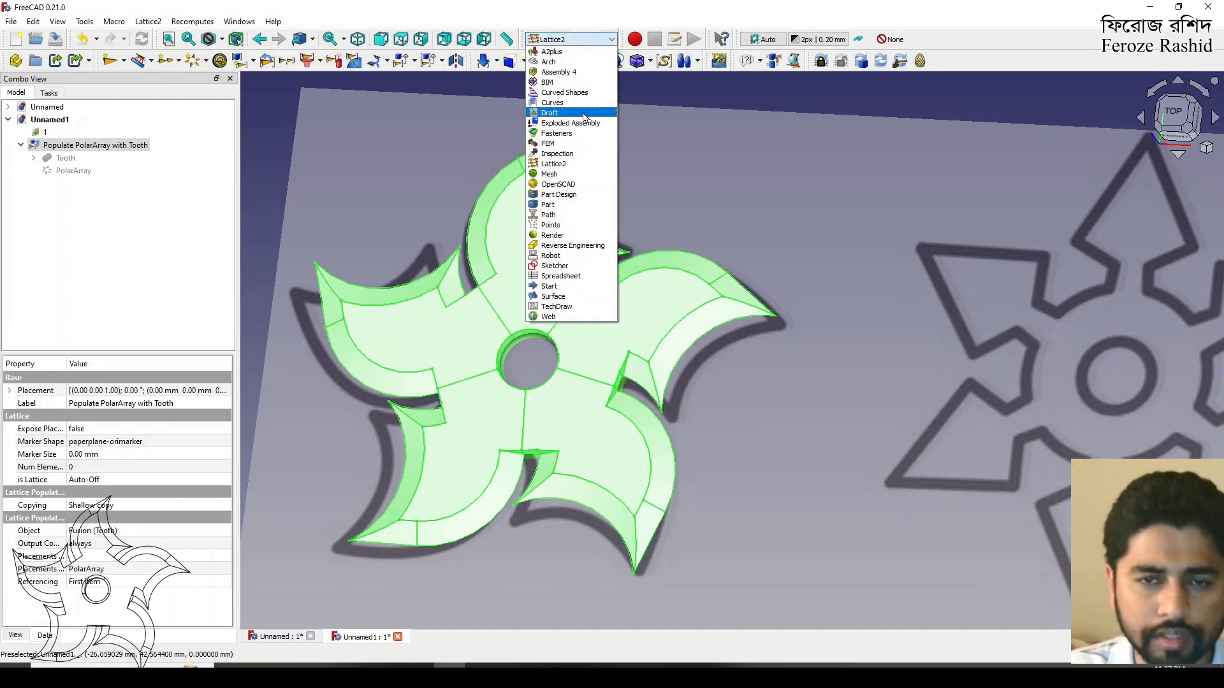
{"action": "left_click", "coordinate": [578, 205]}
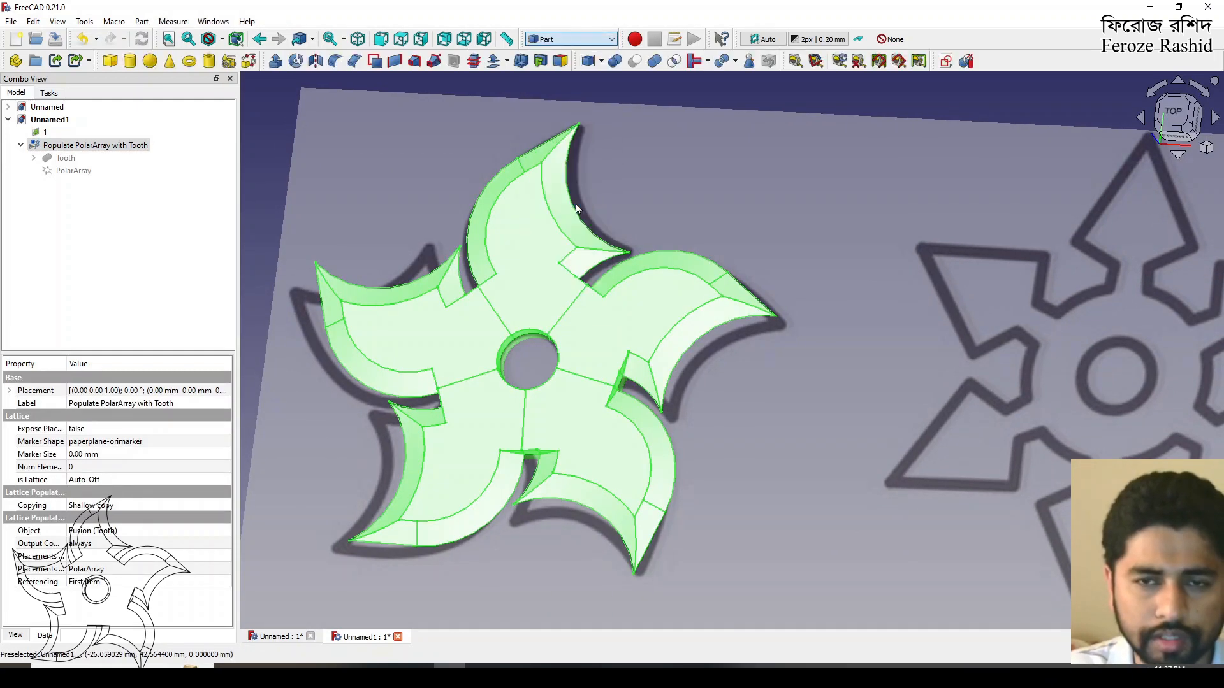
{"action": "left_click", "coordinate": [655, 61]}
{"action": "scroll", "coordinate": [684, 257], "scroll_direction": "down", "scroll_amount": 2}
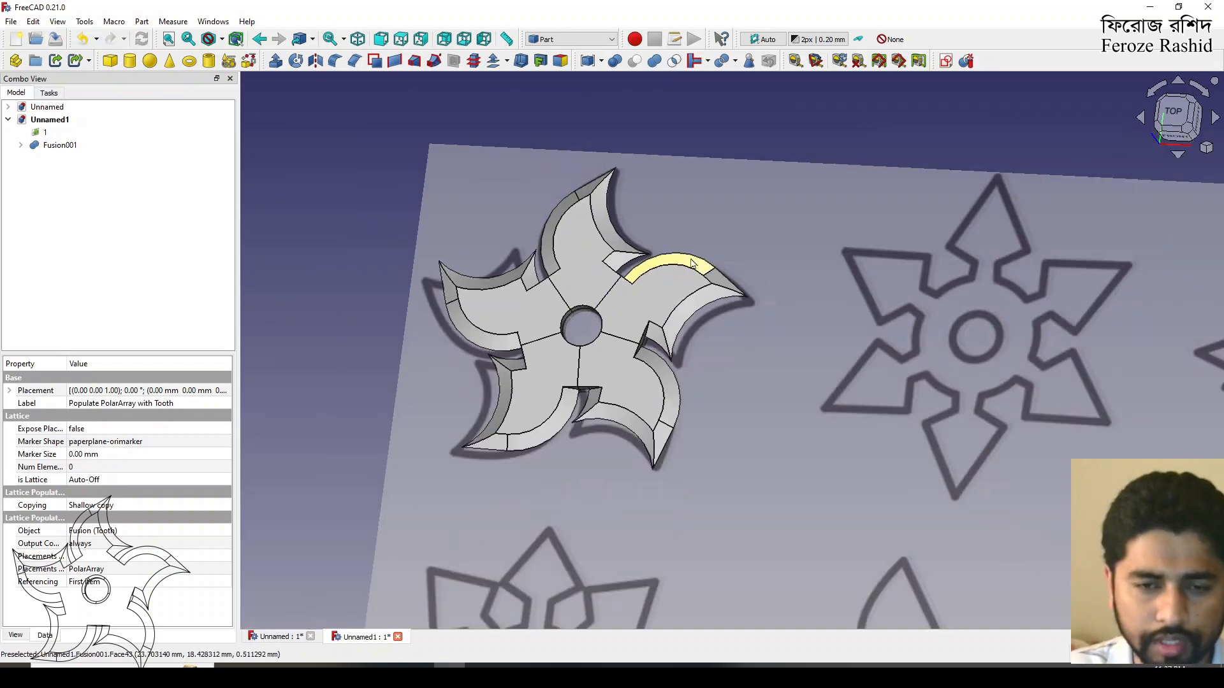
{"action": "left_click", "coordinate": [600, 320]}
{"action": "middle_click_drag", "start_coordinate": [478, 311], "coordinate": [955, 350]}
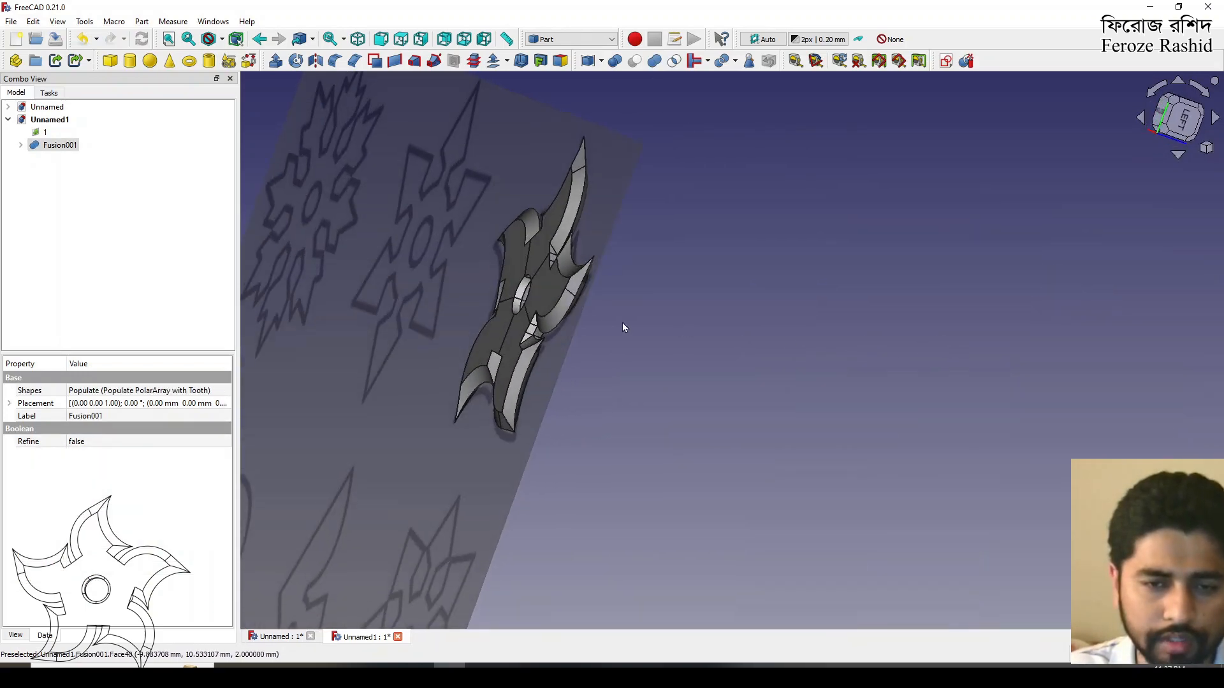
Step: Chamfer the rim edges of the star's centre hole on both faces with an equal distance of 1 mm
{"action": "middle_click_drag", "start_coordinate": [663, 307], "coordinate": [441, 312]}
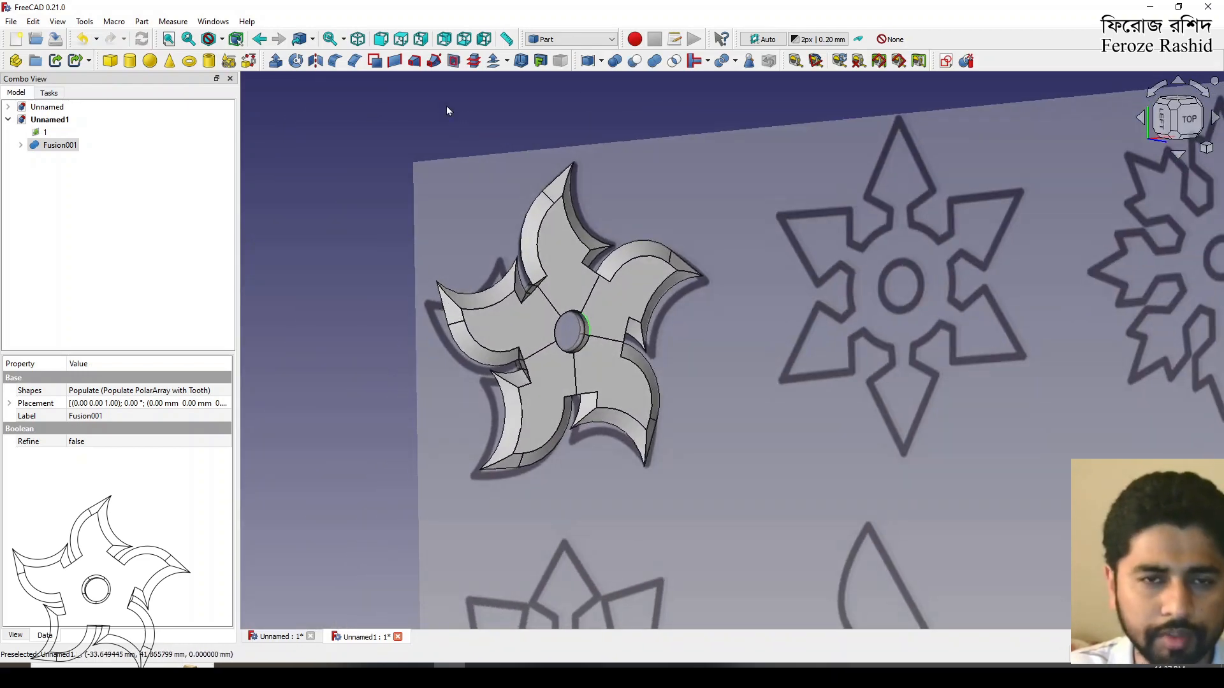
{"action": "left_click", "coordinate": [354, 60]}
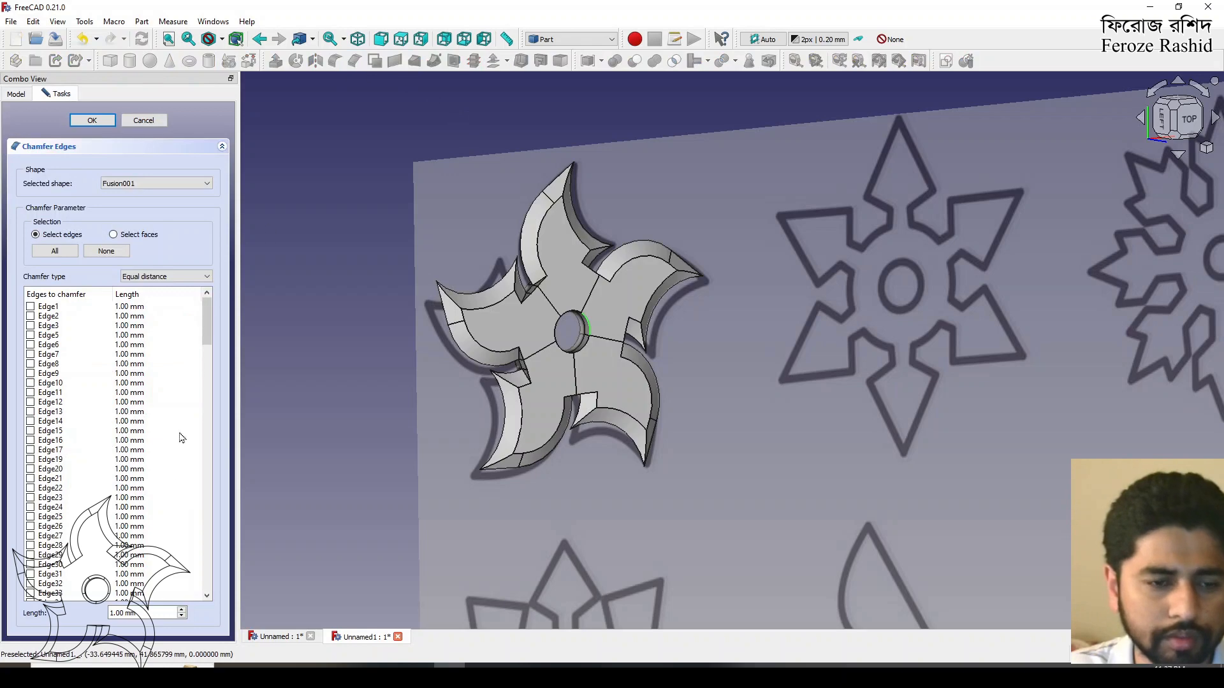
{"action": "left_click", "coordinate": [93, 121]}
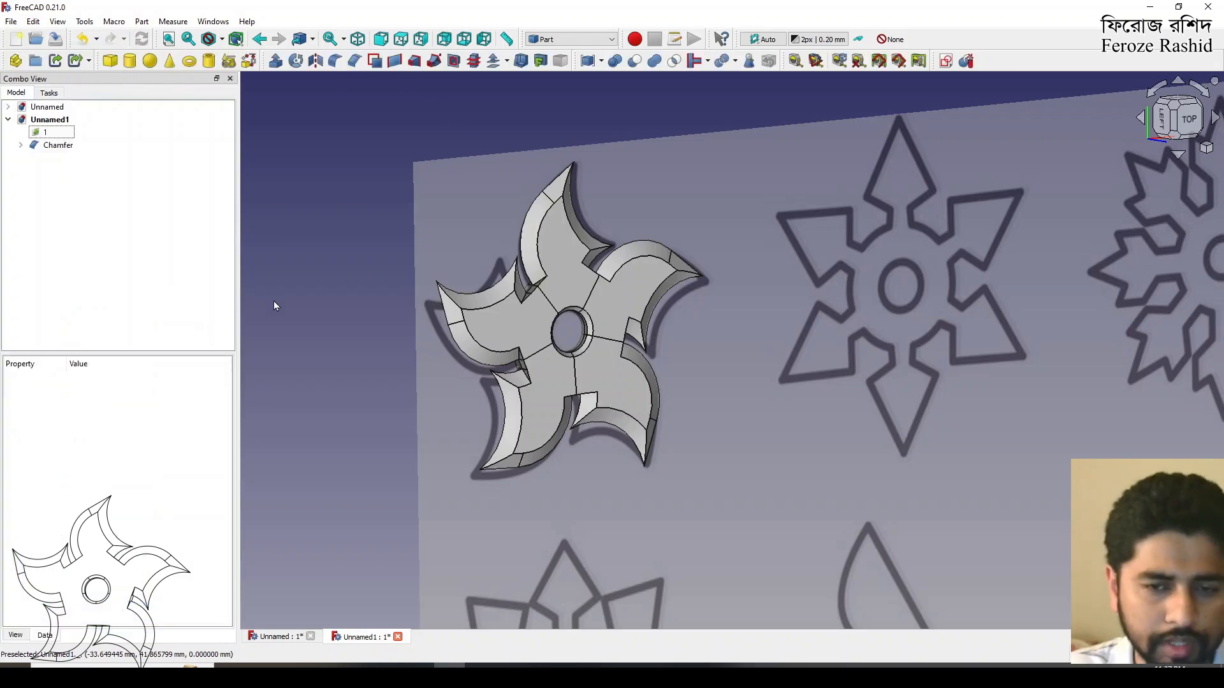
{"action": "middle_click_drag", "start_coordinate": [339, 353], "coordinate": [533, 284]}
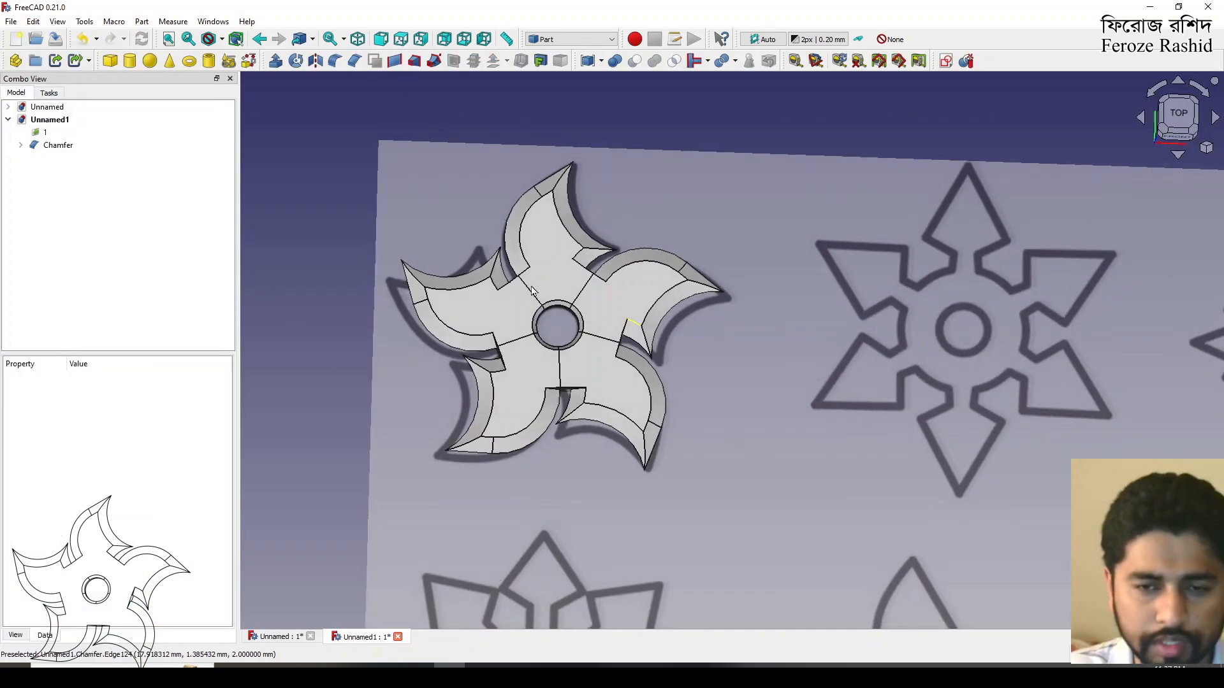
Step: Set Refine to true for the Fusion001 star nested under the chamfer
{"action": "left_click", "coordinate": [49, 149]}
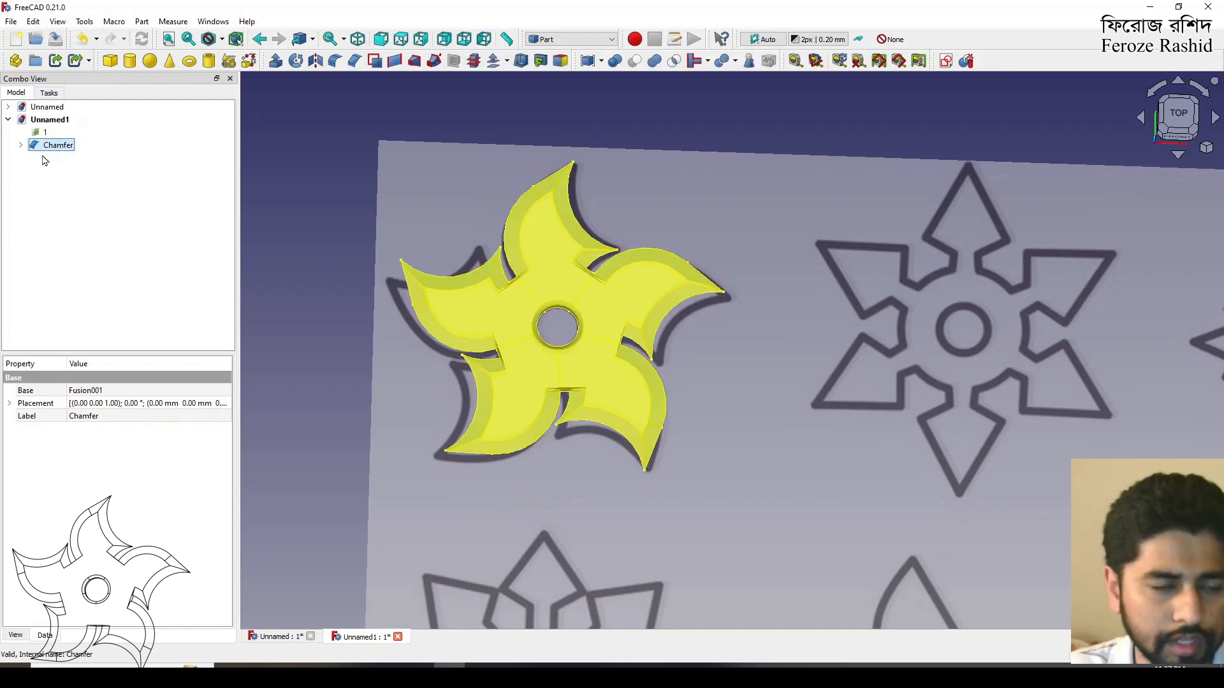
{"action": "left_click", "coordinate": [21, 145]}
{"action": "left_click", "coordinate": [67, 159]}
{"action": "left_click", "coordinate": [90, 441]}
{"action": "left_click", "coordinate": [91, 441]}
{"action": "left_click", "coordinate": [153, 460]}
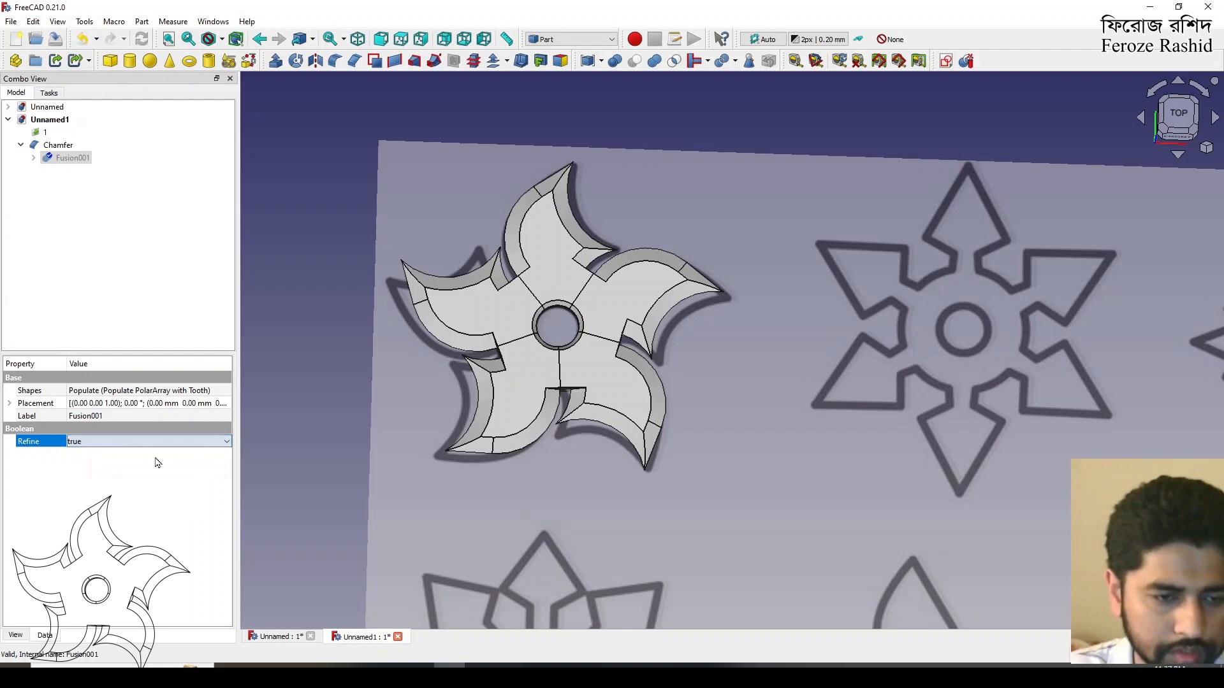
{"action": "left_click", "coordinate": [319, 431]}
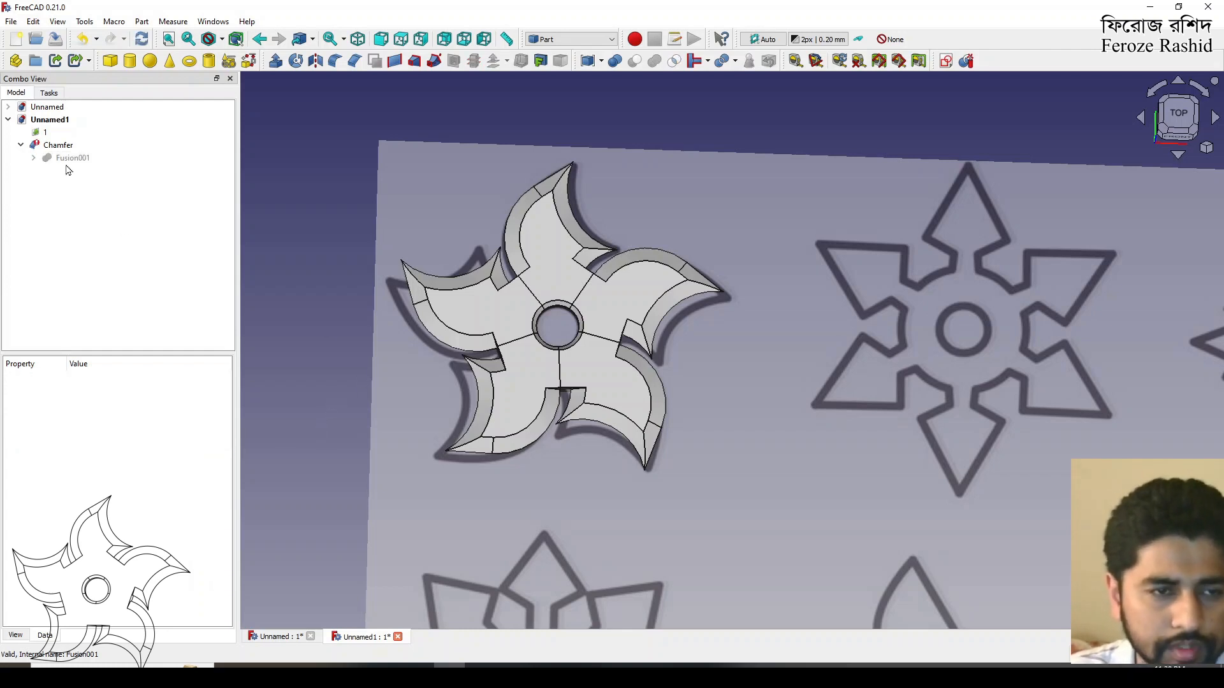
Step: Delete the chamfer from the model tree, keeping the refined Fusion001 star
{"action": "left_click", "coordinate": [58, 146]}
{"action": "key", "text": "Delete"}
{"action": "left_click", "coordinate": [60, 148]}
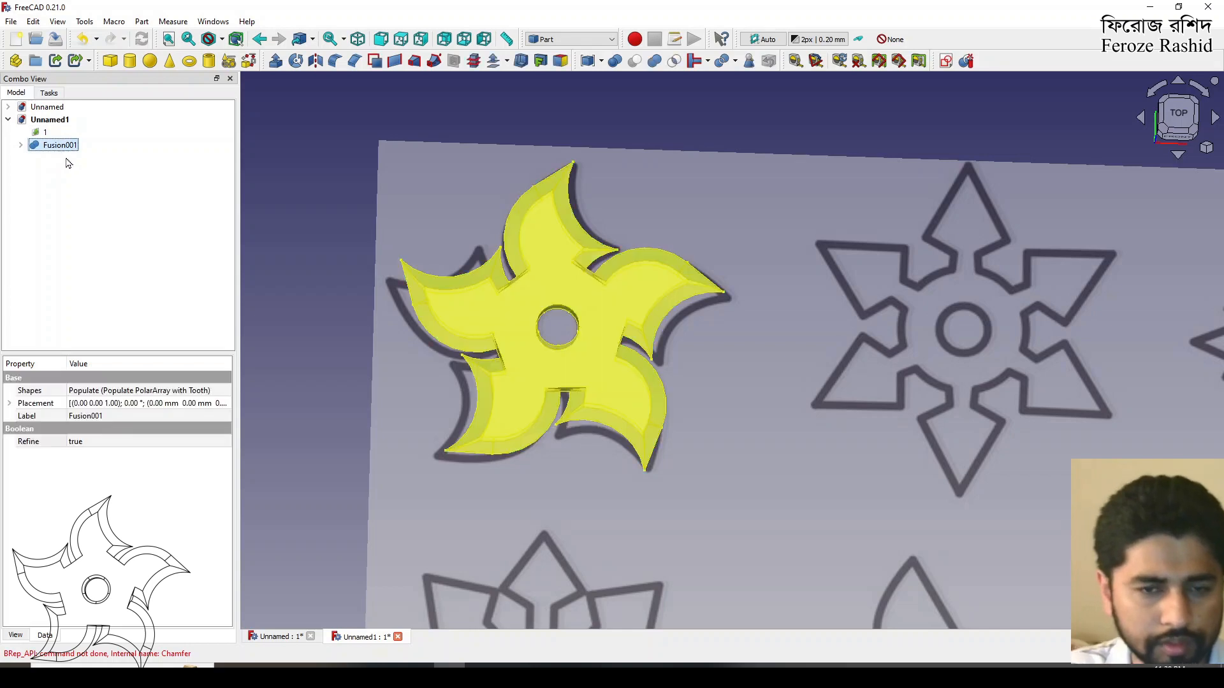
{"action": "left_click", "coordinate": [309, 362]}
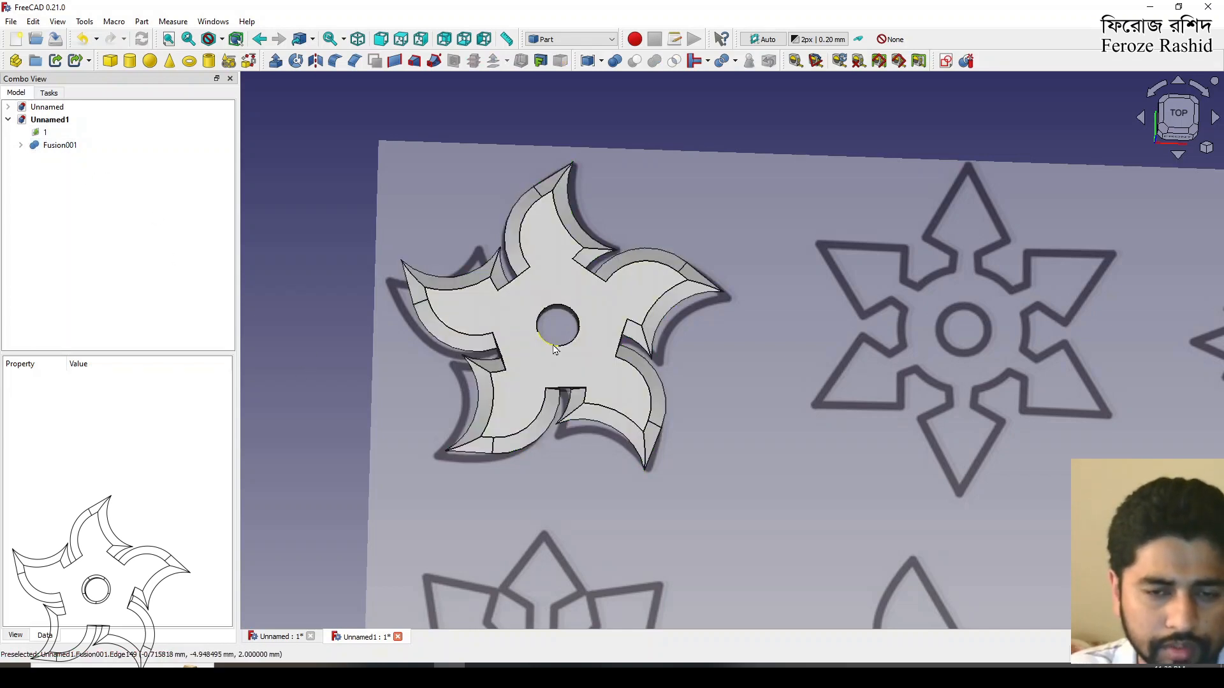
Step: Chamfer the centre hole's rim edges on both faces of the refined star, keeping the default length
{"action": "left_click", "coordinate": [502, 314]}
{"action": "middle_click_drag", "start_coordinate": [502, 313], "coordinate": [841, 336]}
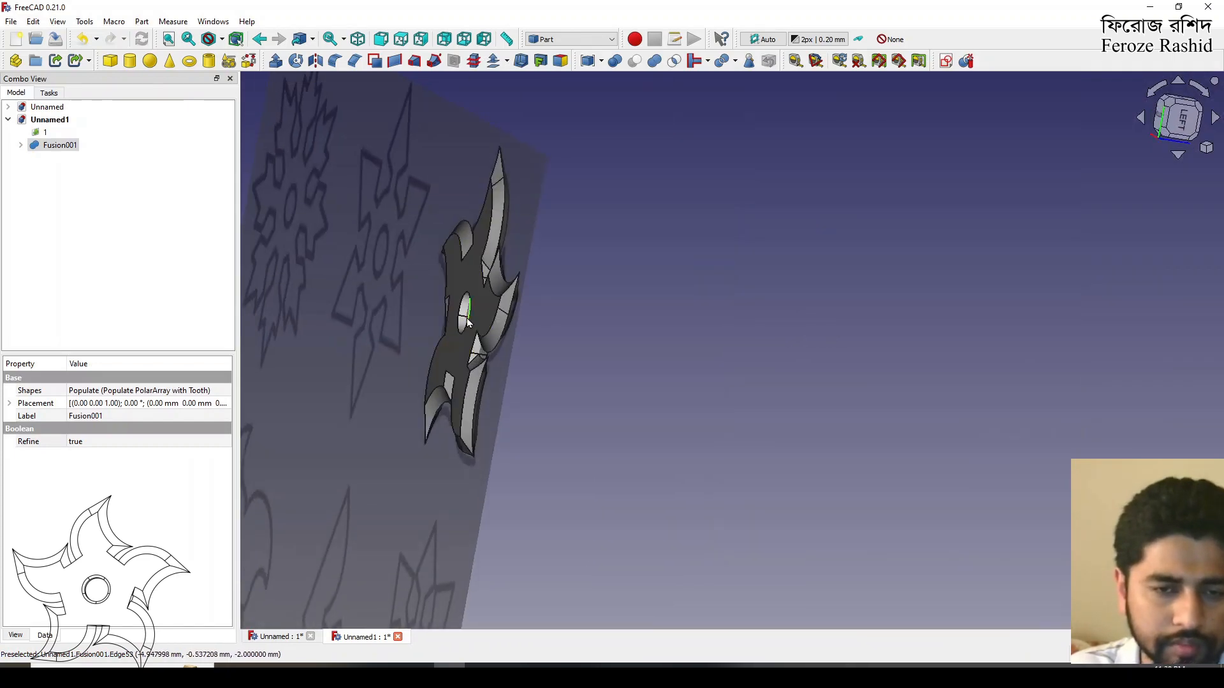
{"action": "left_click", "coordinate": [354, 61]}
{"action": "left_click", "coordinate": [91, 120]}
{"action": "middle_click_drag", "start_coordinate": [601, 393], "coordinate": [404, 333]}
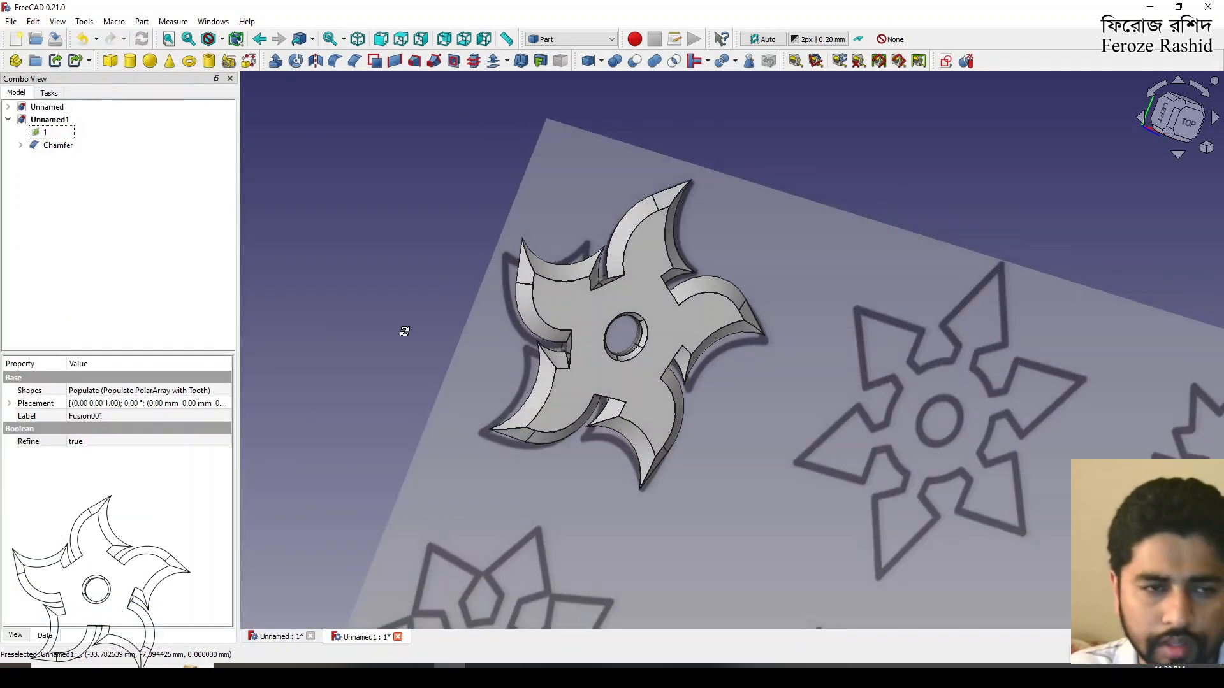
Step: Rename the chamfered star as NinjaStarFinal
{"action": "left_click", "coordinate": [67, 147]}
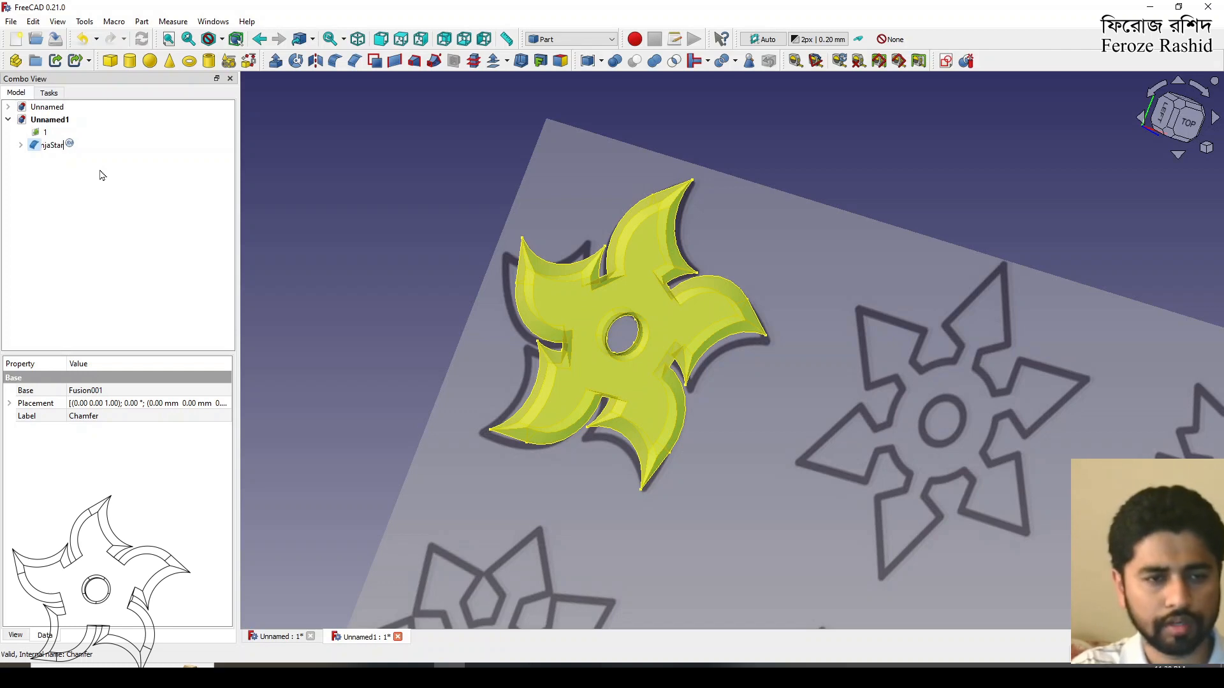
{"action": "key", "text": "Return"}
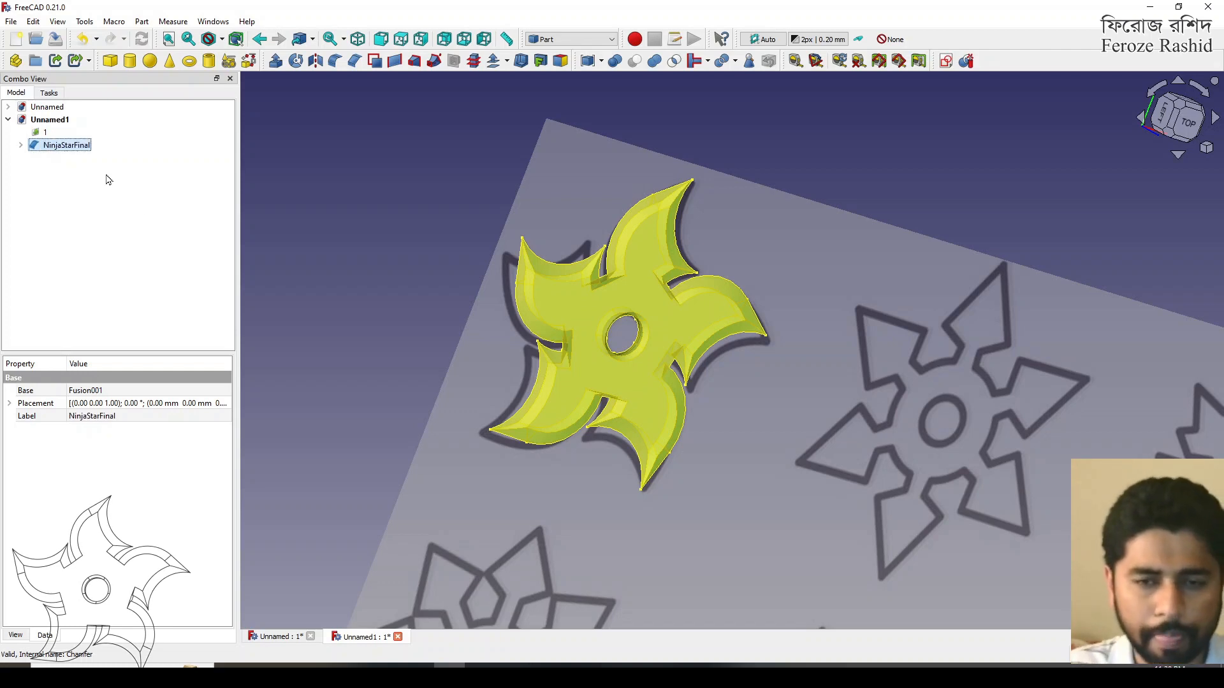
{"action": "left_click", "coordinate": [325, 293]}
Step: Review the curved five-bladed star and compare it with the finished six-pointed star in the other document
{"action": "middle_click_drag", "start_coordinate": [848, 313], "coordinate": [713, 251]}
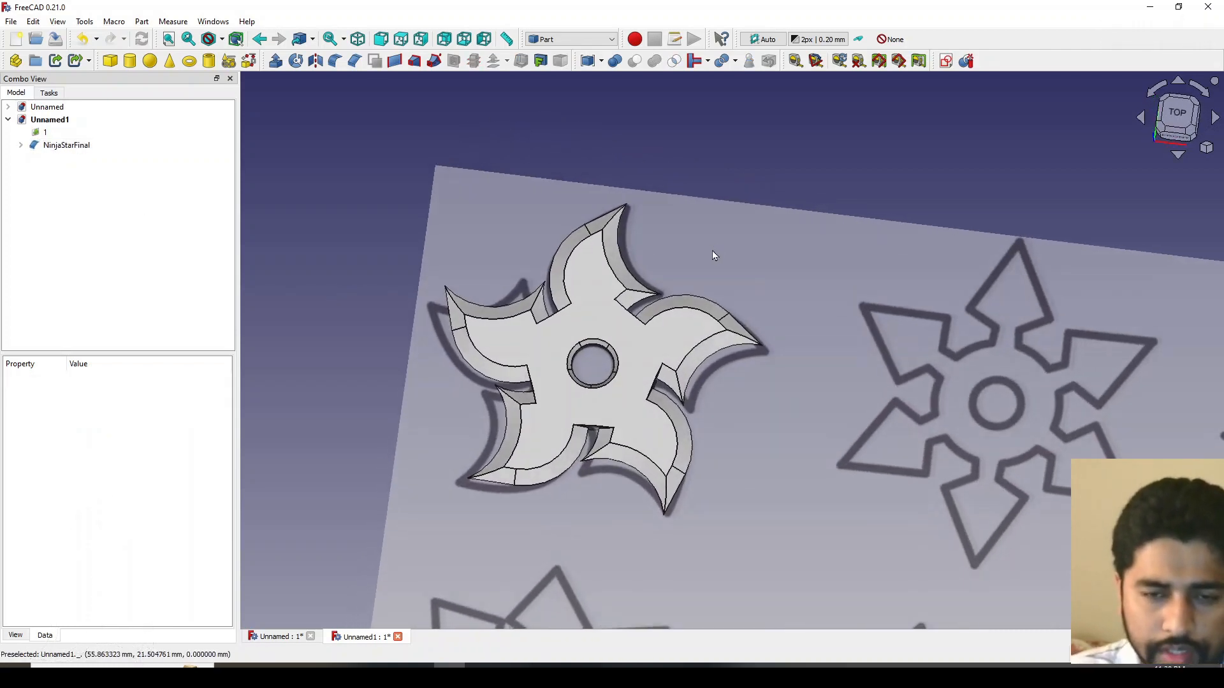
{"action": "scroll", "coordinate": [705, 237], "scroll_direction": "down", "scroll_amount": 3}
{"action": "left_click", "coordinate": [54, 107]}
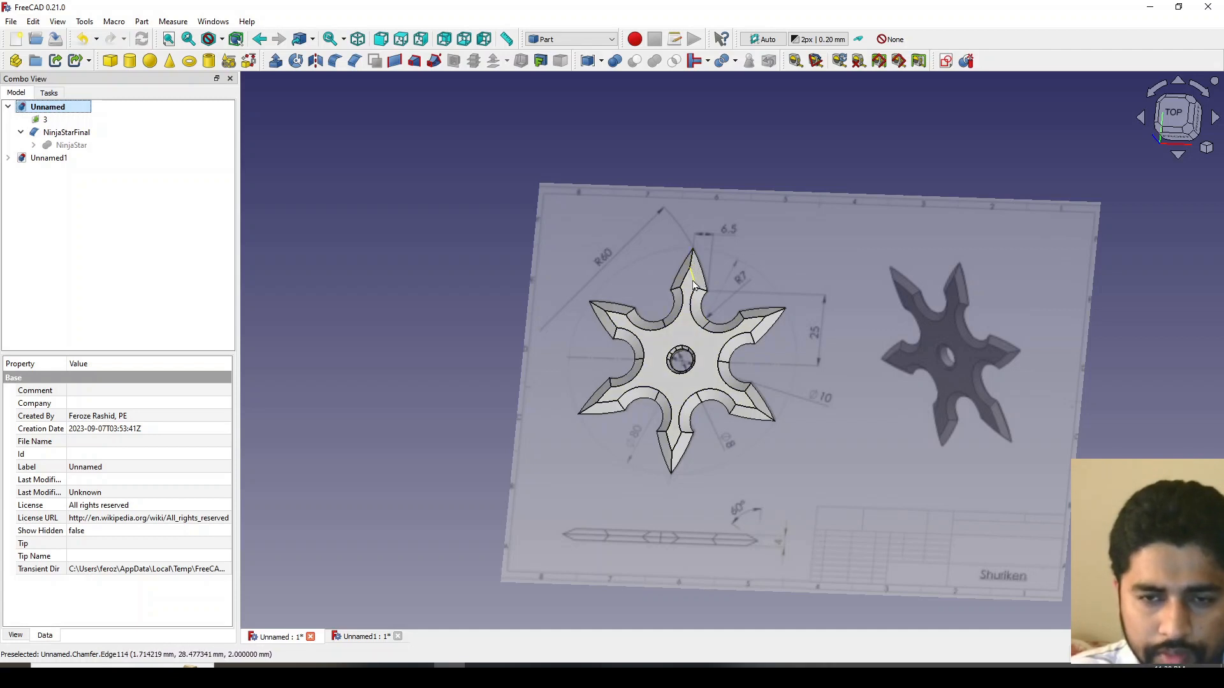
{"action": "scroll", "coordinate": [695, 281], "scroll_direction": "up", "scroll_amount": 1}
{"action": "double_click", "coordinate": [63, 158]}
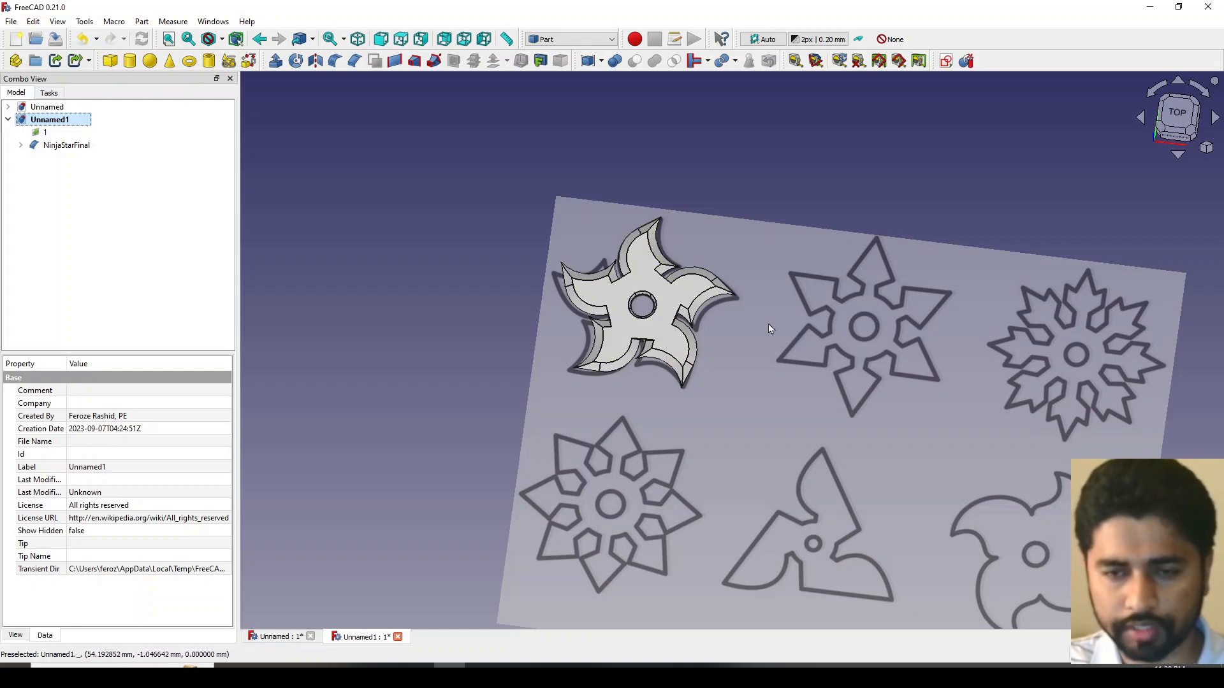
{"action": "scroll", "coordinate": [768, 324], "scroll_direction": "up", "scroll_amount": 2}
{"action": "scroll", "coordinate": [553, 304], "scroll_direction": "up", "scroll_amount": 1}
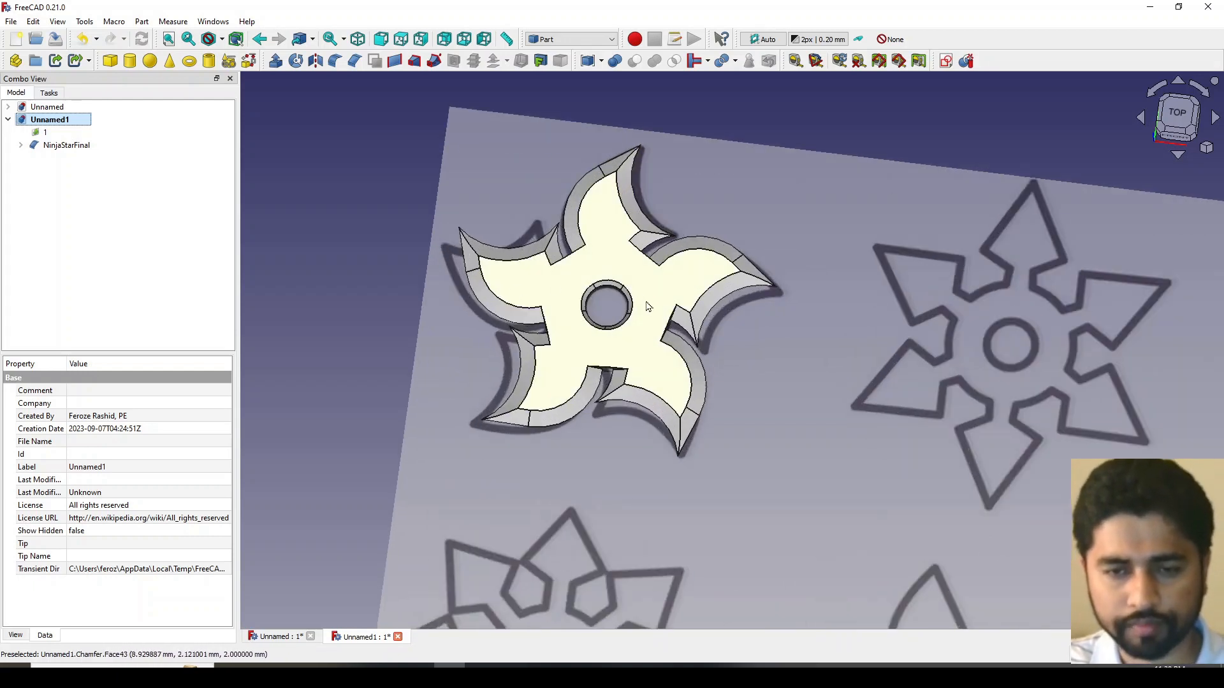
Step: Apply a random color to NinjaStarFinal and view it over the reference image
{"action": "right_click", "coordinate": [76, 146]}
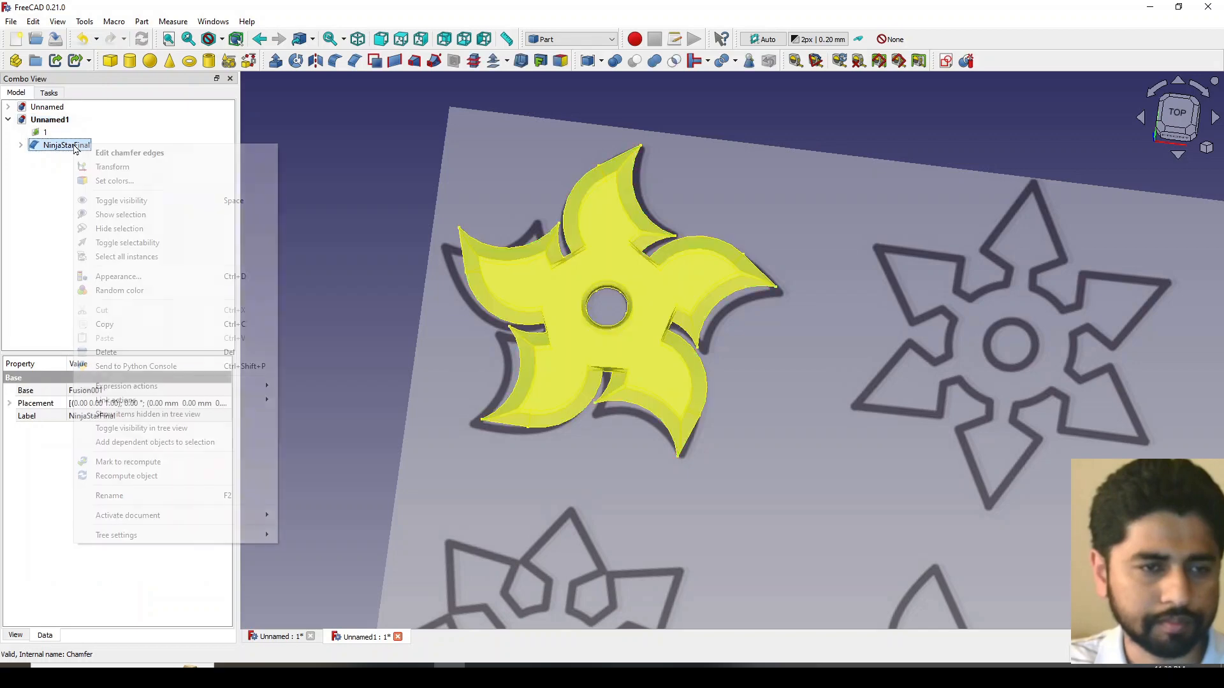
{"action": "left_click", "coordinate": [116, 291]}
{"action": "left_click", "coordinate": [365, 296]}
{"action": "middle_click_drag", "start_coordinate": [622, 325], "coordinate": [404, 368]}
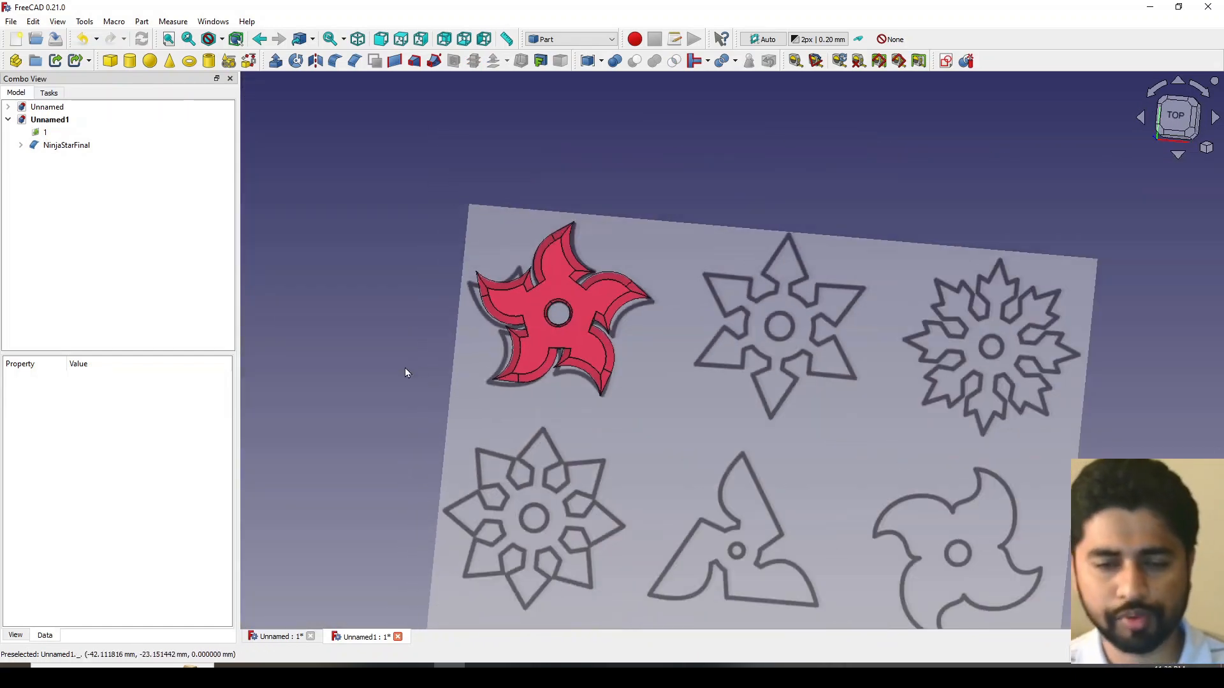